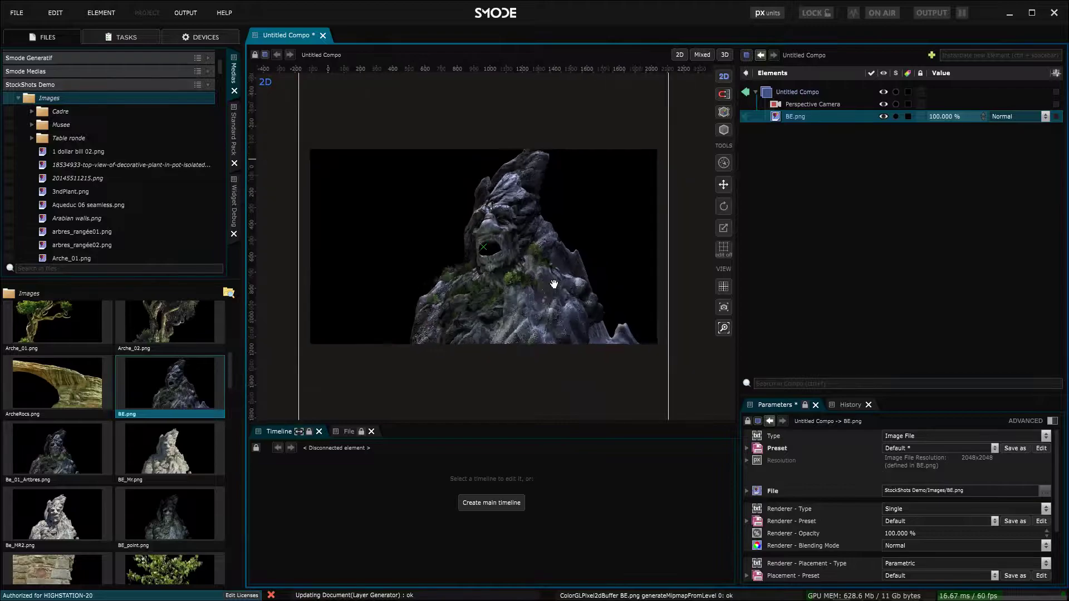
- Scale the BE.png rock figure down to about 57 % and reposition it in the middle of the composition
{"action": "left_click_drag", "start_coordinate": [631, 397], "coordinate": [541, 304]}
{"action": "left_click_drag", "start_coordinate": [441, 207], "coordinate": [497, 252]}
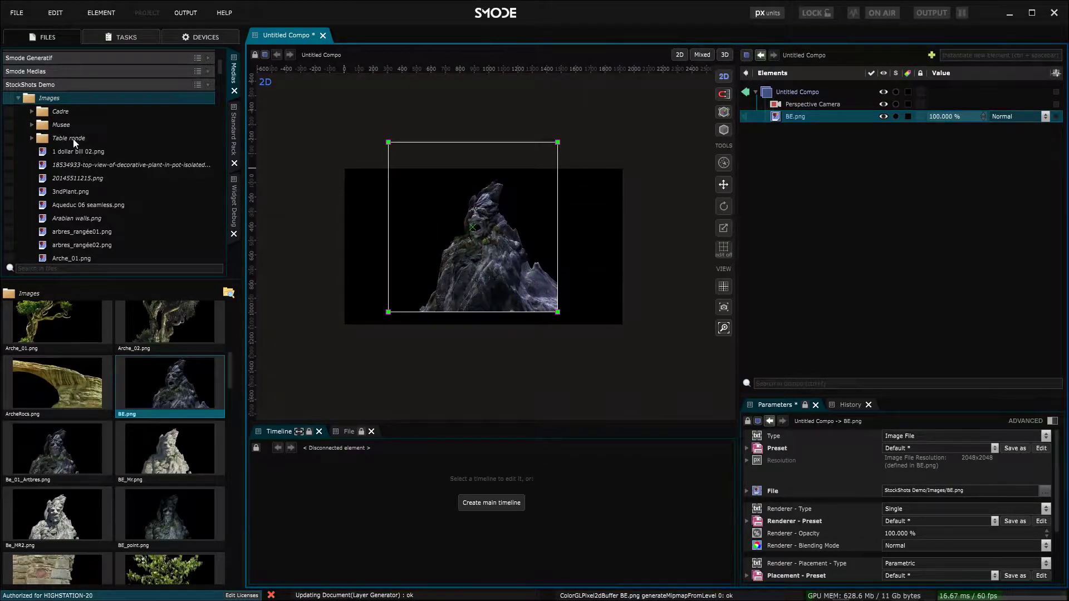
- Add Stormy_Cloud_Campagne.mov from the StockShots Demo Videos folder behind BE.png and start its standalone playback
{"action": "left_click", "coordinate": [17, 99]}
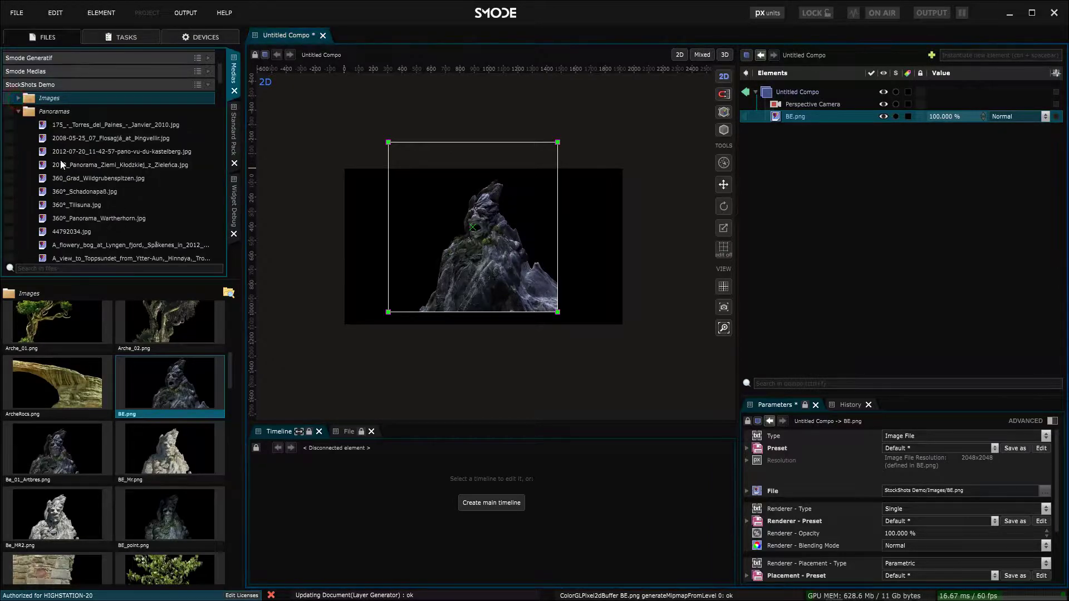
{"action": "scroll", "coordinate": [61, 167], "scroll_direction": "down", "scroll_amount": 15}
{"action": "scroll", "coordinate": [69, 191], "scroll_direction": "up", "scroll_amount": 15}
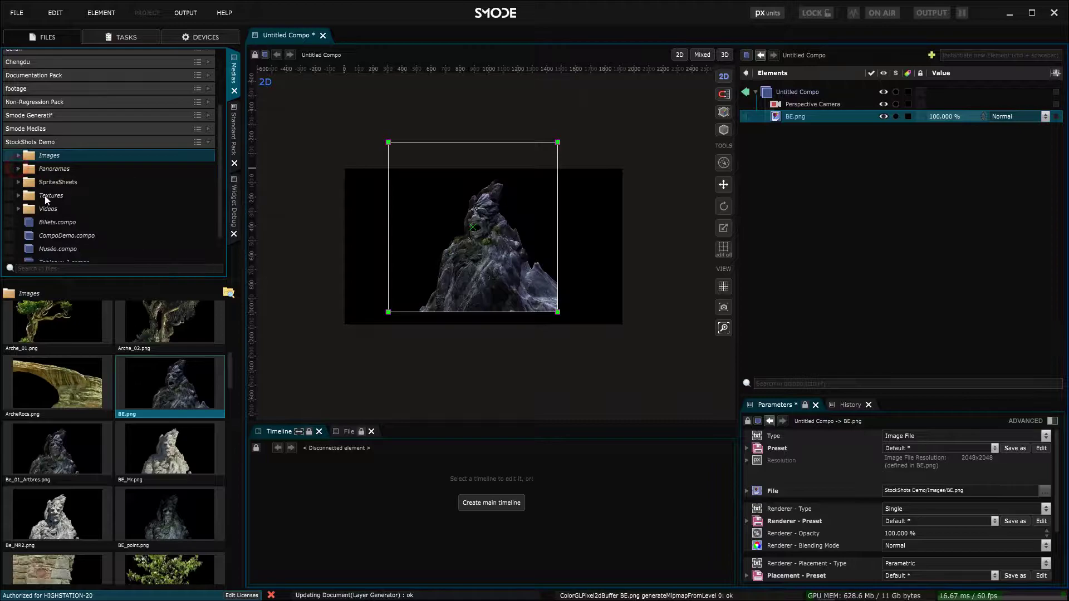
{"action": "scroll", "coordinate": [45, 196], "scroll_direction": "down", "scroll_amount": 1}
{"action": "left_click", "coordinate": [48, 172]}
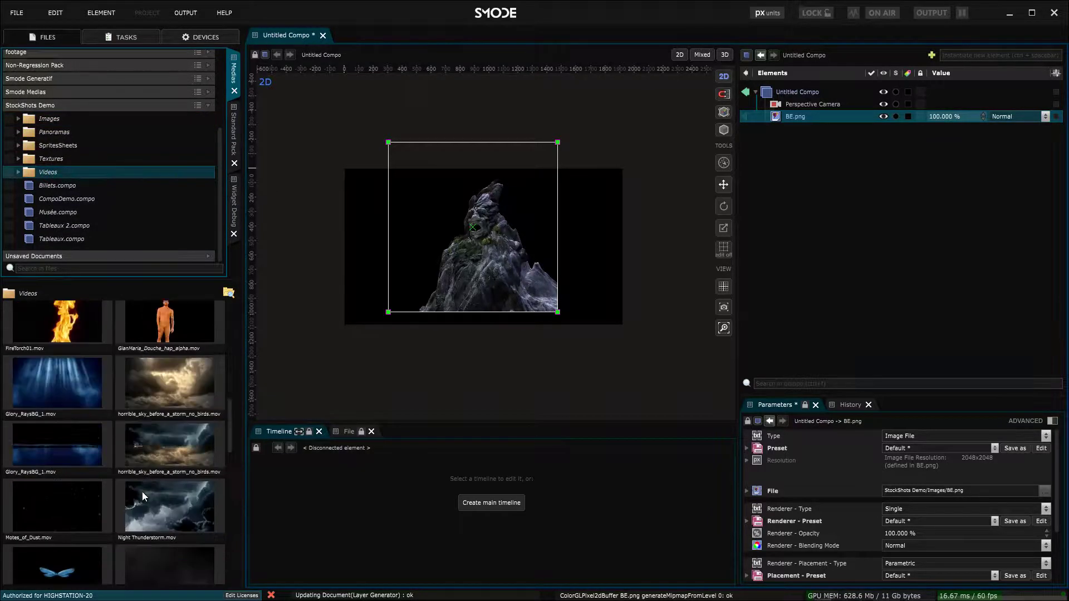
{"action": "scroll", "coordinate": [142, 493], "scroll_direction": "down", "scroll_amount": 10}
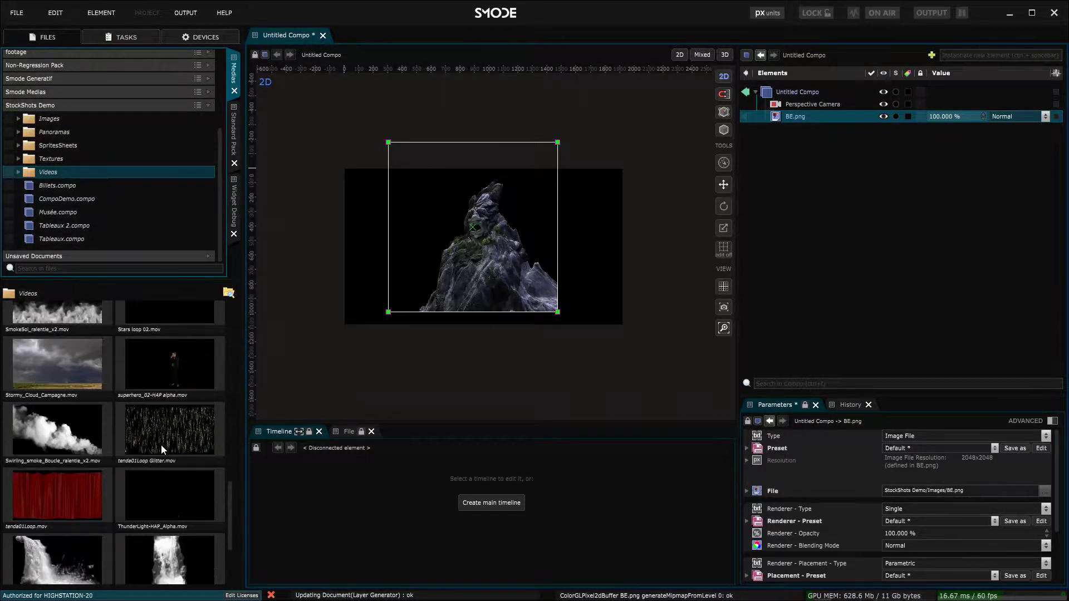
{"action": "left_click_drag", "start_coordinate": [58, 371], "coordinate": [961, 112]}
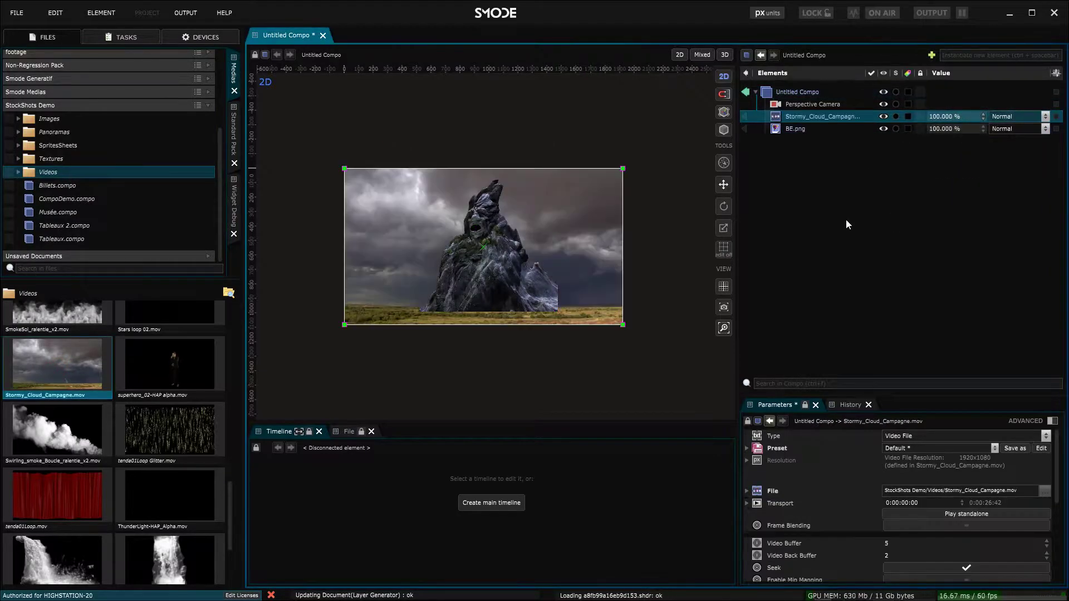
{"action": "left_click", "coordinate": [972, 513]}
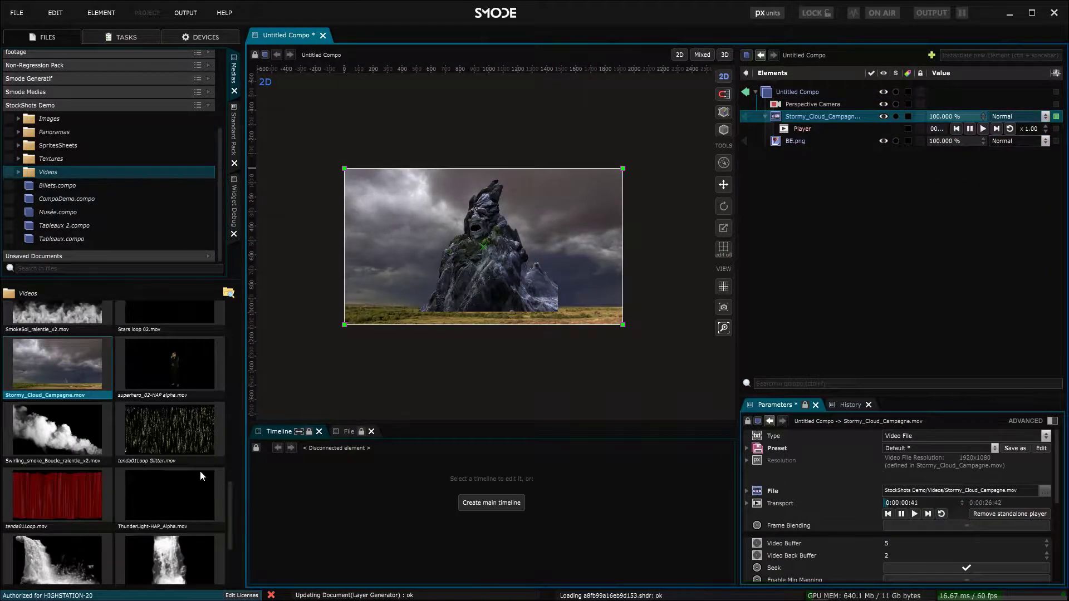
- Add horrible_sky_before_a_storm_no_birds.mov between the cloud video and BE.png with Screen blending, and play it standalone
{"action": "scroll", "coordinate": [167, 425], "scroll_direction": "down", "scroll_amount": 2}
{"action": "scroll", "coordinate": [92, 479], "scroll_direction": "up", "scroll_amount": 5}
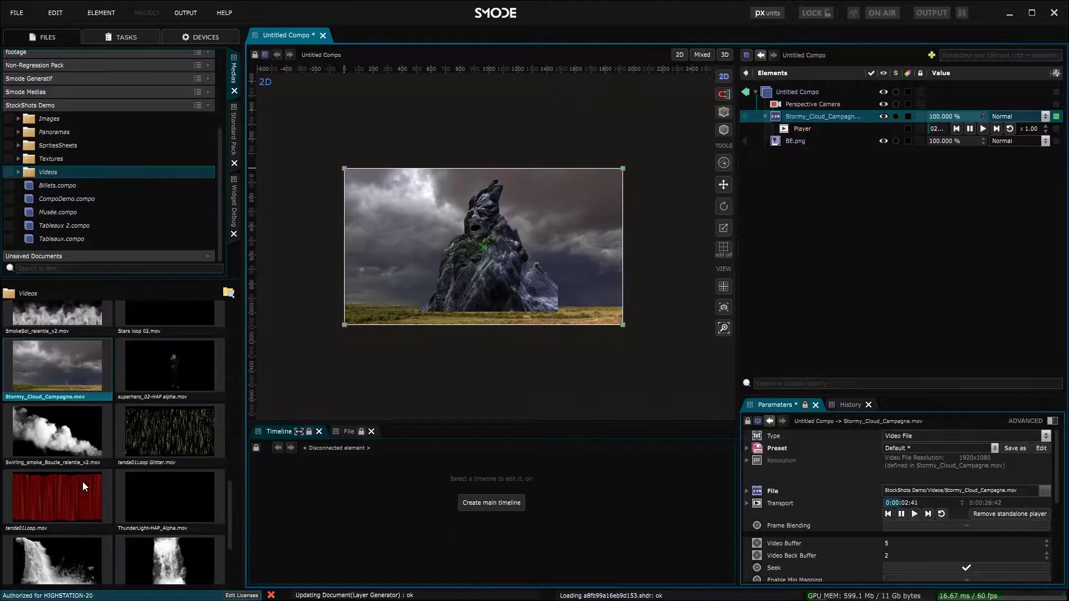
{"action": "scroll", "coordinate": [91, 489], "scroll_direction": "up", "scroll_amount": 3}
{"action": "left_click_drag", "start_coordinate": [169, 413], "coordinate": [891, 139]}
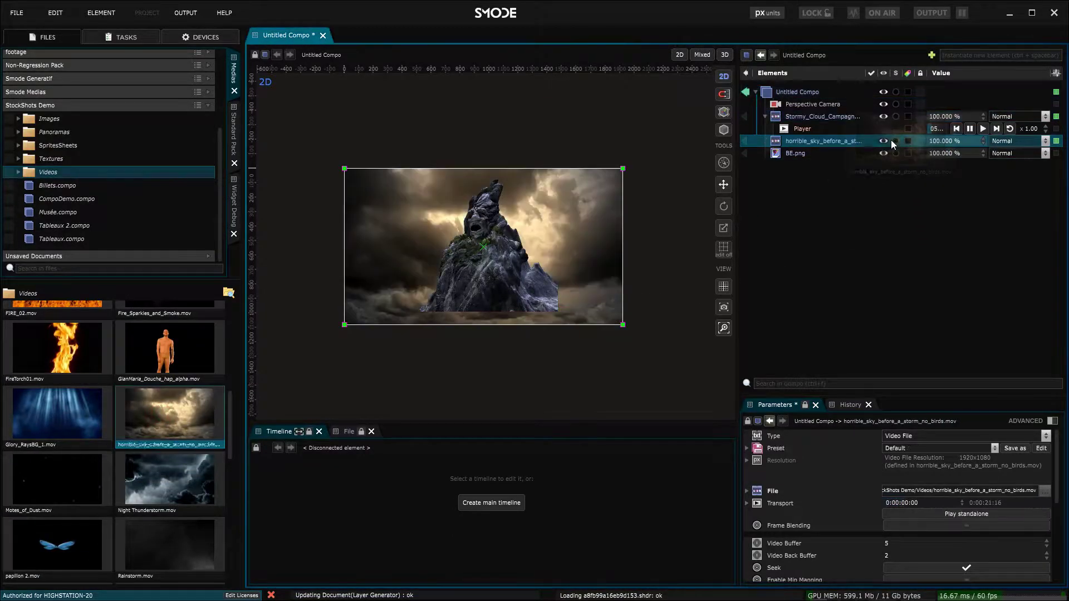
{"action": "left_click", "coordinate": [1019, 141]}
{"action": "left_click", "coordinate": [1028, 244]}
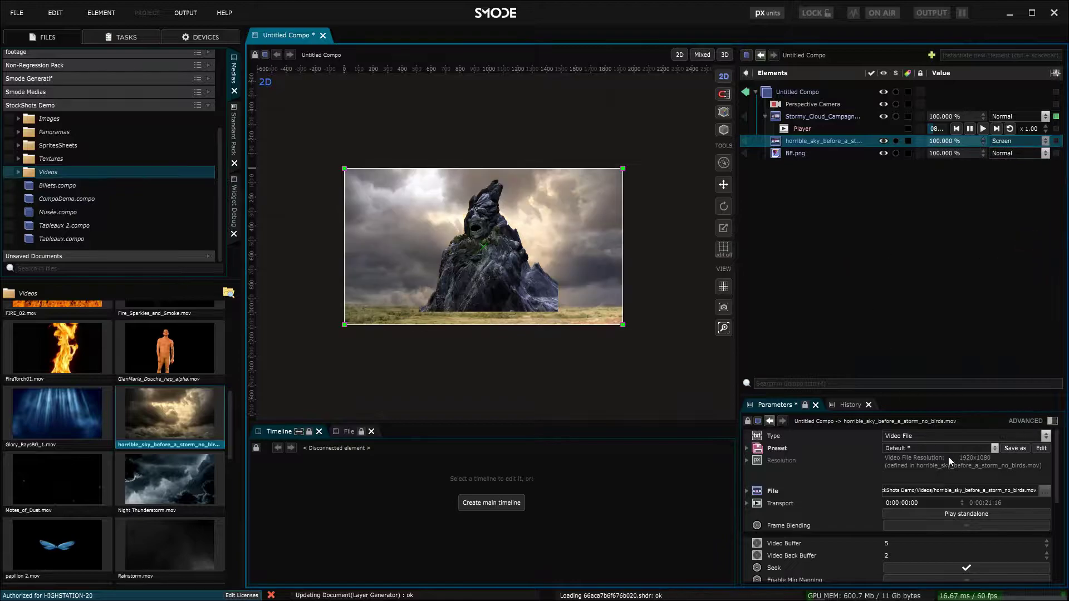
{"action": "left_click", "coordinate": [962, 511]}
{"action": "scroll", "coordinate": [537, 251], "scroll_direction": "up", "scroll_amount": 3}
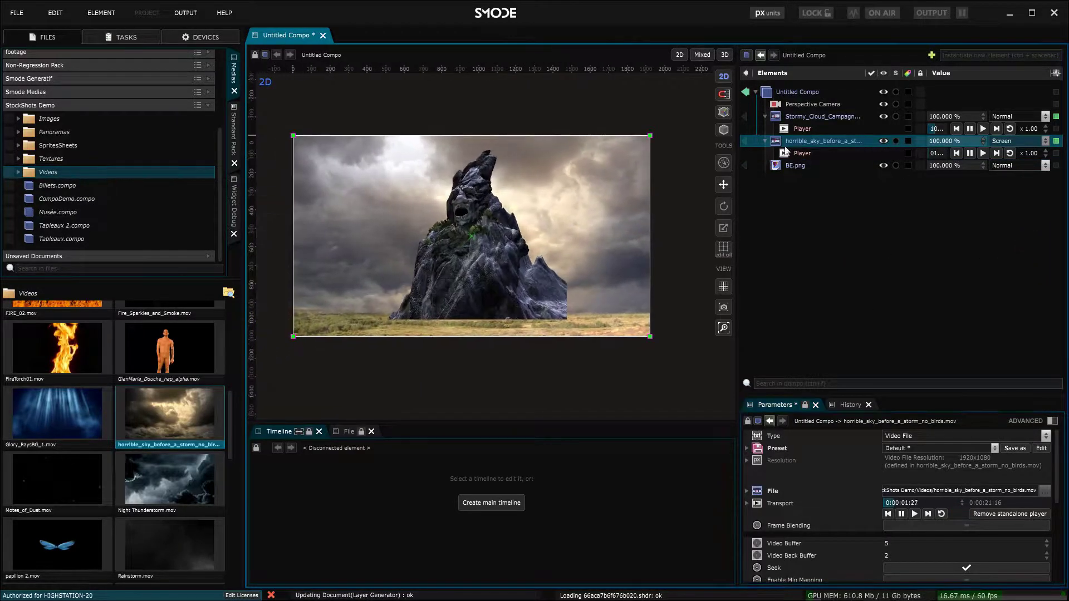
- Add a Radial Mask to the horrible_sky video layer and feather it by about 464 px
{"action": "right_click", "coordinate": [791, 141]}
{"action": "mouse_move", "coordinate": [668, 300]}
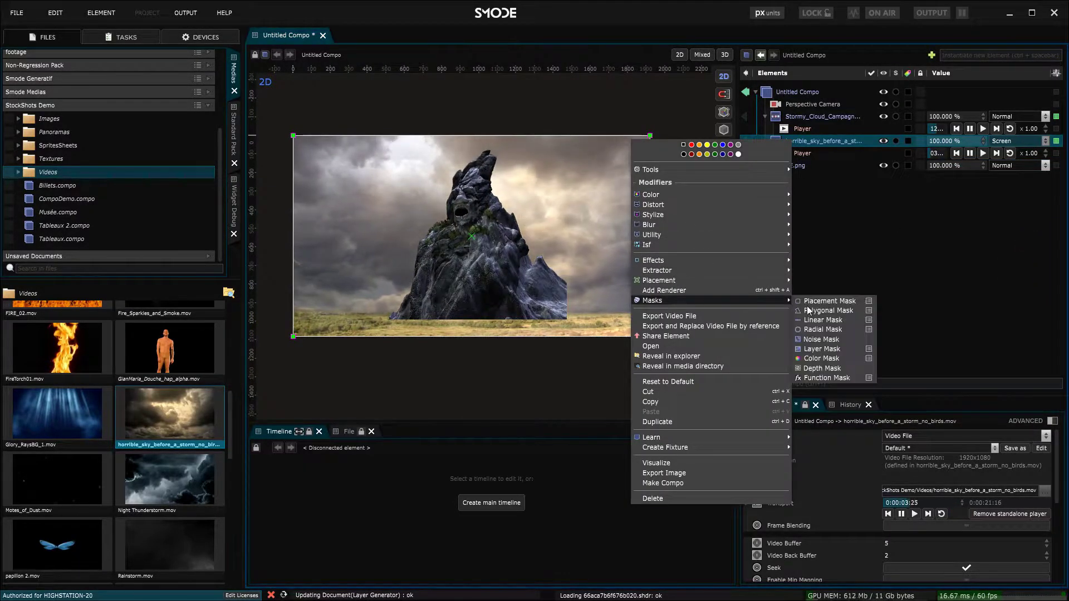
{"action": "left_click", "coordinate": [822, 329]}
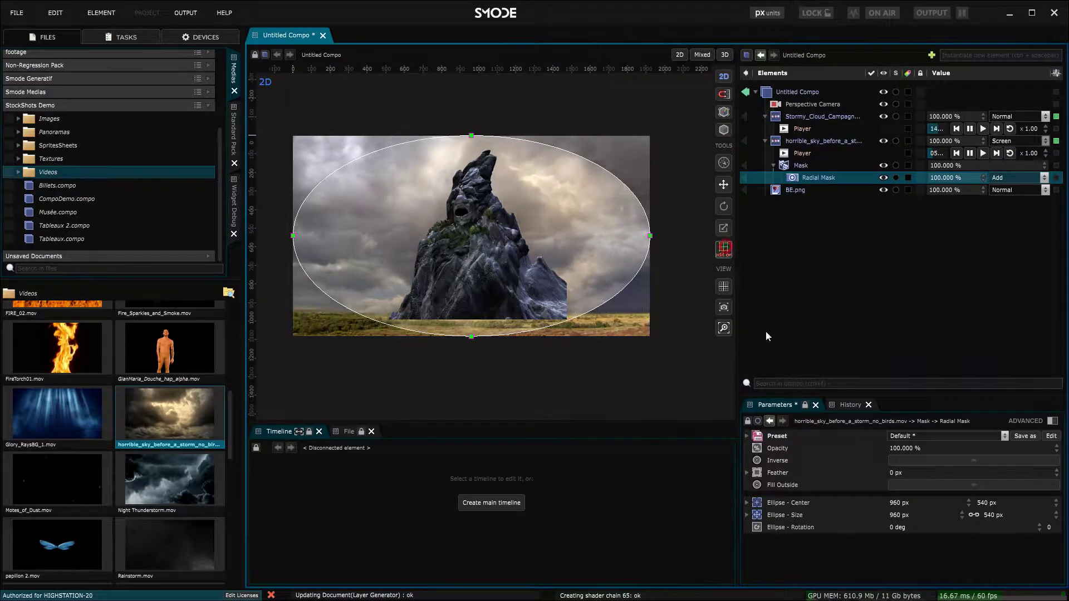
{"action": "left_click_drag", "start_coordinate": [905, 473], "coordinate": [957, 473]}
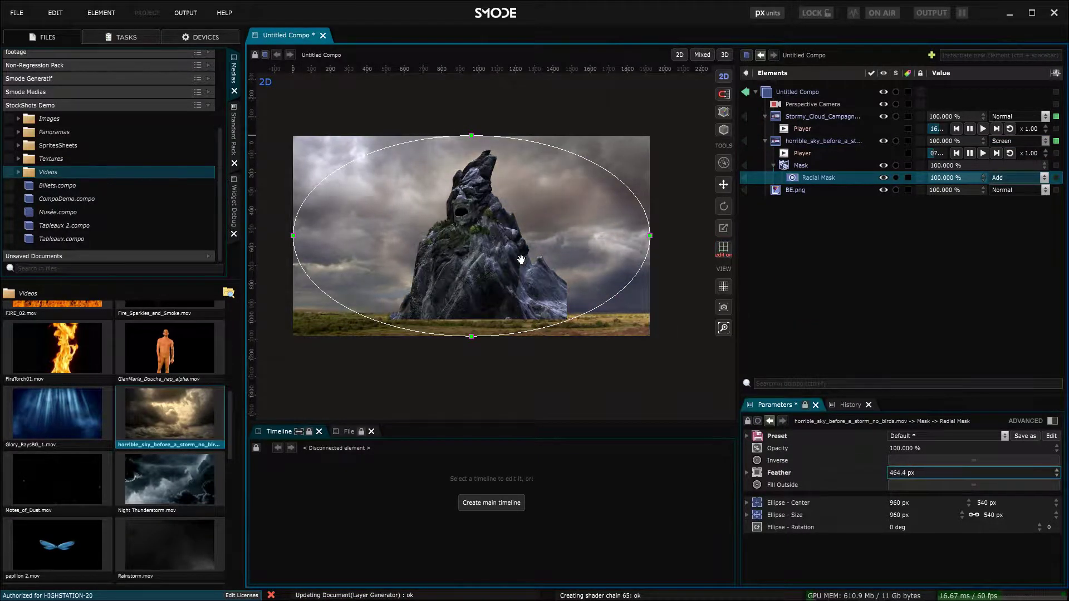
- Move the radial mask's centre up to about 50.9 %, 42 %, switch the units to percent and leave mask editing
{"action": "left_click_drag", "start_coordinate": [522, 259], "coordinate": [524, 243]}
{"action": "left_click", "coordinate": [774, 13]}
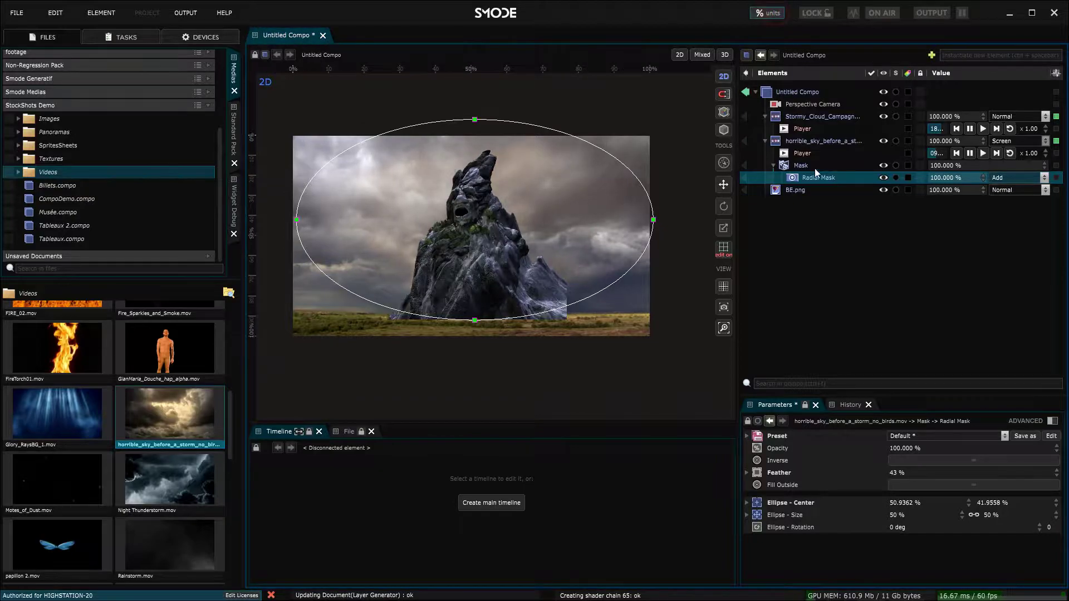
{"action": "left_click", "coordinate": [727, 248]}
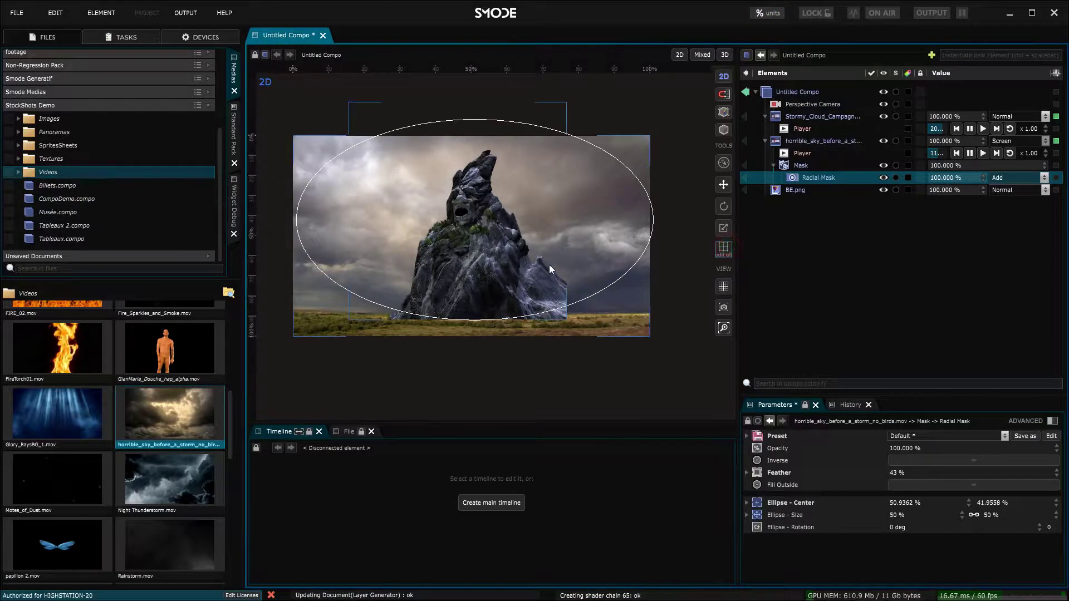
- Add ArcheRocs.png from the Images folder as a new layer in front of BE.png
{"action": "left_click_drag", "start_coordinate": [550, 266], "coordinate": [560, 238]}
{"action": "scroll", "coordinate": [589, 250], "scroll_direction": "up", "scroll_amount": 4}
{"action": "scroll", "coordinate": [551, 216], "scroll_direction": "down", "scroll_amount": 3}
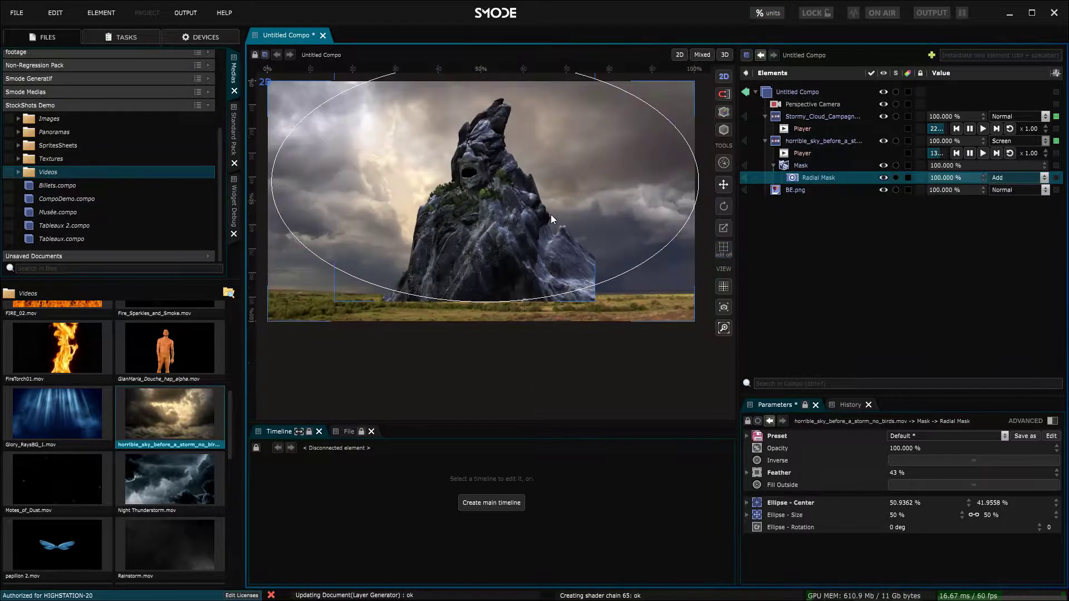
{"action": "scroll", "coordinate": [124, 466], "scroll_direction": "up", "scroll_amount": 1}
{"action": "scroll", "coordinate": [112, 390], "scroll_direction": "up", "scroll_amount": 3}
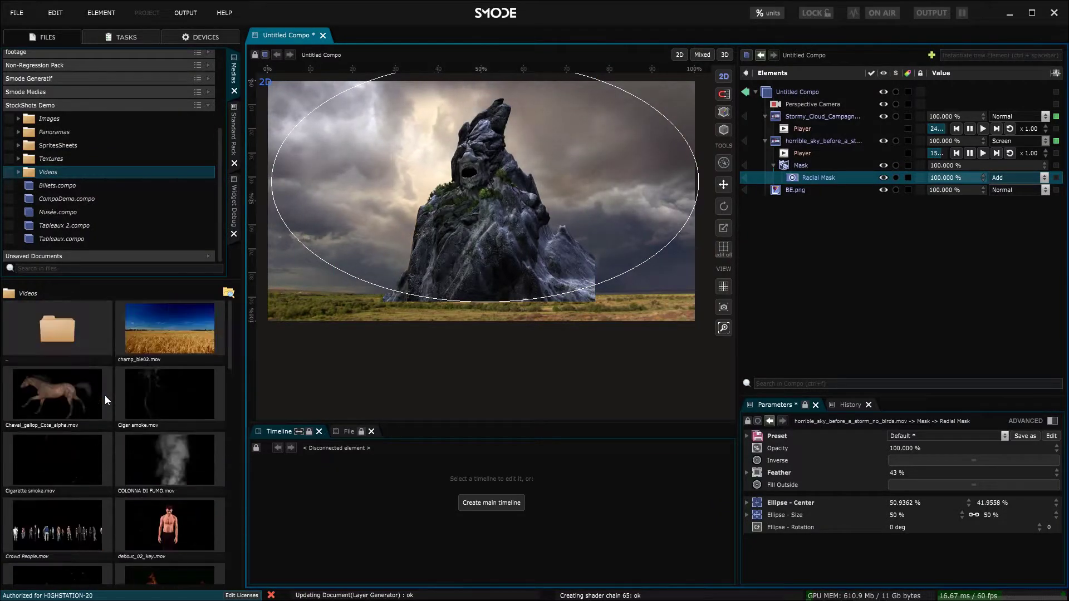
{"action": "left_click", "coordinate": [49, 118]}
{"action": "scroll", "coordinate": [152, 443], "scroll_direction": "down", "scroll_amount": 5}
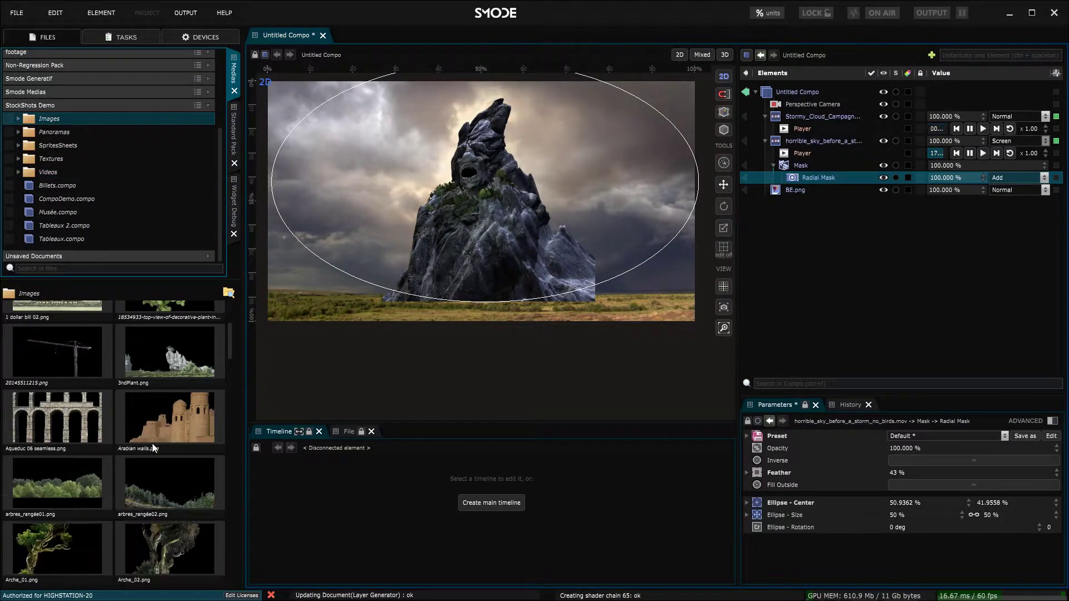
{"action": "left_click_drag", "start_coordinate": [85, 414], "coordinate": [879, 223]}
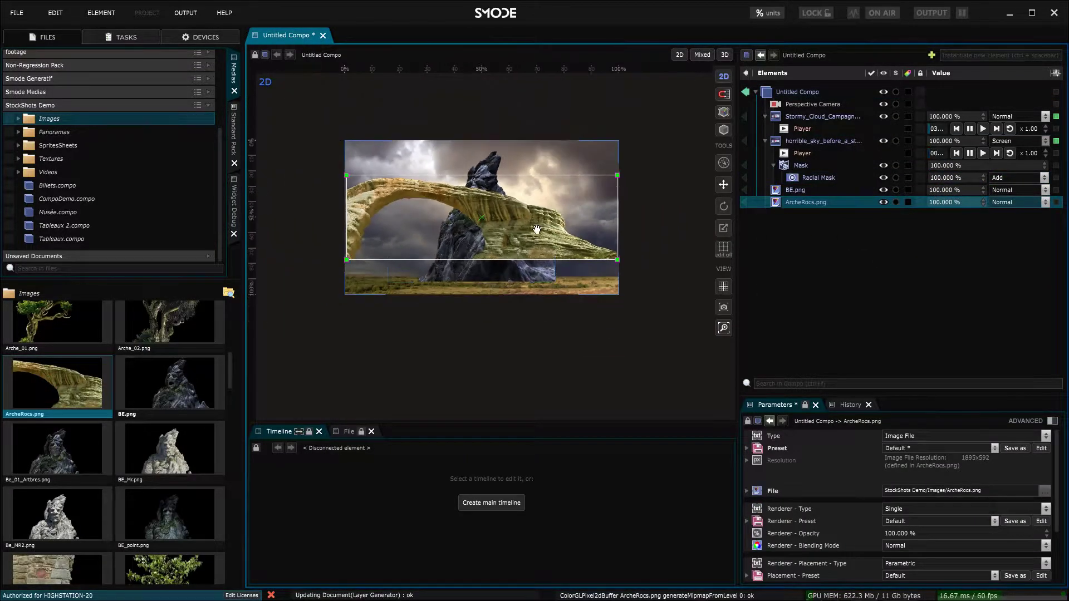
- Scale ArcheRocs.png down to about 48 % and place its left foot against the rock figure's right slope
{"action": "left_click_drag", "start_coordinate": [346, 176], "coordinate": [451, 208]}
{"action": "scroll", "coordinate": [542, 241], "scroll_direction": "up", "scroll_amount": 3}
{"action": "left_click_drag", "start_coordinate": [542, 241], "coordinate": [574, 225]}
{"action": "scroll", "coordinate": [642, 273], "scroll_direction": "up", "scroll_amount": 2}
{"action": "scroll", "coordinate": [643, 225], "scroll_direction": "down", "scroll_amount": 1}
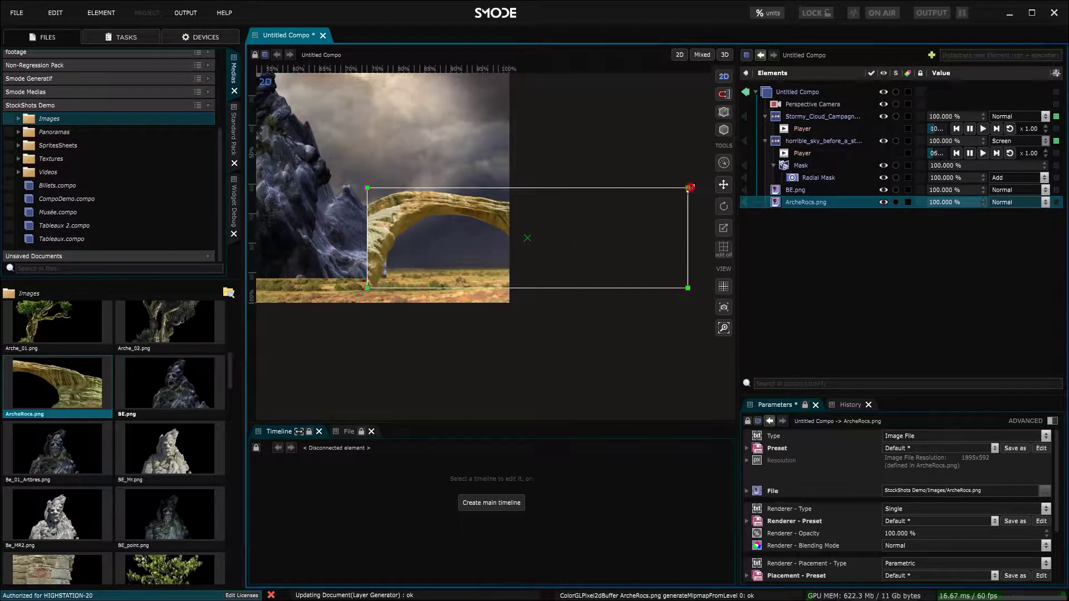
{"action": "scroll", "coordinate": [482, 246], "scroll_direction": "up", "scroll_amount": 3}
{"action": "left_click_drag", "start_coordinate": [472, 222], "coordinate": [582, 216]}
{"action": "mouse_move", "coordinate": [527, 250]}
{"action": "left_mouse_down"}
{"action": "mouse_move", "coordinate": [556, 239]}
{"action": "mouse_move", "coordinate": [511, 232]}
{"action": "mouse_move", "coordinate": [535, 235]}
{"action": "left_mouse_up"}
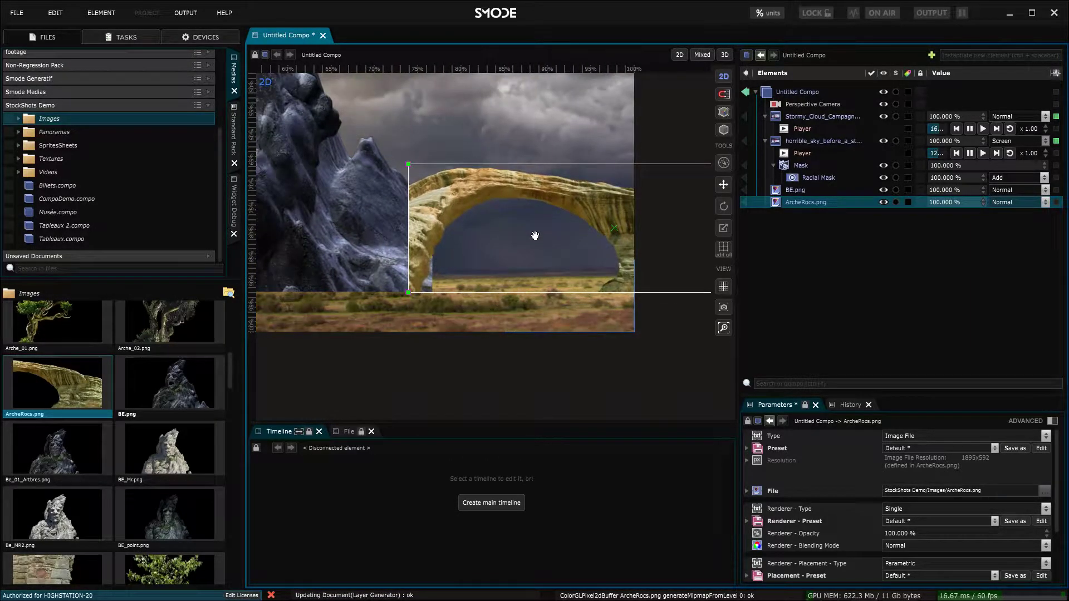
- Add a Placement Mask to the ArcheRocs.png layer
{"action": "right_click", "coordinate": [795, 203]}
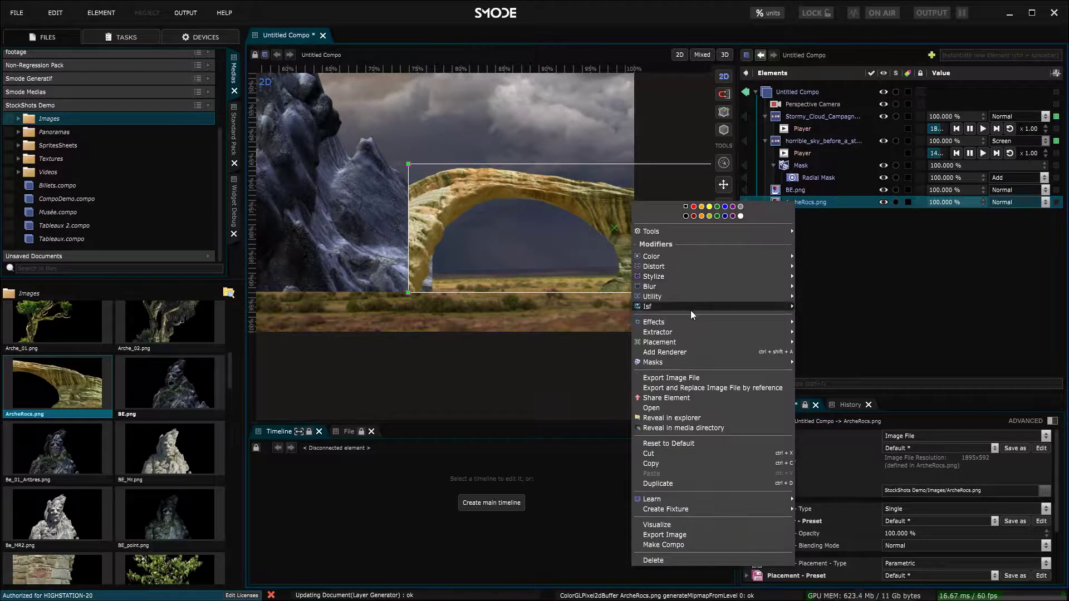
{"action": "mouse_move", "coordinate": [746, 362]}
{"action": "left_click", "coordinate": [827, 286]}
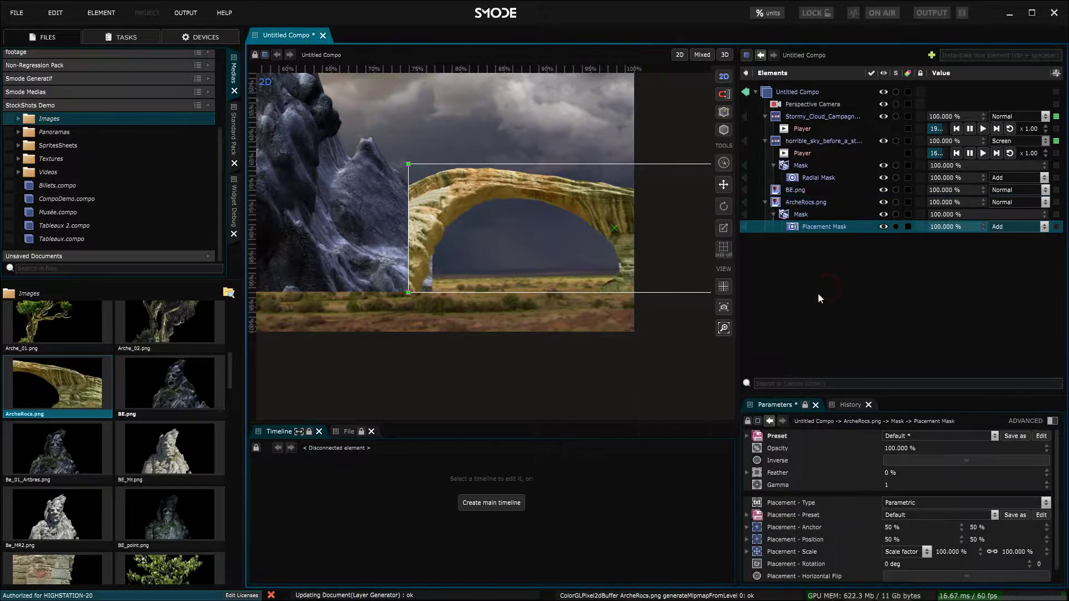
- Unlink the arch mask's feather sides and feather only the left edge by about 4.9 %
{"action": "left_click_drag", "start_coordinate": [544, 285], "coordinate": [584, 277]}
{"action": "left_click", "coordinate": [746, 473]}
{"action": "left_click", "coordinate": [900, 485]}
{"action": "left_click", "coordinate": [904, 498]}
{"action": "left_click_drag", "start_coordinate": [887, 522], "coordinate": [948, 521]}
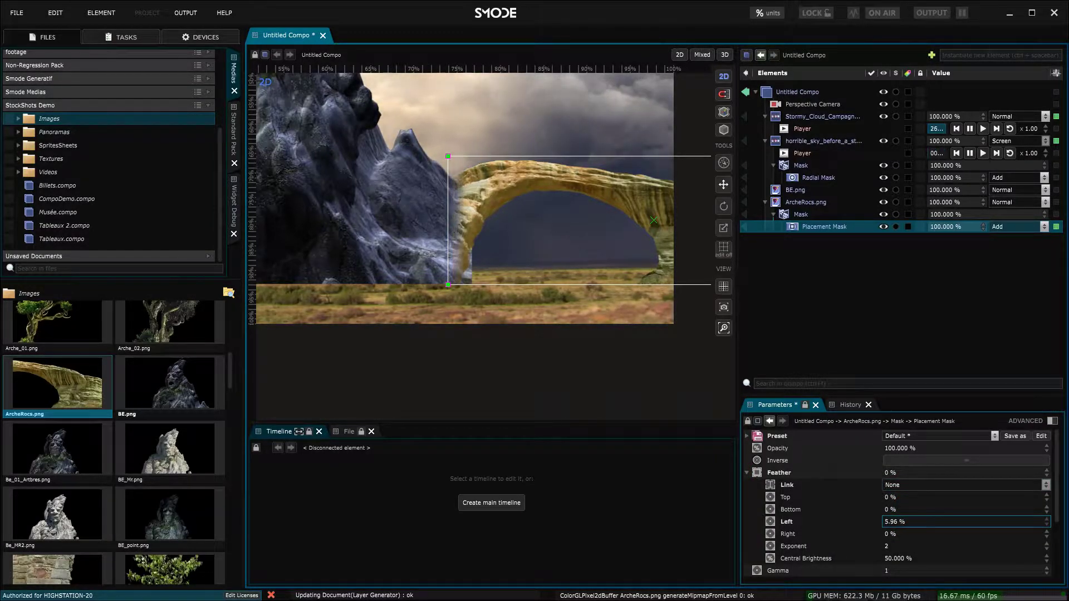
- Shift ArcheRocs.png to a position of about 96.7 %, 78.9 % so it overlaps the rock's slope
{"action": "scroll", "coordinate": [555, 241], "scroll_direction": "up", "scroll_amount": 3}
{"action": "left_click_drag", "start_coordinate": [555, 241], "coordinate": [635, 276]}
{"action": "left_click_drag", "start_coordinate": [612, 224], "coordinate": [604, 219]}
{"action": "left_click", "coordinate": [584, 228]}
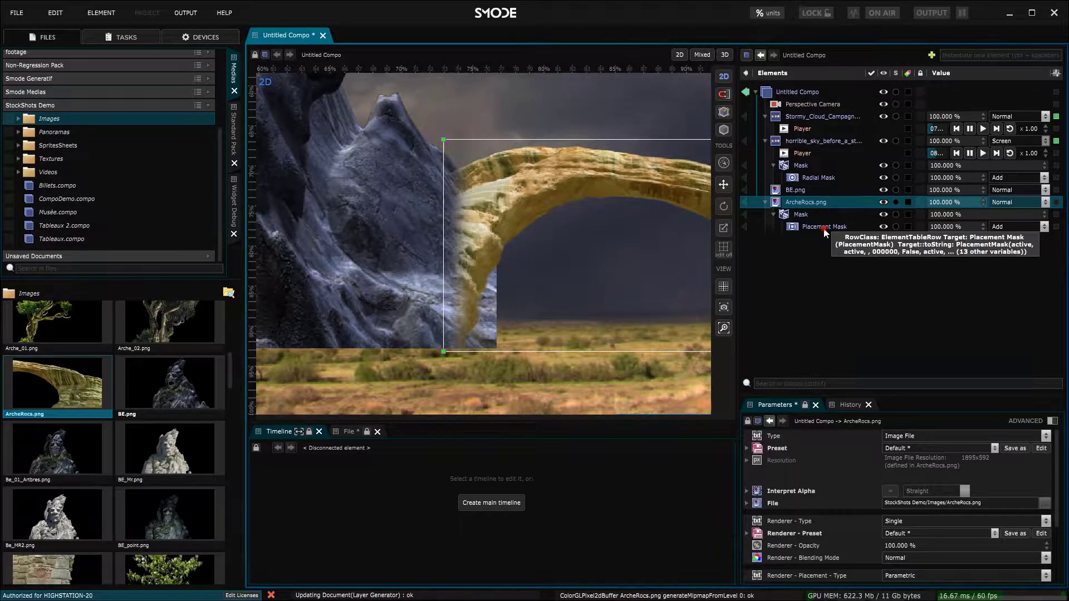
- Set the ArcheRocs.png Placement Mask's placement type to Perspective and turn on placement editing
{"action": "left_click", "coordinate": [852, 226]}
{"action": "left_click_drag", "start_coordinate": [983, 392], "coordinate": [983, 296]}
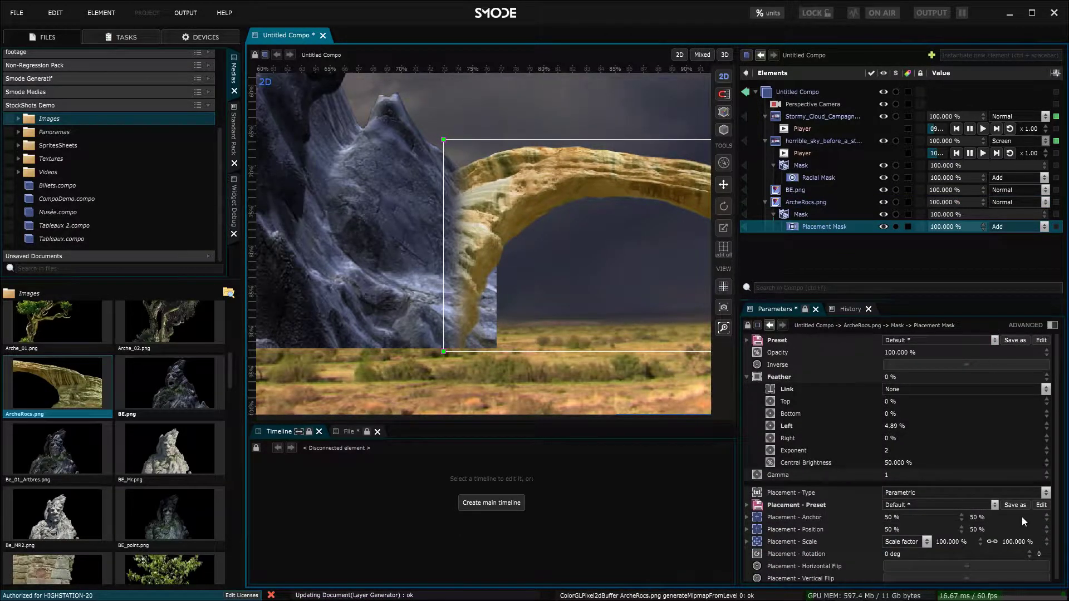
{"action": "left_click", "coordinate": [1003, 494]}
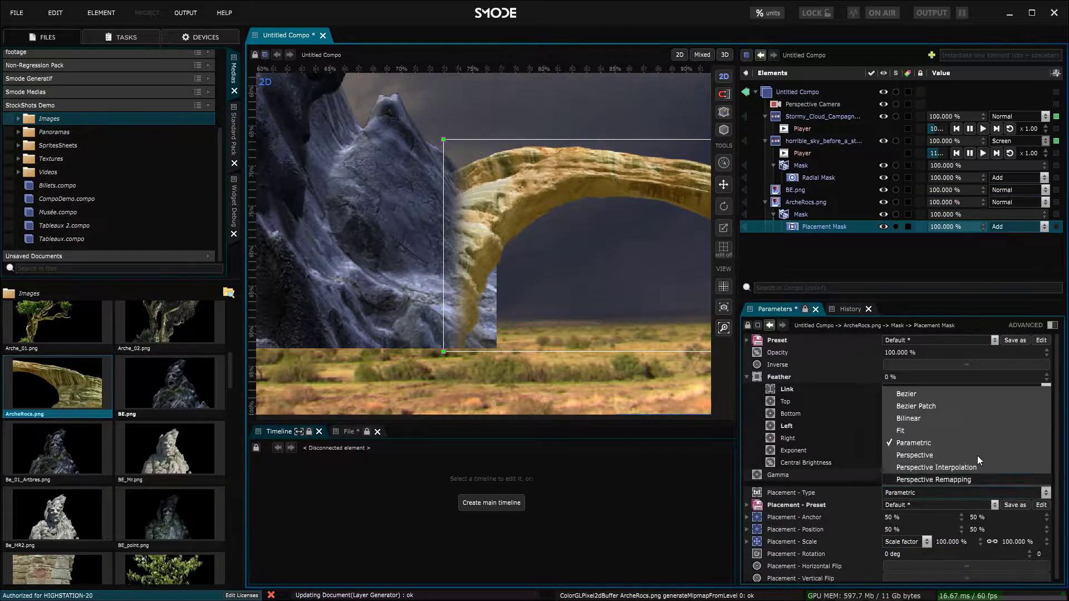
{"action": "left_click", "coordinate": [925, 456]}
{"action": "left_click", "coordinate": [724, 248]}
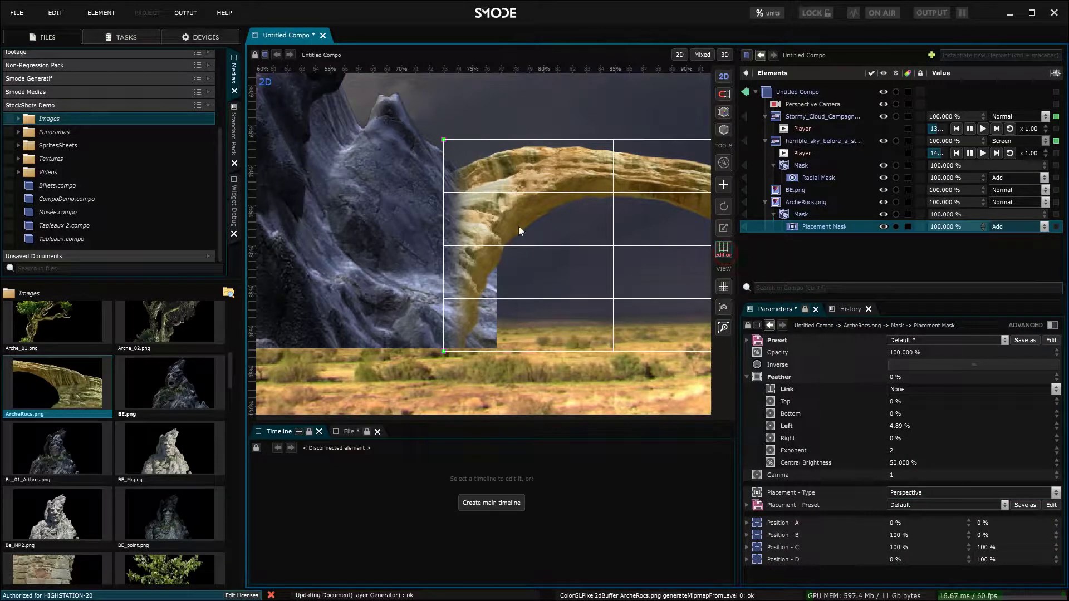
- Skew the arch mask by moving its upper-left corner up and outward and its lower-left corner inward to about 3.9 %, 98.9 %
{"action": "mouse_move", "coordinate": [443, 140]}
{"action": "left_mouse_down"}
{"action": "mouse_move", "coordinate": [430, 137]}
{"action": "mouse_move", "coordinate": [432, 126]}
{"action": "mouse_move", "coordinate": [443, 130]}
{"action": "left_mouse_up"}
{"action": "left_click_drag", "start_coordinate": [442, 350], "coordinate": [471, 352]}
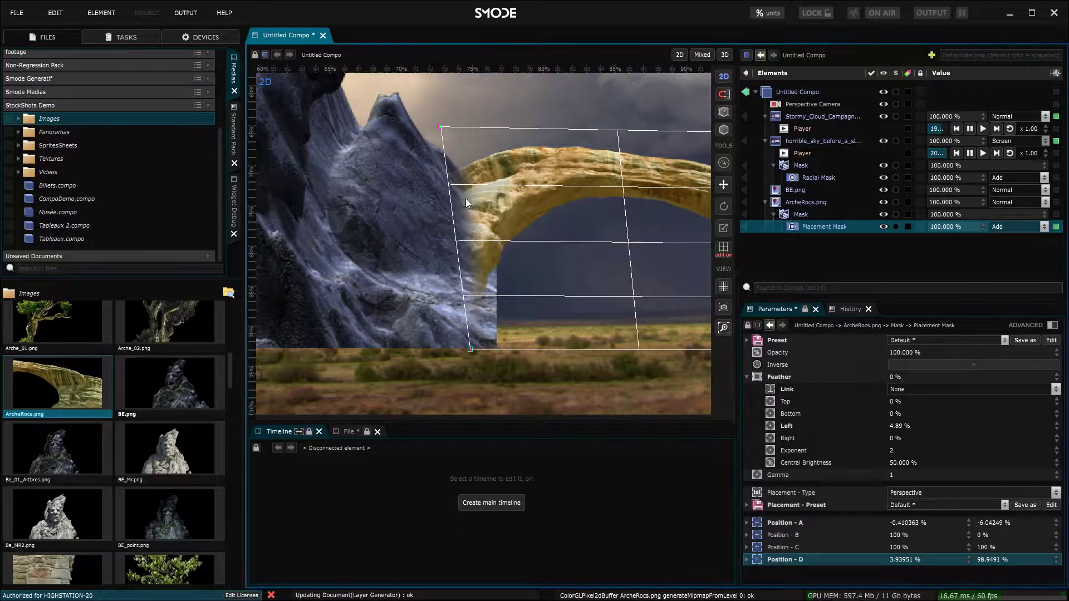
{"action": "left_click_drag", "start_coordinate": [440, 126], "coordinate": [435, 127]}
- Add a Placement Mask to the BE.png layer
{"action": "left_click", "coordinate": [797, 203]}
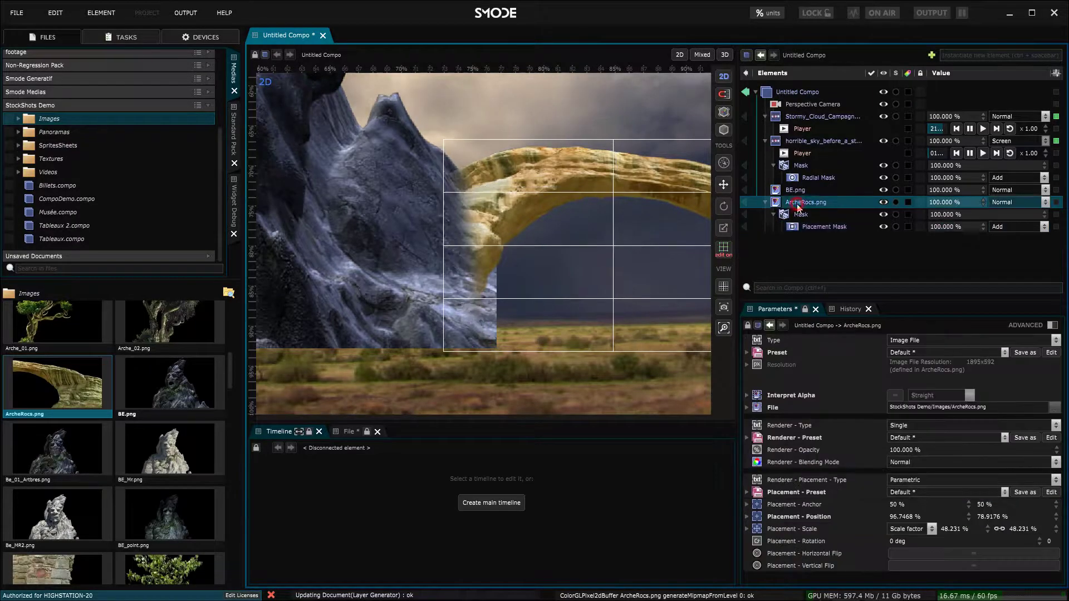
{"action": "left_click", "coordinate": [797, 190]}
{"action": "right_click", "coordinate": [798, 194]}
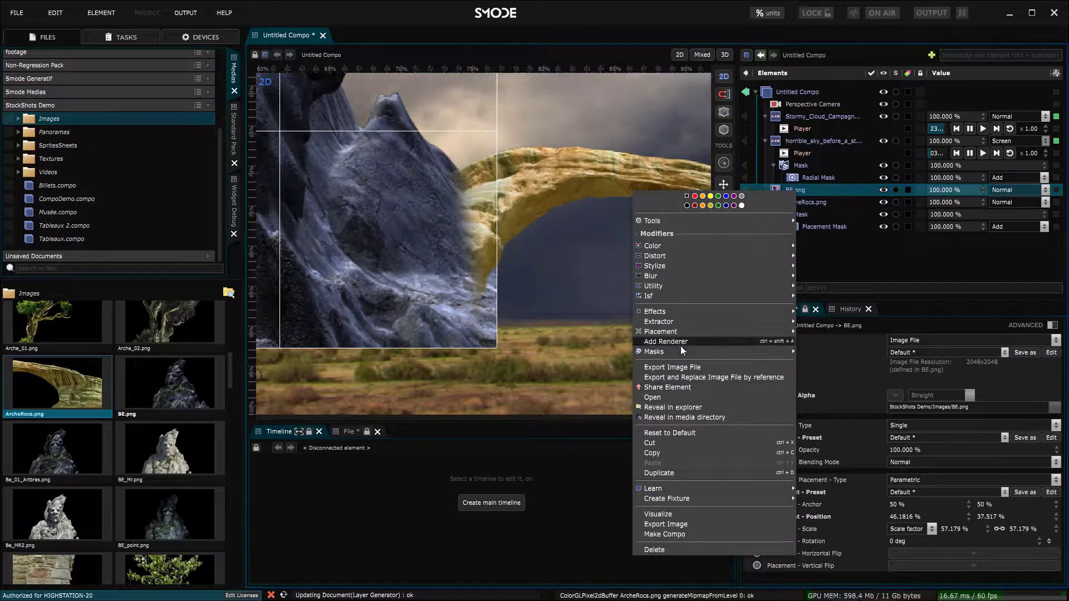
{"action": "mouse_move", "coordinate": [681, 352]}
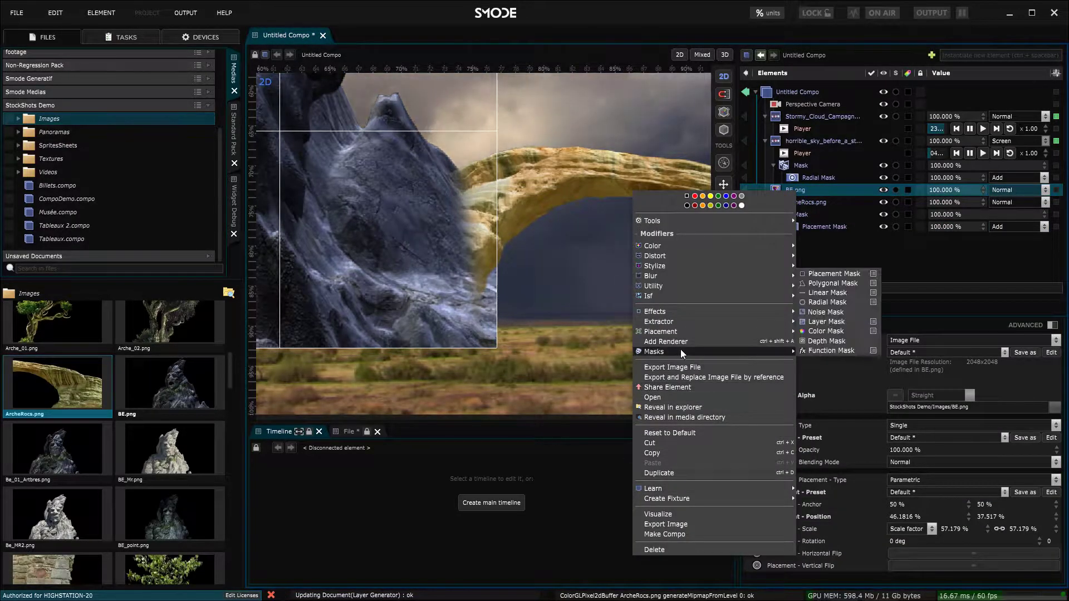
{"action": "left_click", "coordinate": [834, 274]}
- Narrow the BE.png Placement Mask to about 97.8 % width and set its feather link to None
{"action": "left_click", "coordinate": [724, 248]}
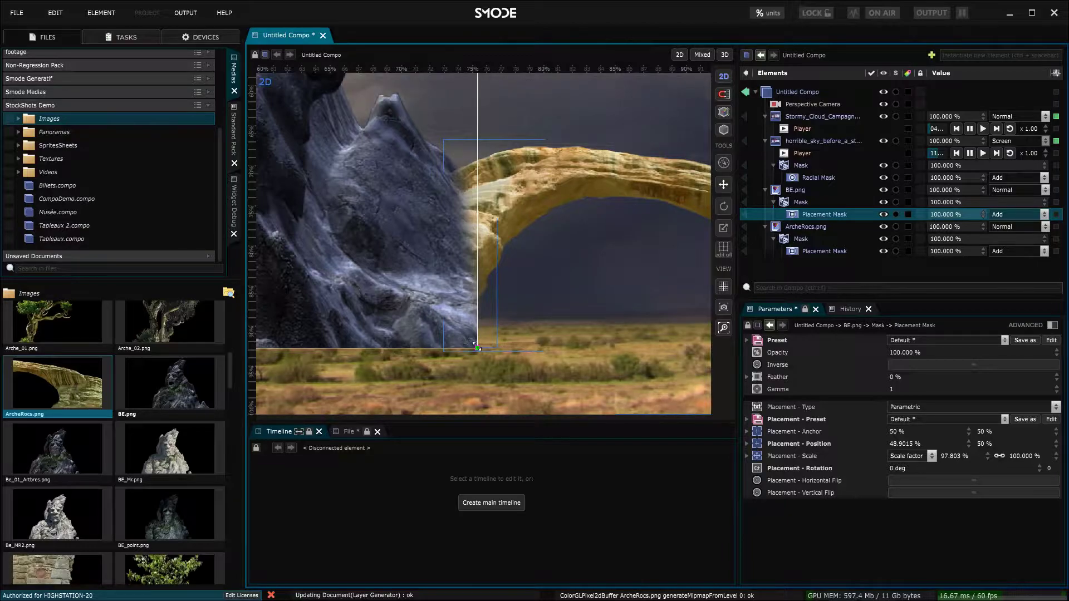
{"action": "left_click", "coordinate": [748, 377]}
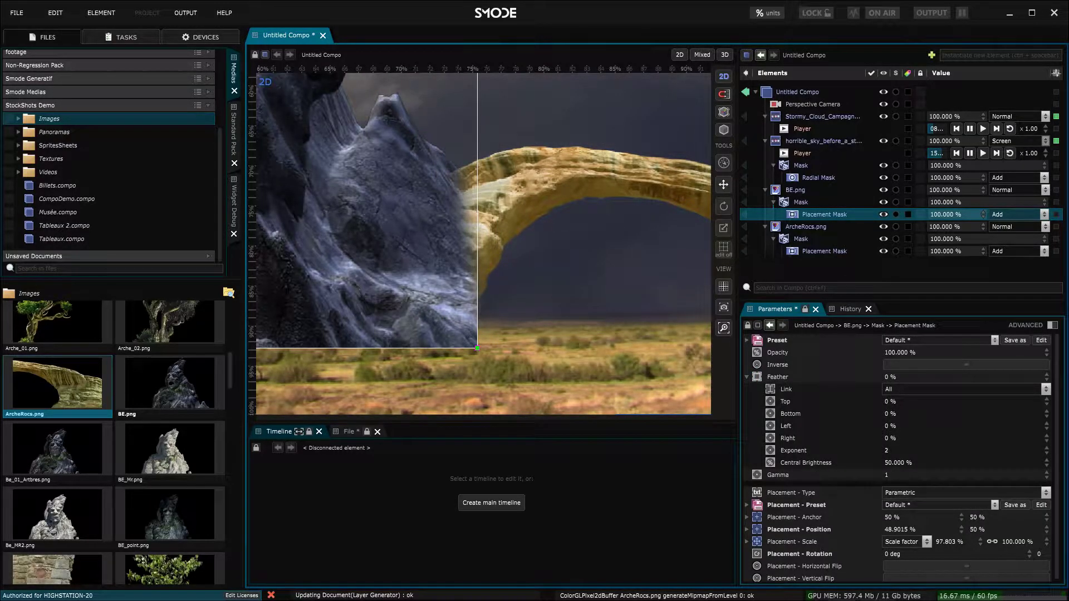
{"action": "left_click_drag", "start_coordinate": [965, 414], "coordinate": [966, 392]}
{"action": "key", "text": "ctrl+z"}
{"action": "left_click", "coordinate": [893, 390]}
{"action": "left_click", "coordinate": [894, 404]}
- Feather only the bottom edge of the BE.png Placement Mask by about 1 %
{"action": "left_click", "coordinate": [797, 415]}
{"action": "left_click_drag", "start_coordinate": [965, 413], "coordinate": [965, 403]}
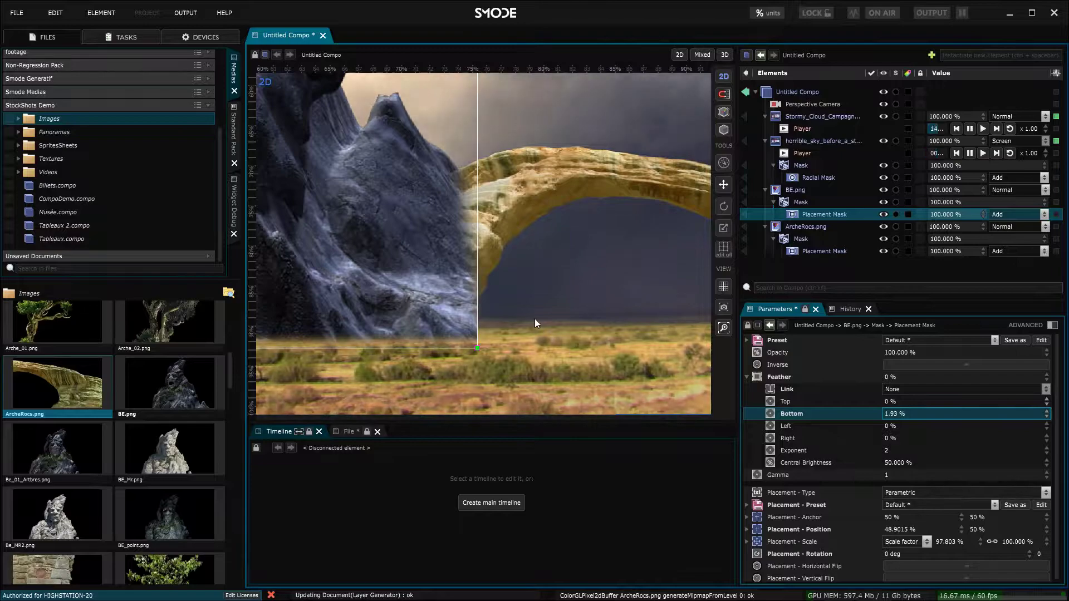
{"action": "scroll", "coordinate": [523, 312], "scroll_direction": "down", "scroll_amount": 5}
{"action": "scroll", "coordinate": [522, 297], "scroll_direction": "up", "scroll_amount": 3}
{"action": "left_click_drag", "start_coordinate": [563, 285], "coordinate": [687, 300]}
{"action": "left_click_drag", "start_coordinate": [898, 416], "coordinate": [899, 421]}
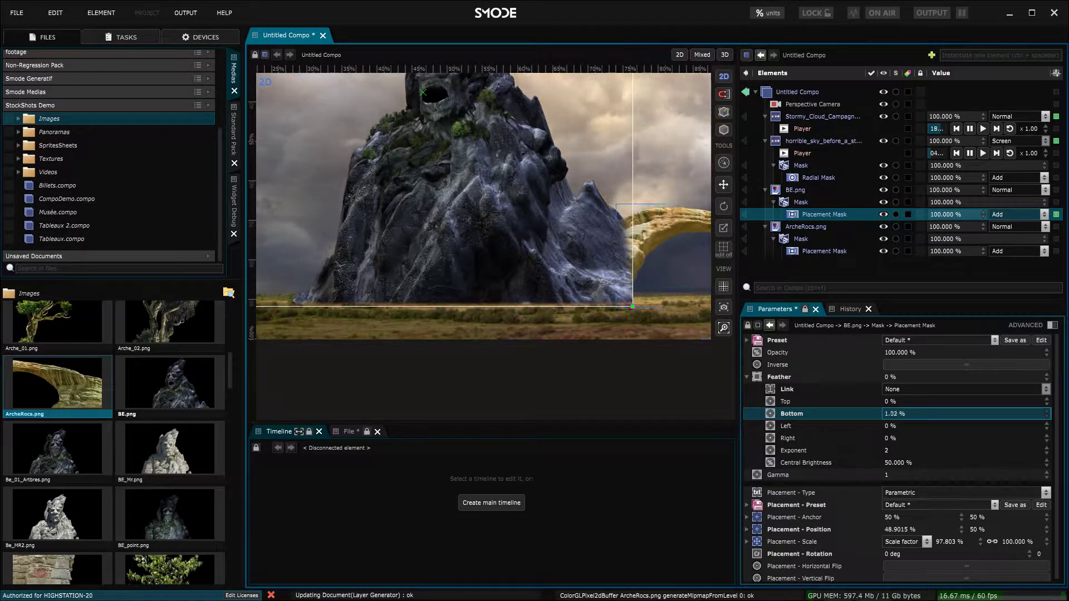
- Add a Polygonal Mask to the BE.png layer and turn on its point editing
{"action": "right_click", "coordinate": [802, 191]}
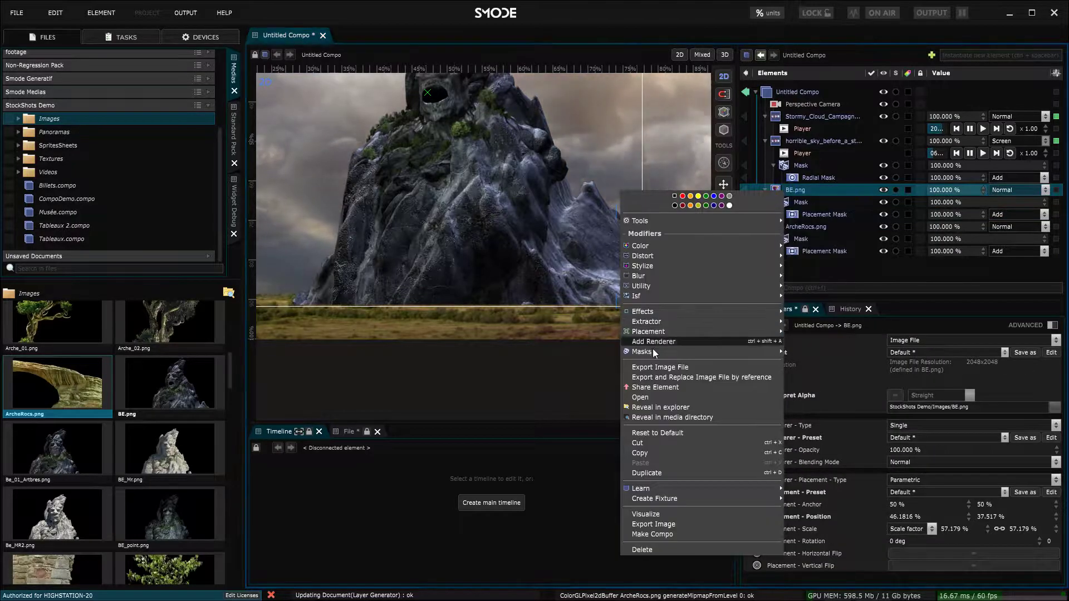
{"action": "mouse_move", "coordinate": [758, 353]}
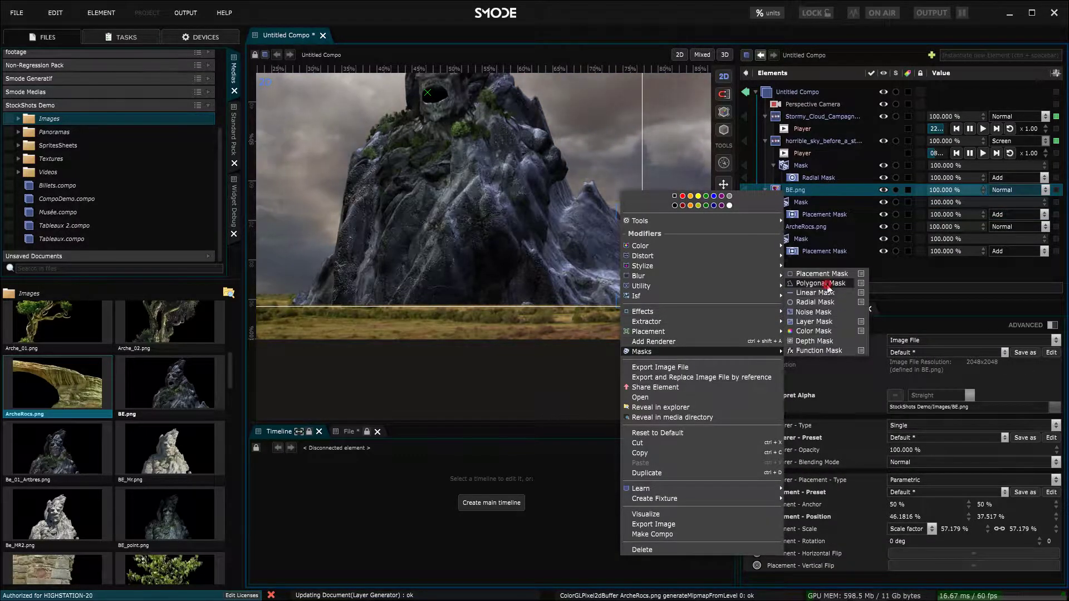
{"action": "left_click", "coordinate": [820, 284]}
{"action": "scroll", "coordinate": [369, 288], "scroll_direction": "up", "scroll_amount": 3}
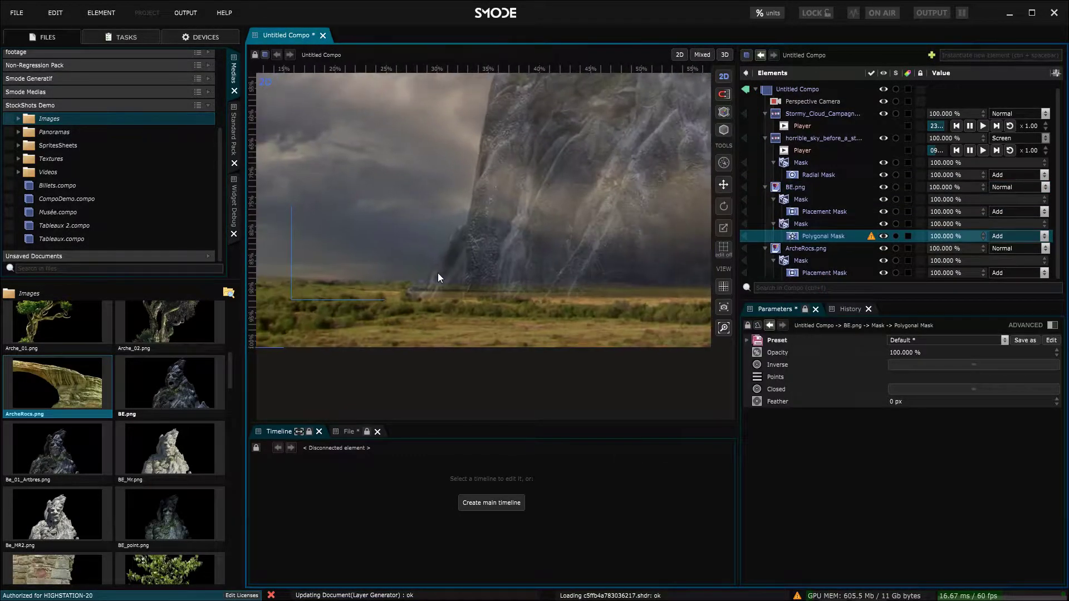
{"action": "left_click", "coordinate": [723, 246]}
- Trace the left part of the rock's base with eleven uneven mask points where it meets the grass
{"action": "scroll", "coordinate": [622, 234], "scroll_direction": "up", "scroll_amount": 2}
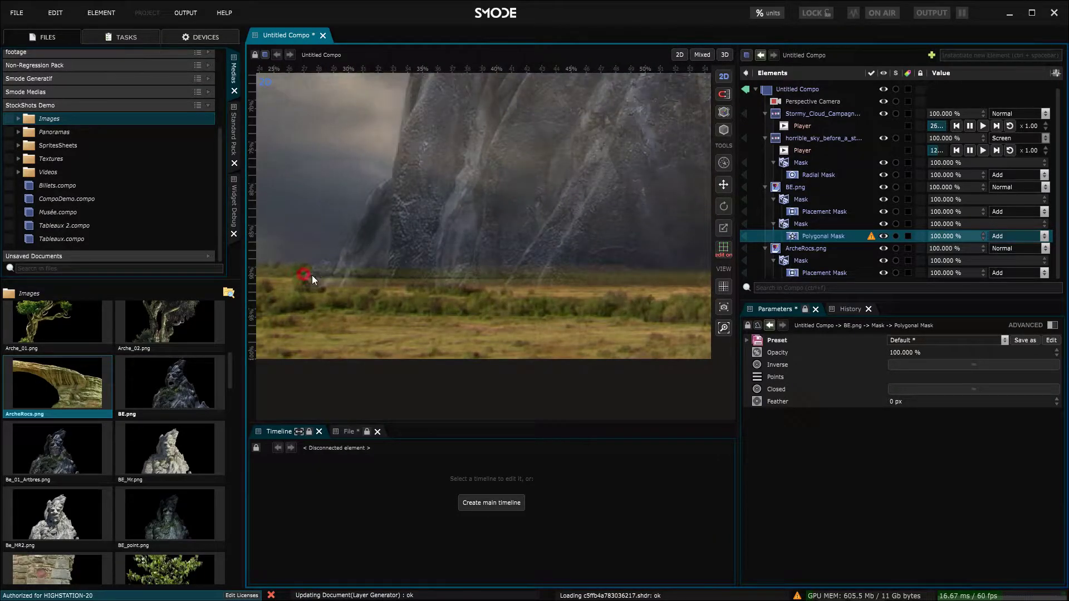
{"action": "left_click", "coordinate": [303, 274]}
{"action": "left_click", "coordinate": [328, 279]}
{"action": "left_click", "coordinate": [335, 283]}
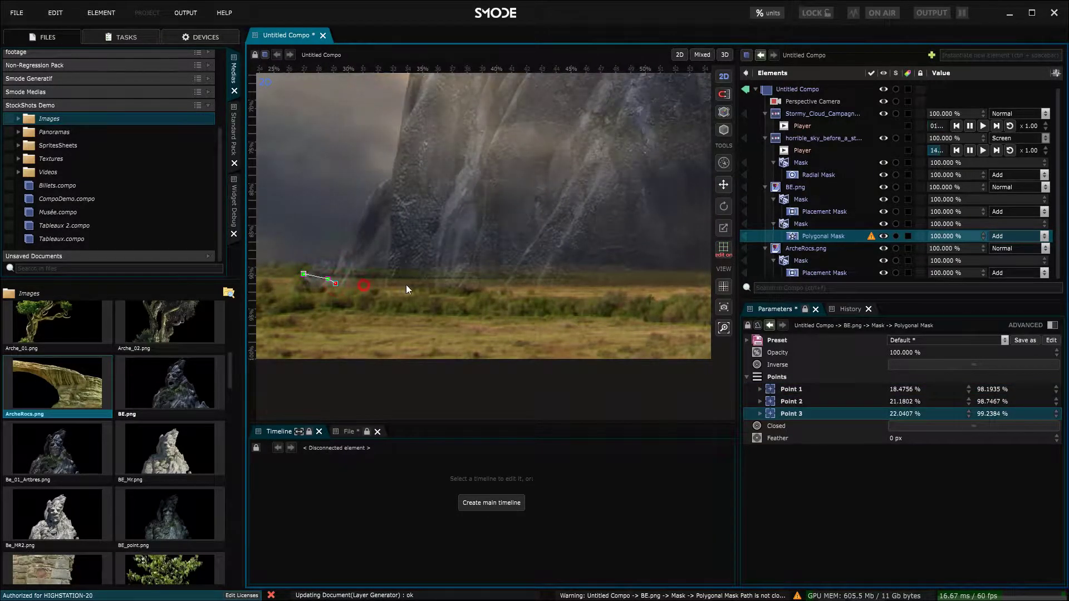
{"action": "left_click", "coordinate": [364, 285]}
{"action": "left_click", "coordinate": [408, 283]}
{"action": "left_click", "coordinate": [435, 281]}
{"action": "left_click", "coordinate": [437, 285]}
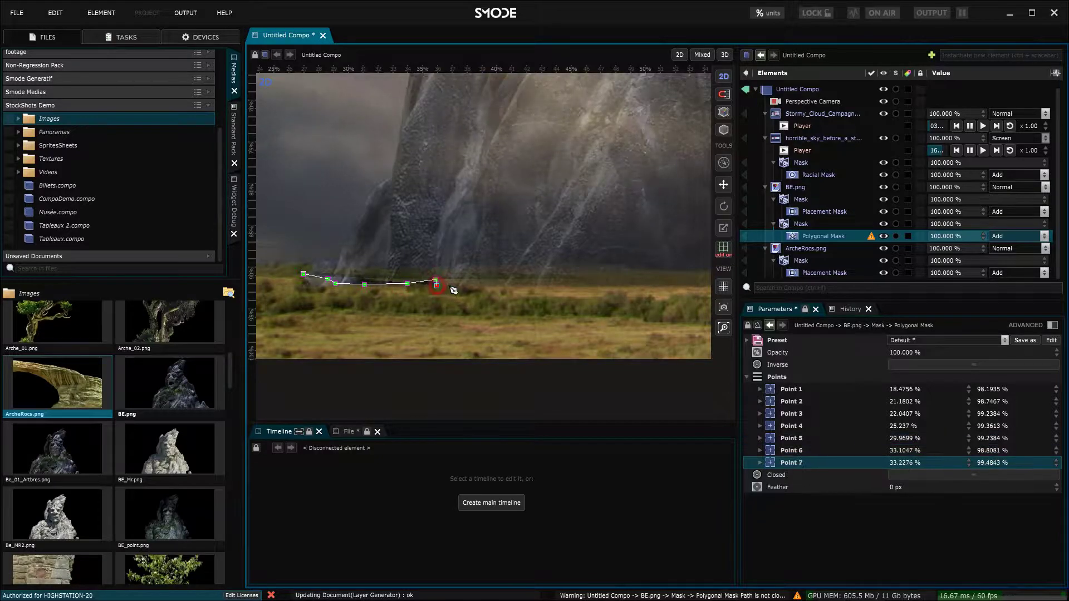
{"action": "left_click", "coordinate": [473, 284]}
{"action": "left_click", "coordinate": [512, 284]}
{"action": "left_click", "coordinate": [536, 279]}
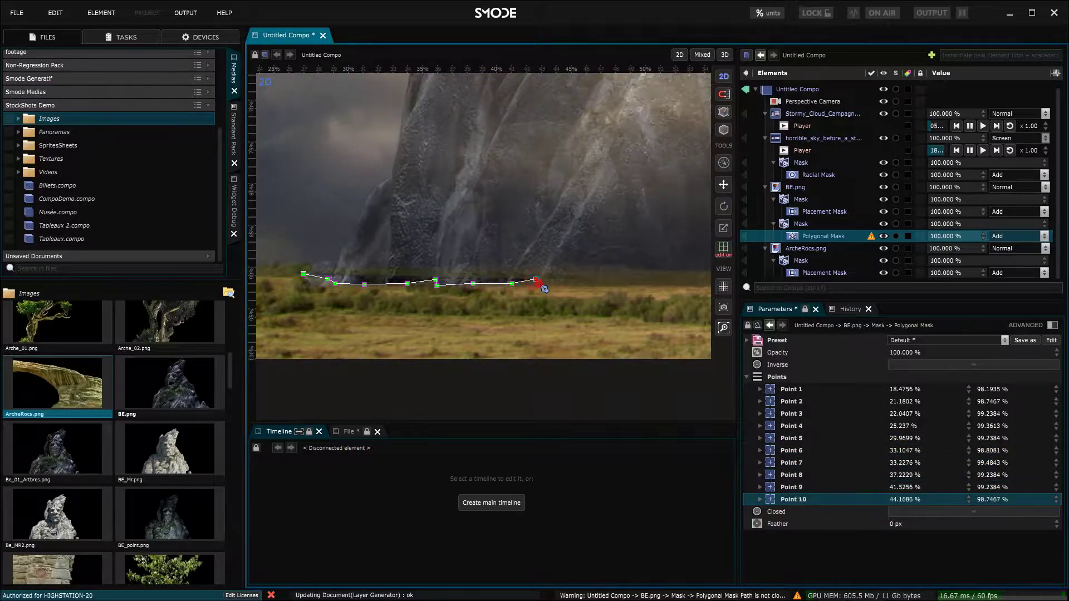
{"action": "left_click", "coordinate": [542, 285]}
- Continue the mask outline with five points along the middle of the rock's base, ending near 83.6 %, 99.6 %
{"action": "left_click_drag", "start_coordinate": [609, 289], "coordinate": [445, 264]}
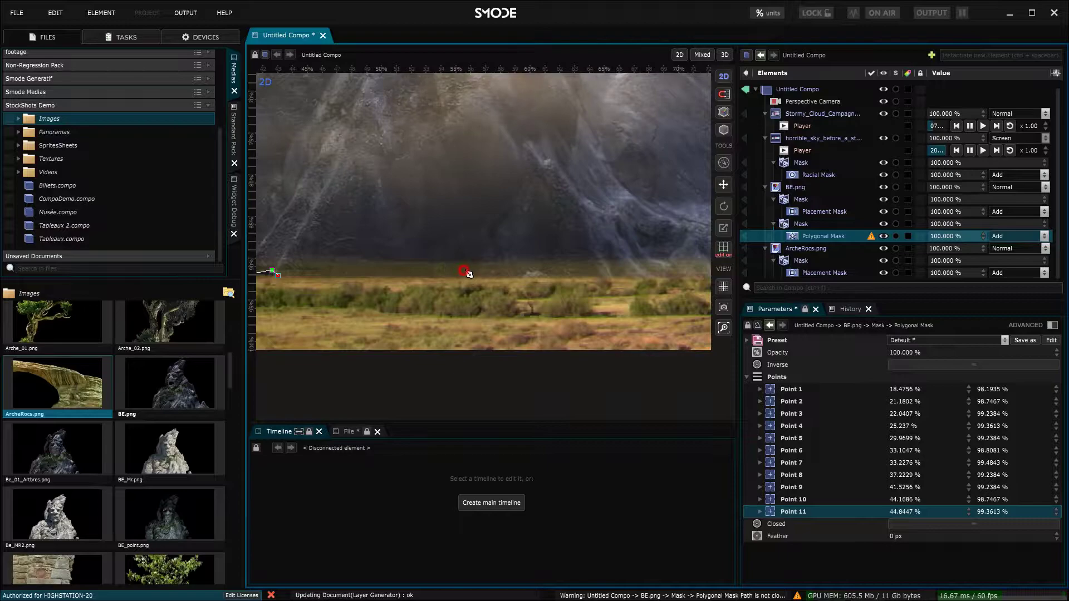
{"action": "left_click", "coordinate": [463, 271]}
{"action": "left_click", "coordinate": [539, 270]}
{"action": "left_click", "coordinate": [582, 271]}
{"action": "left_click", "coordinate": [610, 275]}
{"action": "left_click", "coordinate": [629, 278]}
- Extend the mask outline along the rock's right foot and up its right edge to about 97.6 %, 94.3 %
{"action": "left_click_drag", "start_coordinate": [673, 284], "coordinate": [429, 295]}
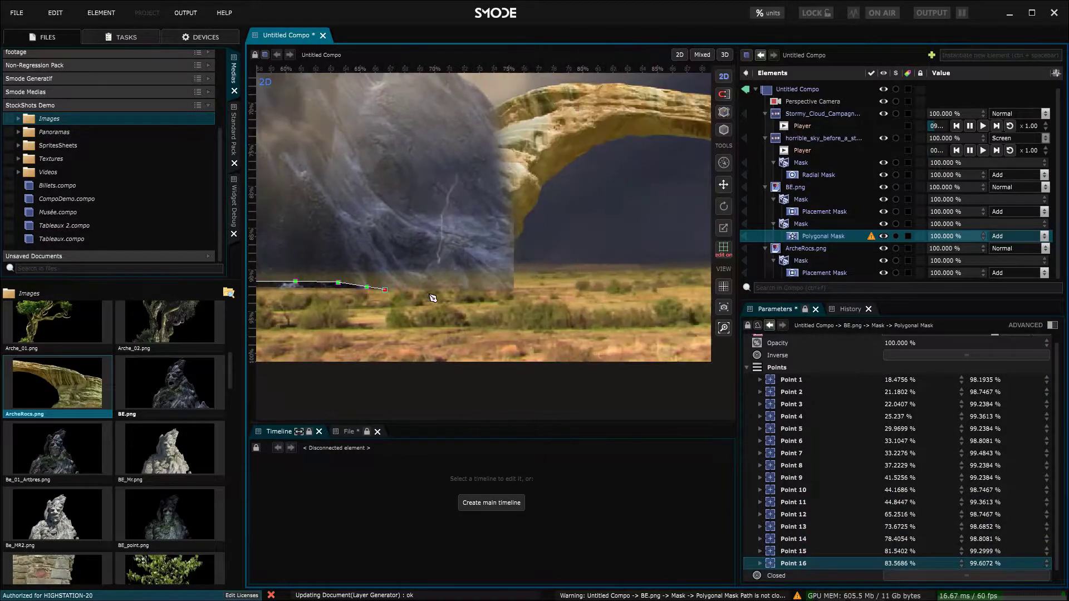
{"action": "left_click", "coordinate": [422, 285]}
{"action": "left_click", "coordinate": [454, 280]}
{"action": "left_click", "coordinate": [493, 284]}
{"action": "left_click", "coordinate": [505, 277]}
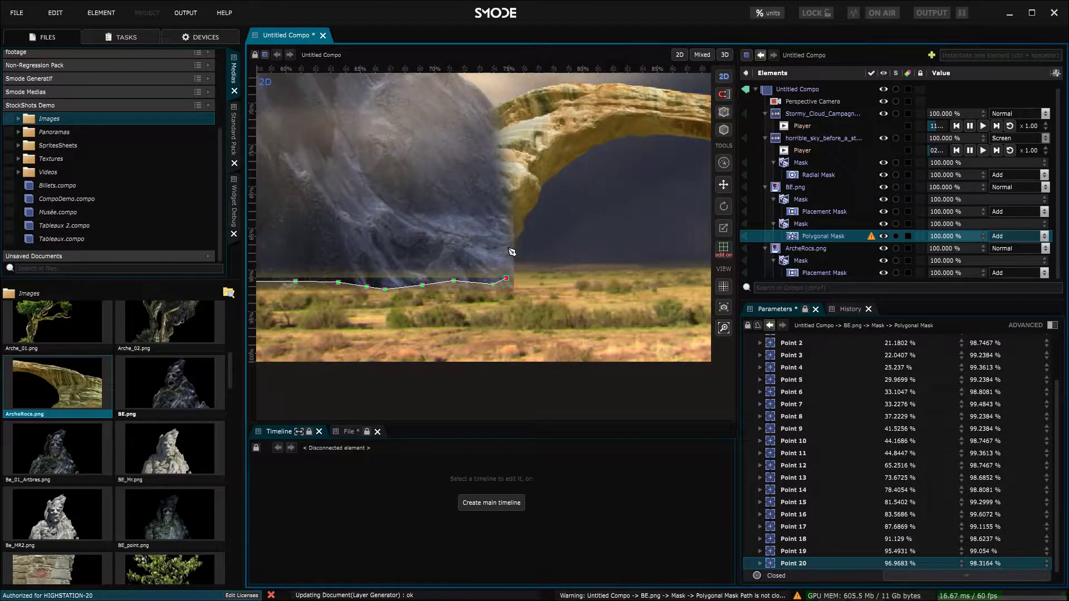
{"action": "left_click", "coordinate": [507, 246]}
{"action": "left_click", "coordinate": [511, 241]}
- Enclose the rest of the rock with three wide mask points in the sky to its right, above it and to its left
{"action": "scroll", "coordinate": [536, 227], "scroll_direction": "down", "scroll_amount": 5}
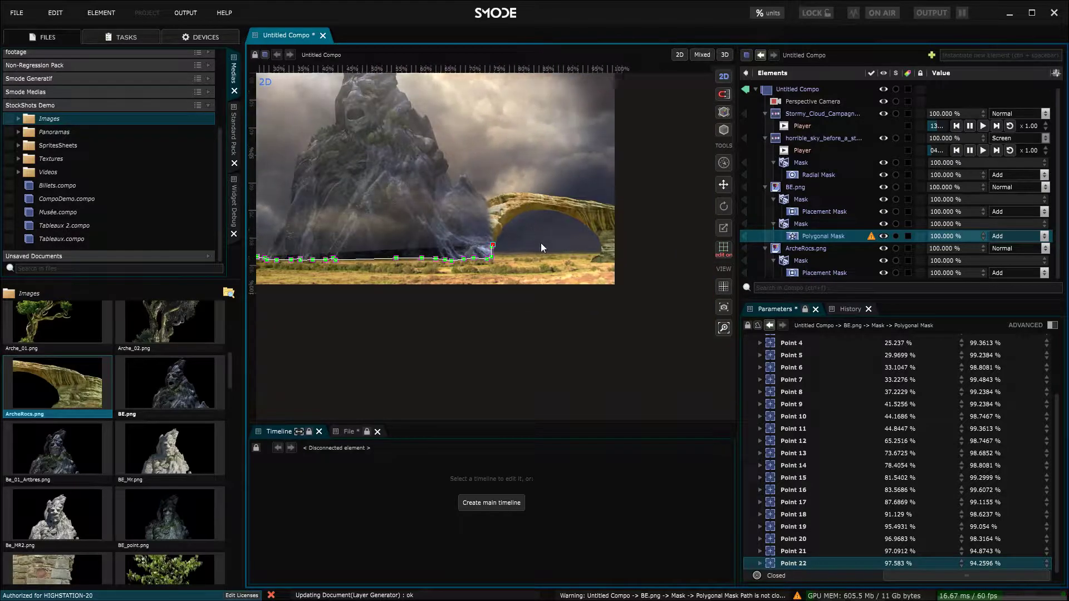
{"action": "left_click_drag", "start_coordinate": [532, 235], "coordinate": [609, 324]}
{"action": "left_click", "coordinate": [607, 153]}
{"action": "left_click", "coordinate": [444, 90]}
{"action": "left_click", "coordinate": [286, 273]}
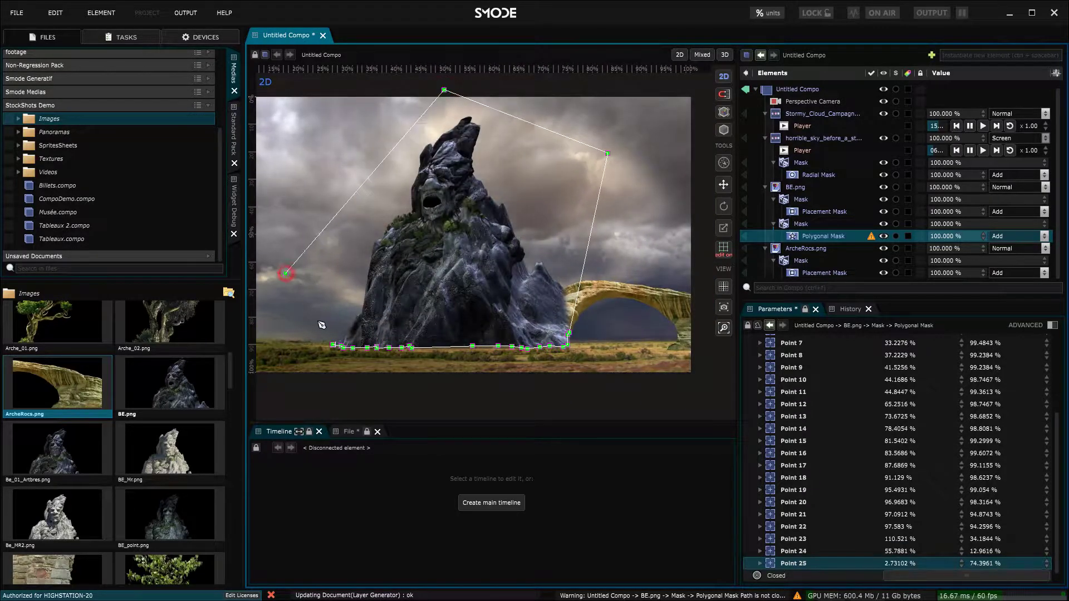
- Close the polygonal mask's path and set its feather to 10 px
{"action": "scroll", "coordinate": [799, 368], "scroll_direction": "up", "scroll_amount": 5}
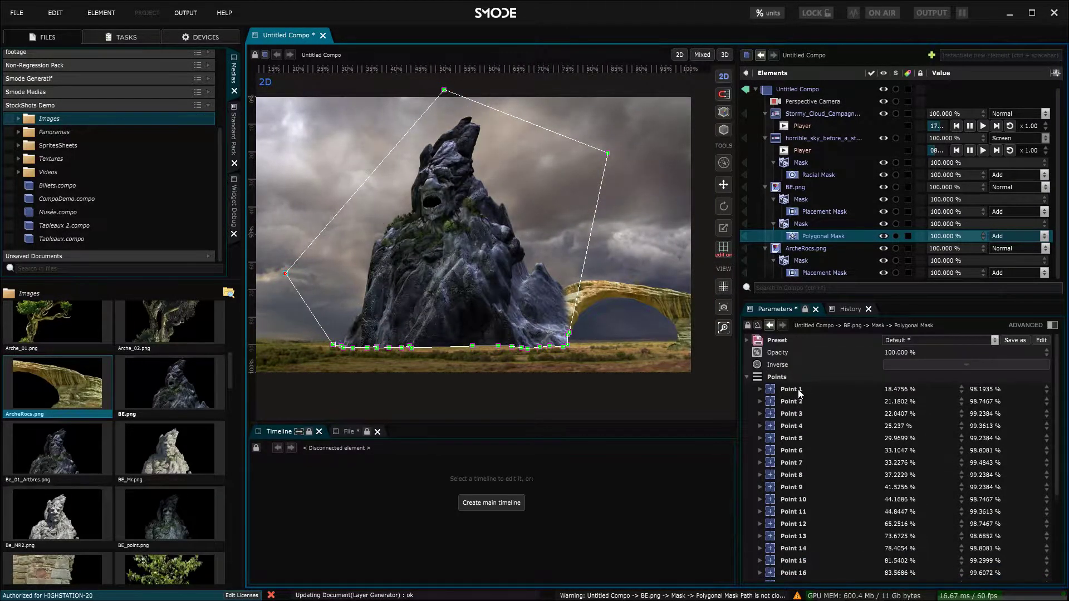
{"action": "left_click", "coordinate": [746, 377]}
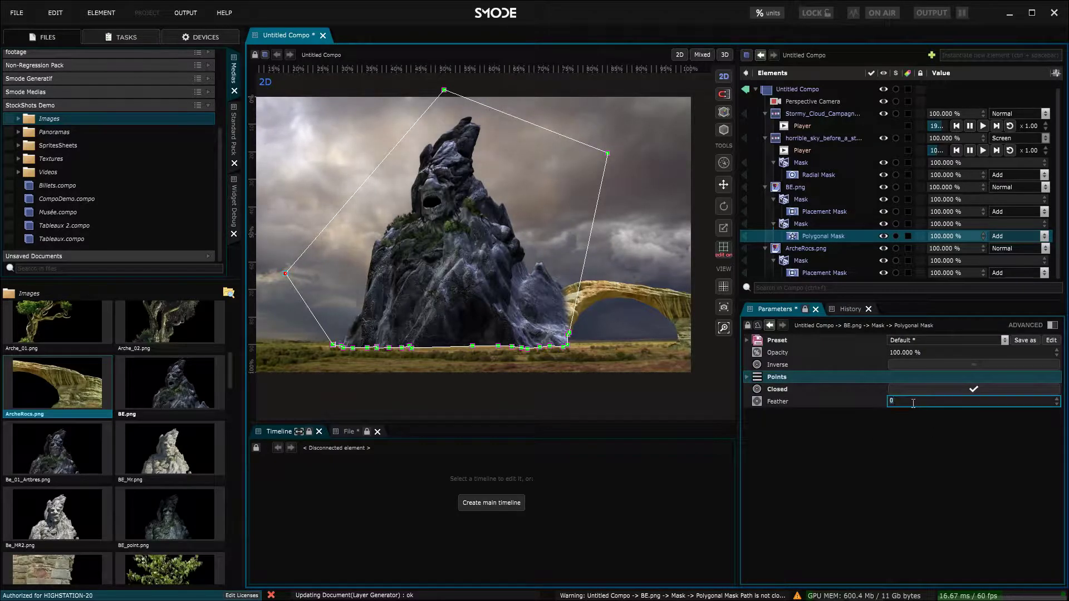
{"action": "scroll", "coordinate": [468, 285], "scroll_direction": "up", "scroll_amount": 6}
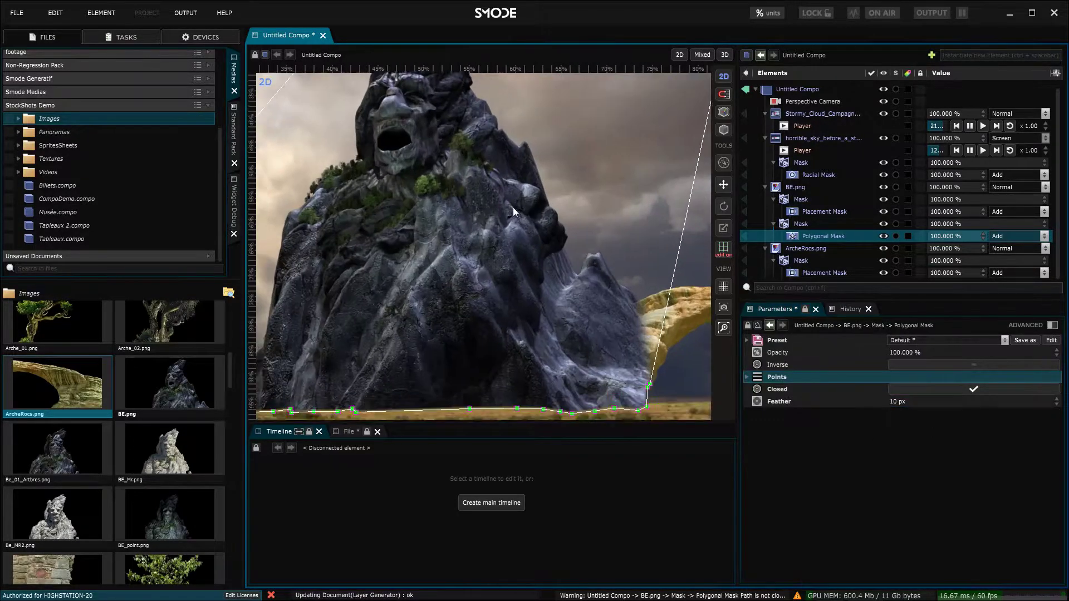
{"action": "scroll", "coordinate": [533, 224], "scroll_direction": "down", "scroll_amount": 3}
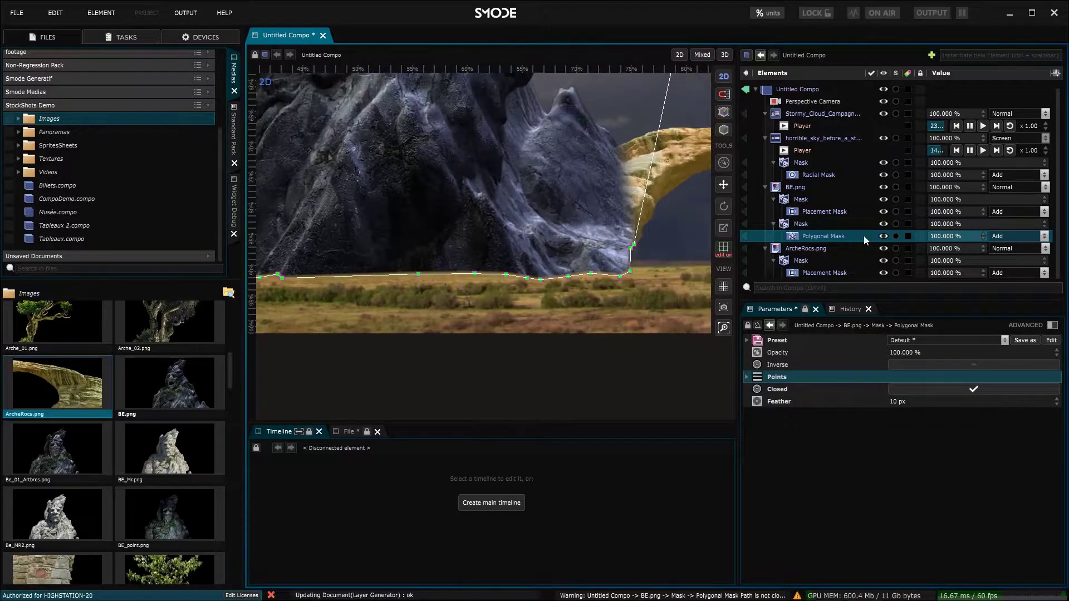
- Turn off mask point editing and collapse the BE.png layer's first mask in the element tree
{"action": "left_click", "coordinate": [729, 251]}
{"action": "scroll", "coordinate": [510, 241], "scroll_direction": "down", "scroll_amount": 4}
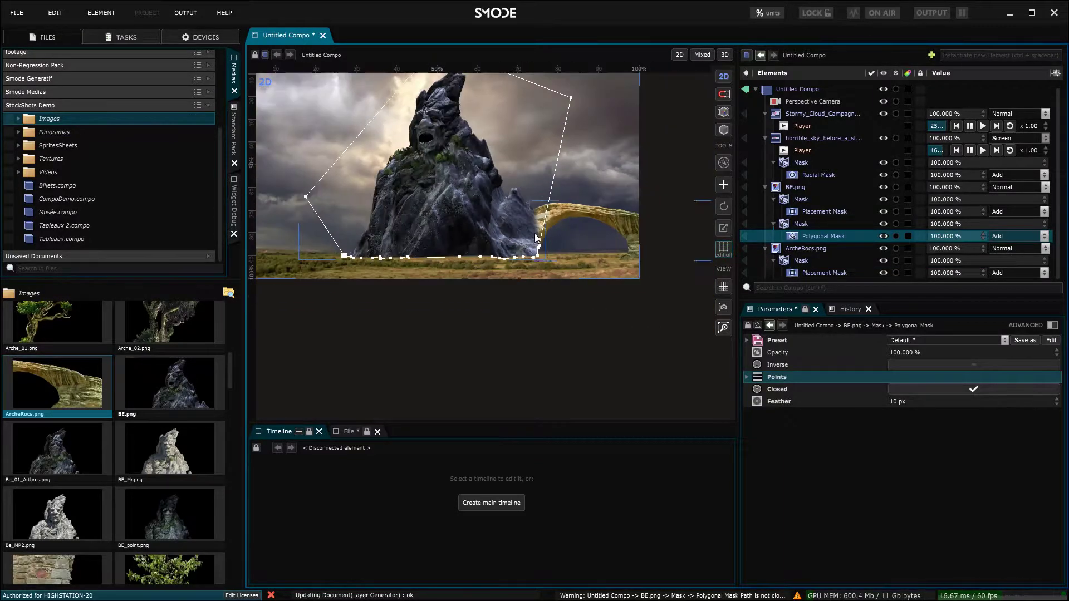
{"action": "left_click", "coordinate": [773, 201]}
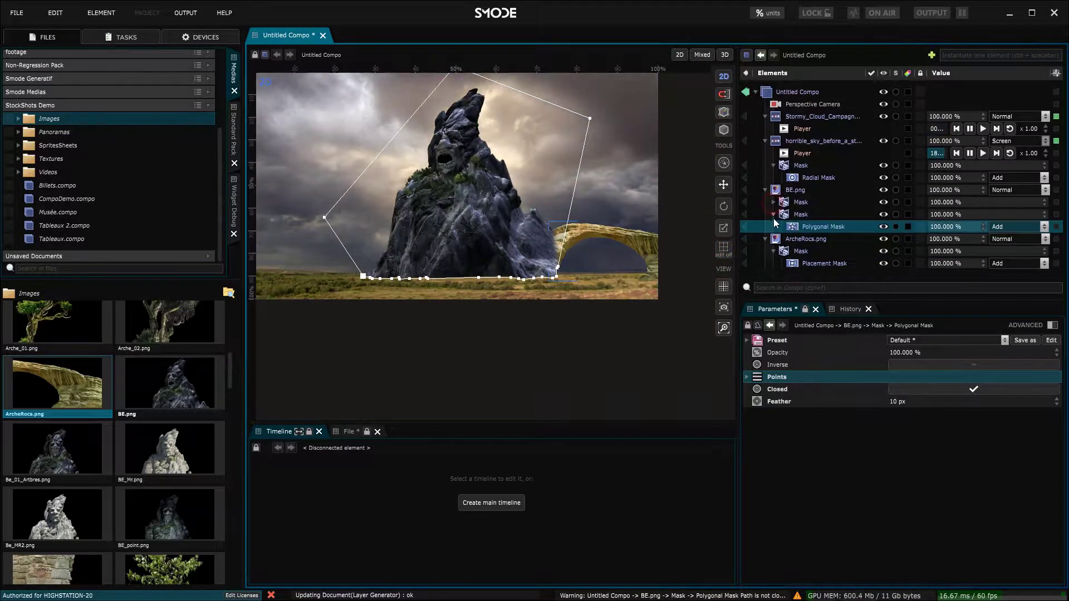
- Add a Tritone color modifier to the BE.png layer
{"action": "left_click", "coordinate": [795, 190]}
{"action": "right_click", "coordinate": [795, 190]}
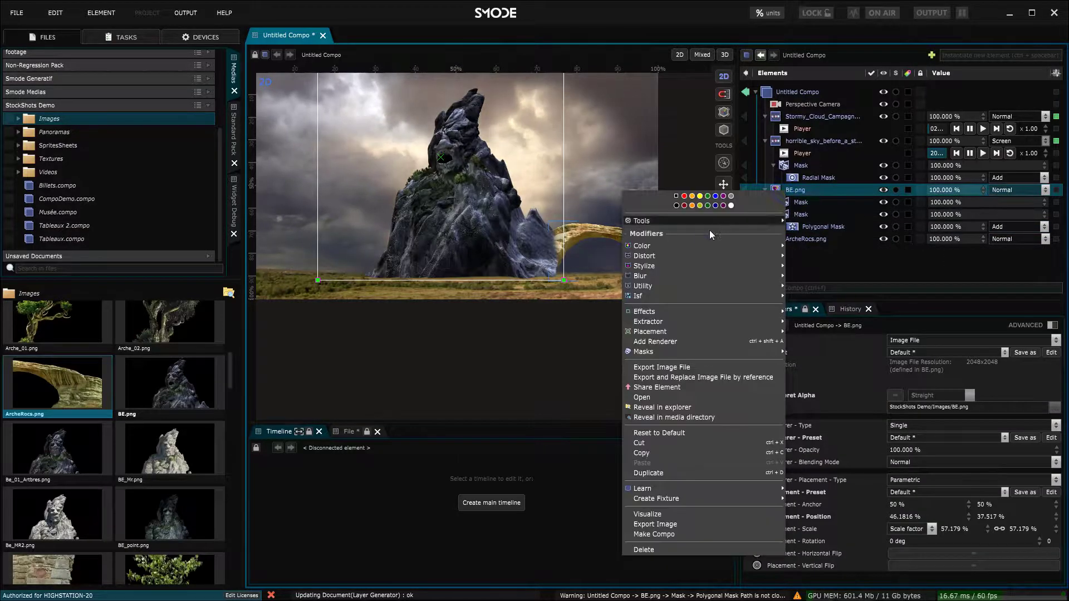
{"action": "mouse_move", "coordinate": [690, 254]}
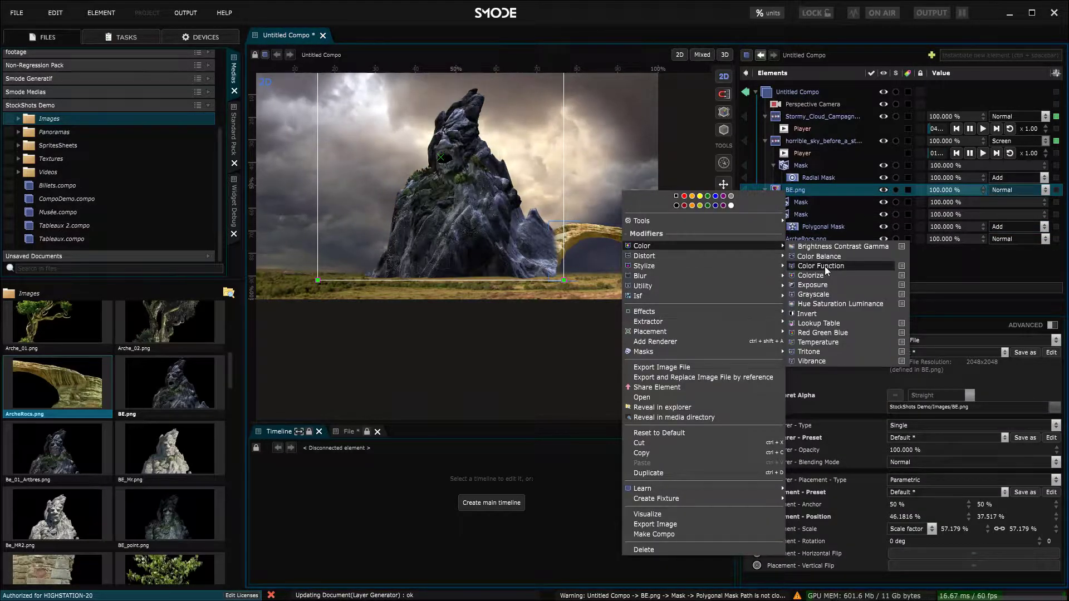
{"action": "left_click", "coordinate": [808, 351]}
- Sample the Tritone's medium color (8f7639) from the grass at the foot of the rock
{"action": "scroll", "coordinate": [519, 275], "scroll_direction": "up", "scroll_amount": 3}
{"action": "left_click_drag", "start_coordinate": [623, 354], "coordinate": [617, 283]}
{"action": "scroll", "coordinate": [617, 283], "scroll_direction": "up", "scroll_amount": 2}
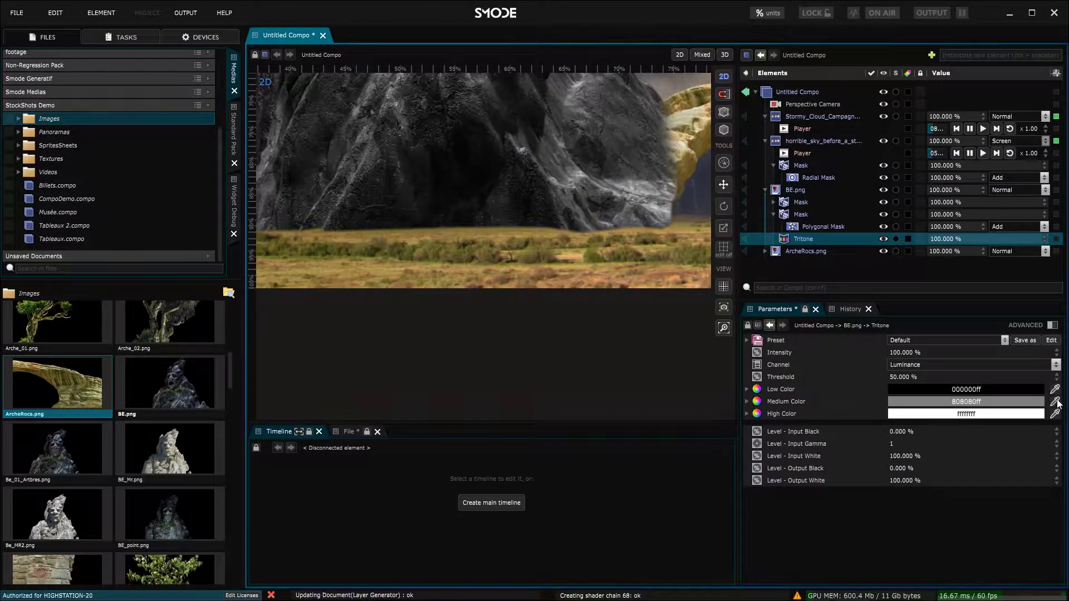
{"action": "left_click", "coordinate": [1056, 401]}
{"action": "left_click", "coordinate": [485, 233]}
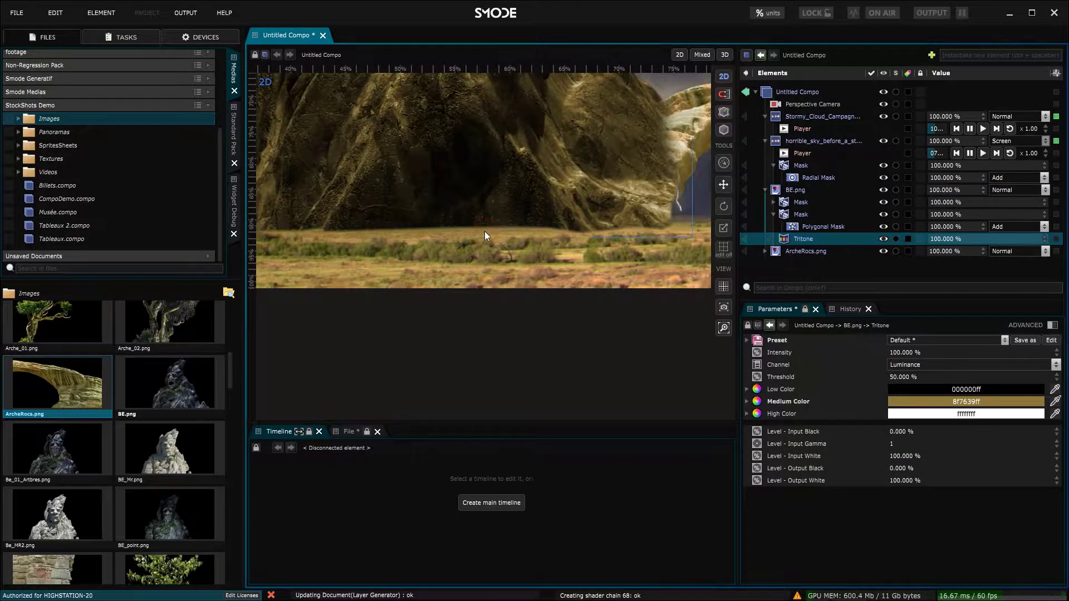
- Add a Placement Mask to the Tritone and flatten it over the rock's base, about 16.3 % high at 50 %, 91.8 %
{"action": "scroll", "coordinate": [485, 231], "scroll_direction": "down", "scroll_amount": 5}
{"action": "right_click", "coordinate": [803, 239]}
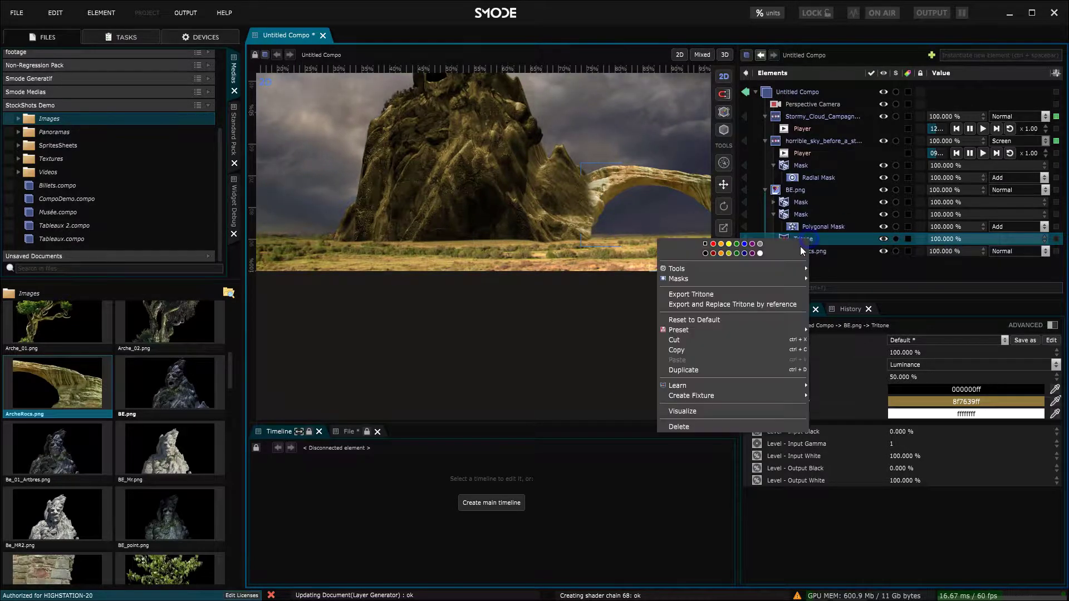
{"action": "mouse_move", "coordinate": [703, 280]}
{"action": "left_click", "coordinate": [844, 342]}
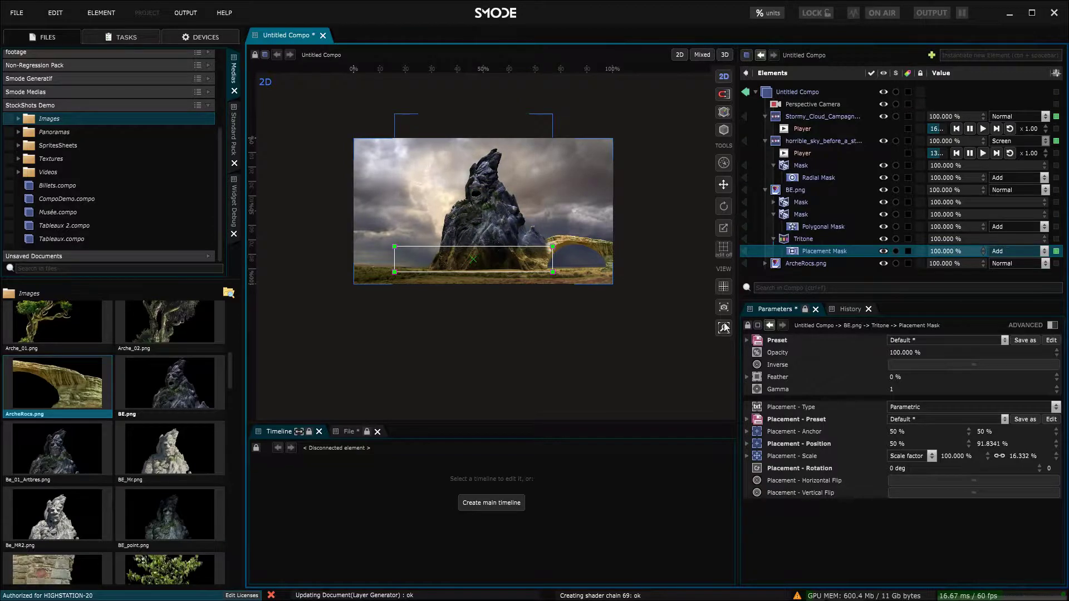
- Set the Tritone mask's feather link to None and its top feather to 100 %
{"action": "left_click", "coordinate": [747, 377]}
{"action": "left_click", "coordinate": [896, 389]}
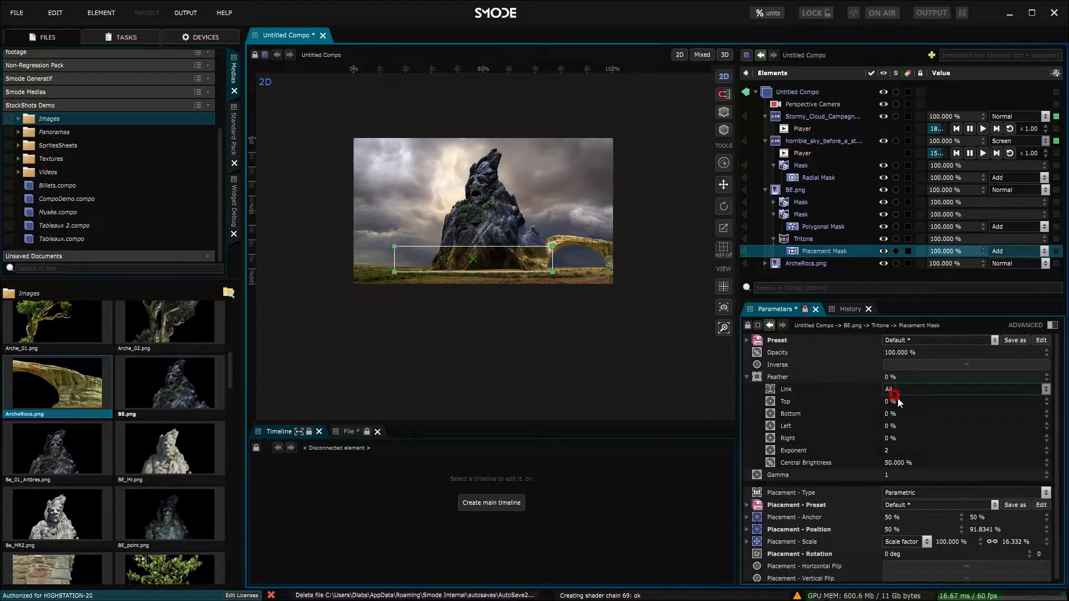
{"action": "left_click", "coordinate": [900, 403]}
{"action": "left_click_drag", "start_coordinate": [895, 402], "coordinate": [919, 402]}
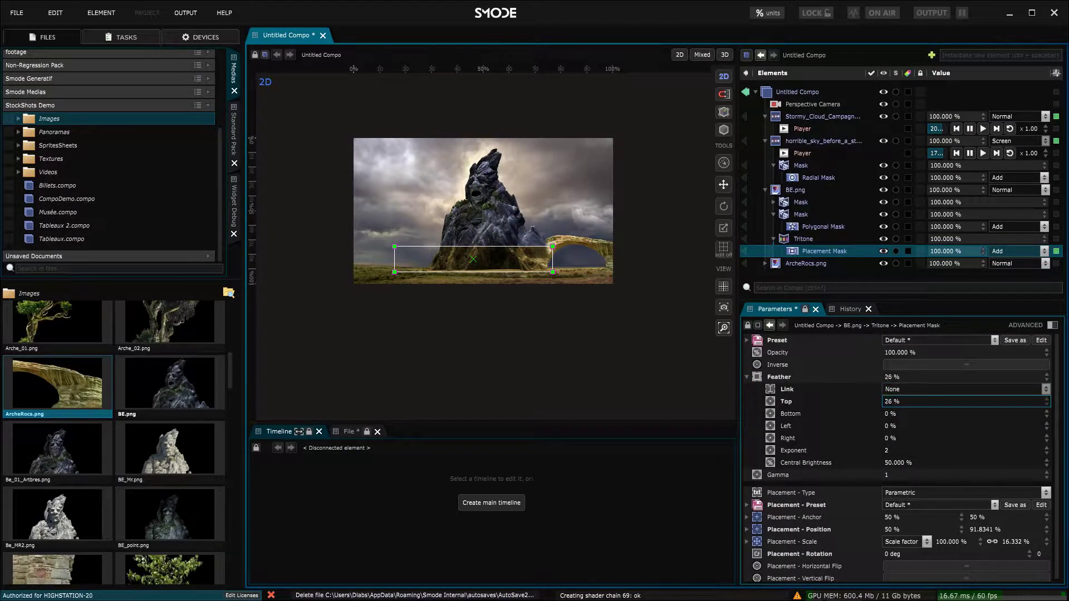
{"action": "scroll", "coordinate": [502, 288], "scroll_direction": "up", "scroll_amount": 6}
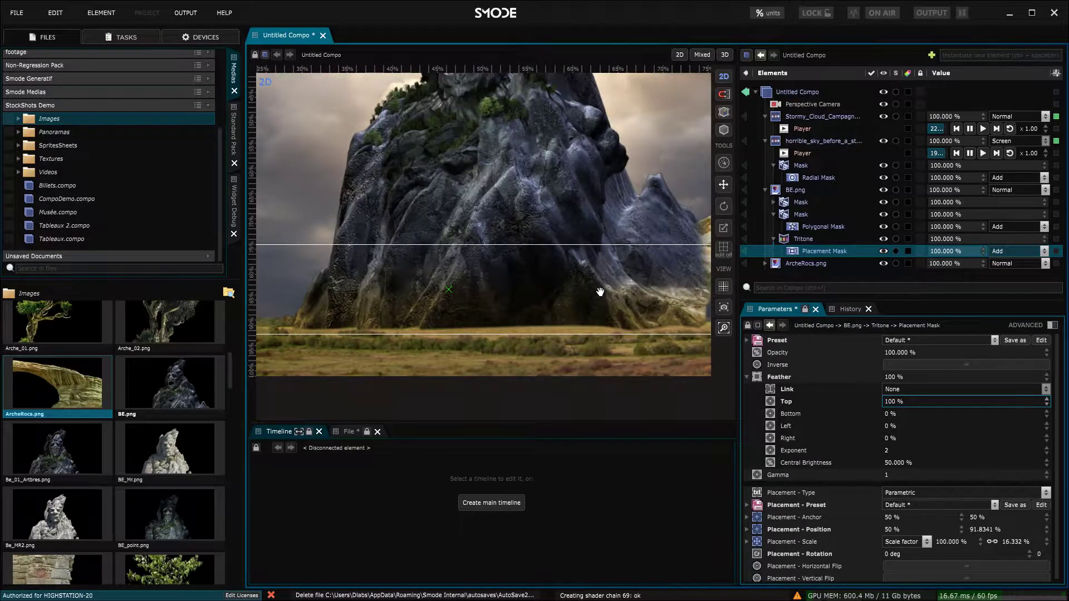
- Sample the Tritone's low color (3d3318) from the dark bushes on the ground and set its intensity to about 59.8 %
{"action": "left_click", "coordinate": [797, 239]}
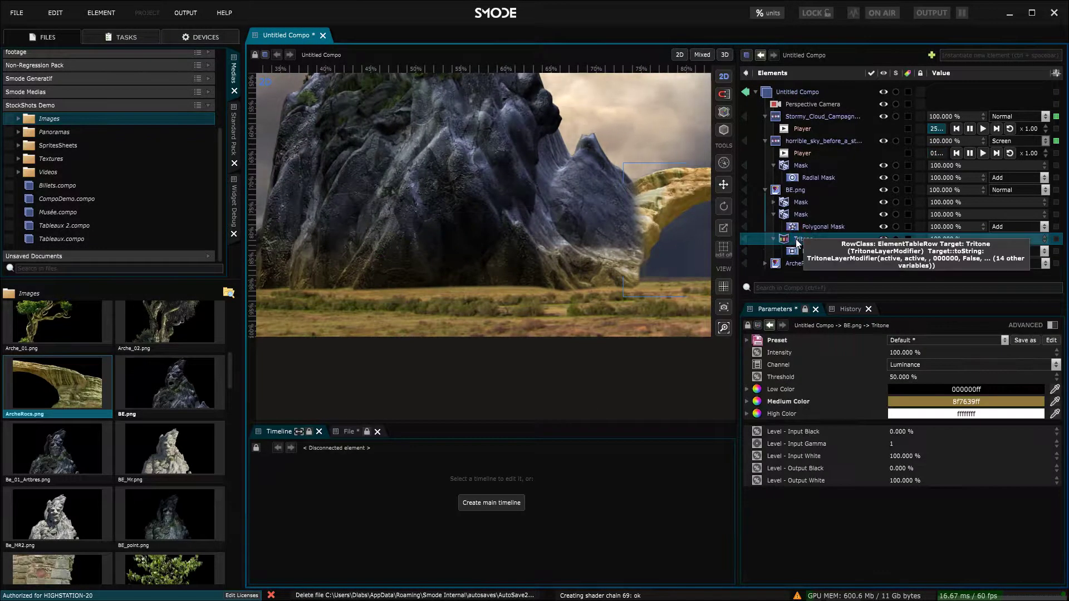
{"action": "left_click", "coordinate": [1055, 389]}
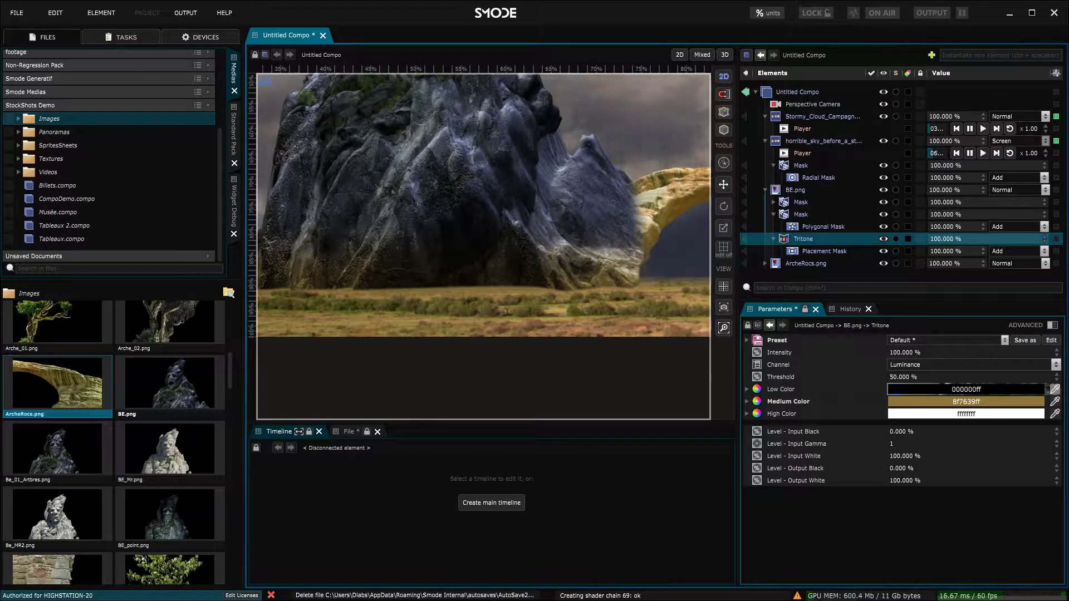
{"action": "left_click", "coordinate": [469, 300]}
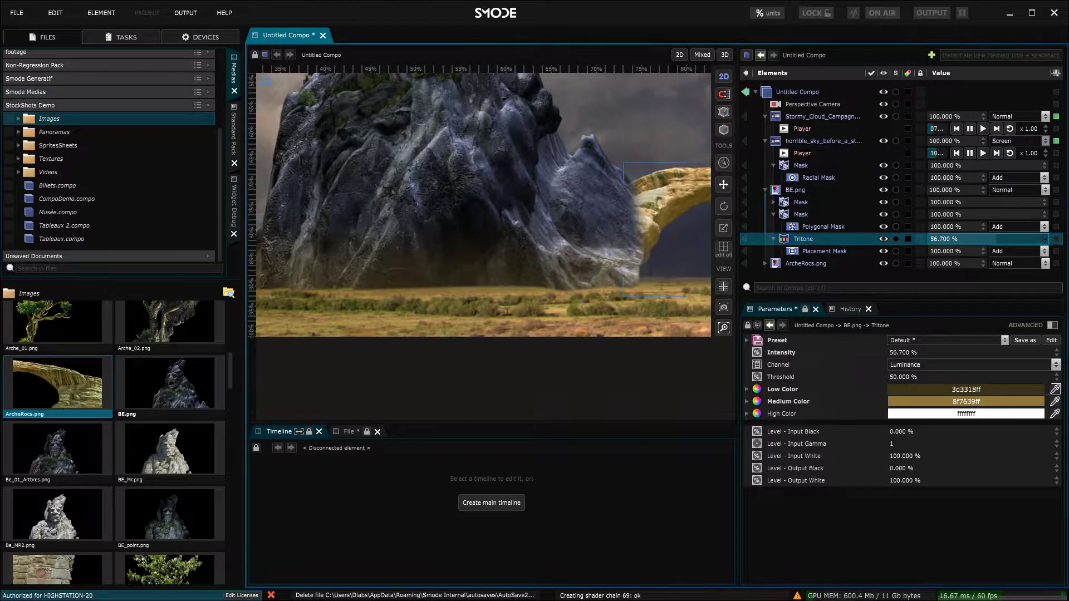
{"action": "scroll", "coordinate": [527, 243], "scroll_direction": "down", "scroll_amount": 5}
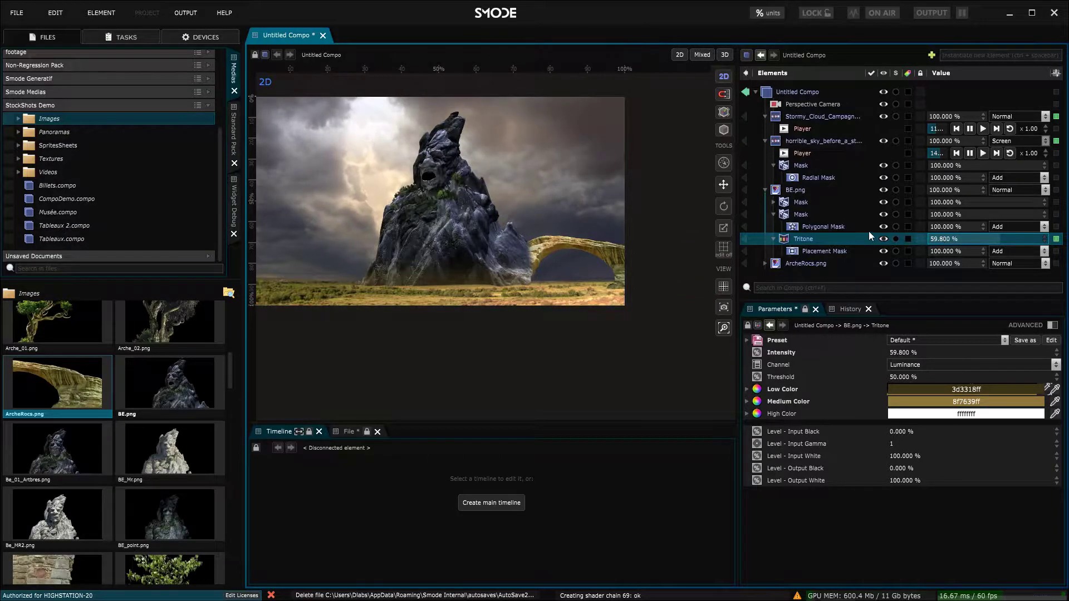
- Add a Color Balance modifier to the ArcheRocs.png layer and set its blue midtones to 100 %
{"action": "scroll", "coordinate": [608, 241], "scroll_direction": "up", "scroll_amount": 3}
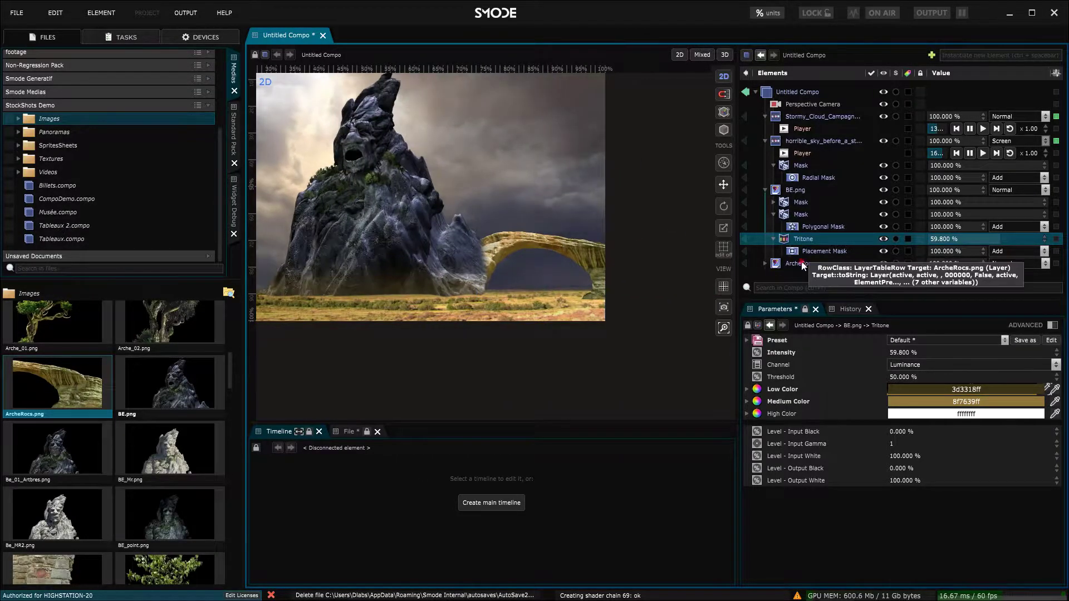
{"action": "right_click", "coordinate": [803, 265]}
{"action": "mouse_move", "coordinate": [701, 287]}
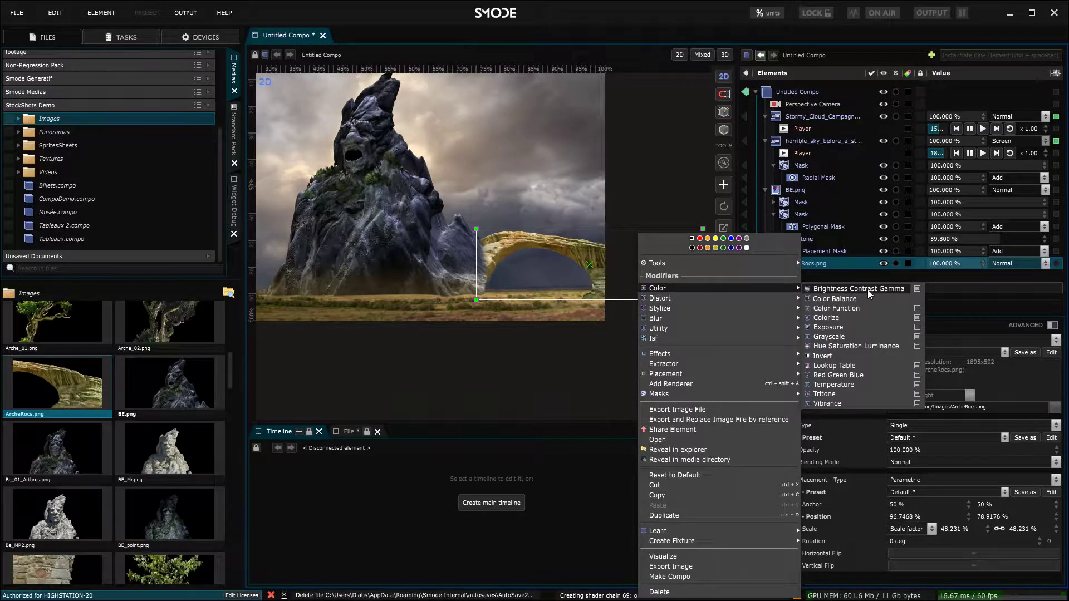
{"action": "left_click", "coordinate": [863, 297]}
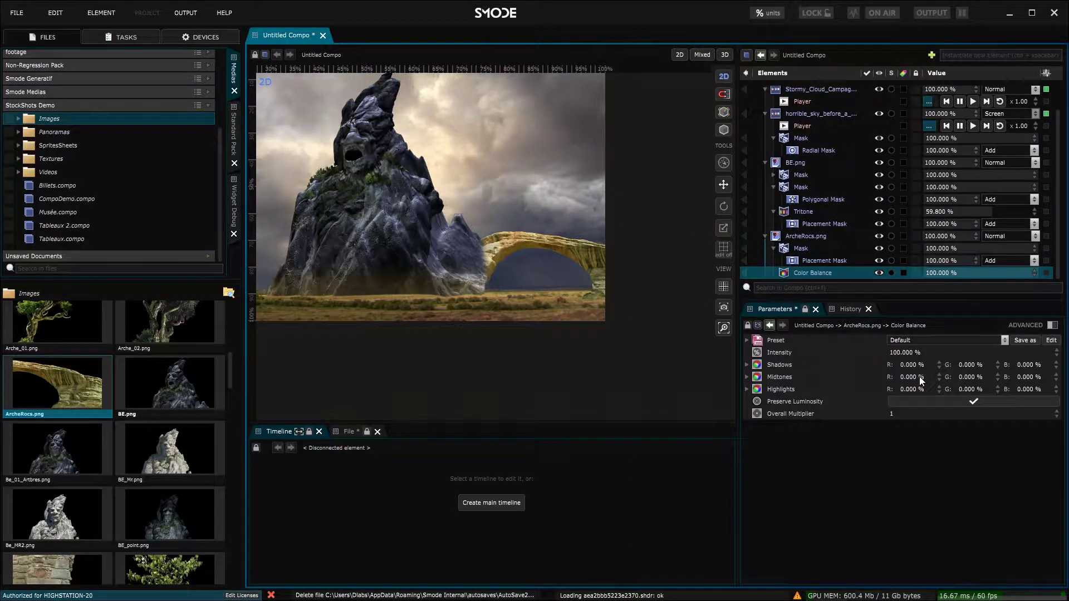
{"action": "left_click_drag", "start_coordinate": [919, 377], "coordinate": [902, 377]}
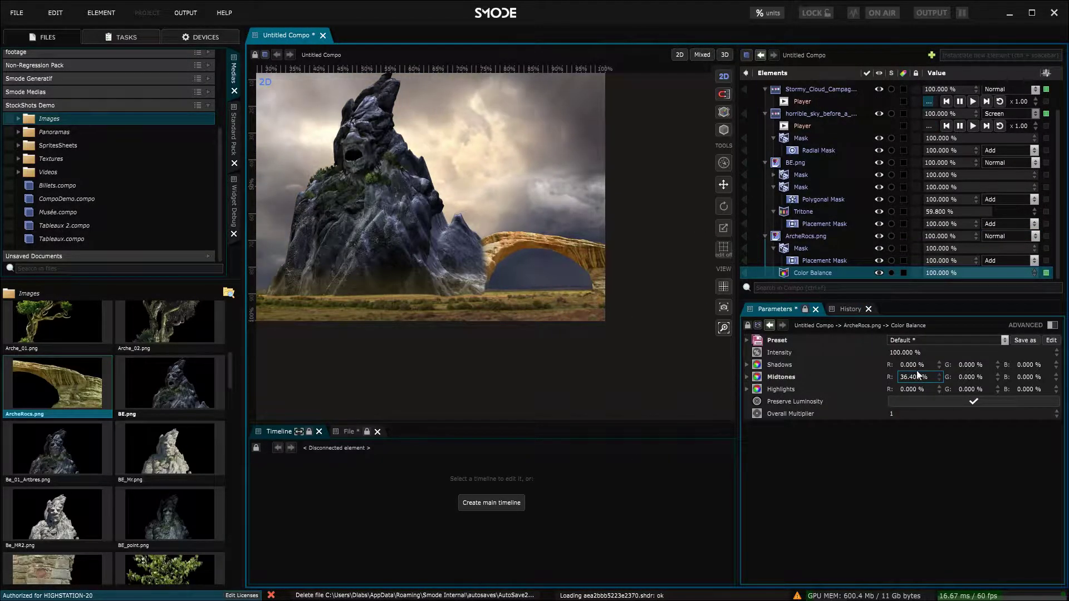
{"action": "left_click_drag", "start_coordinate": [977, 377], "coordinate": [977, 344]}
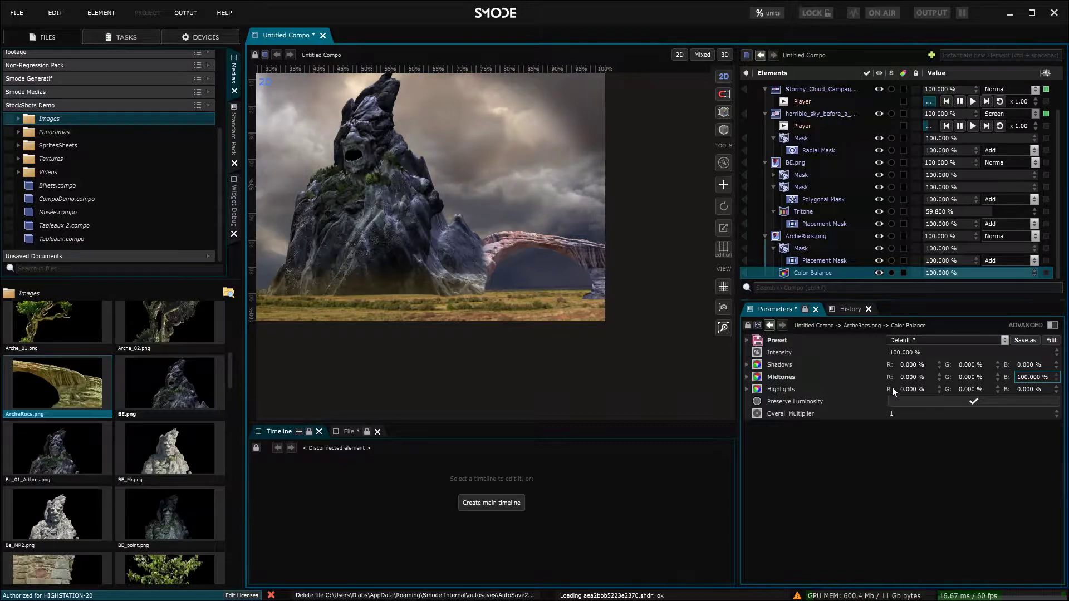
- Add a Hue Saturation Luminance modifier to ArcheRocs.png and lower its saturation to about -63.2 %
{"action": "right_click", "coordinate": [808, 236]}
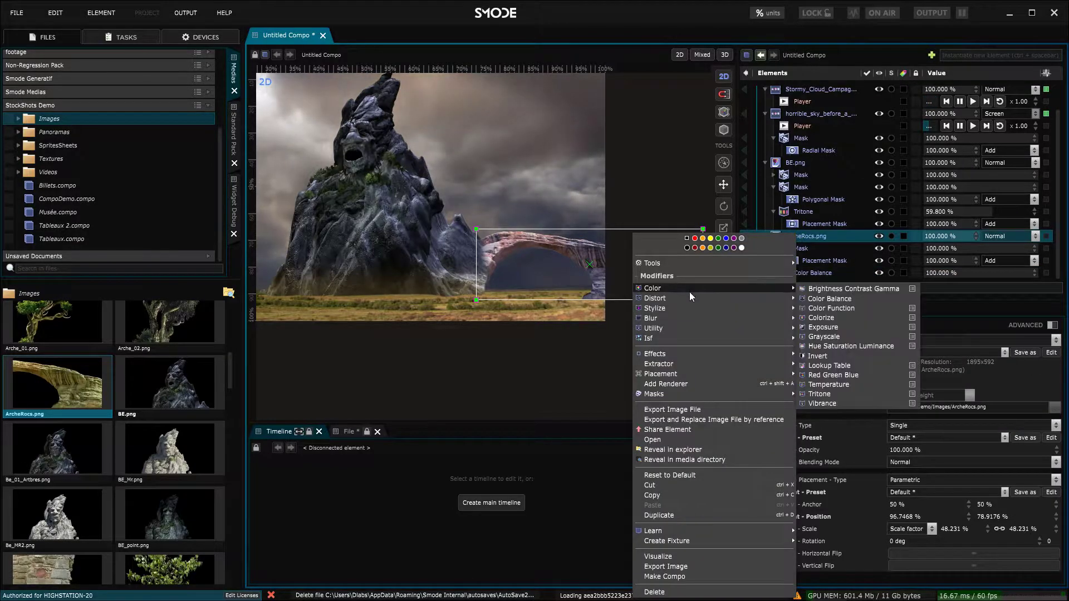
{"action": "mouse_move", "coordinate": [682, 289]}
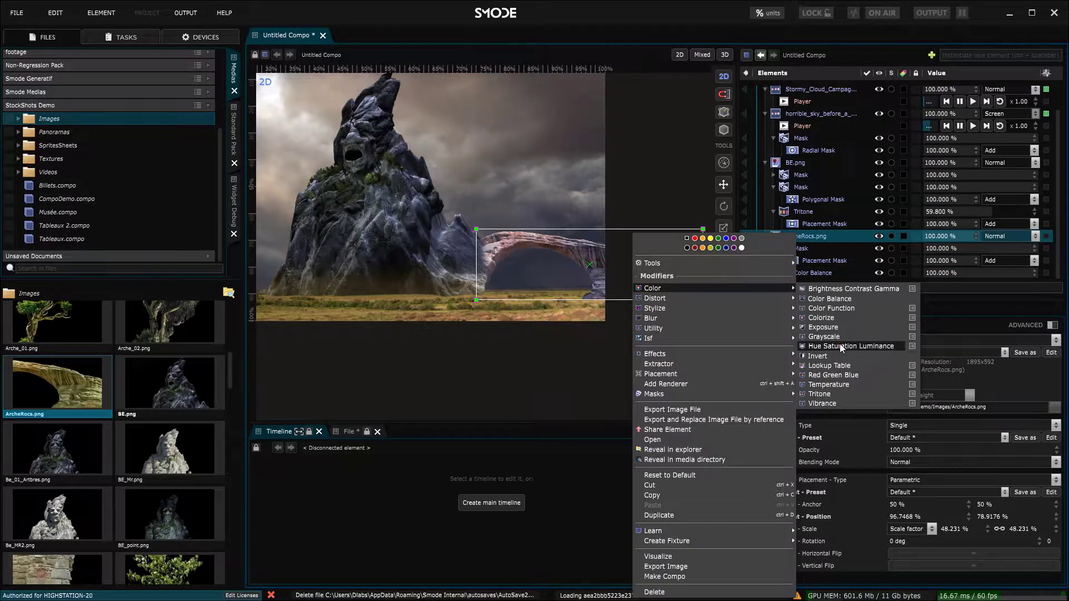
{"action": "left_click", "coordinate": [846, 341]}
{"action": "left_click_drag", "start_coordinate": [904, 375], "coordinate": [879, 377]}
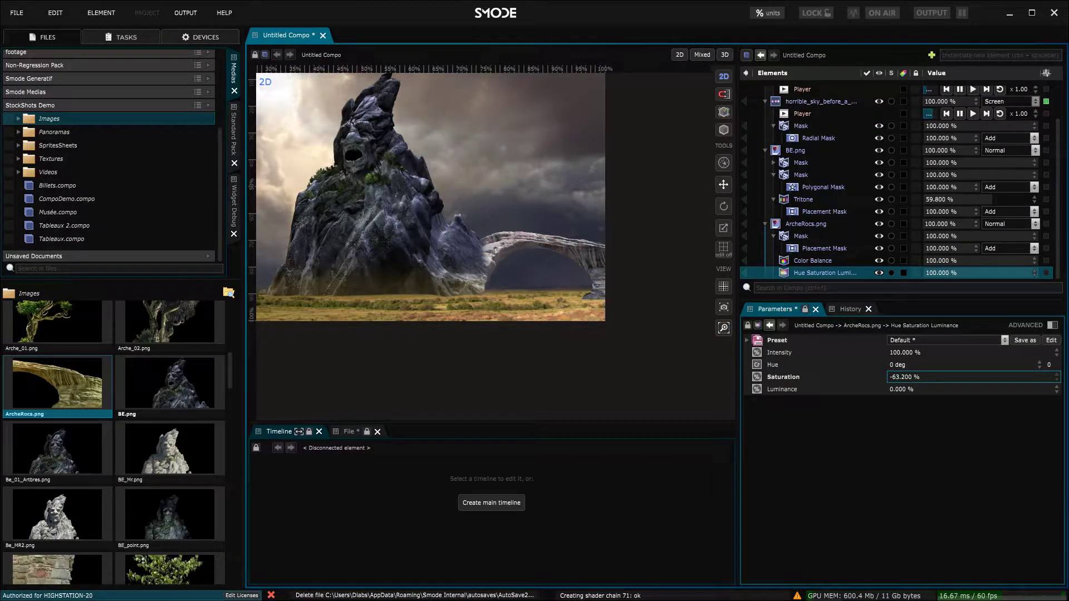
- Add an Exposure modifier to ArcheRocs.png with exposure about -1.32 and linked gamma 0.81
{"action": "scroll", "coordinate": [617, 307], "scroll_direction": "down", "scroll_amount": 1}
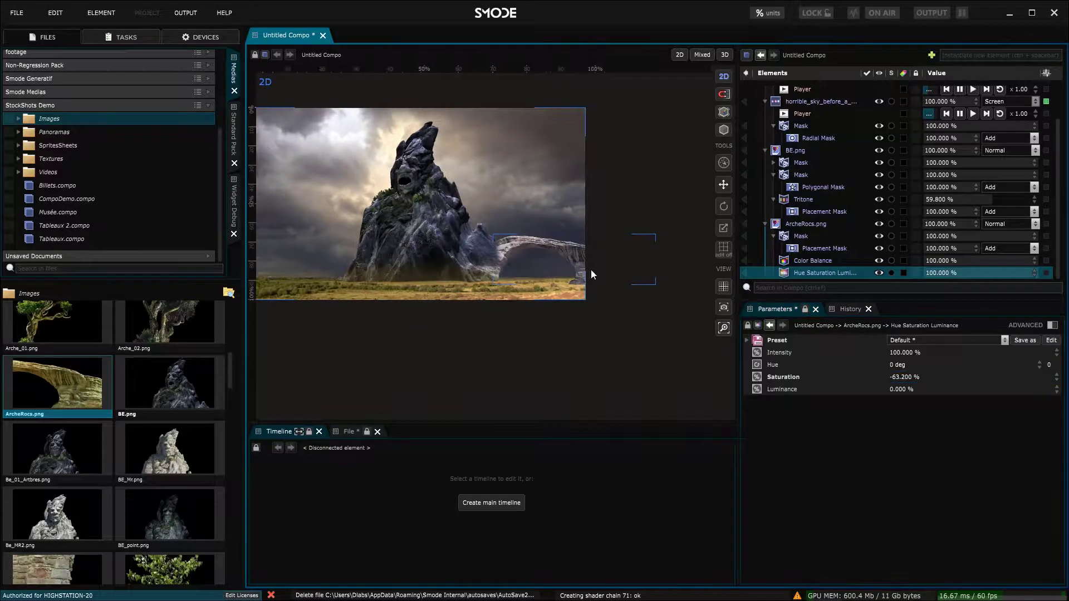
{"action": "right_click", "coordinate": [629, 226]}
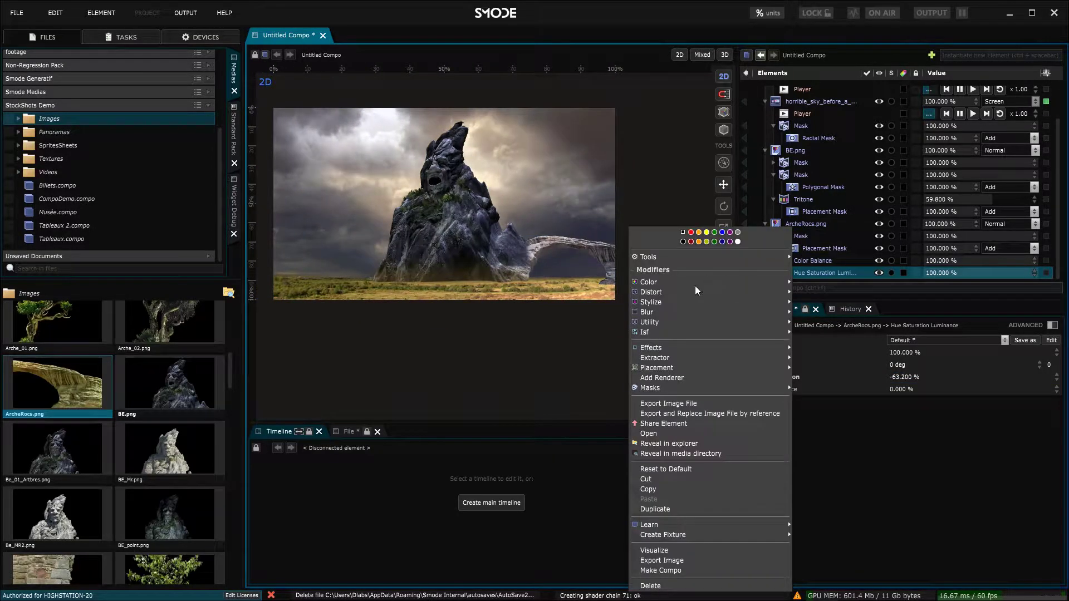
{"action": "mouse_move", "coordinate": [691, 288]}
{"action": "left_click", "coordinate": [833, 317]}
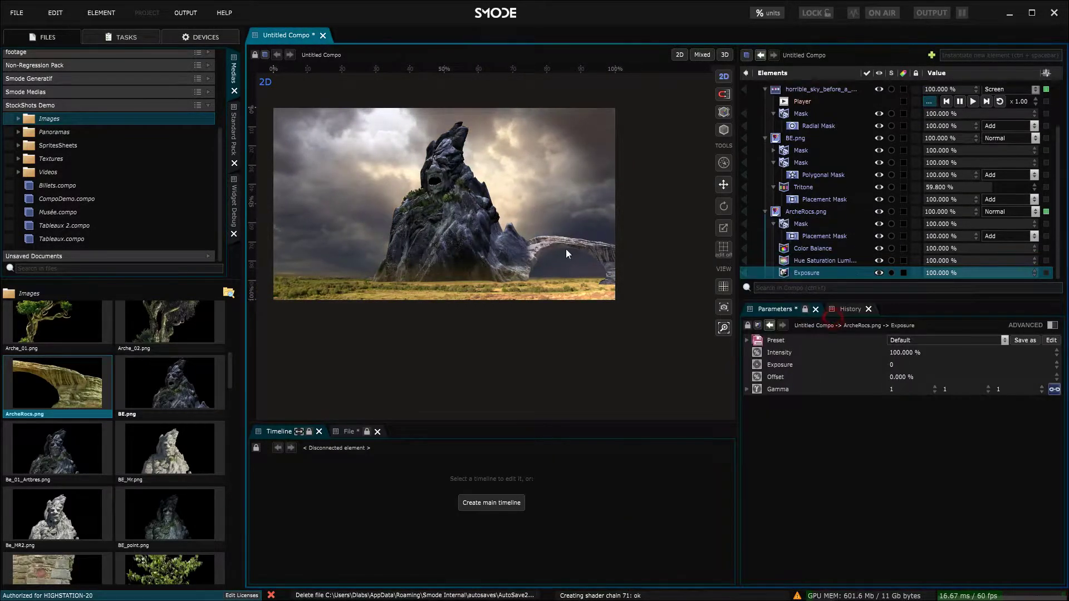
{"action": "scroll", "coordinate": [618, 266], "scroll_direction": "up", "scroll_amount": 3}
{"action": "left_click_drag", "start_coordinate": [911, 389], "coordinate": [863, 368]}
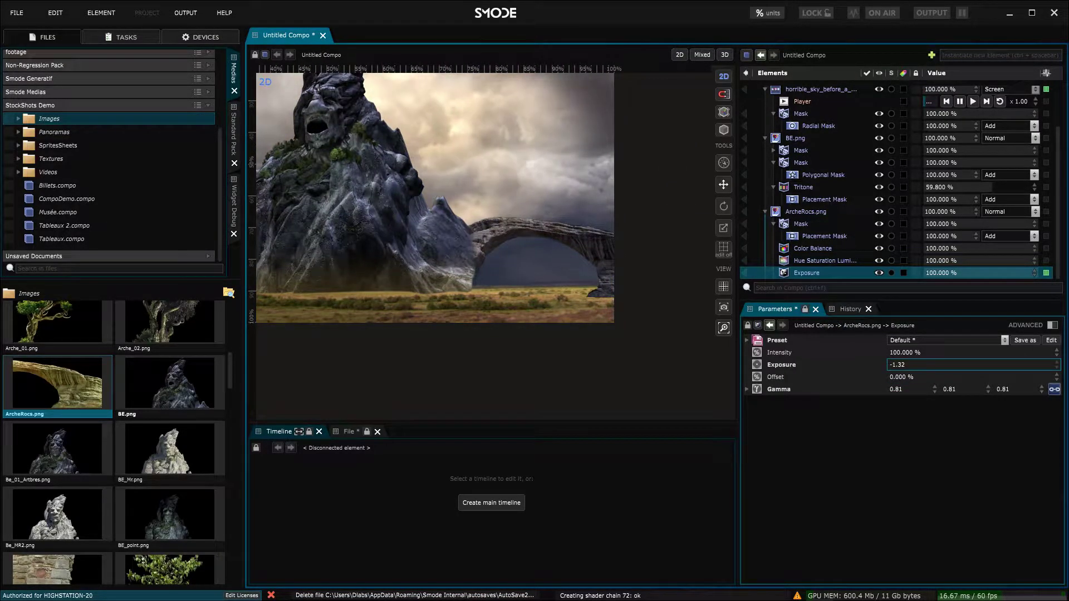
- Add a Polygonal Mask to the Exposure and draw a closed five-point shape where the arch meets the rock
{"action": "right_click", "coordinate": [800, 277]}
{"action": "mouse_move", "coordinate": [689, 313]}
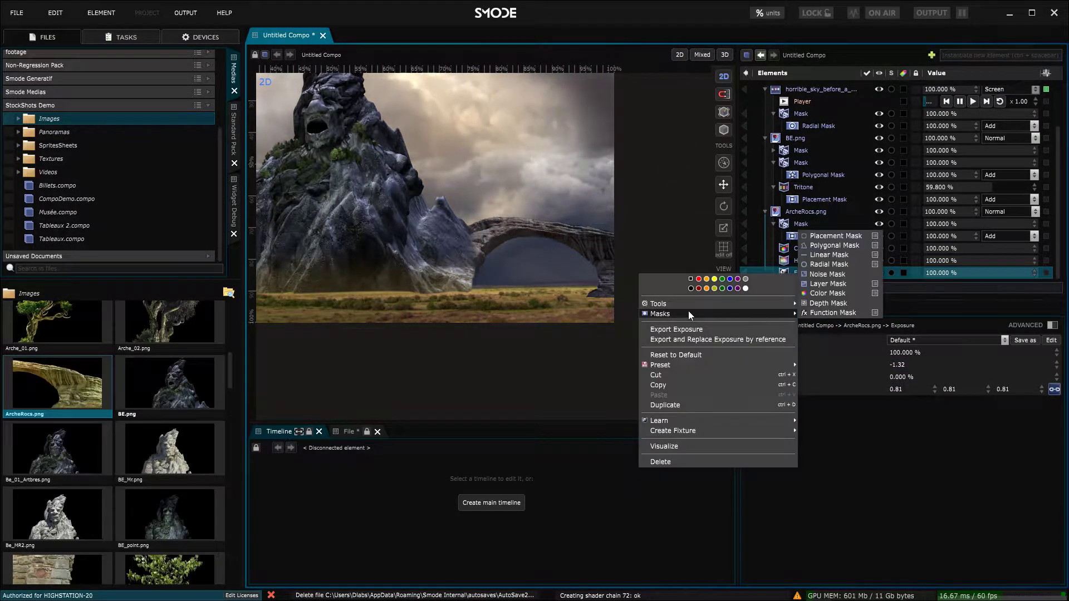
{"action": "left_click", "coordinate": [833, 246]}
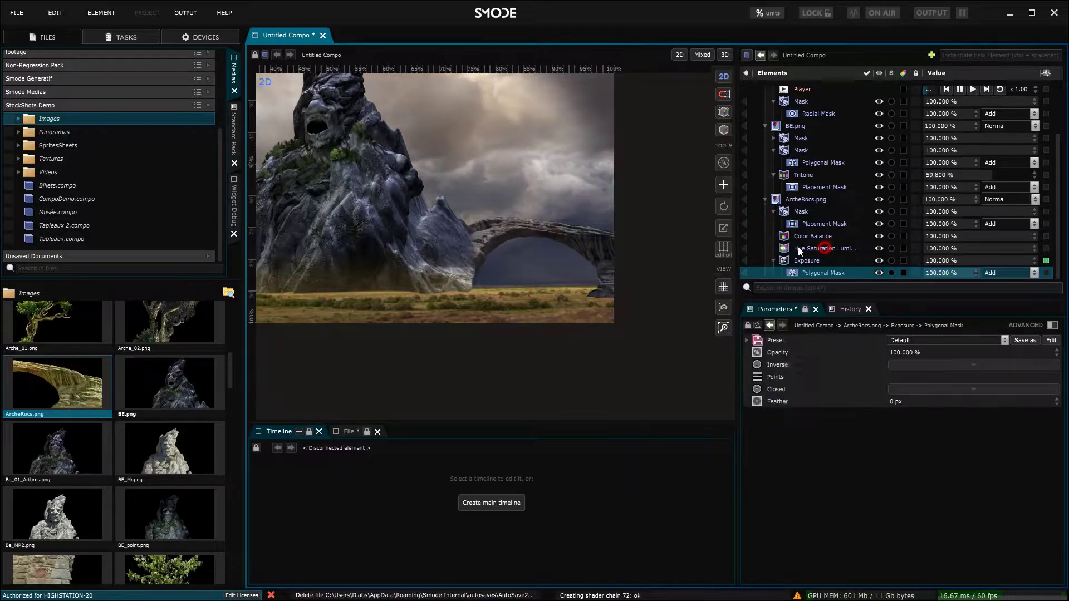
{"action": "left_click", "coordinate": [463, 222]}
{"action": "left_click", "coordinate": [506, 253]}
{"action": "left_click", "coordinate": [515, 300]}
{"action": "left_click", "coordinate": [444, 291]}
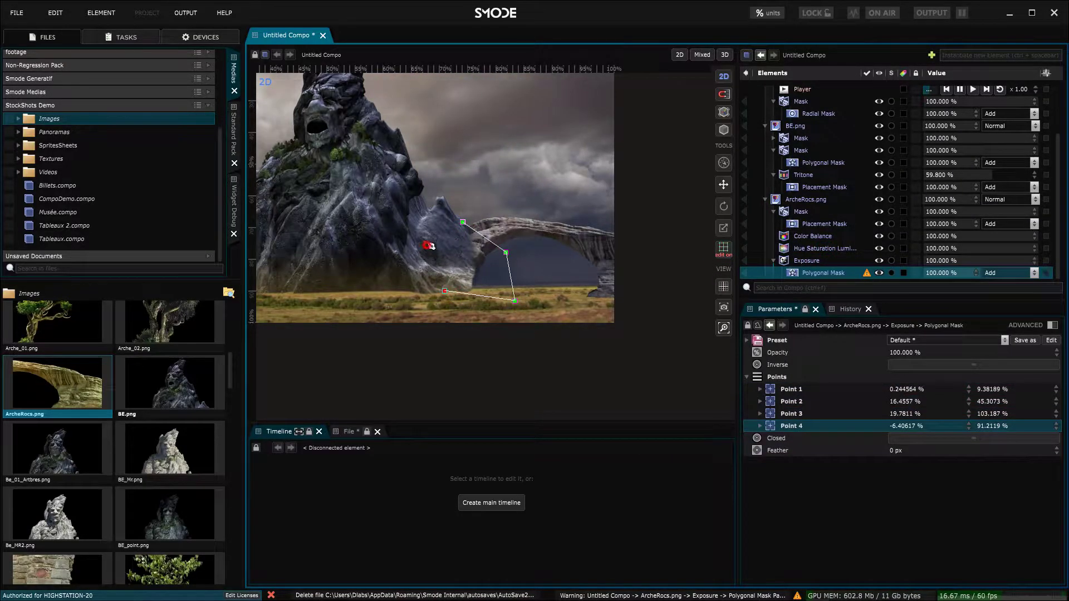
{"action": "left_click", "coordinate": [430, 238]}
{"action": "left_click", "coordinate": [464, 222]}
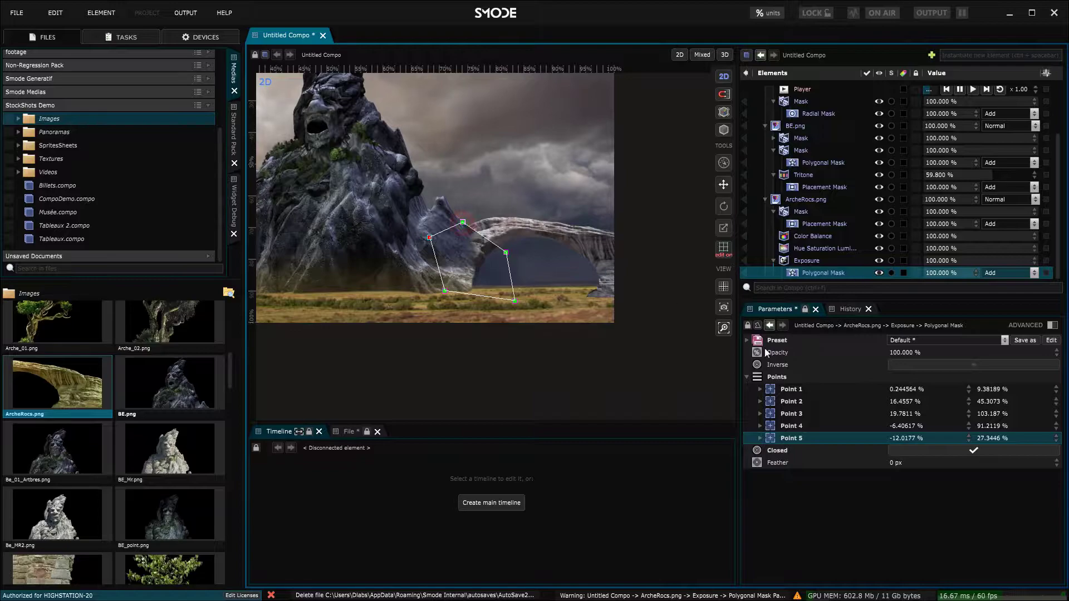
- Feather the polygonal mask about 53 px and move Point 2 to about 25.4 %, 48 % and Point 4 to about -8.3 %, 107.2 %
{"action": "left_click", "coordinate": [899, 461]}
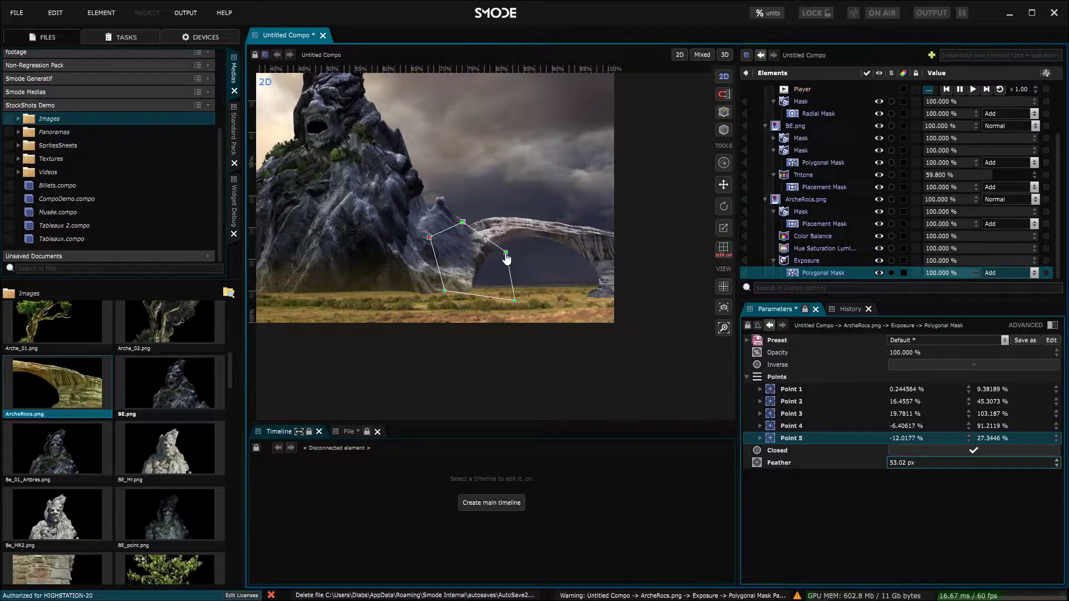
{"action": "left_click_drag", "start_coordinate": [507, 257], "coordinate": [531, 260]}
{"action": "left_click_drag", "start_coordinate": [442, 296], "coordinate": [440, 309]}
{"action": "scroll", "coordinate": [429, 290], "scroll_direction": "down", "scroll_amount": 3}
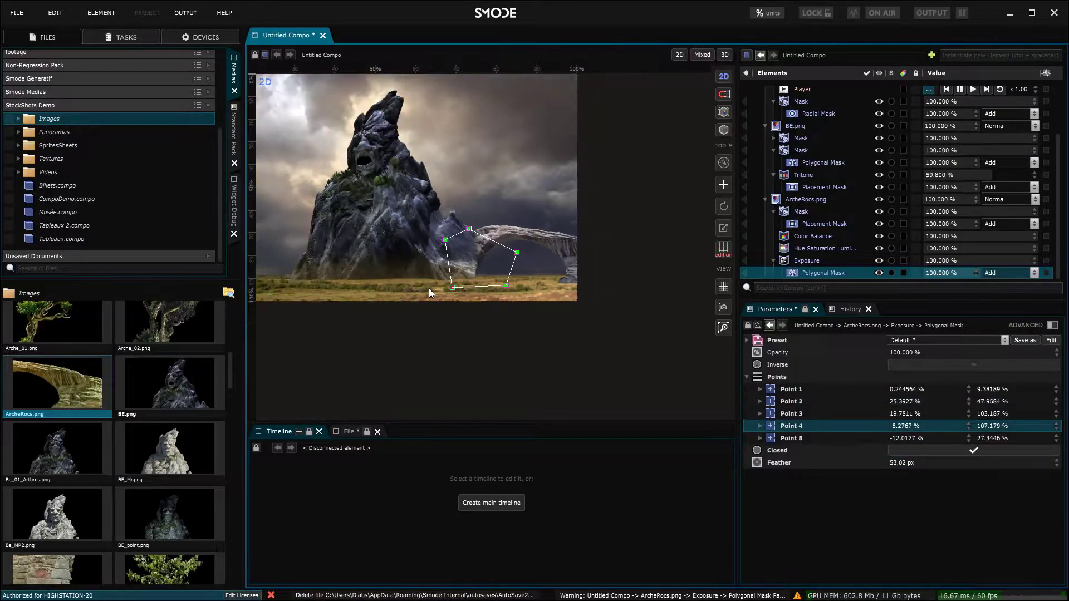
{"action": "left_click", "coordinate": [814, 260]}
{"action": "right_click", "coordinate": [789, 201]}
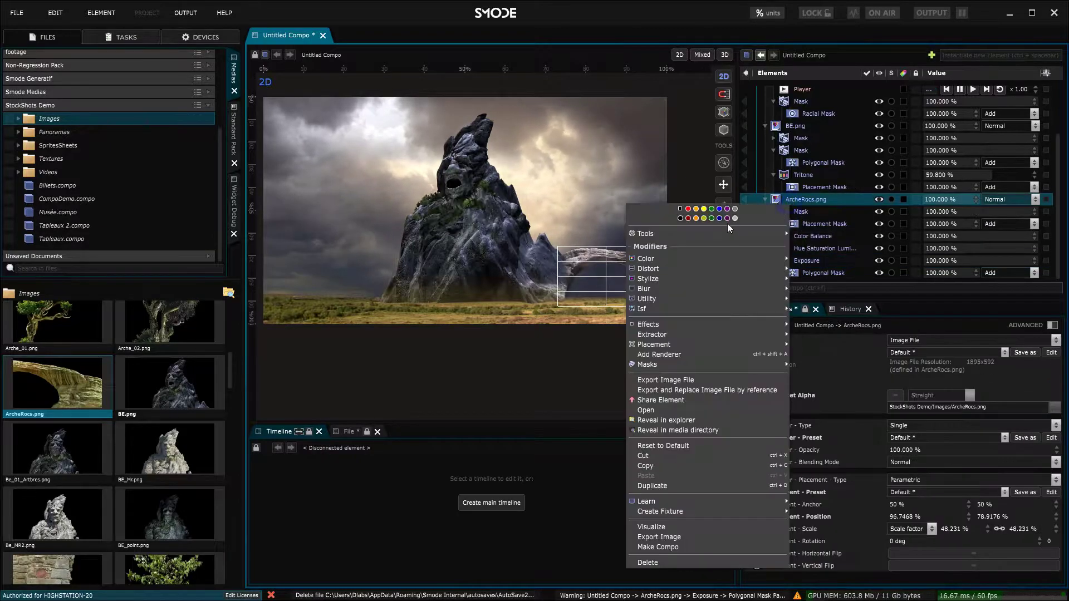
{"action": "mouse_move", "coordinate": [696, 259]}
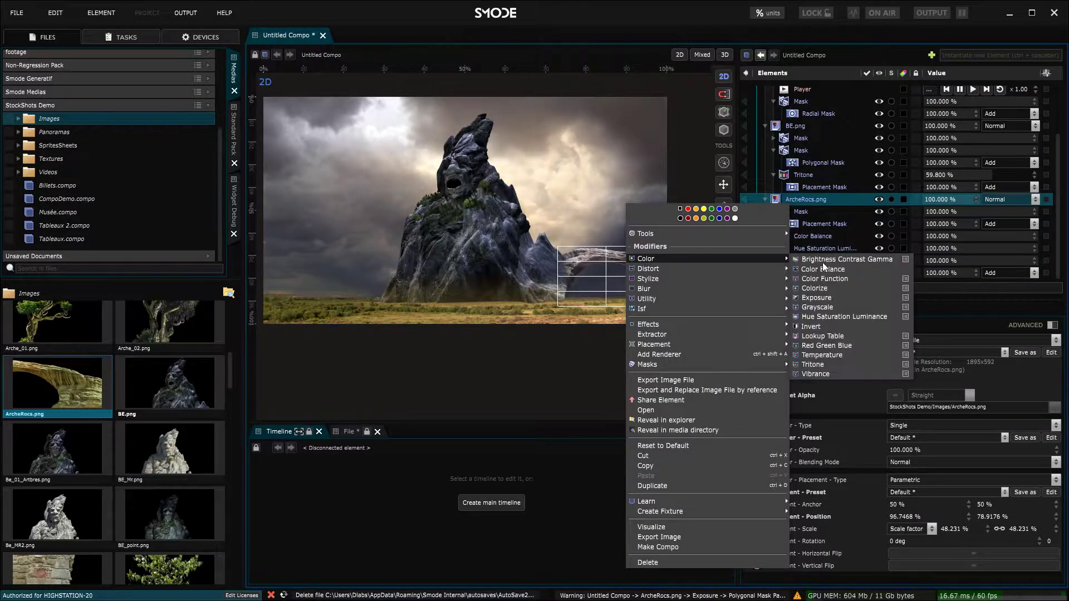
{"action": "left_click", "coordinate": [823, 315]}
{"action": "scroll", "coordinate": [819, 234], "scroll_direction": "up", "scroll_amount": 1}
- Add a second Exposure modifier to ArcheRocs.png, keeping its gamma at 1 and setting exposure to about -1.08
{"action": "left_click", "coordinate": [802, 202]}
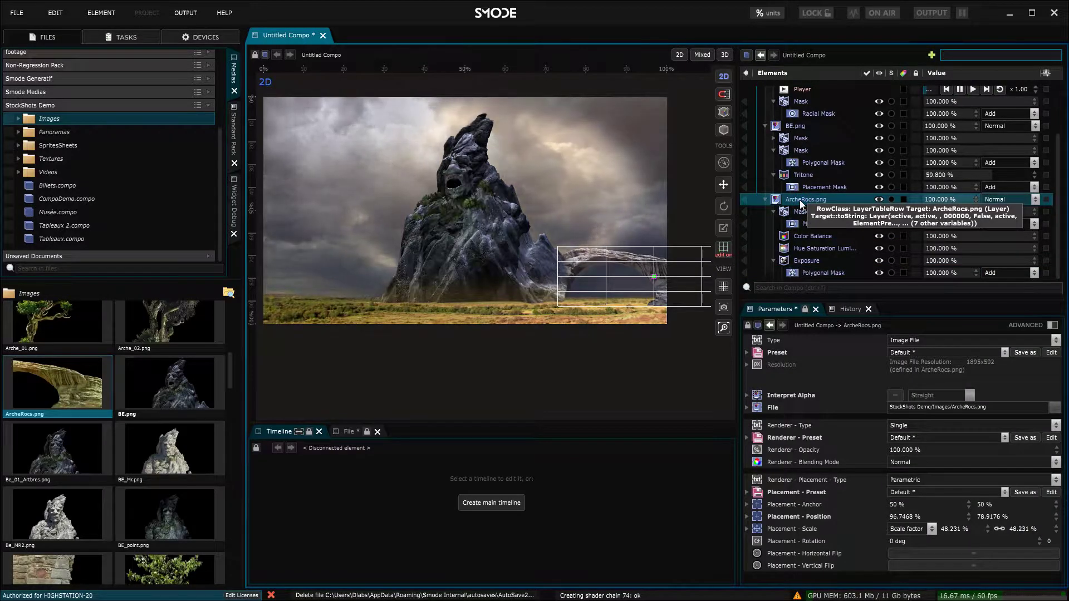
{"action": "key", "text": "ctrl+space"}
{"action": "type", "text": "ex"}
{"action": "key", "text": "Return"}
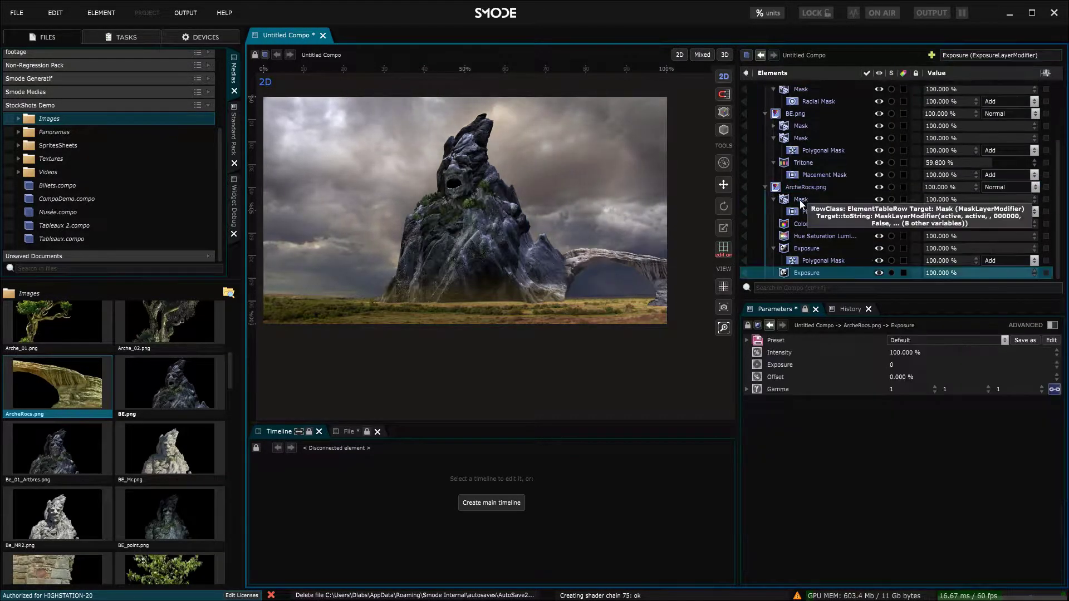
{"action": "left_click_drag", "start_coordinate": [933, 389], "coordinate": [933, 394]}
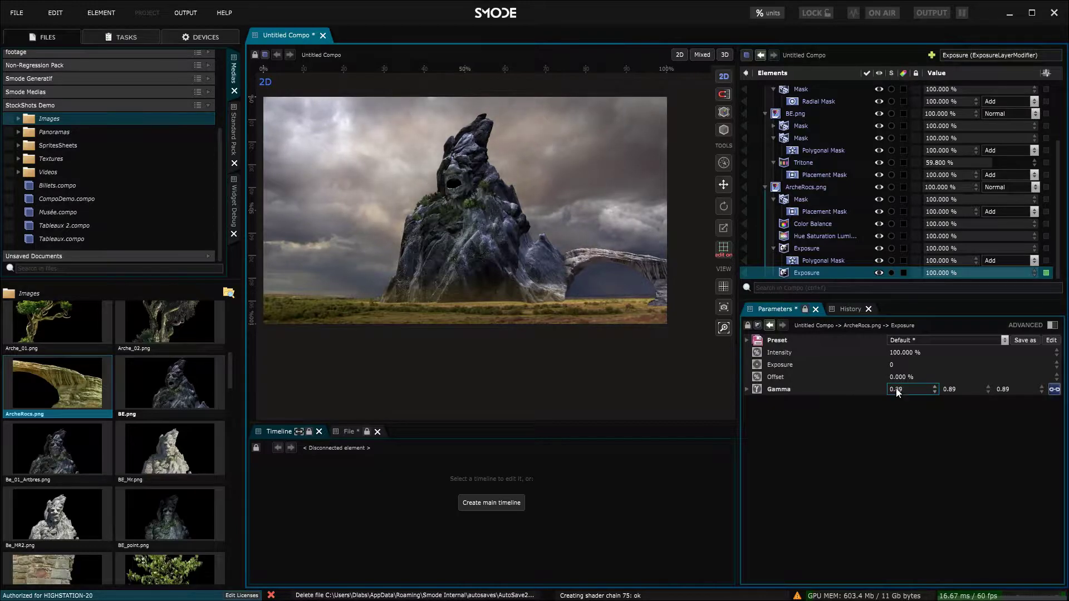
{"action": "left_click_drag", "start_coordinate": [1056, 365], "coordinate": [1056, 384]}
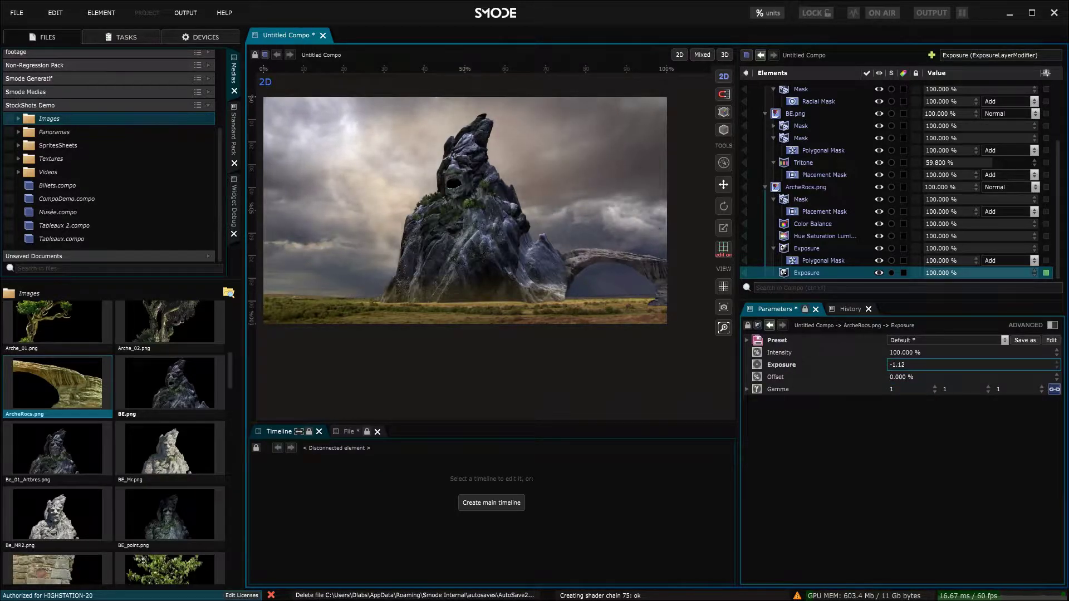
- Save the composition as Test.compo in the Smode Medias folder, overwriting the existing file
{"action": "key", "text": "ctrl+s"}
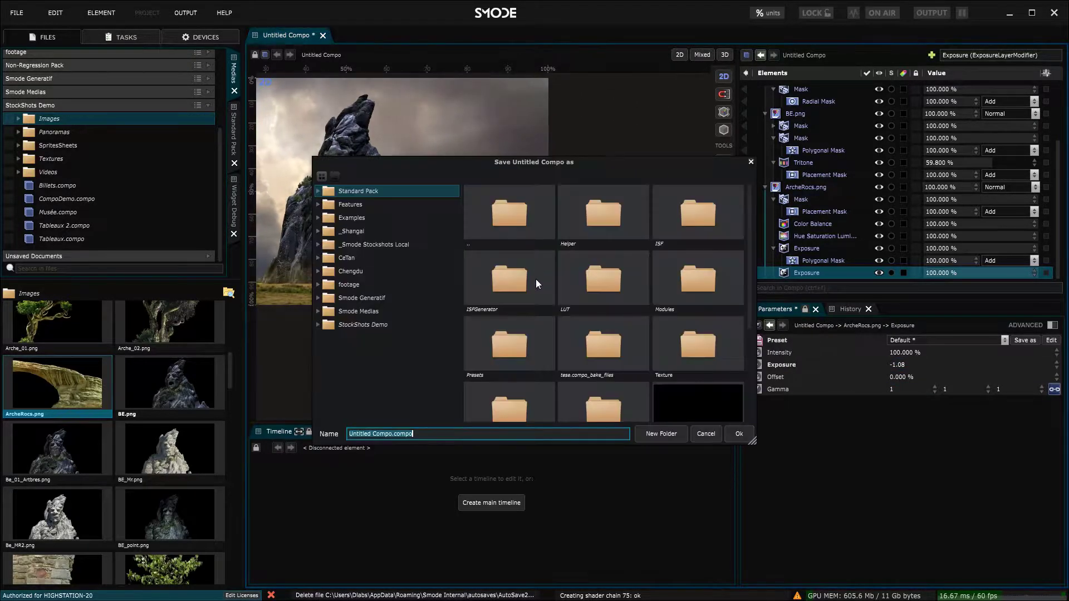
{"action": "left_click", "coordinate": [356, 313]}
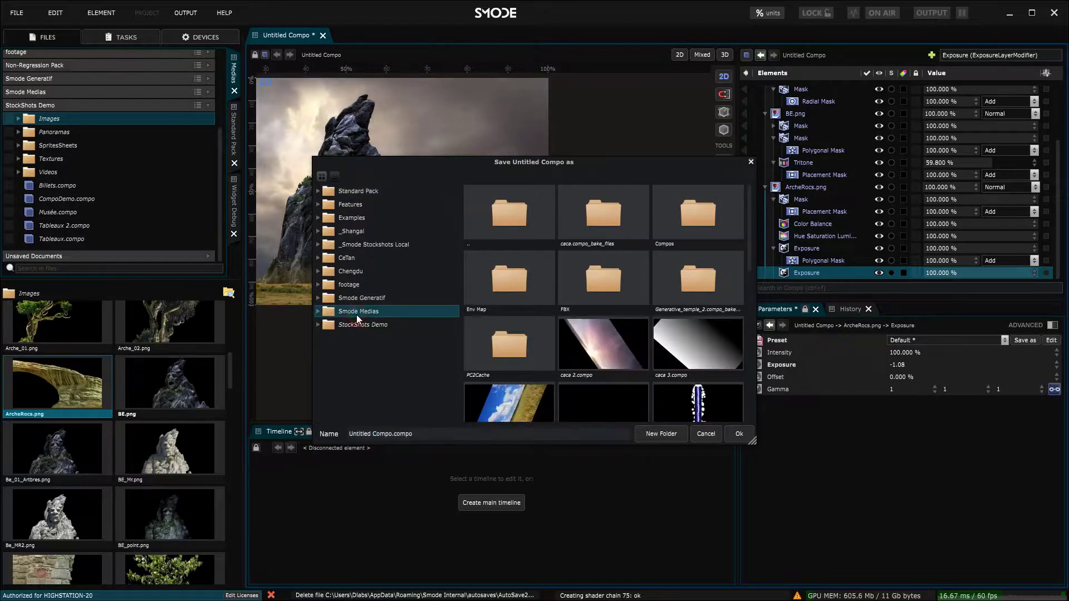
{"action": "left_click", "coordinate": [384, 434]}
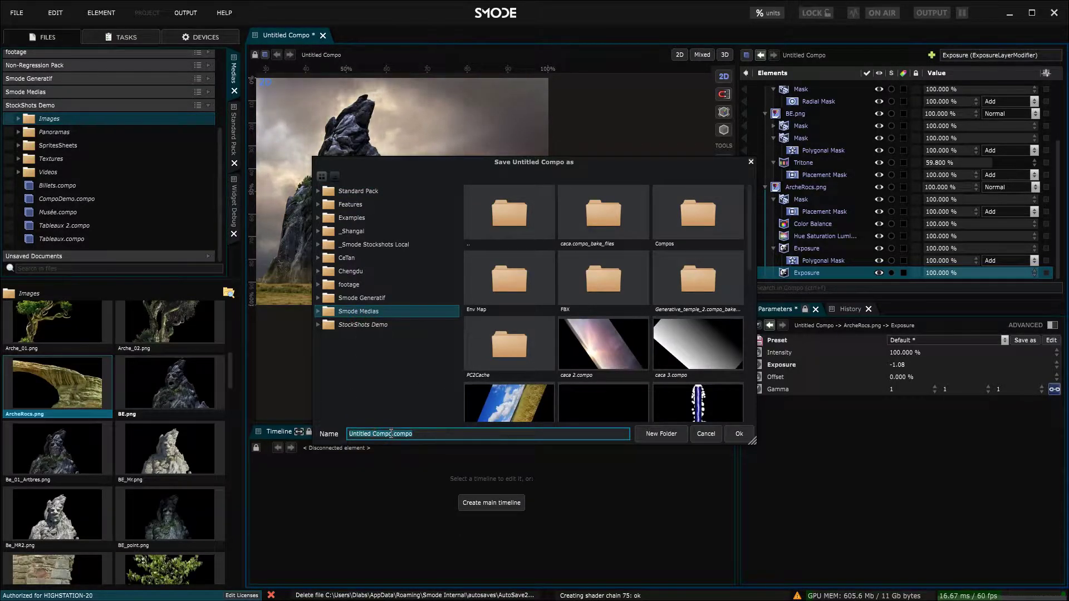
{"action": "key", "text": "Return"}
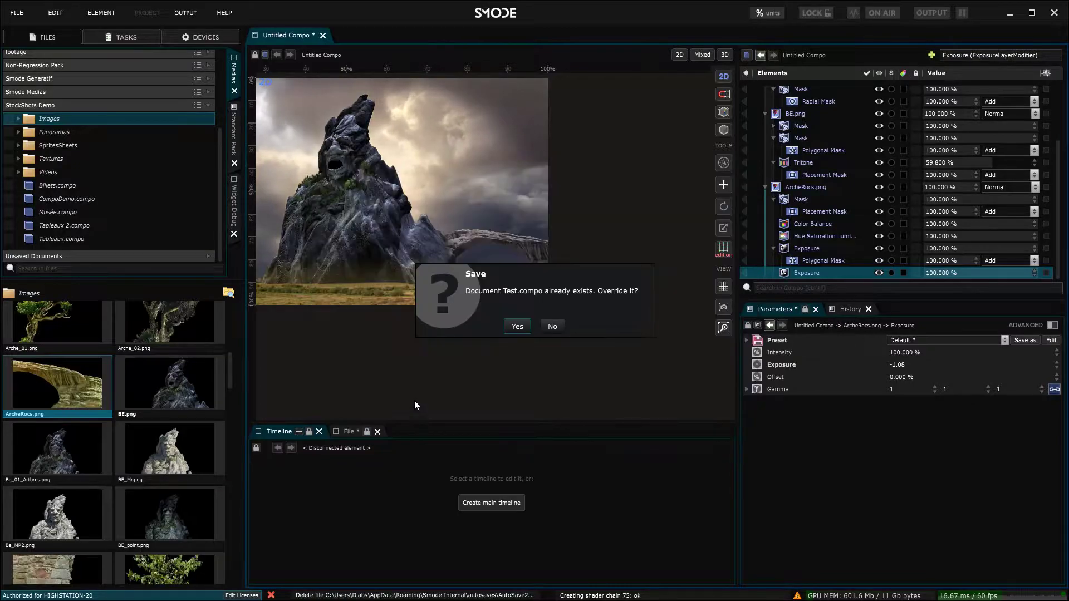
{"action": "left_click", "coordinate": [526, 329]}
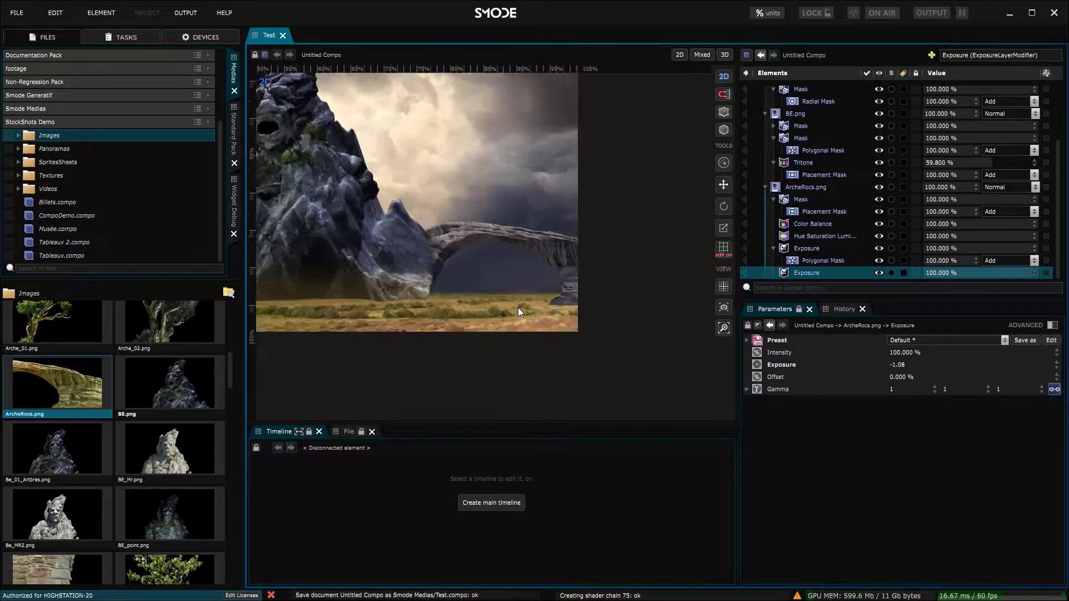
- Add a Placement Mask to the ArcheRocs.png layer, turn off grid editing, and set the mask's feather link to None
{"action": "right_click", "coordinate": [798, 188]}
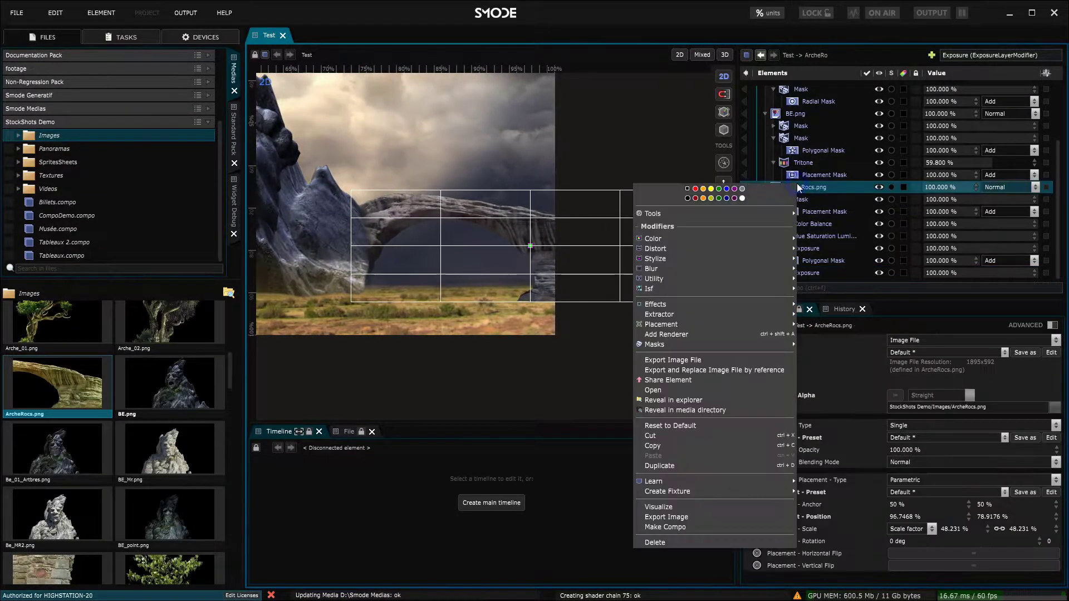
{"action": "mouse_move", "coordinate": [656, 347]}
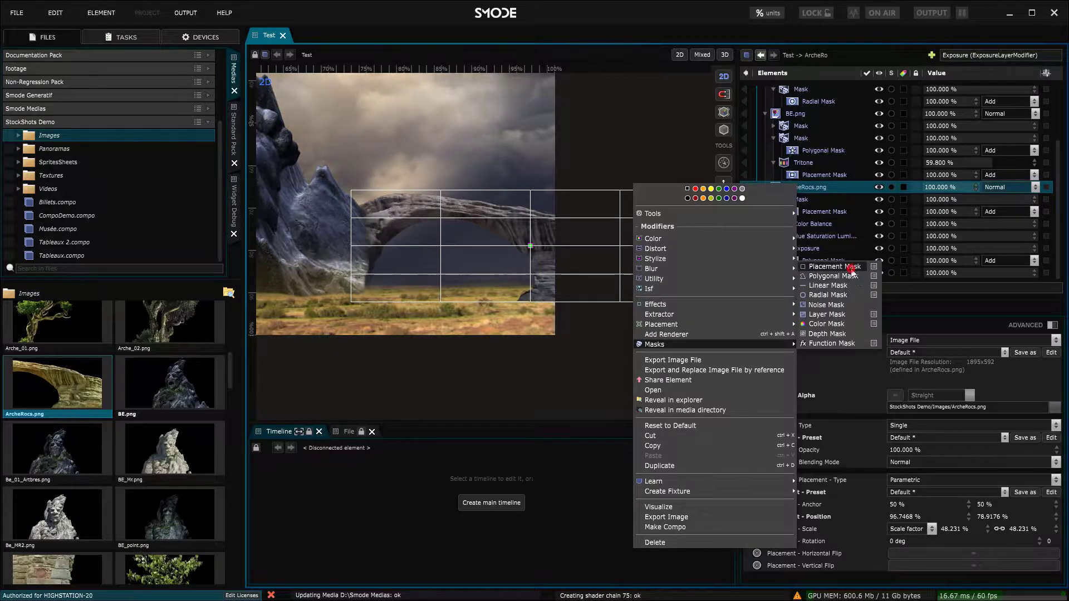
{"action": "left_click", "coordinate": [852, 268]}
{"action": "left_click", "coordinate": [746, 377]}
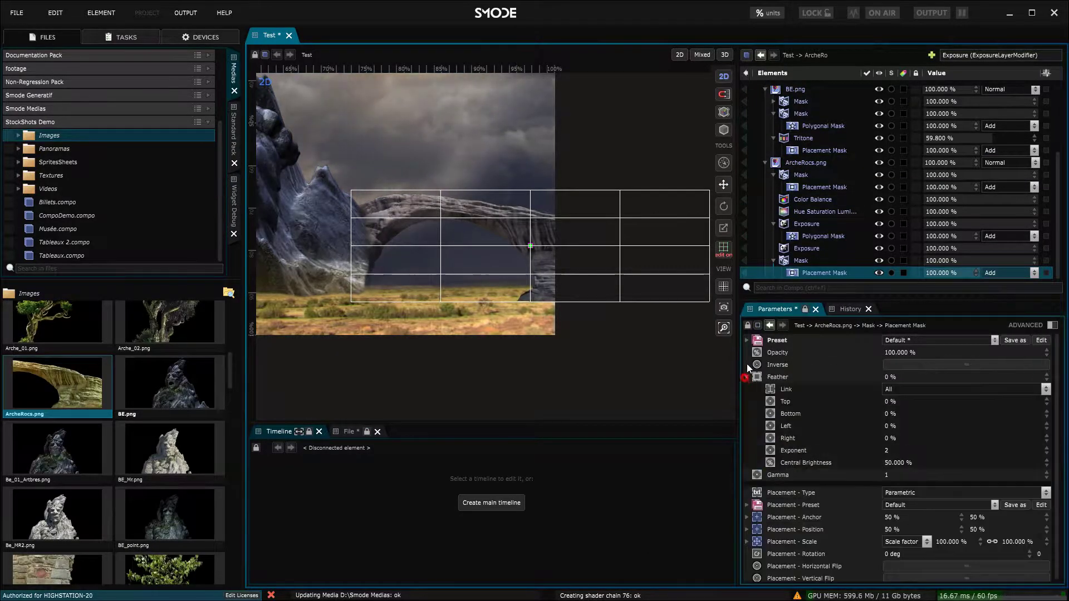
{"action": "left_click", "coordinate": [723, 253]}
{"action": "left_click", "coordinate": [931, 390]}
{"action": "left_click", "coordinate": [902, 399]}
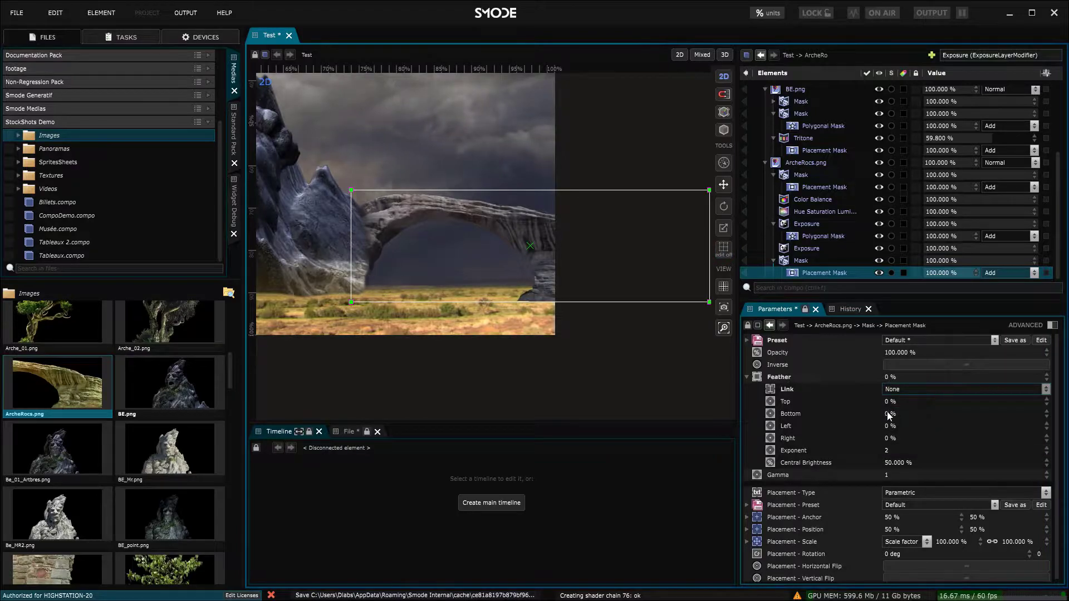
- Set the bottom feather of the arch's new Placement Mask to about 13.68 %
{"action": "left_click_drag", "start_coordinate": [897, 413], "coordinate": [913, 414]}
{"action": "scroll", "coordinate": [503, 249], "scroll_direction": "down", "scroll_amount": 6}
{"action": "left_click_drag", "start_coordinate": [508, 276], "coordinate": [576, 289]}
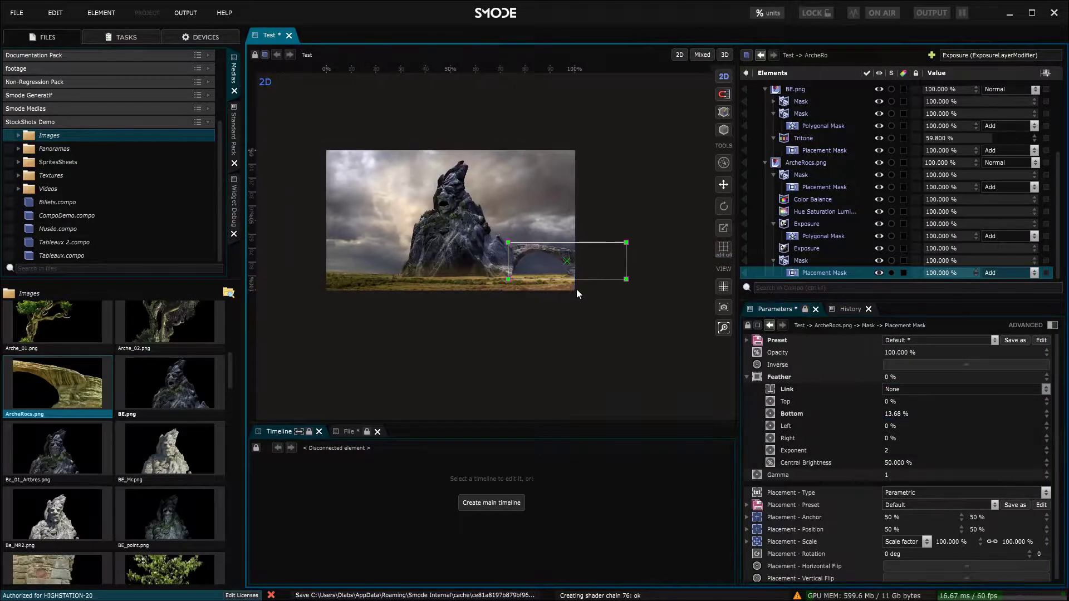
{"action": "scroll", "coordinate": [577, 294], "scroll_direction": "up", "scroll_amount": 5}
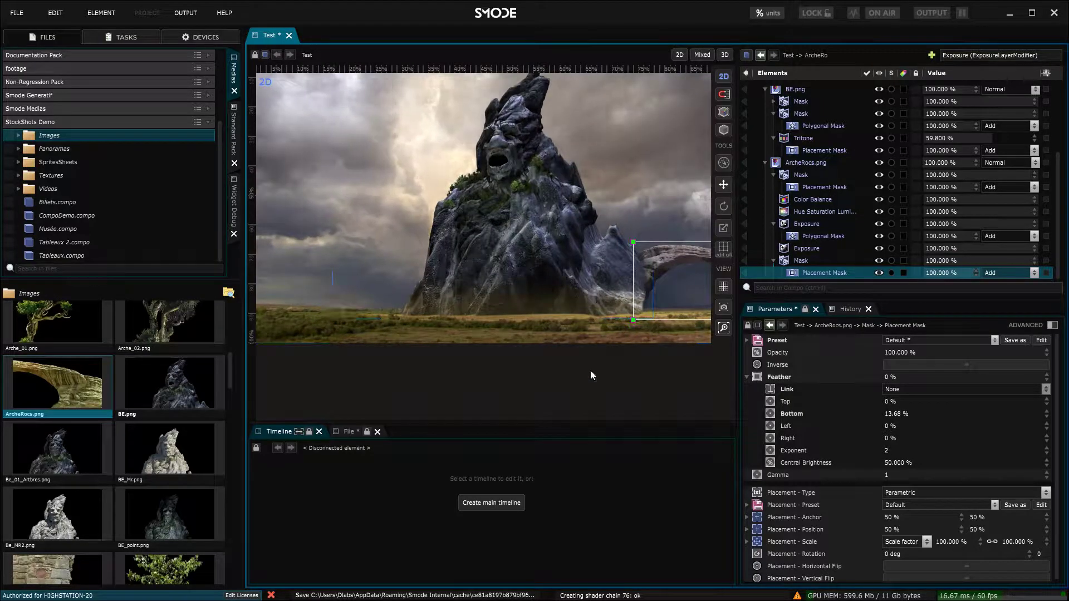
- Add an Exposure modifier with exposure about -4.16 to the horrible_sky_before_a_storm layer and move it onto the Stormy_Cloud_Campagne layer
{"action": "left_click", "coordinate": [590, 371]}
{"action": "left_click", "coordinate": [765, 163]}
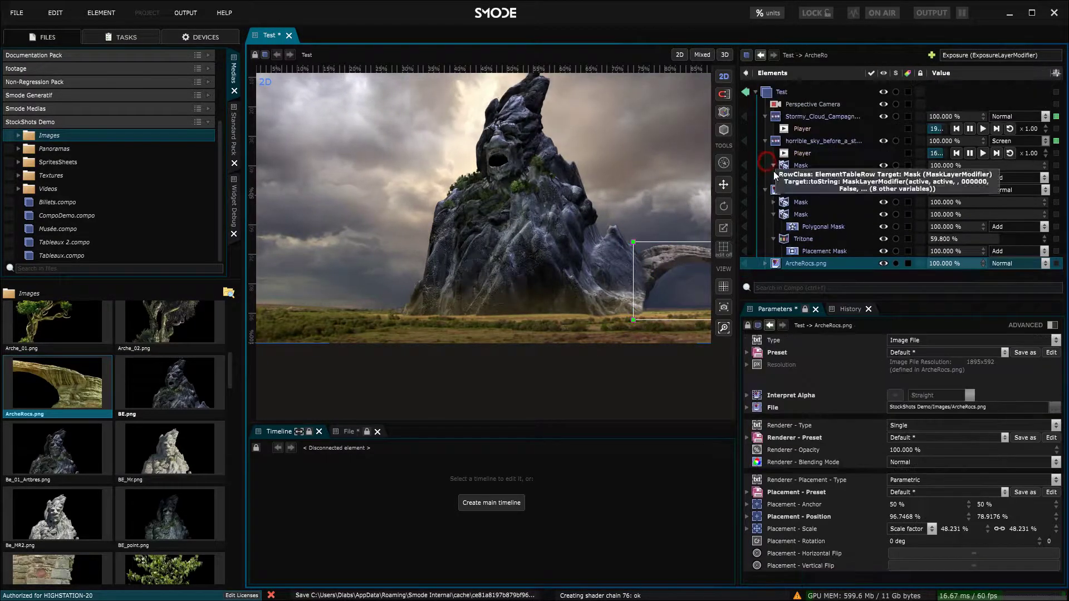
{"action": "right_click", "coordinate": [768, 144]}
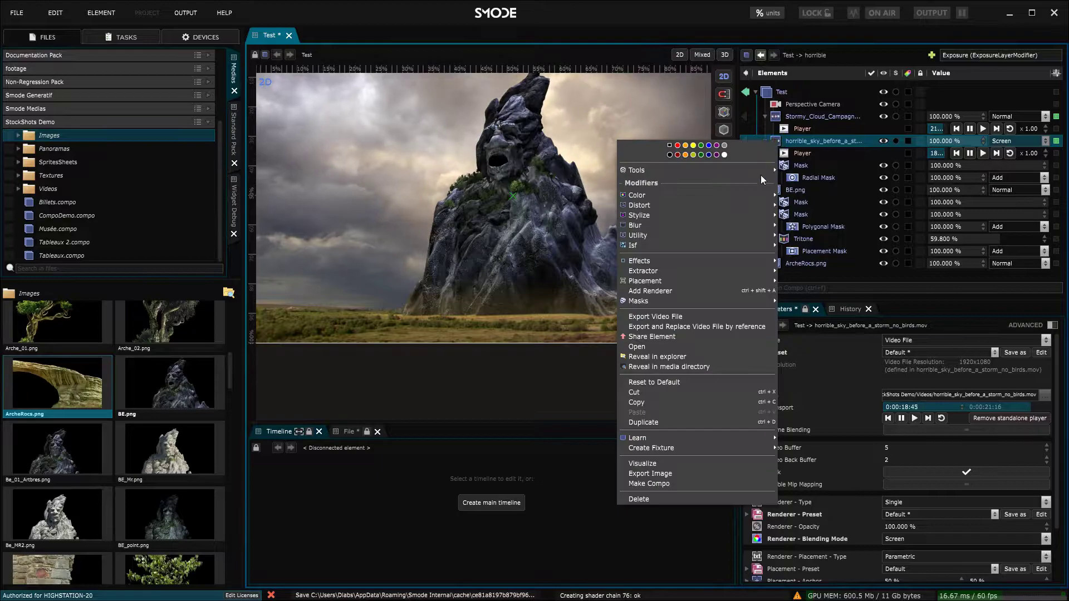
{"action": "mouse_move", "coordinate": [657, 195]}
{"action": "left_click", "coordinate": [805, 234]}
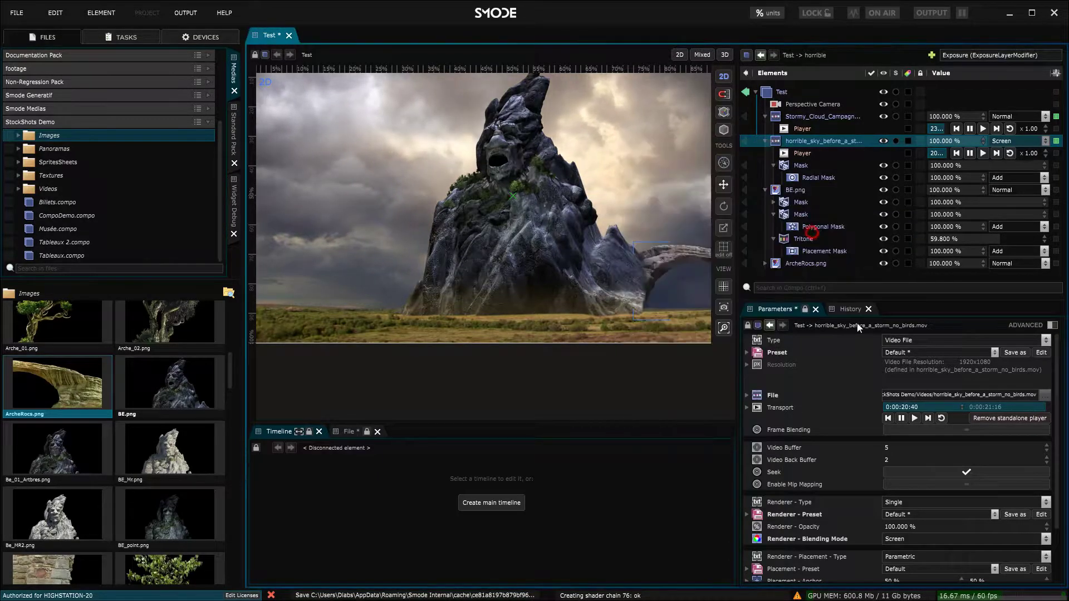
{"action": "left_click_drag", "start_coordinate": [972, 365], "coordinate": [972, 395]}
{"action": "left_click_drag", "start_coordinate": [791, 190], "coordinate": [808, 130]}
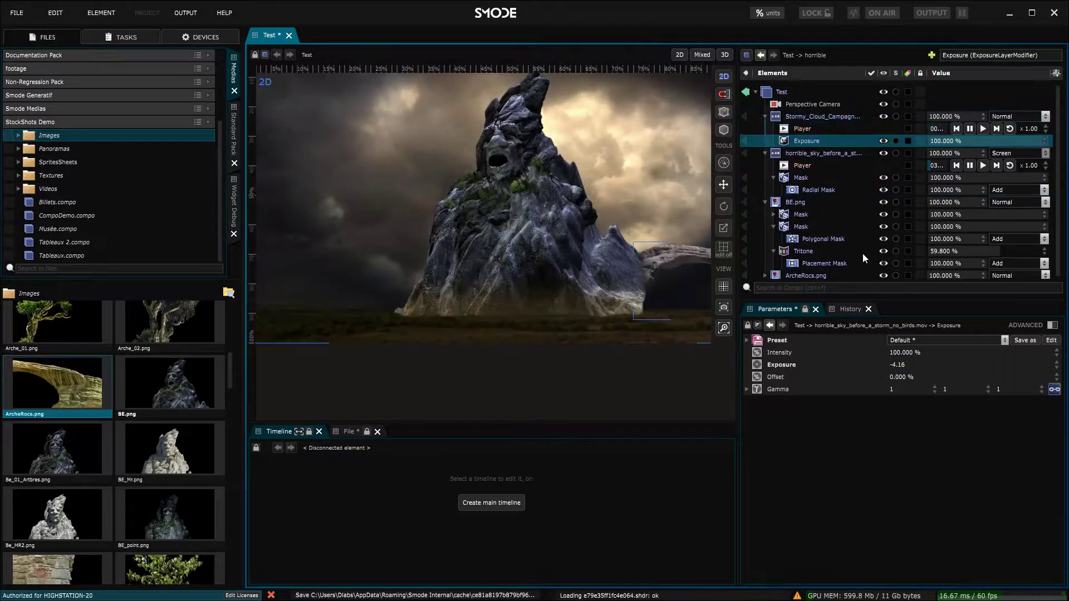
- Set the sky's Exposure modifier to exposure about -2.84, offset about -1.4 % and gamma about 1.09
{"action": "left_click_drag", "start_coordinate": [584, 225], "coordinate": [508, 225]}
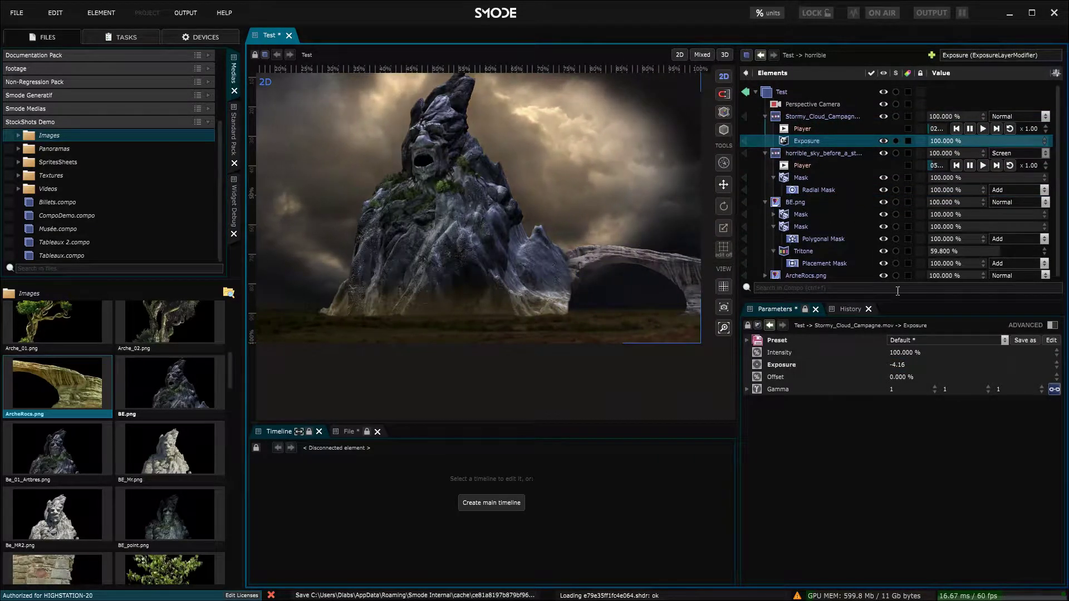
{"action": "left_click_drag", "start_coordinate": [894, 367], "coordinate": [894, 351]}
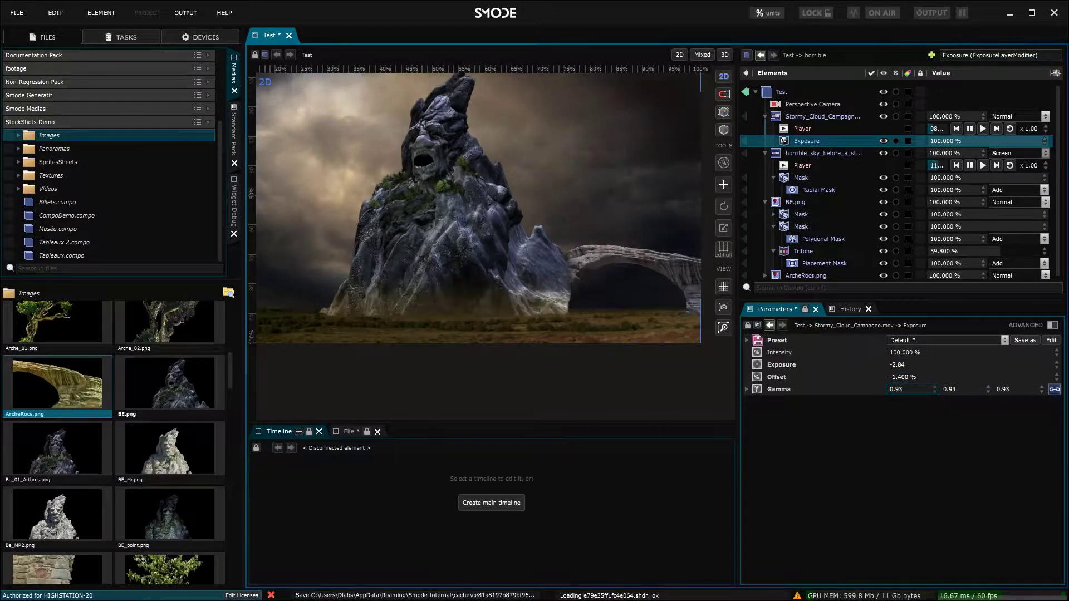
{"action": "left_click_drag", "start_coordinate": [902, 390], "coordinate": [902, 375]}
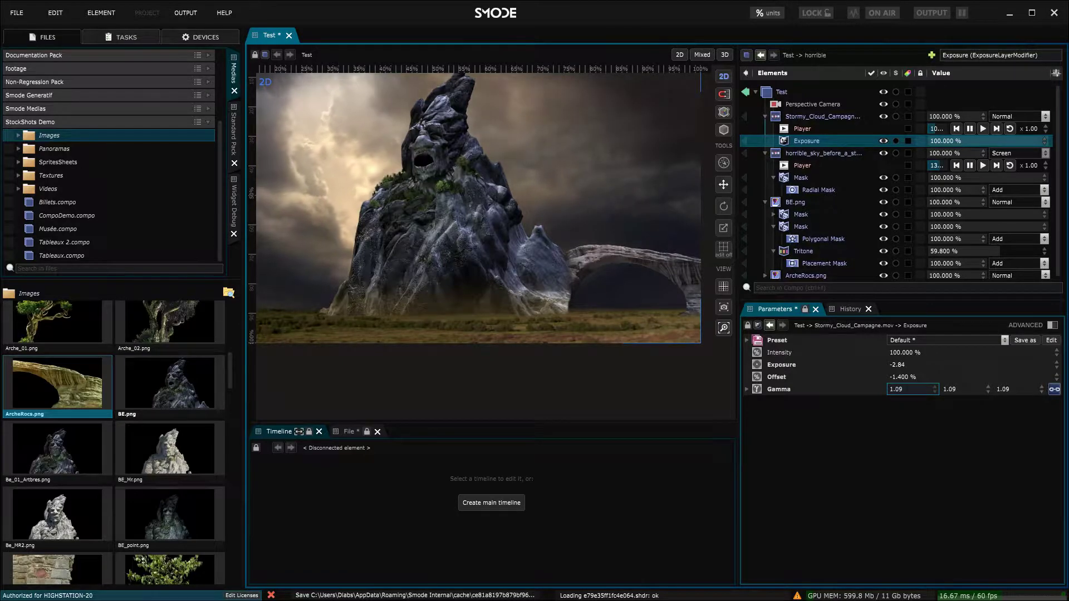
- Add a Polygonal Mask to the Stormy_Cloud_Campagne Exposure modifier and draw a closed five-point shape around the ground at the rock's base
{"action": "right_click", "coordinate": [780, 152]}
{"action": "mouse_move", "coordinate": [703, 181]}
{"action": "left_click", "coordinate": [797, 189]}
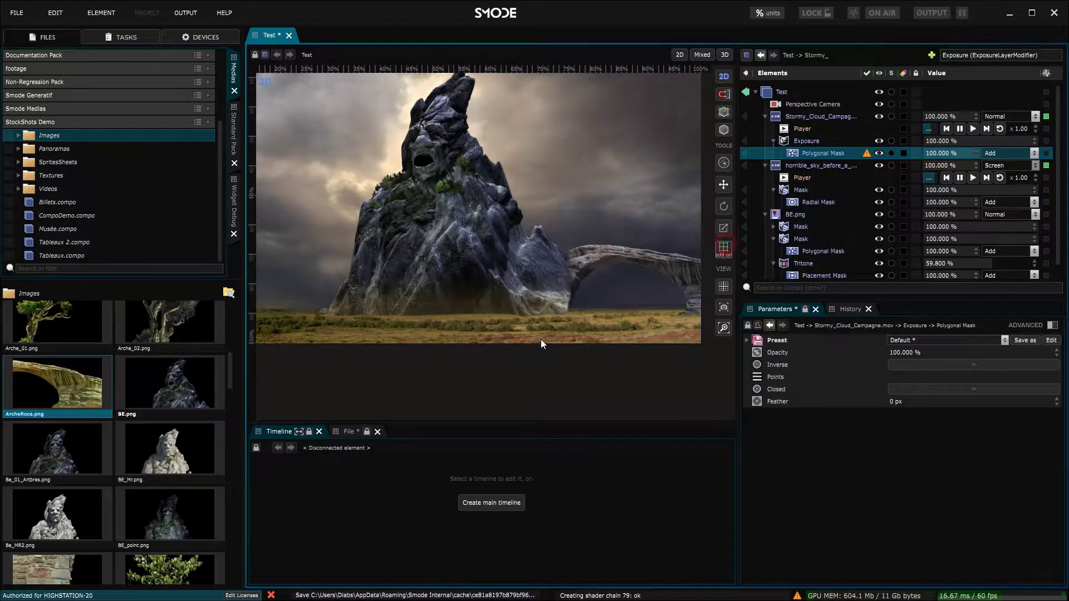
{"action": "left_click", "coordinate": [320, 313]}
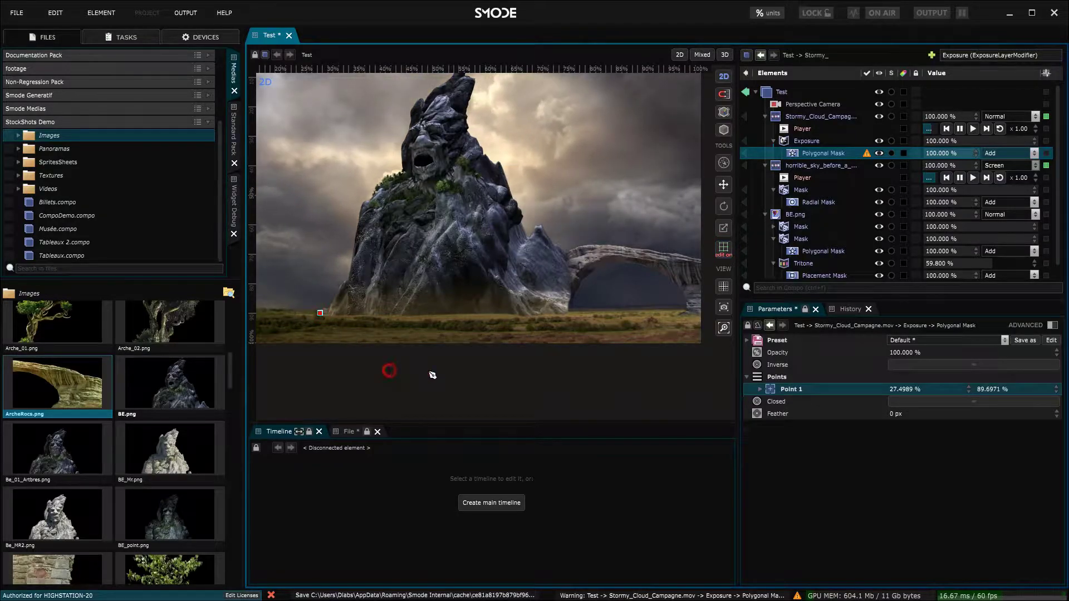
{"action": "left_click", "coordinate": [388, 370]}
{"action": "left_click", "coordinate": [620, 367]}
{"action": "left_click", "coordinate": [566, 312]}
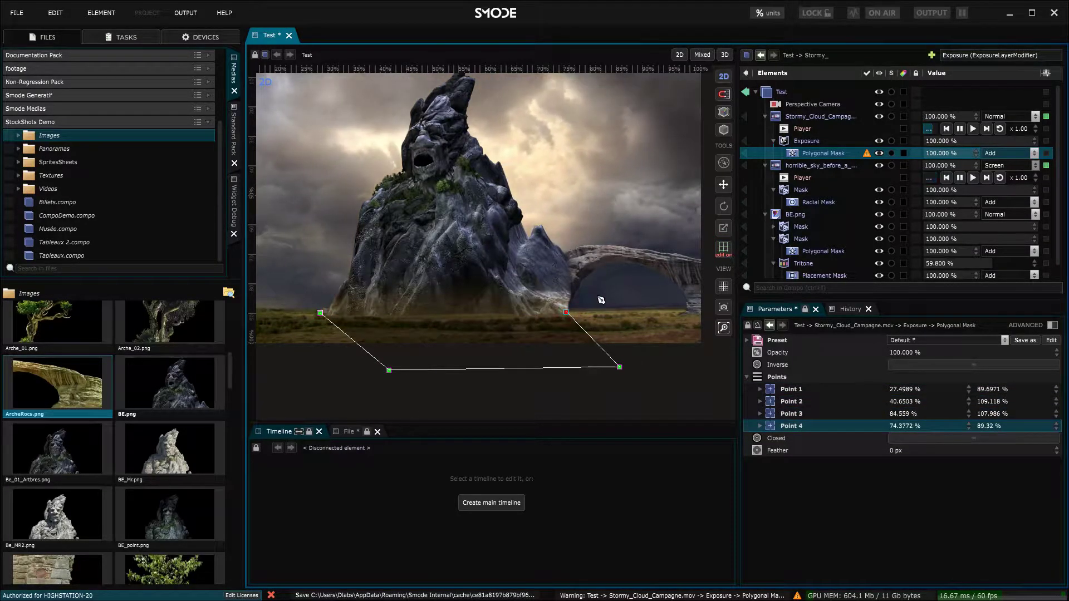
{"action": "left_click_drag", "start_coordinate": [598, 297], "coordinate": [581, 297]}
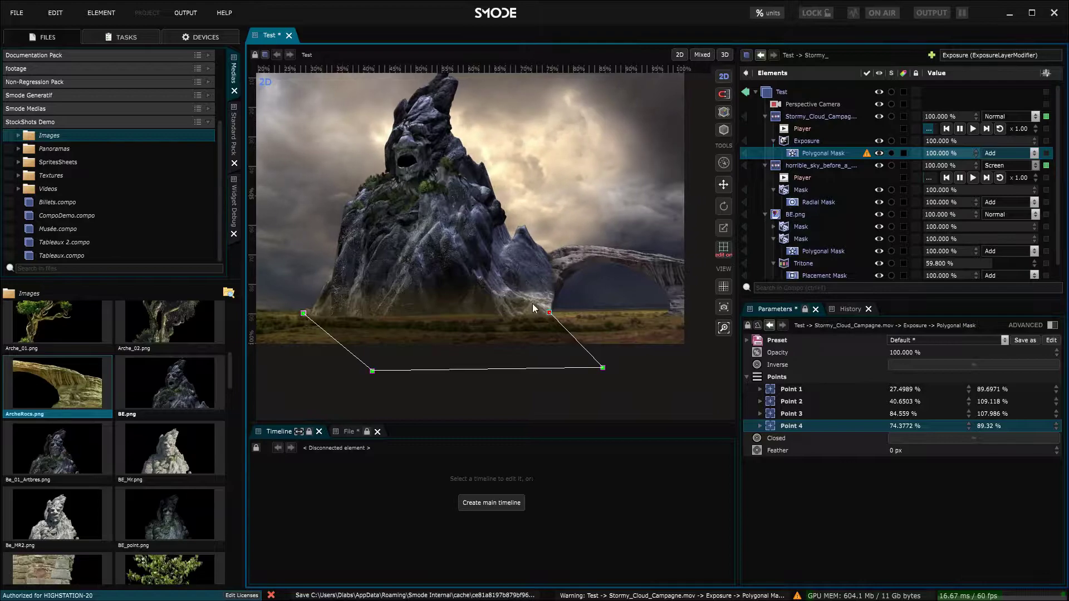
{"action": "left_click", "coordinate": [481, 304]}
{"action": "left_click", "coordinate": [303, 314]}
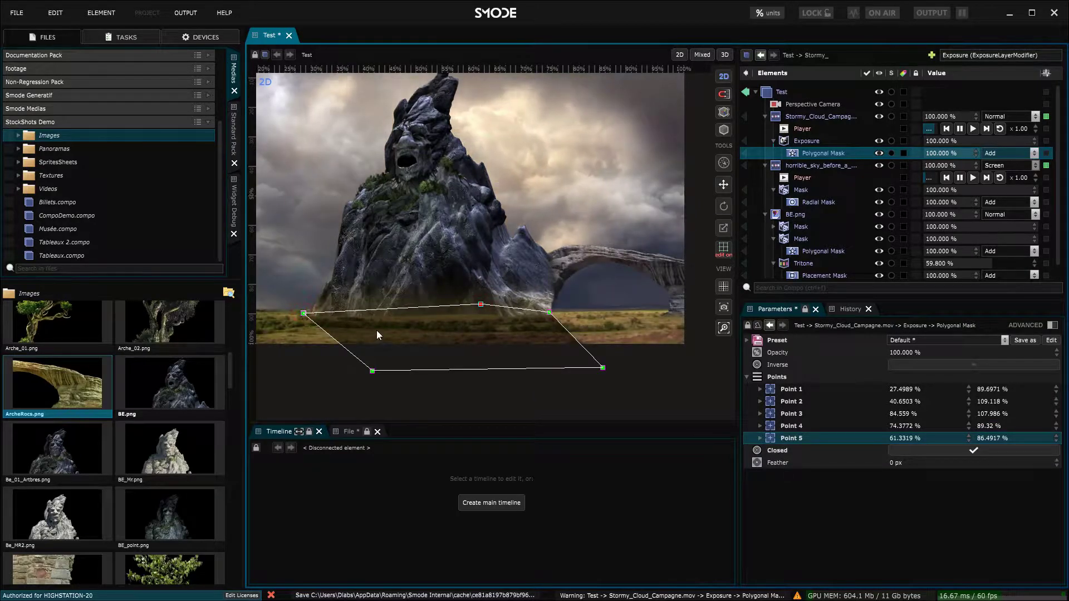
- Feather the polygonal mask about 32.89 px and adjust its points to fit the shadow area below the rock
{"action": "left_click_drag", "start_coordinate": [377, 330], "coordinate": [417, 304]}
{"action": "left_click_drag", "start_coordinate": [932, 465], "coordinate": [955, 463]}
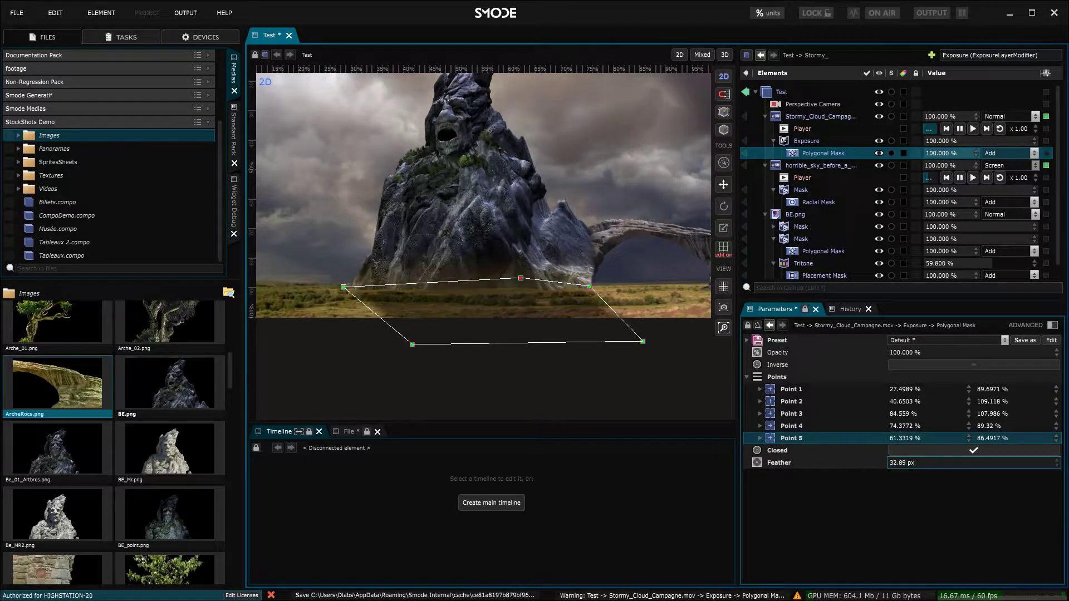
{"action": "scroll", "coordinate": [578, 313], "scroll_direction": "up", "scroll_amount": 2}
{"action": "left_click_drag", "start_coordinate": [539, 293], "coordinate": [530, 291]}
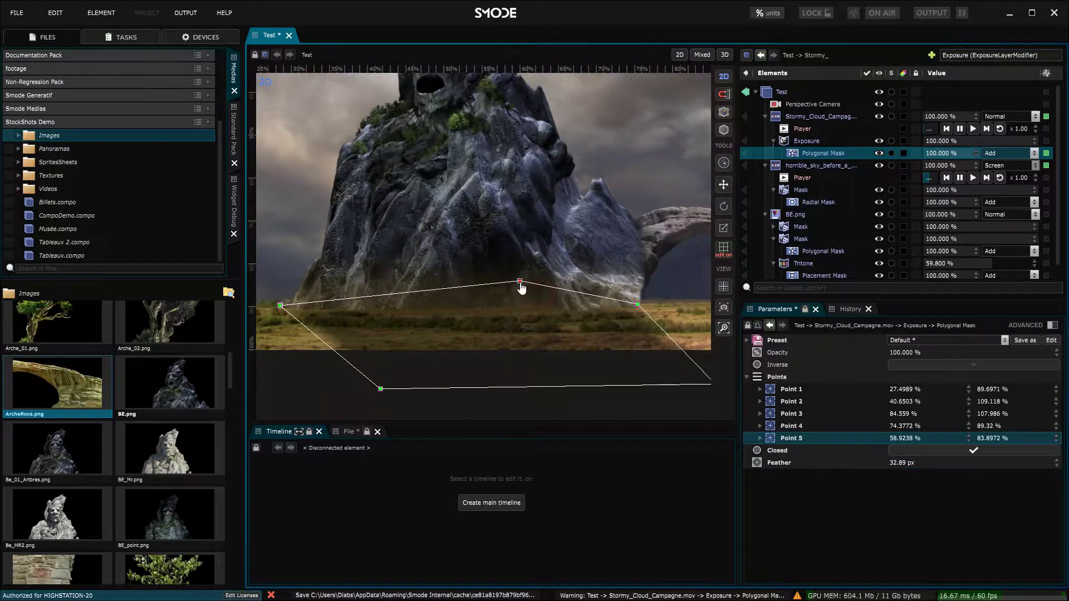
{"action": "left_click_drag", "start_coordinate": [283, 310], "coordinate": [284, 304]}
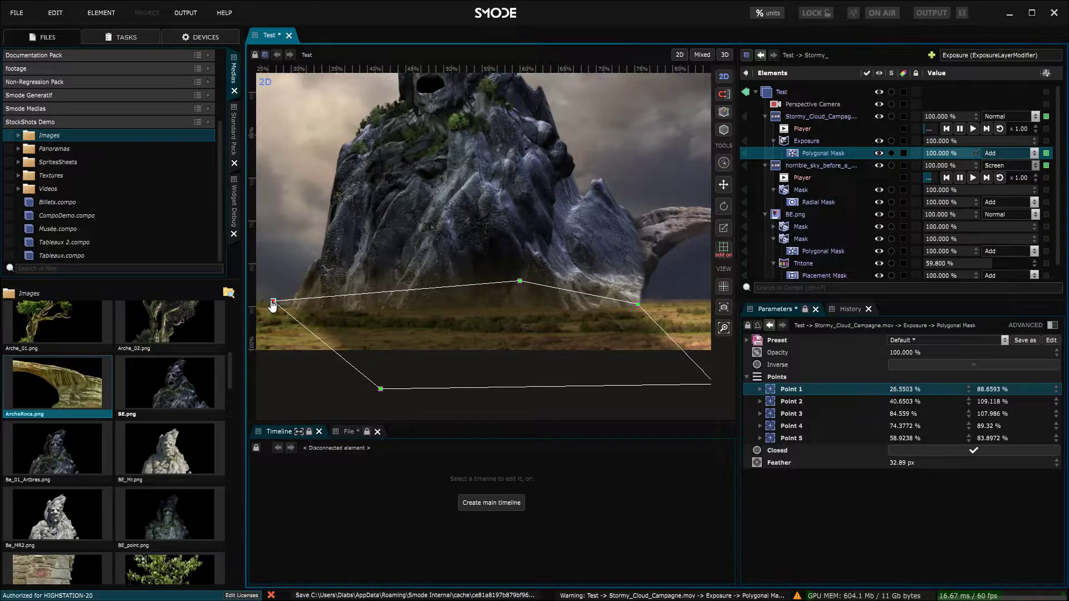
{"action": "left_click_drag", "start_coordinate": [640, 307], "coordinate": [684, 319]}
{"action": "scroll", "coordinate": [631, 315], "scroll_direction": "down", "scroll_amount": 2}
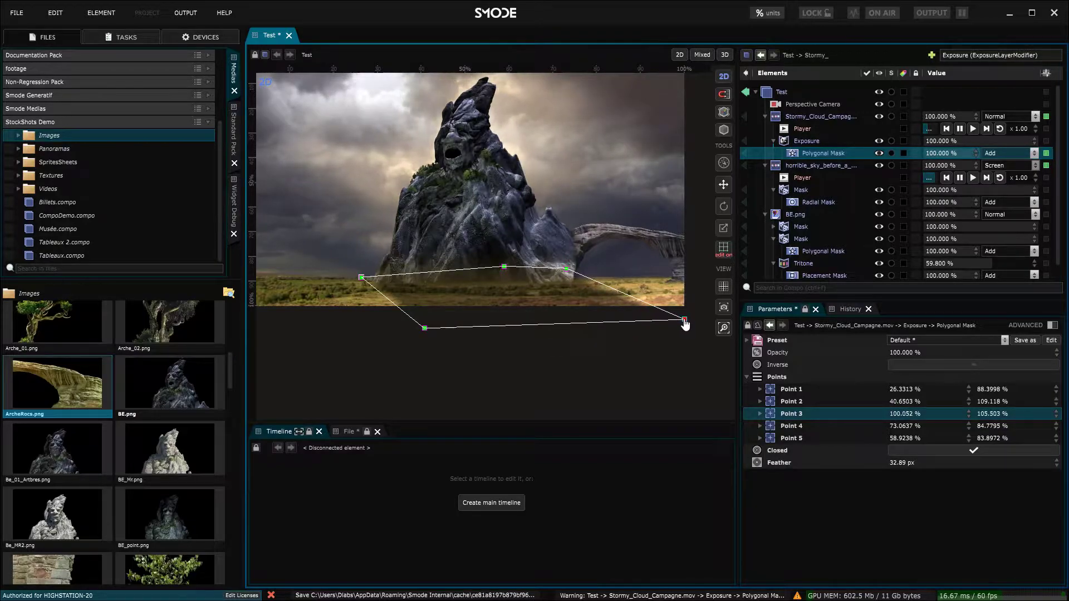
{"action": "left_click_drag", "start_coordinate": [425, 328], "coordinate": [410, 311]}
- Set the polygonal mask's feather to about 50.7 px, raise its upper middle point onto the rock, and turn off mask editing
{"action": "left_click_drag", "start_coordinate": [910, 462], "coordinate": [910, 451]}
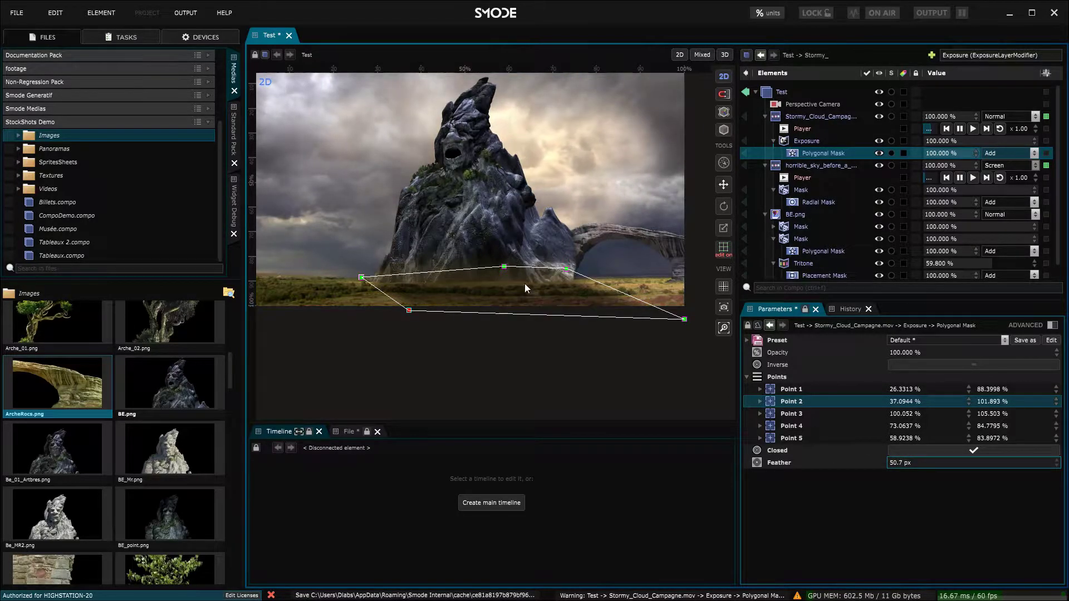
{"action": "left_click_drag", "start_coordinate": [507, 268], "coordinate": [486, 239]}
{"action": "scroll", "coordinate": [477, 352], "scroll_direction": "down", "scroll_amount": 2}
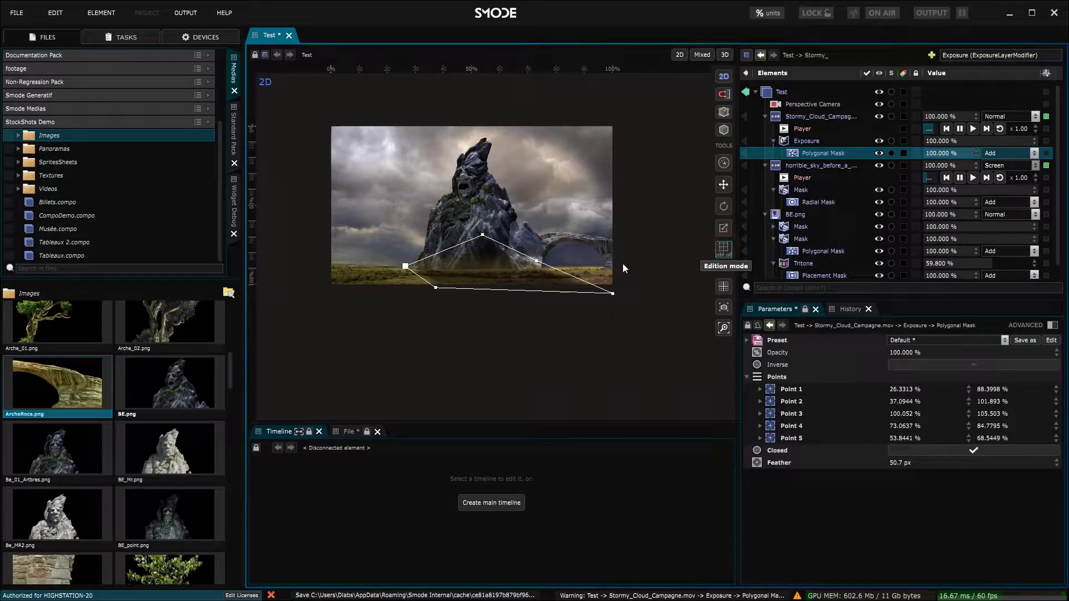
{"action": "left_click", "coordinate": [807, 189]}
{"action": "scroll", "coordinate": [609, 276], "scroll_direction": "up", "scroll_amount": 2}
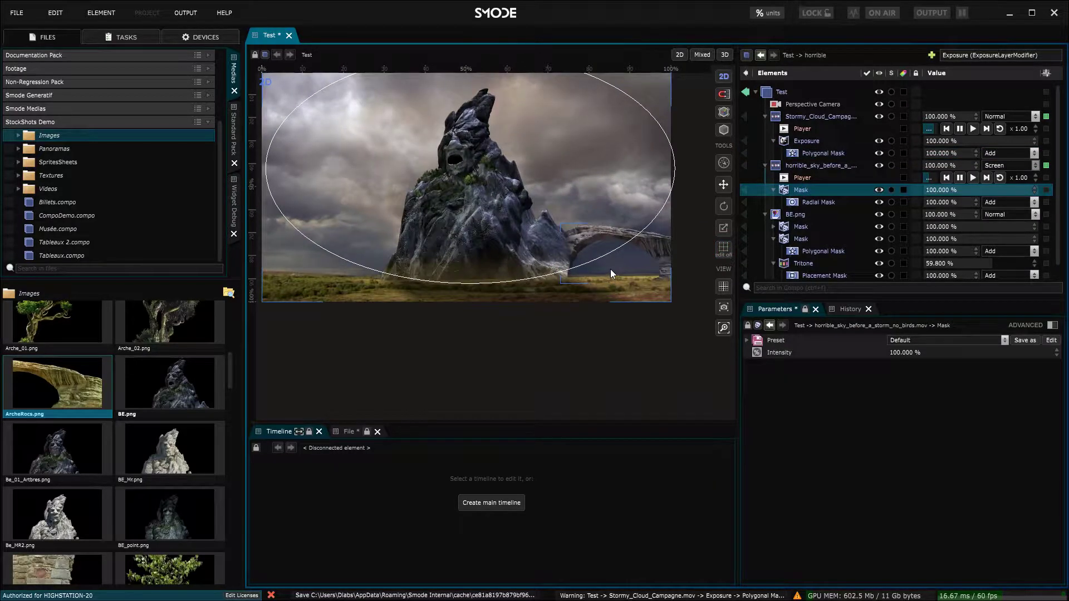
- Save the Test composition and collapse all its layers in the element tree
{"action": "key", "text": "ctrl+s"}
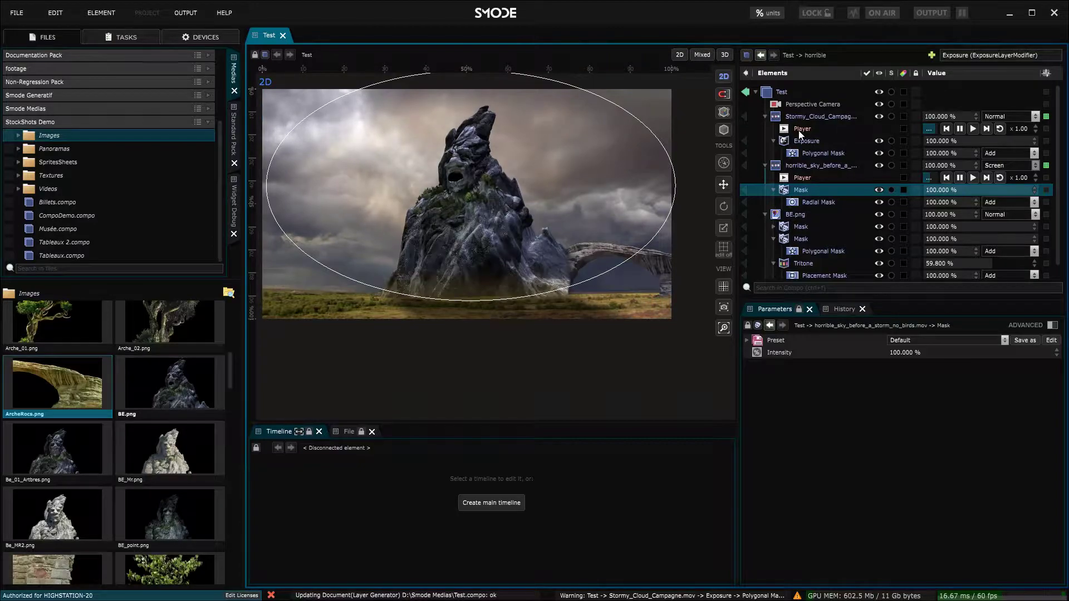
{"action": "left_click", "coordinate": [766, 117]}
{"action": "left_click", "coordinate": [764, 132]}
{"action": "left_click", "coordinate": [765, 129]}
{"action": "left_click", "coordinate": [765, 141]}
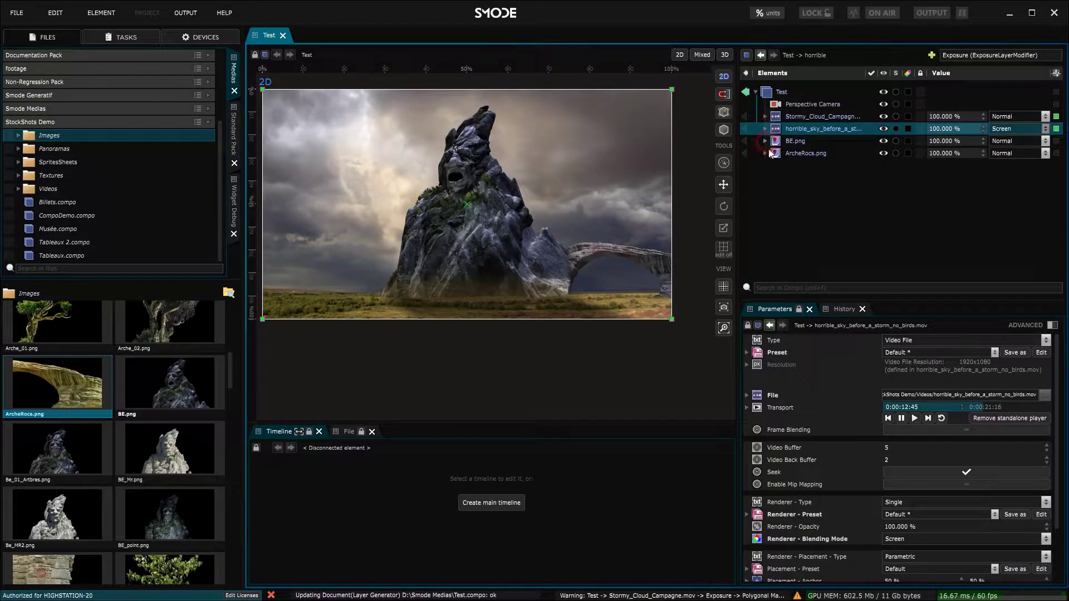
- Add a Lookup Table color modifier to the whole Test composition
{"action": "right_click", "coordinate": [773, 189]}
{"action": "mouse_move", "coordinate": [709, 285]}
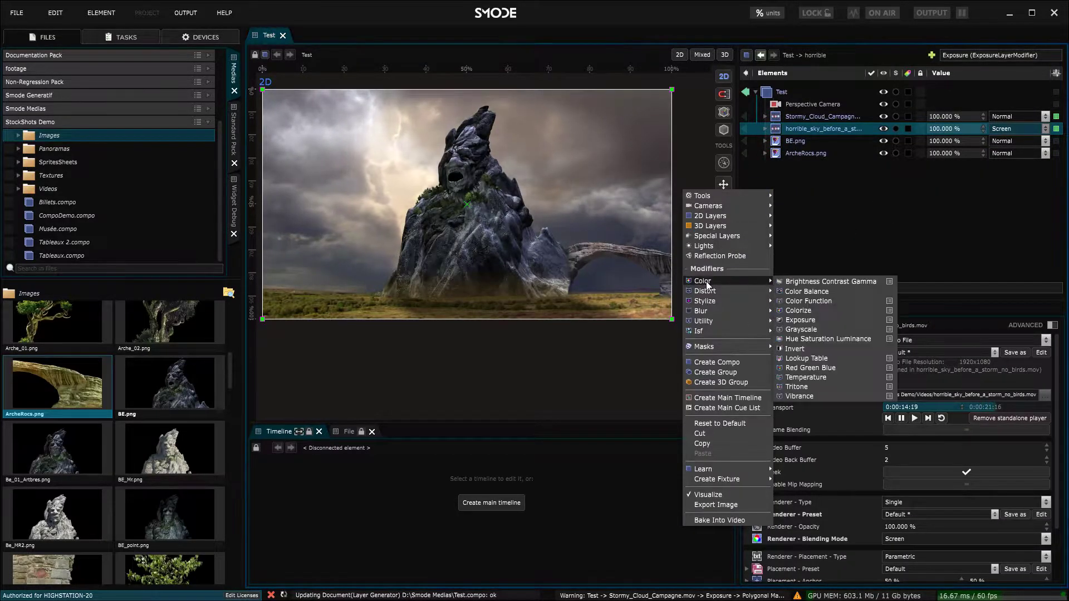
{"action": "left_click", "coordinate": [843, 358]}
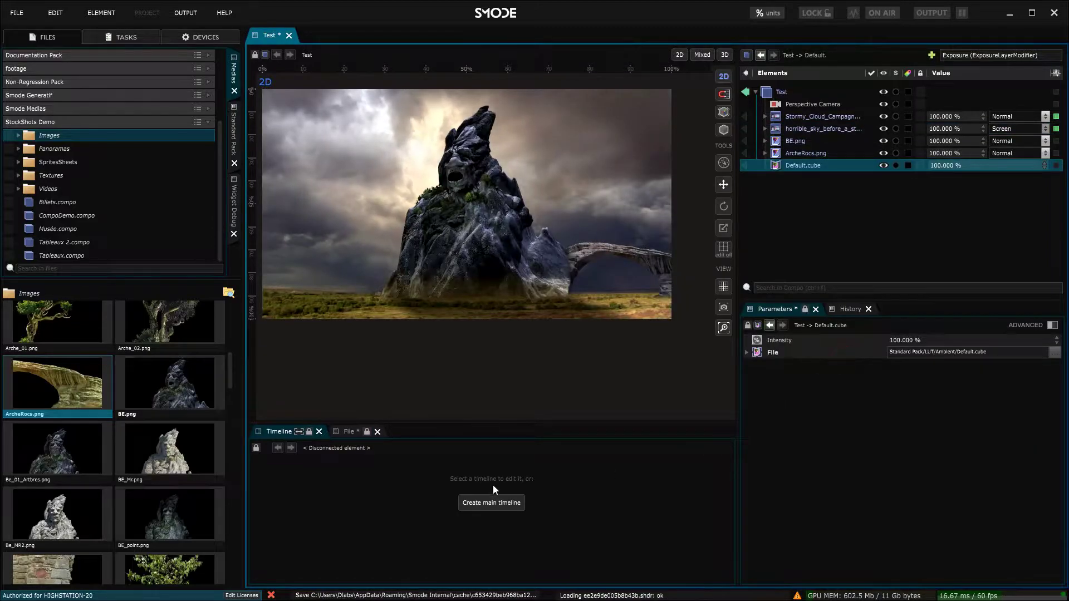
- Enlarge the file browser for the lookup table and open the Stylize folder of LUTs
{"action": "left_click", "coordinate": [349, 432]}
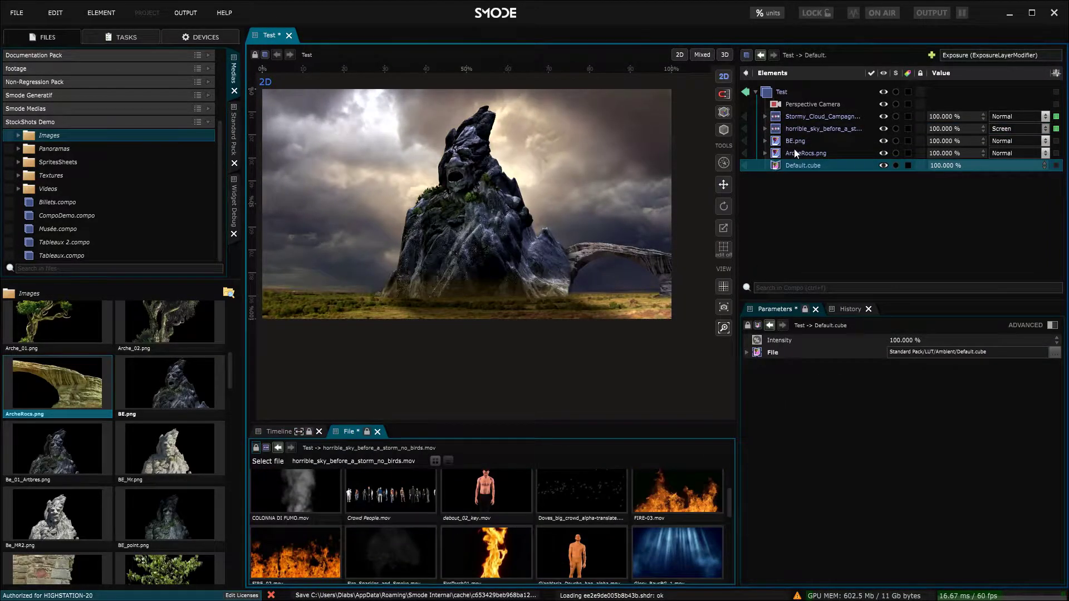
{"action": "left_click_drag", "start_coordinate": [537, 425], "coordinate": [537, 361]}
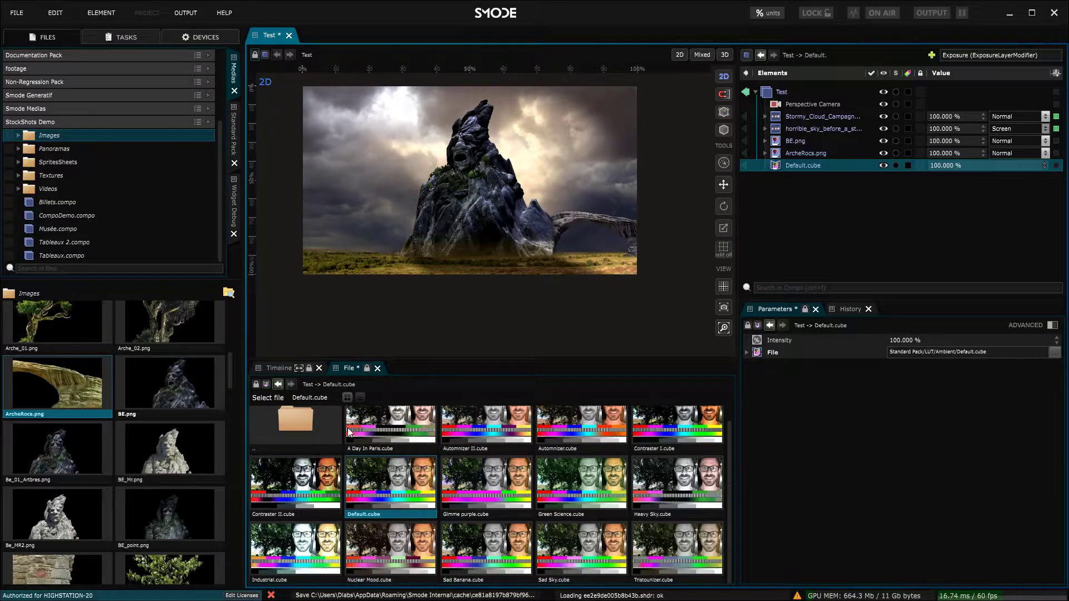
{"action": "double_click", "coordinate": [306, 421]}
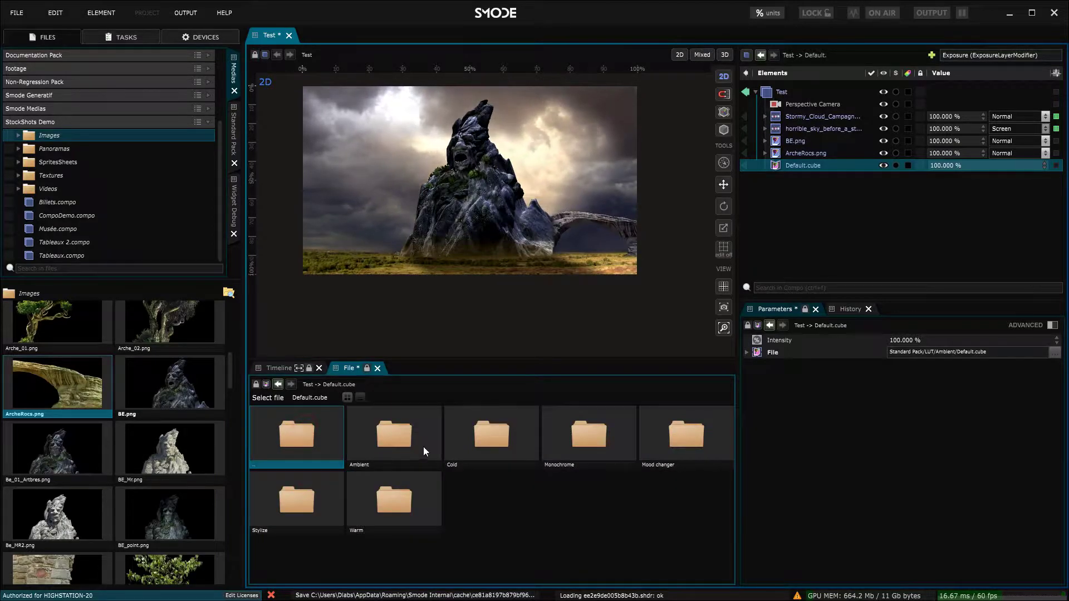
{"action": "double_click", "coordinate": [267, 522]}
- Try out Stylize lookup tables such as Blue Force, Grand Ma scenery and Colorizer on the composition
{"action": "left_click", "coordinate": [381, 444]}
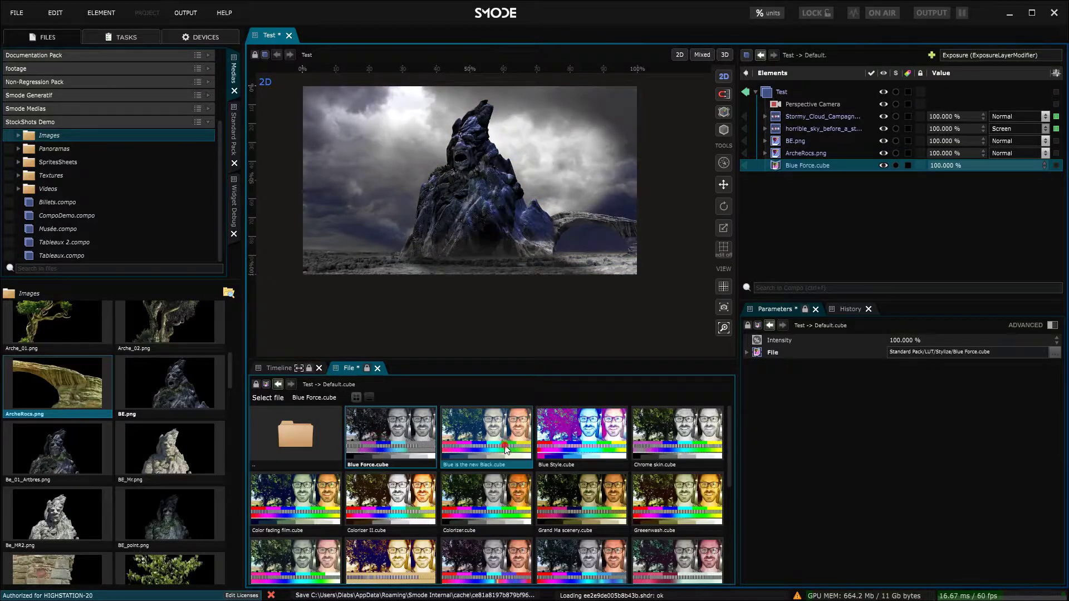
{"action": "left_click", "coordinate": [583, 505]}
{"action": "scroll", "coordinate": [597, 526], "scroll_direction": "down", "scroll_amount": 1}
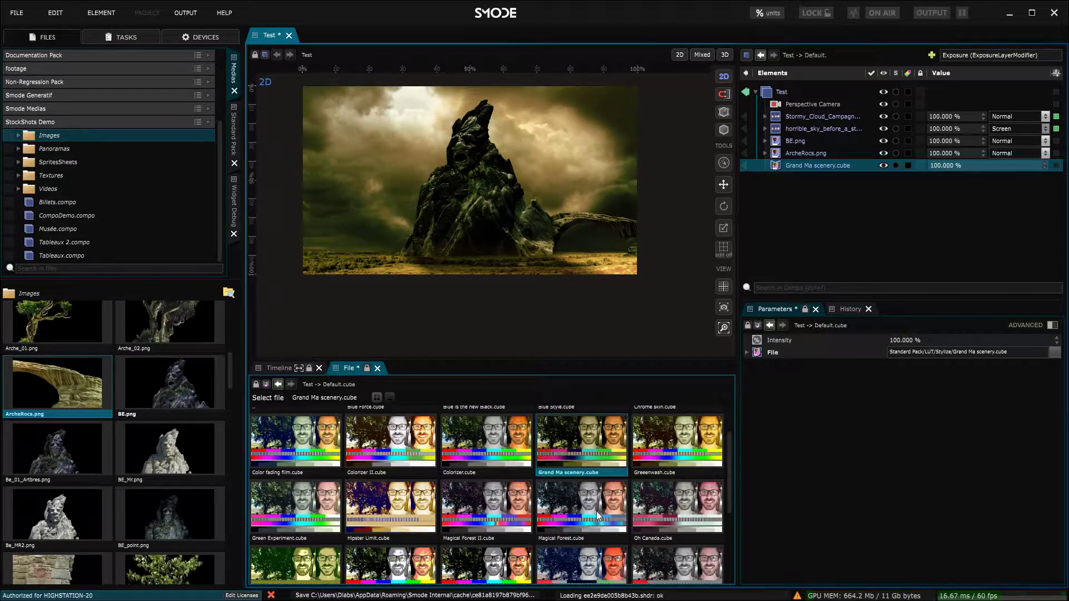
{"action": "left_click", "coordinate": [579, 505]}
{"action": "left_click", "coordinate": [587, 452]}
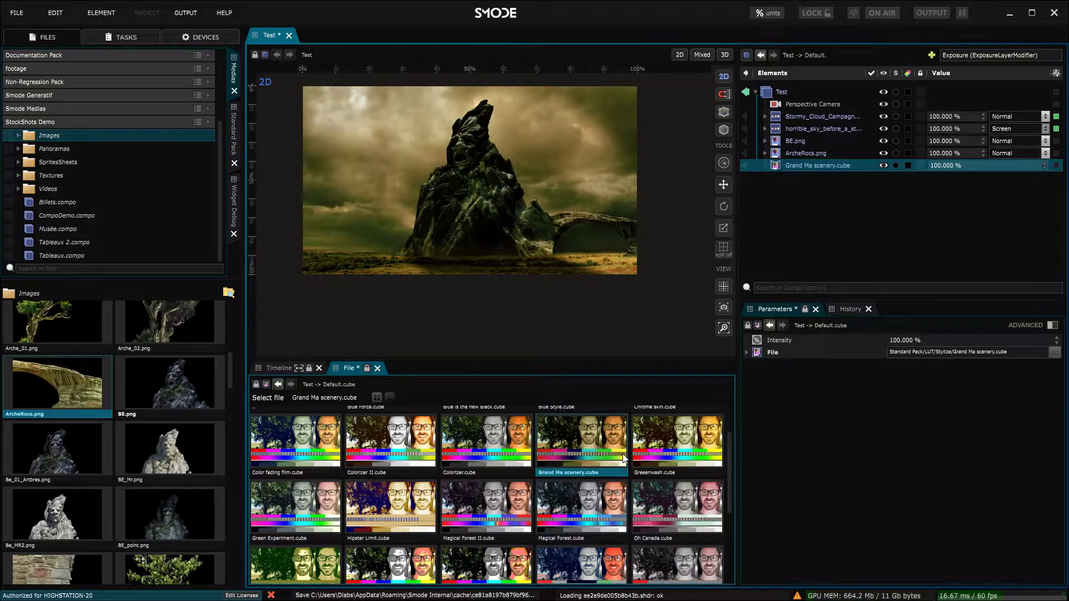
{"action": "scroll", "coordinate": [672, 479], "scroll_direction": "up", "scroll_amount": 1}
{"action": "left_click", "coordinate": [673, 480]}
{"action": "left_click", "coordinate": [467, 485]}
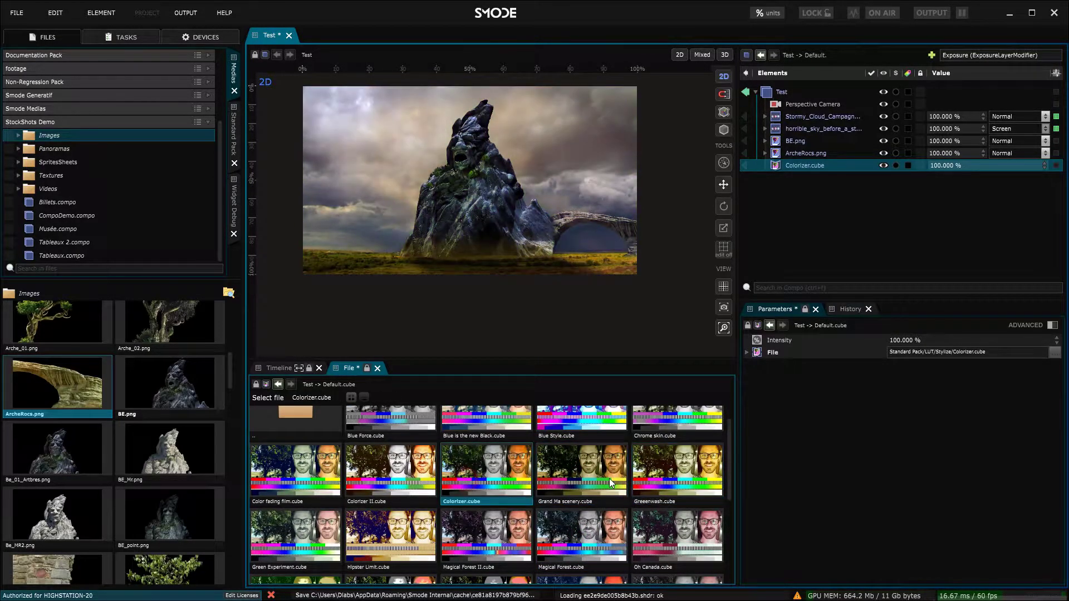
- Apply the Greeenwash.cube lookup table to the composition and set its intensity to 25 %
{"action": "left_click", "coordinate": [680, 479]}
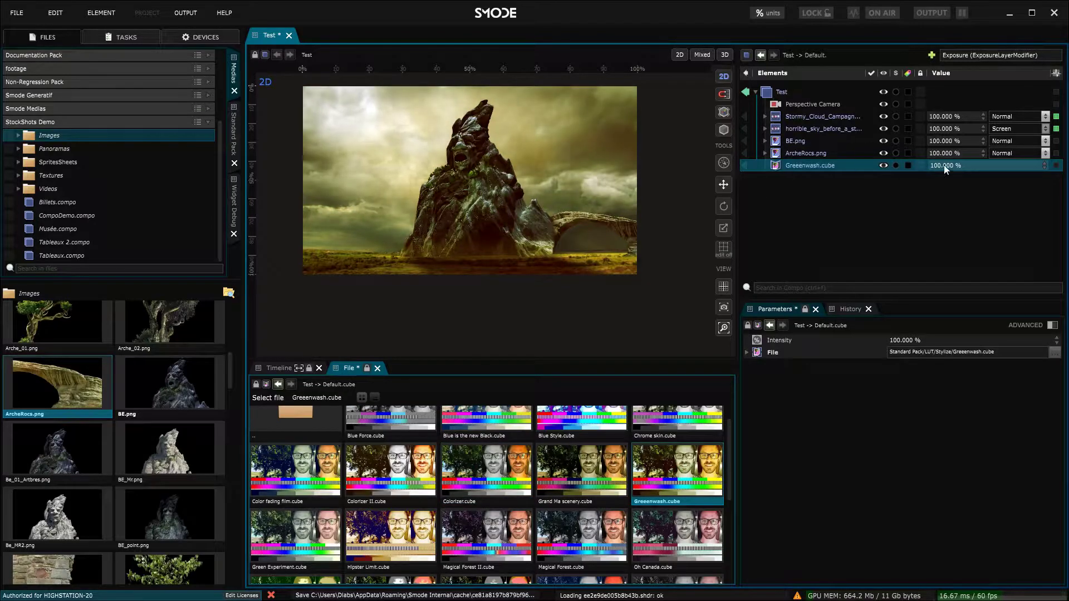
{"action": "left_click_drag", "start_coordinate": [945, 167], "coordinate": [861, 167]}
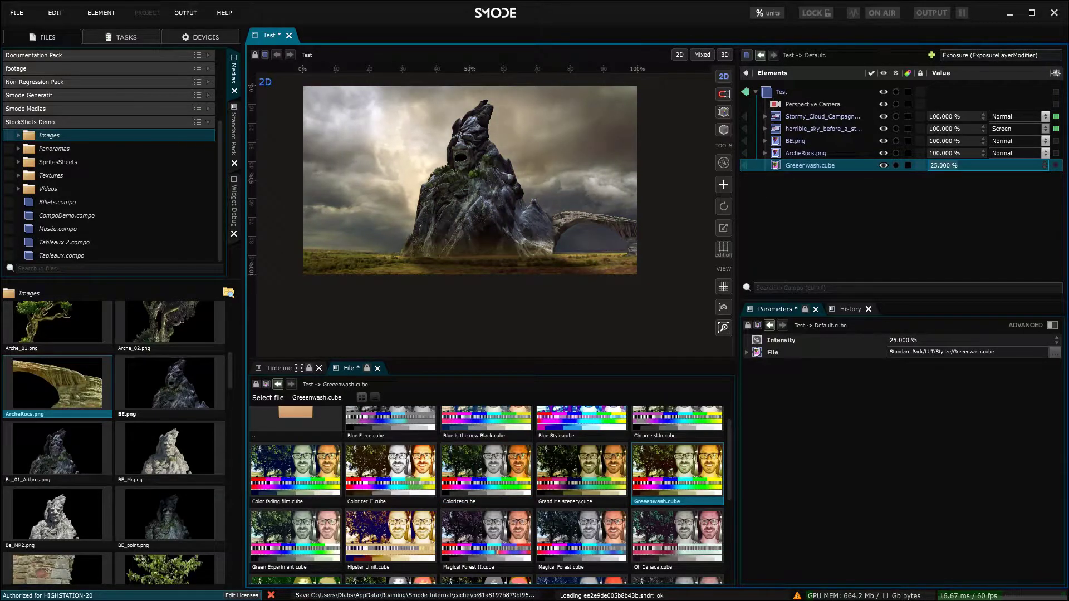
{"action": "left_click_drag", "start_coordinate": [521, 245], "coordinate": [525, 266]}
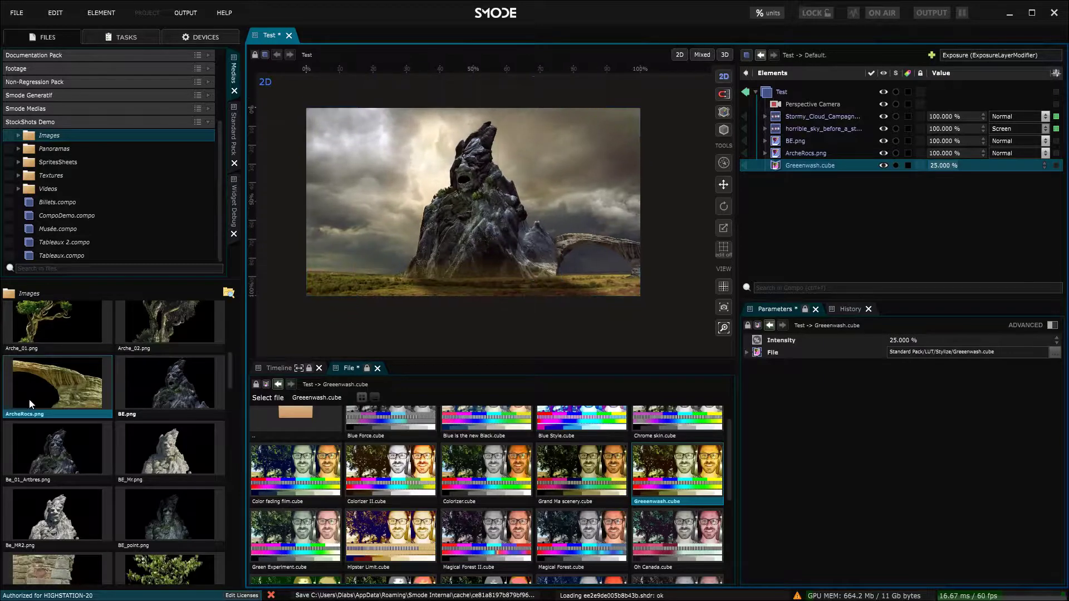
- Insert Bord.png between ArcheRocs.png and the lookup table, place the wall along the image's left edge, and rotate it about -5.6 degrees
{"action": "left_click_drag", "start_coordinate": [20, 588], "coordinate": [816, 168]}
{"action": "left_click_drag", "start_coordinate": [367, 180], "coordinate": [288, 184]}
{"action": "left_click_drag", "start_coordinate": [388, 347], "coordinate": [410, 334]}
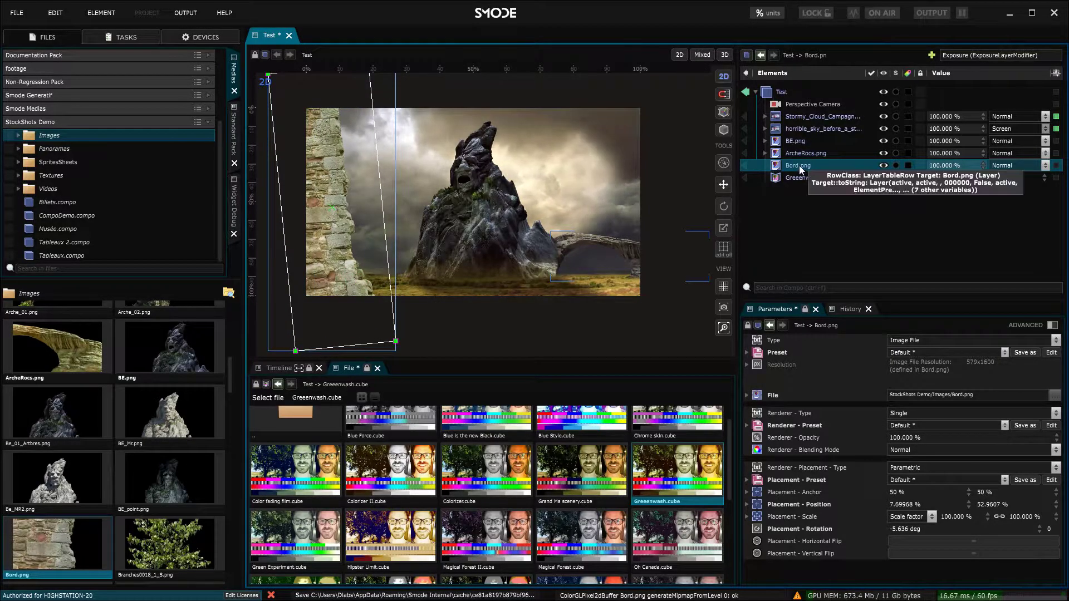
- Add an Exposure modifier to Bord.png, set gamma to 0.63 and exposure to -2.6, and save the composition
{"action": "key", "text": "Tab"}
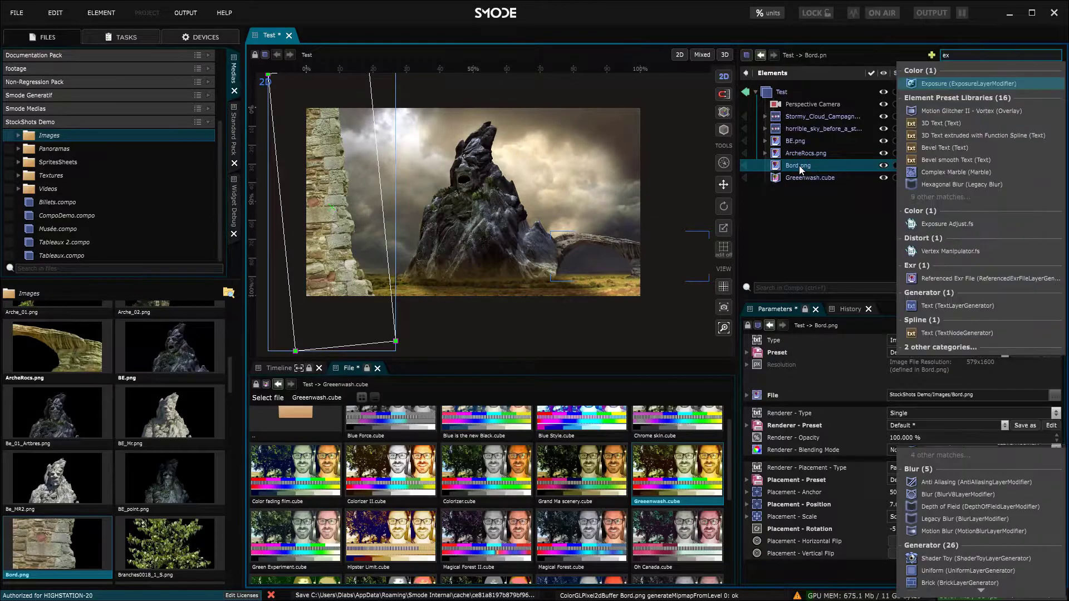
{"action": "key", "text": "Return"}
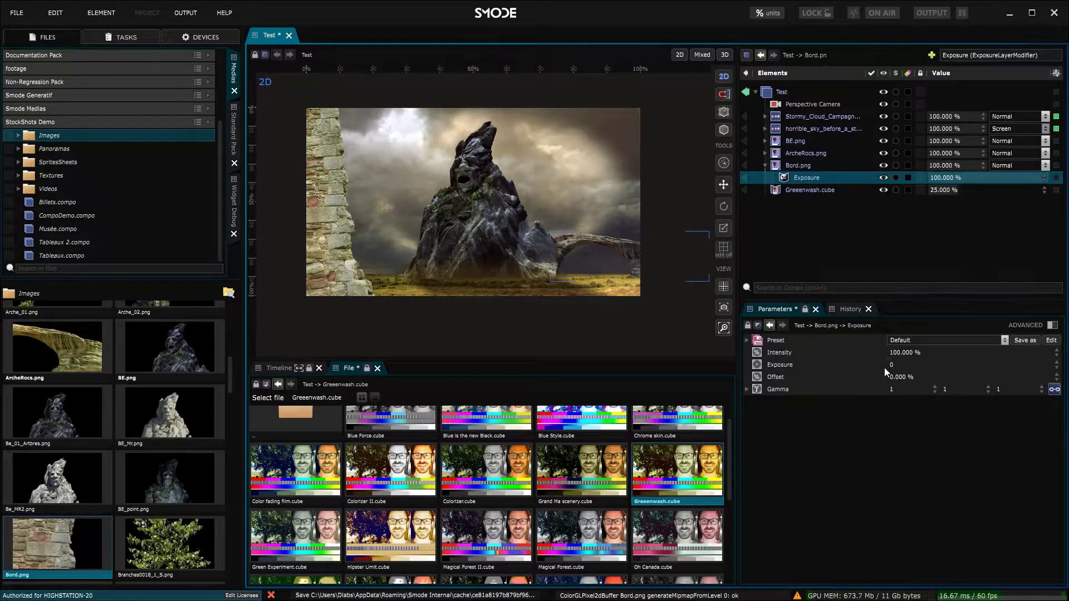
{"action": "left_click_drag", "start_coordinate": [903, 390], "coordinate": [903, 411]}
{"action": "left_click_drag", "start_coordinate": [892, 369], "coordinate": [863, 370]}
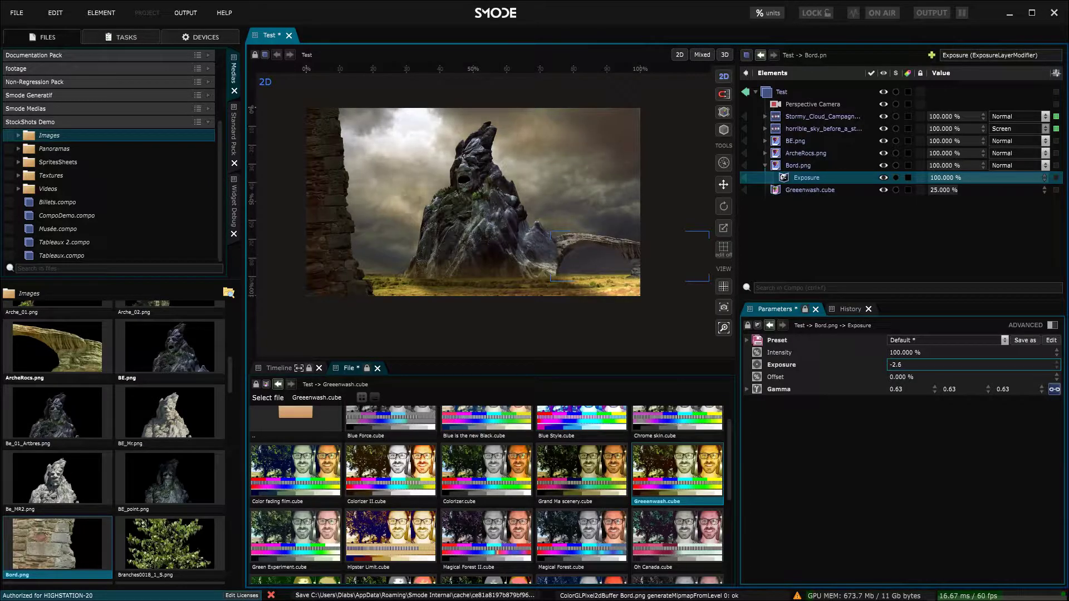
{"action": "key", "text": "ctrl+s"}
- Insert RustySilverGear.png just above BE.png in the layer list, scale it to about 51 %, and place it behind the rock's right flank
{"action": "scroll", "coordinate": [83, 487], "scroll_direction": "down", "scroll_amount": 4}
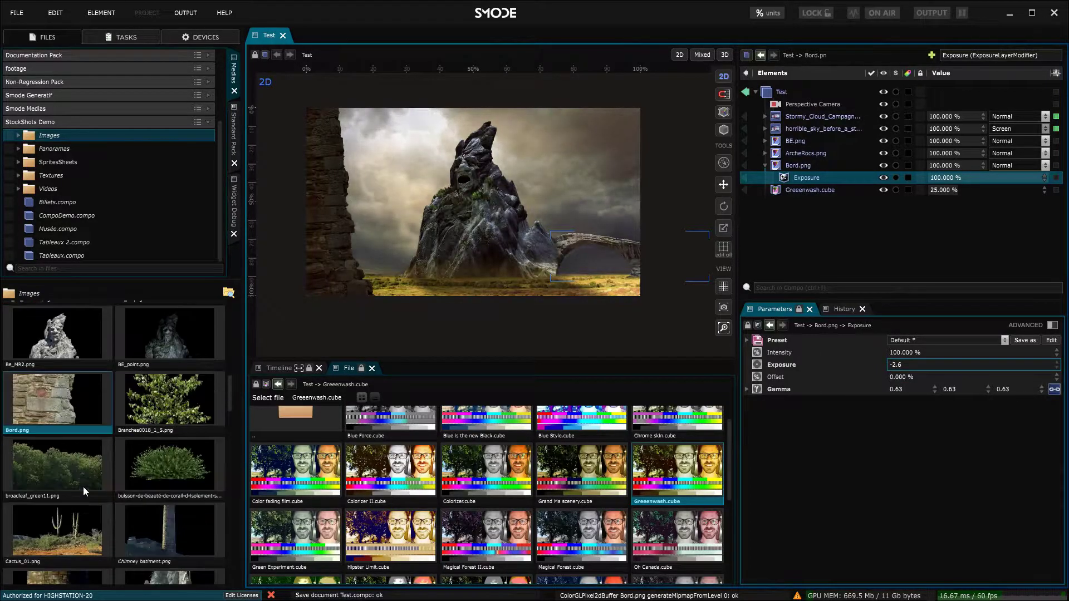
{"action": "scroll", "coordinate": [85, 469], "scroll_direction": "down", "scroll_amount": 10}
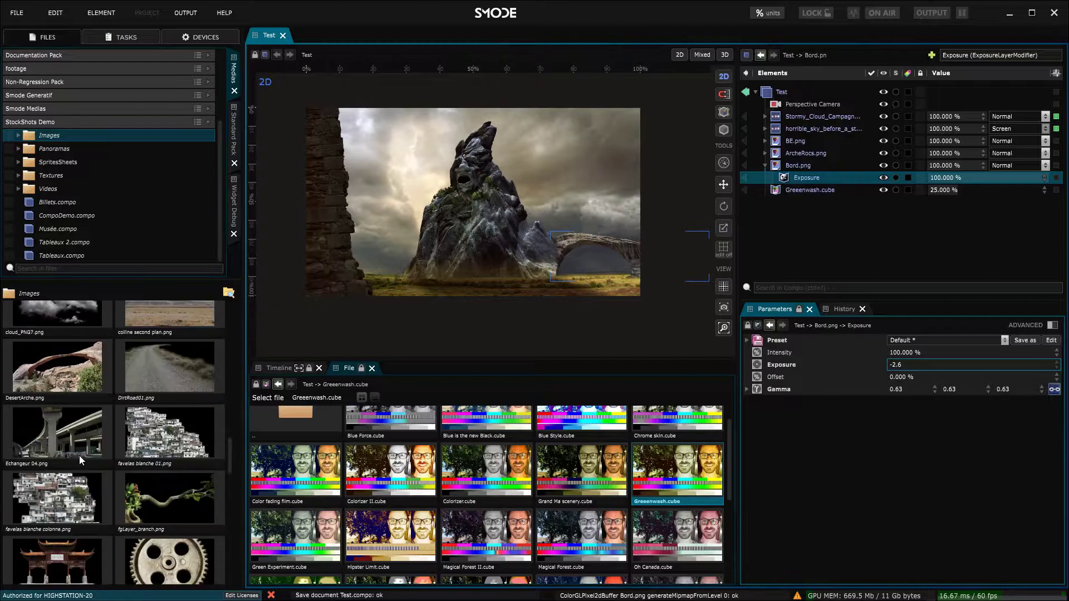
{"action": "scroll", "coordinate": [103, 453], "scroll_direction": "down", "scroll_amount": 5}
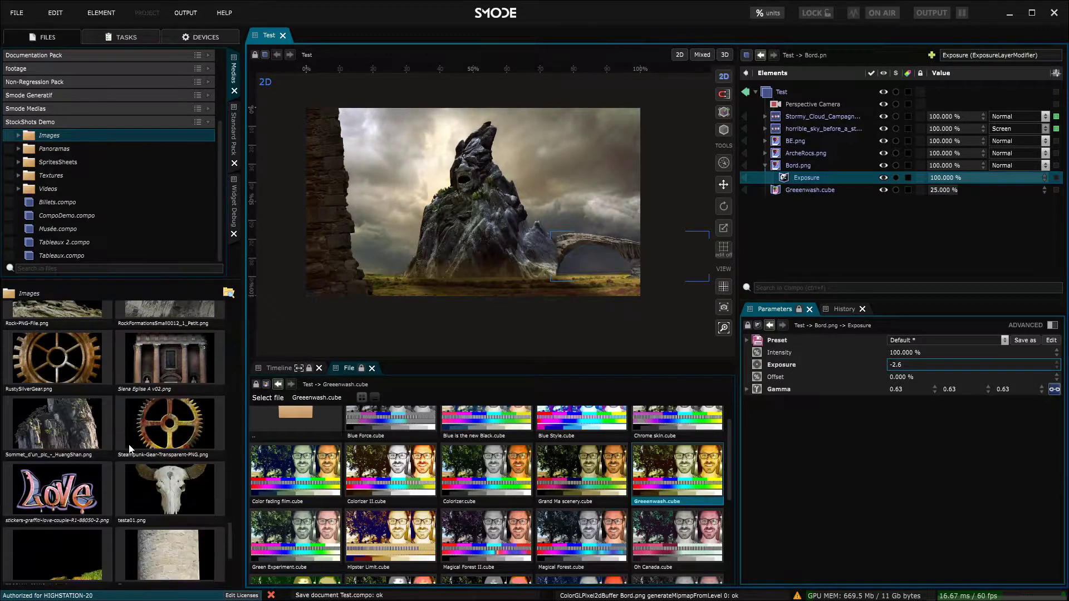
{"action": "scroll", "coordinate": [149, 434], "scroll_direction": "down", "scroll_amount": 1}
{"action": "scroll", "coordinate": [158, 443], "scroll_direction": "up", "scroll_amount": 4}
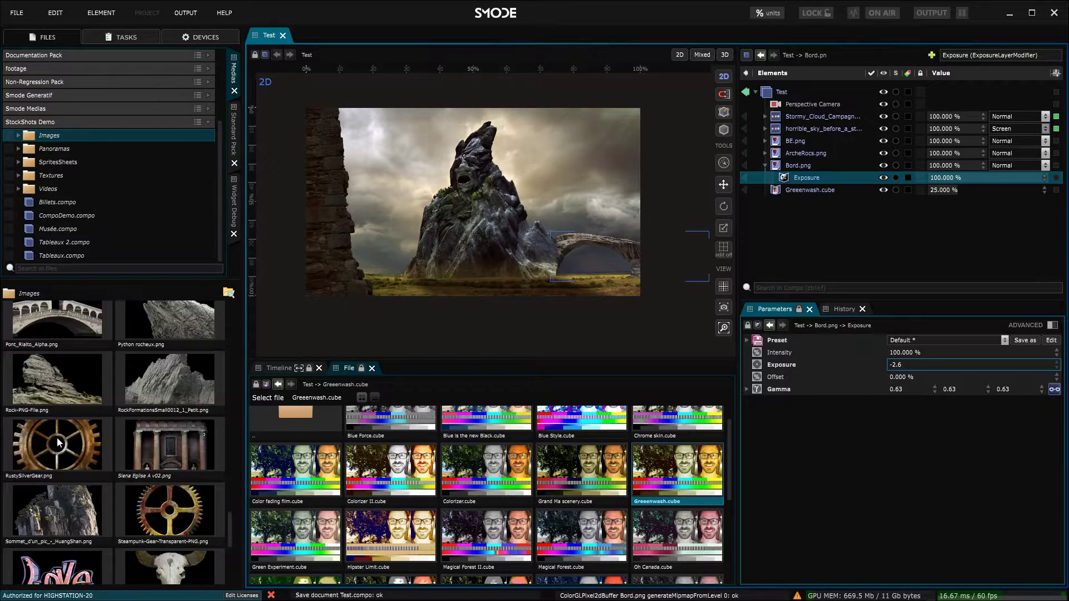
{"action": "left_click_drag", "start_coordinate": [55, 445], "coordinate": [964, 136]}
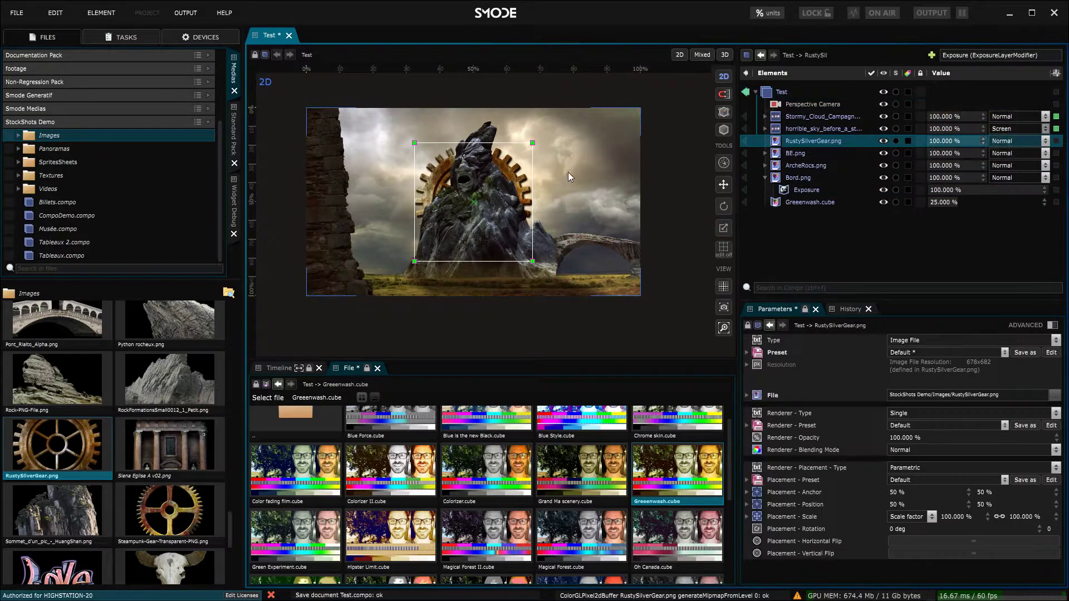
{"action": "left_click_drag", "start_coordinate": [531, 144], "coordinate": [512, 157]}
{"action": "left_click_drag", "start_coordinate": [486, 191], "coordinate": [468, 254]}
{"action": "scroll", "coordinate": [486, 216], "scroll_direction": "up", "scroll_amount": 3}
{"action": "left_click_drag", "start_coordinate": [468, 254], "coordinate": [518, 224]}
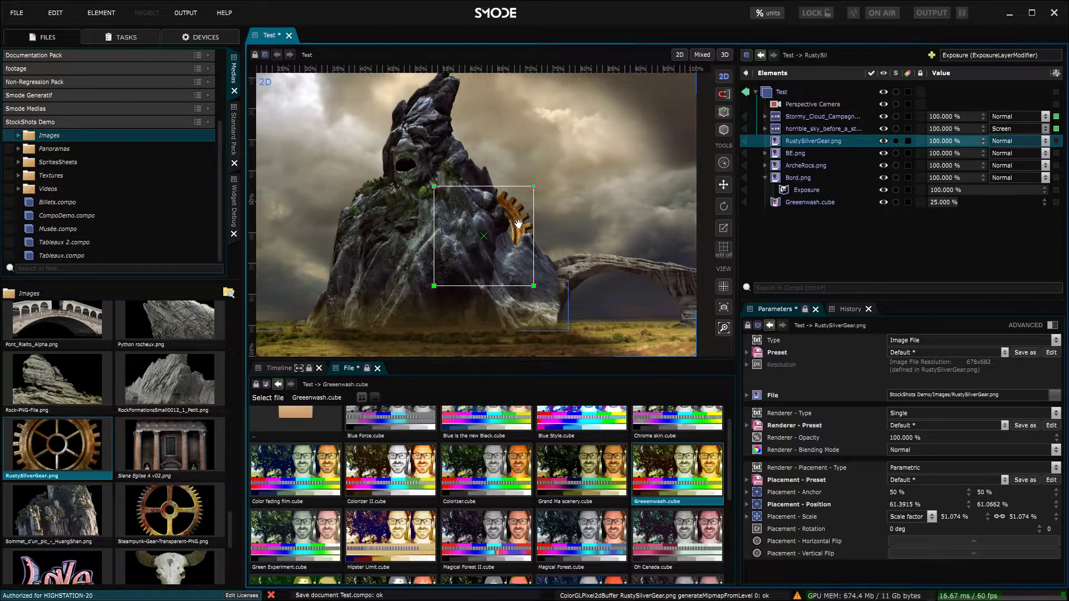
- Add a Tritone modifier to RustySilverGear.png and sample its medium color from the grey rock beside the gear
{"action": "right_click", "coordinate": [796, 142]}
{"action": "mouse_move", "coordinate": [709, 195]}
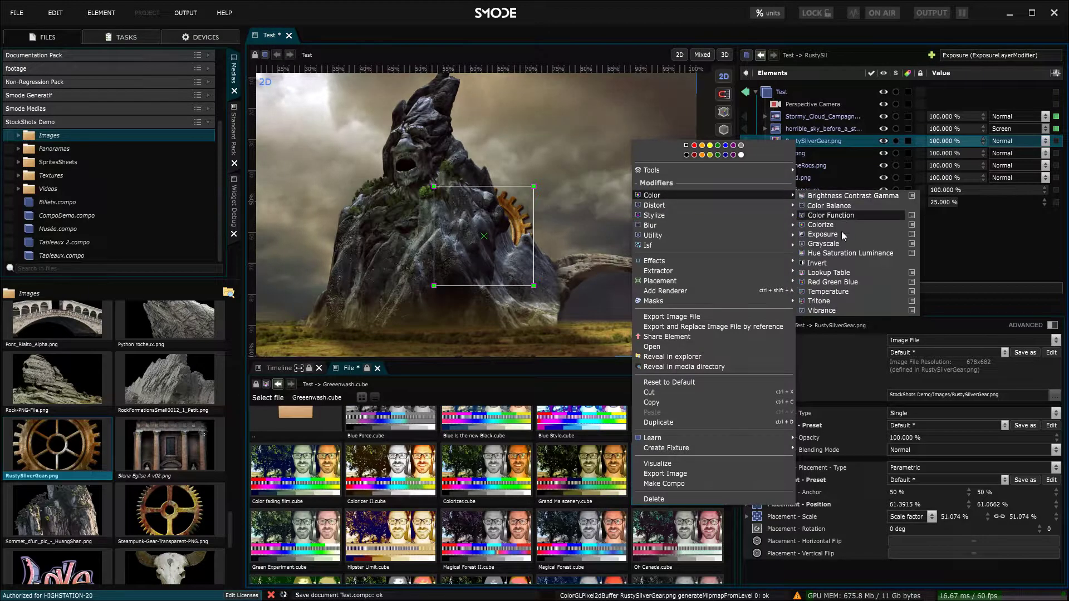
{"action": "left_click", "coordinate": [833, 301]}
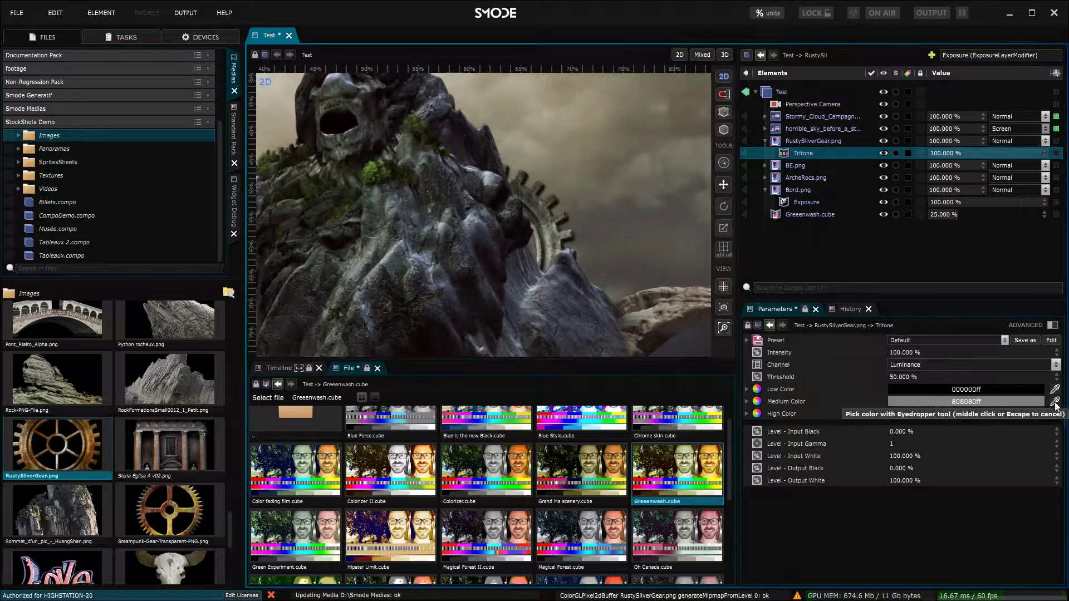
{"action": "left_click", "coordinate": [1055, 403]}
{"action": "left_click", "coordinate": [479, 225]}
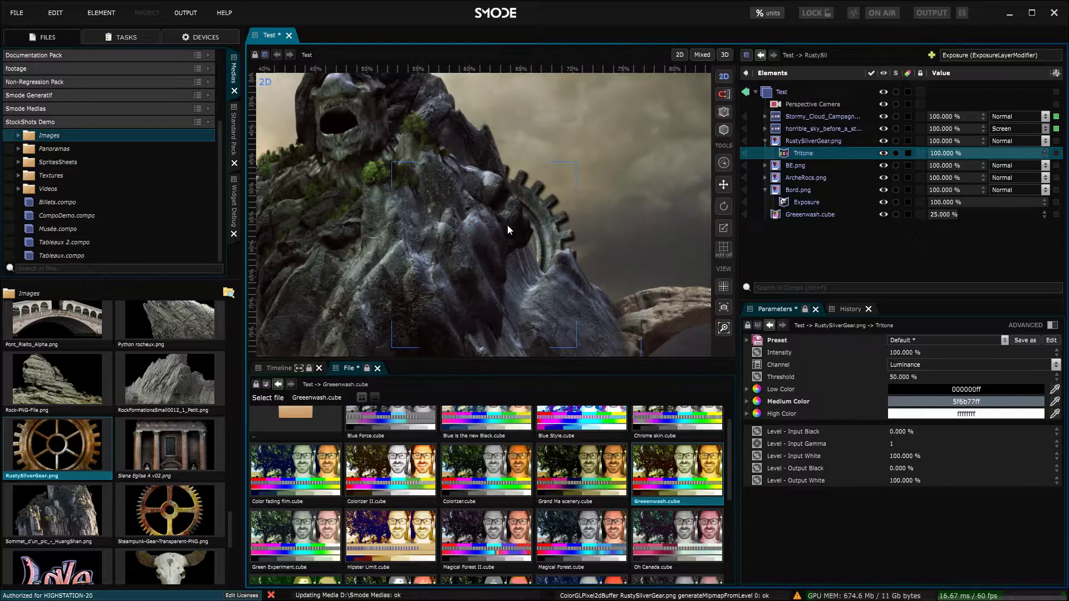
- Create a loop animation on the gear's placement rotation and set its playback speed to 0.1
{"action": "left_click", "coordinate": [857, 142]}
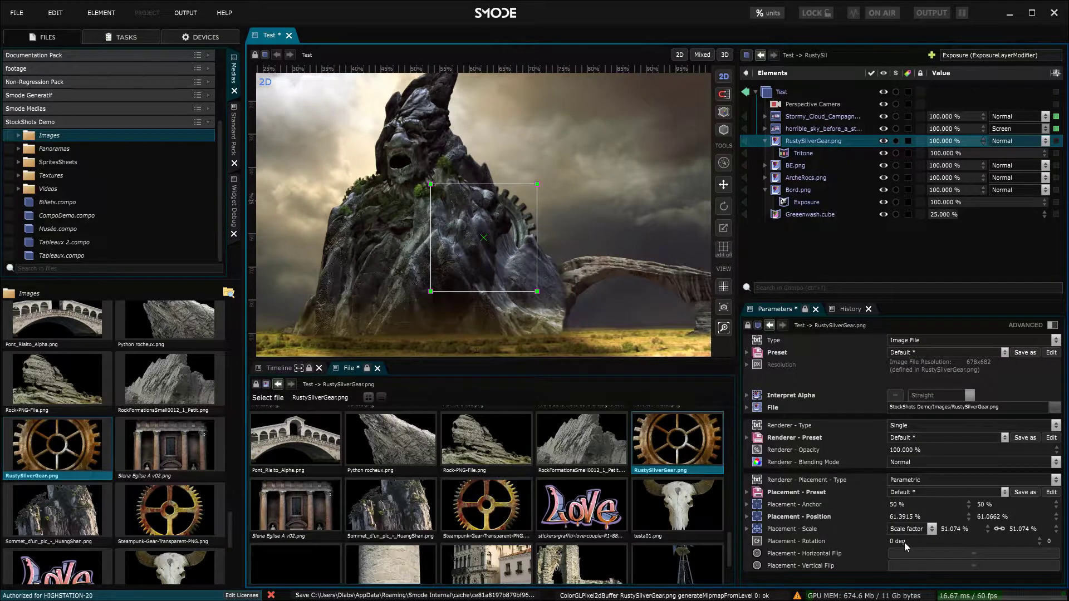
{"action": "right_click", "coordinate": [904, 543]}
{"action": "left_click", "coordinate": [828, 523]}
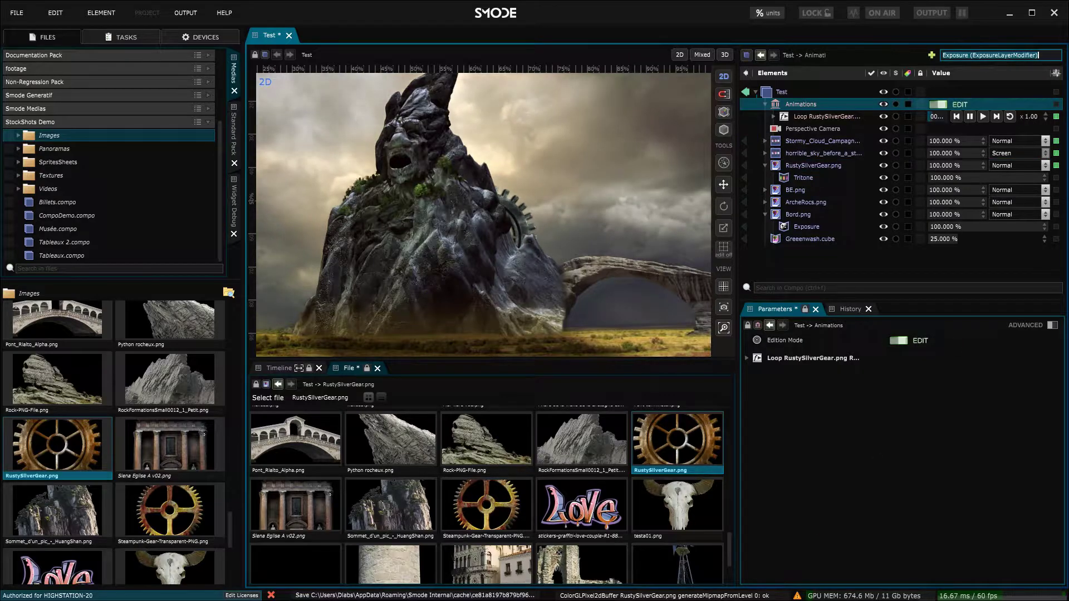
{"action": "left_click", "coordinate": [1030, 116]}
{"action": "type", "text": "0.2"}
{"action": "key", "text": "Return"}
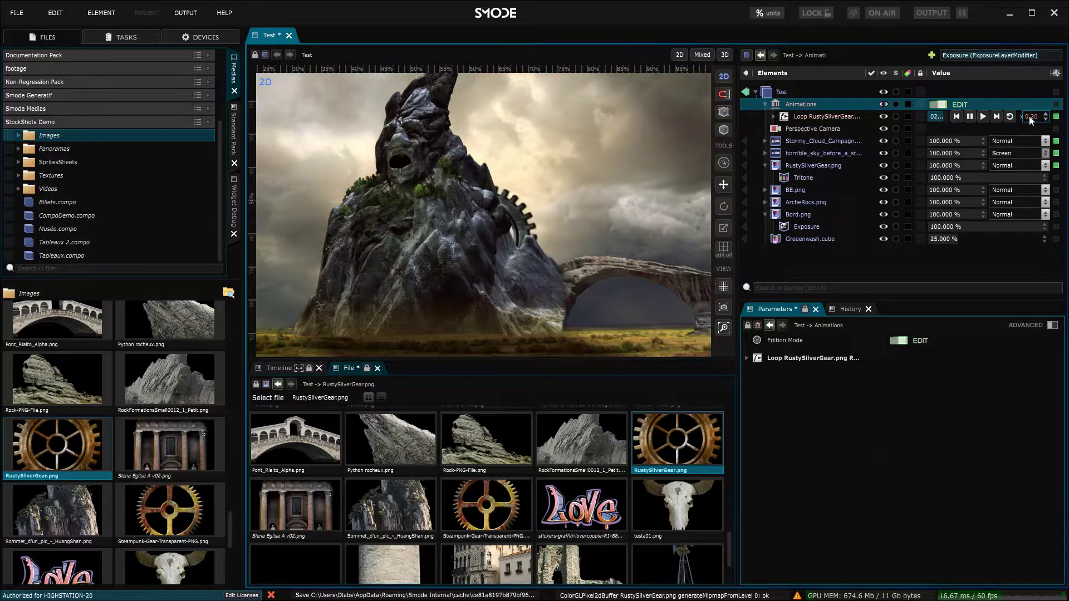
{"action": "left_click", "coordinate": [1030, 117]}
{"action": "type", "text": "0.1"}
{"action": "key", "text": "Return"}
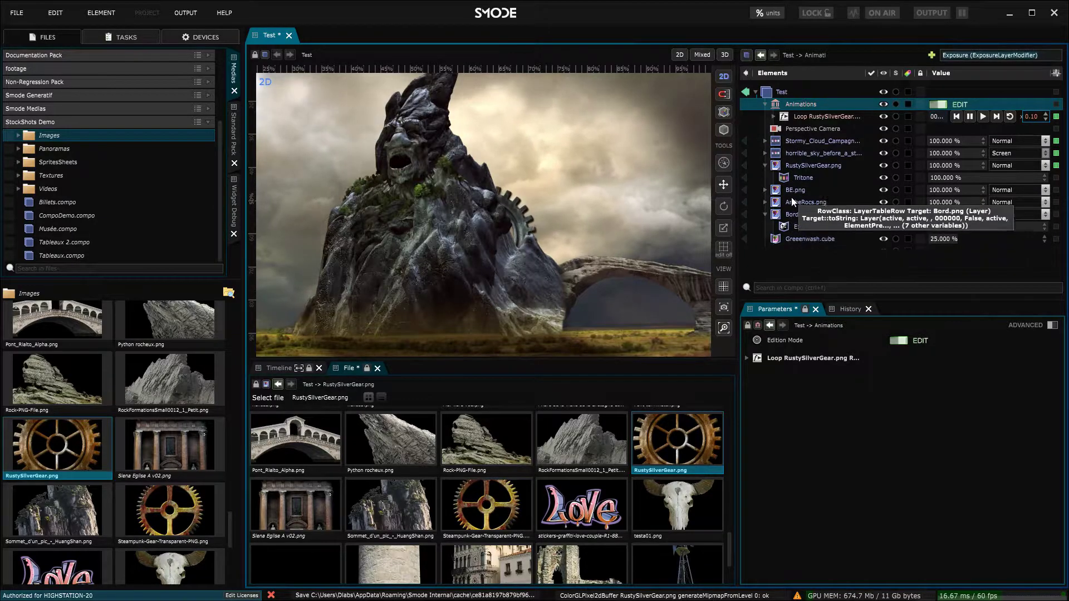
- Duplicate the gear's Parametric renderer with its automation data, scale the copy to about 30 %, and place it left of the rock face
{"action": "left_click", "coordinate": [791, 166]}
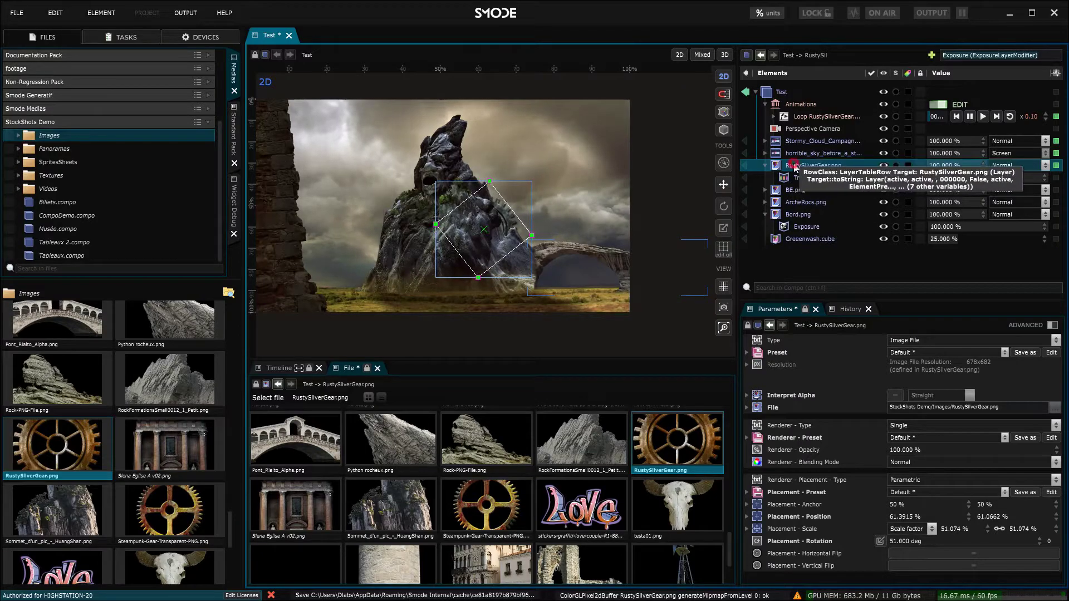
{"action": "left_click", "coordinate": [807, 190]}
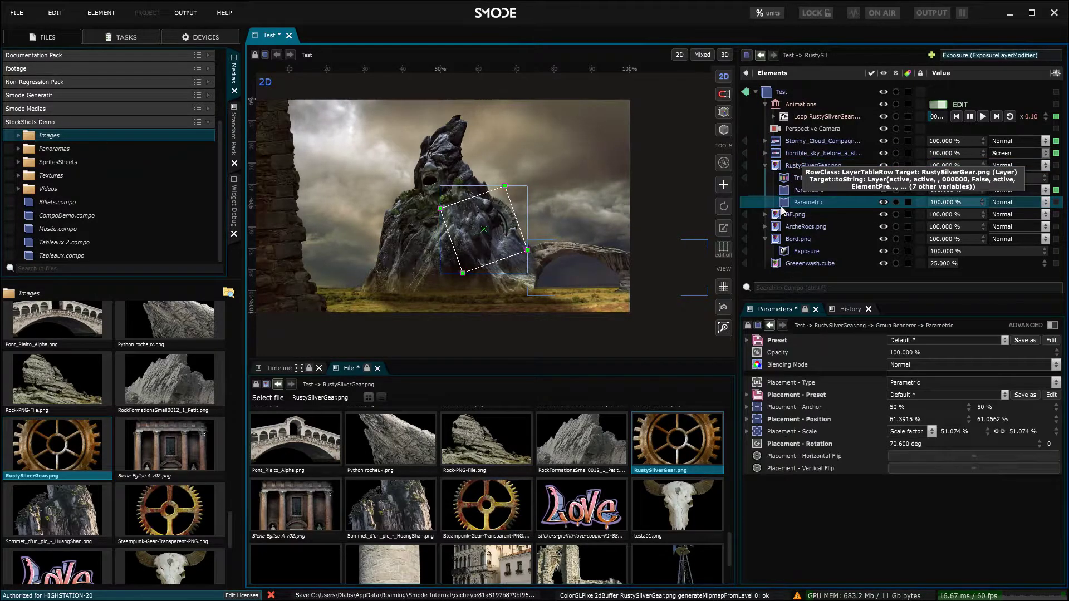
{"action": "left_click", "coordinate": [808, 190]}
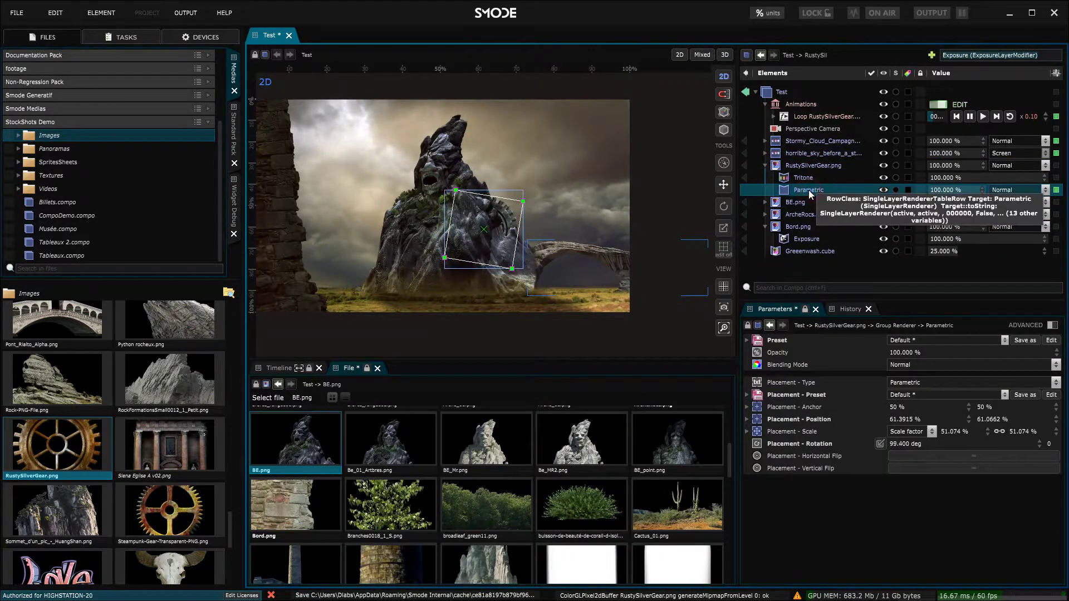
{"action": "key", "text": "ctrl+d"}
{"action": "left_click", "coordinate": [517, 335]}
{"action": "scroll", "coordinate": [539, 169], "scroll_direction": "up", "scroll_amount": 2}
{"action": "left_click_drag", "start_coordinate": [538, 169], "coordinate": [465, 221]}
{"action": "scroll", "coordinate": [399, 168], "scroll_direction": "up", "scroll_amount": 1}
{"action": "left_click_drag", "start_coordinate": [408, 178], "coordinate": [438, 175]}
{"action": "scroll", "coordinate": [478, 238], "scroll_direction": "down", "scroll_amount": 3}
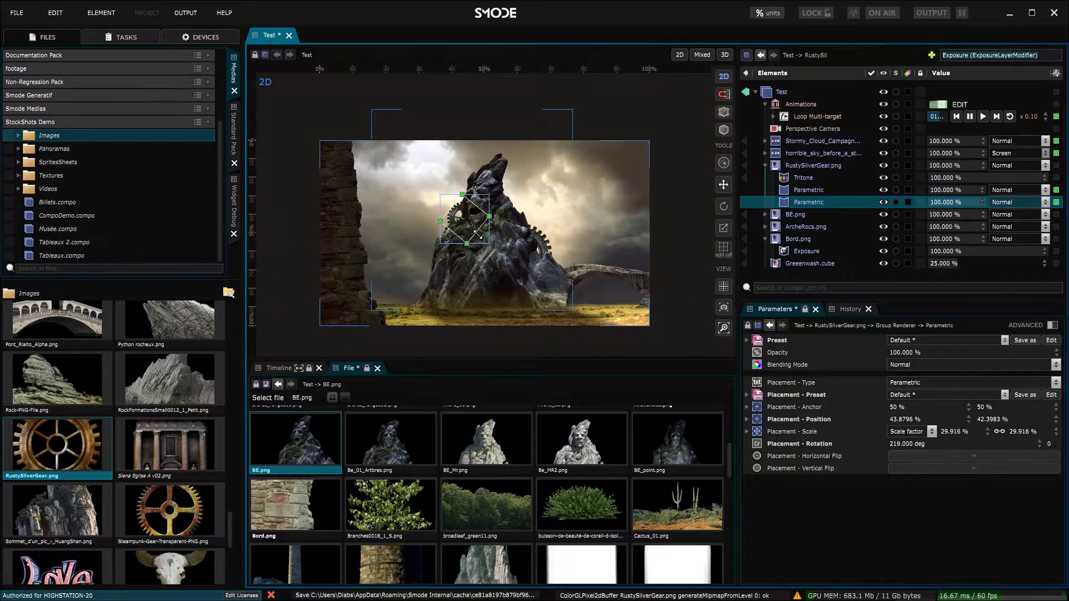
- Duplicate the smaller gear's renderer with its automation data, flip the copy horizontally, and move it right of the rock's head
{"action": "scroll", "coordinate": [482, 217], "scroll_direction": "up", "scroll_amount": 4}
{"action": "left_click_drag", "start_coordinate": [811, 201], "coordinate": [807, 209], "text": "ctrl"}
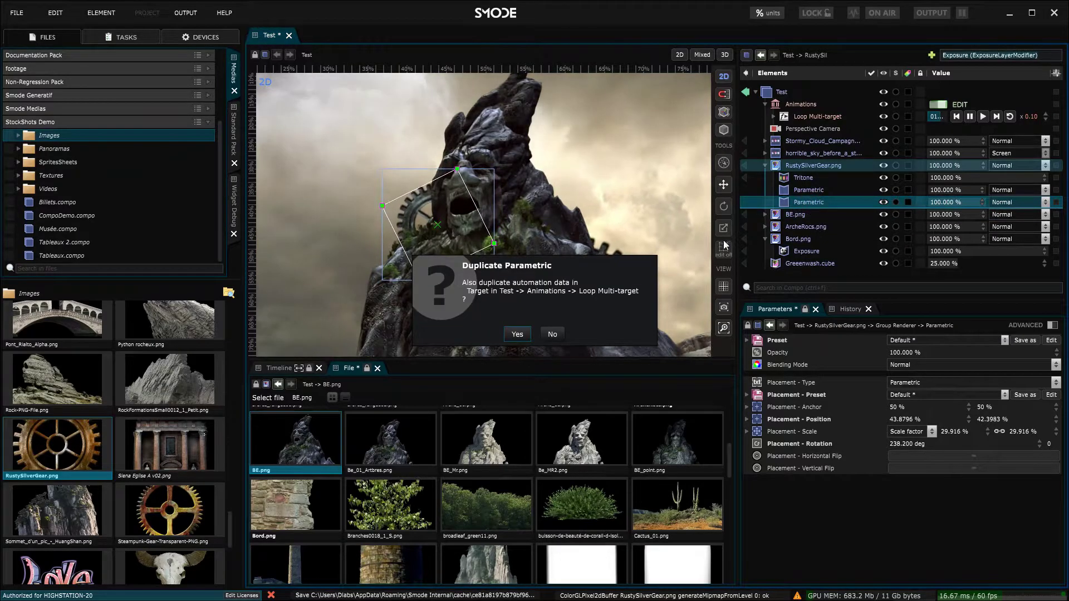
{"action": "left_click", "coordinate": [517, 334]}
{"action": "left_click", "coordinate": [931, 456]}
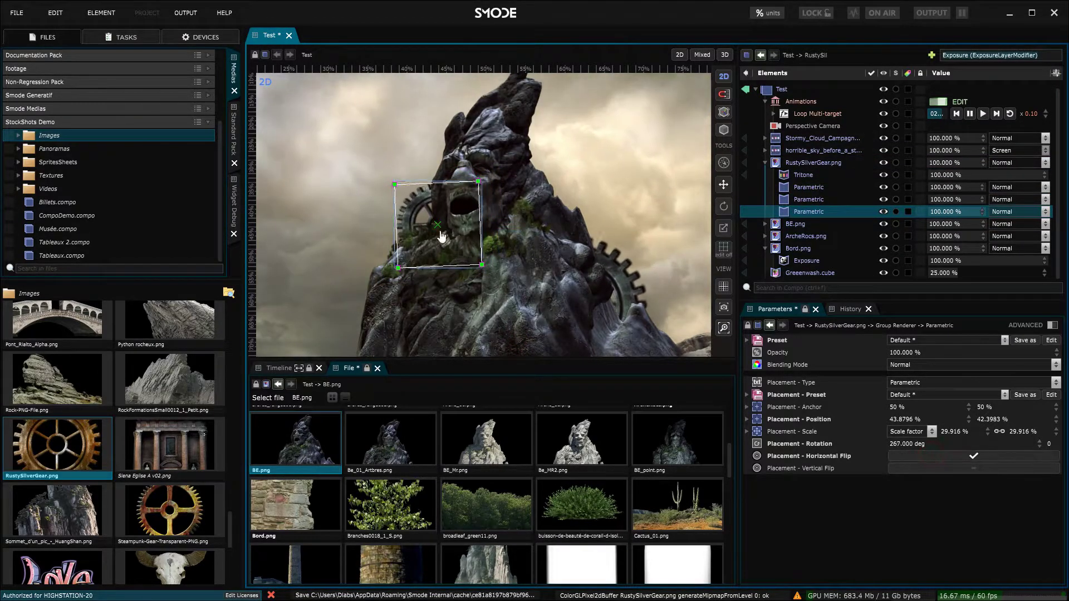
{"action": "left_click_drag", "start_coordinate": [448, 236], "coordinate": [583, 208]}
- Switch the third gear from horizontal to vertical flip, shrink it to about 14.7 %, place it by the left gear, and save
{"action": "left_click", "coordinate": [948, 457]}
{"action": "left_click", "coordinate": [955, 468]}
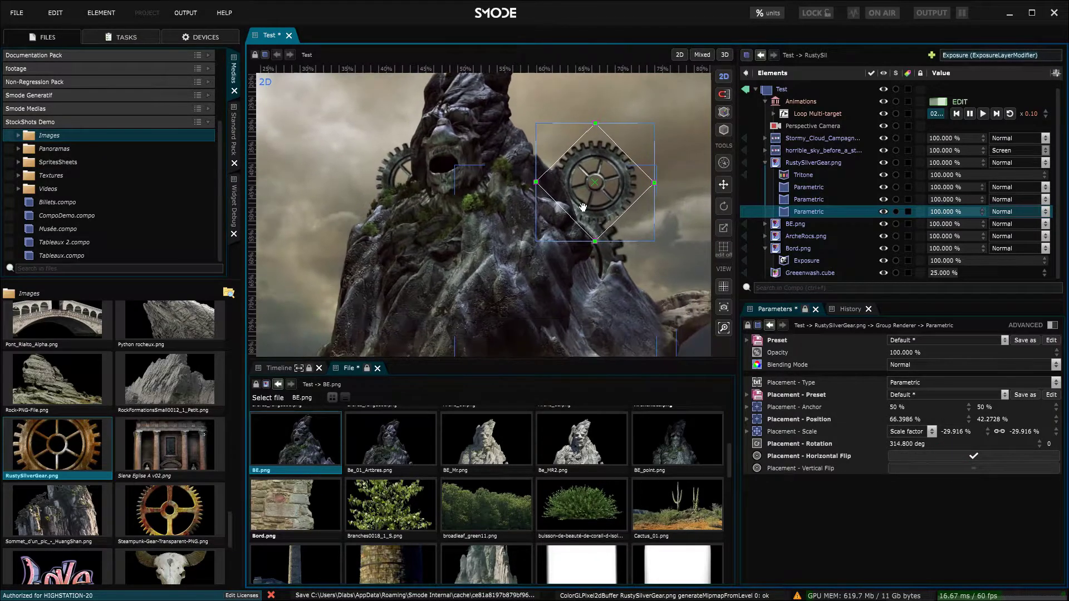
{"action": "scroll", "coordinate": [583, 208], "scroll_direction": "down", "scroll_amount": 2}
{"action": "left_click_drag", "start_coordinate": [597, 243], "coordinate": [445, 158]}
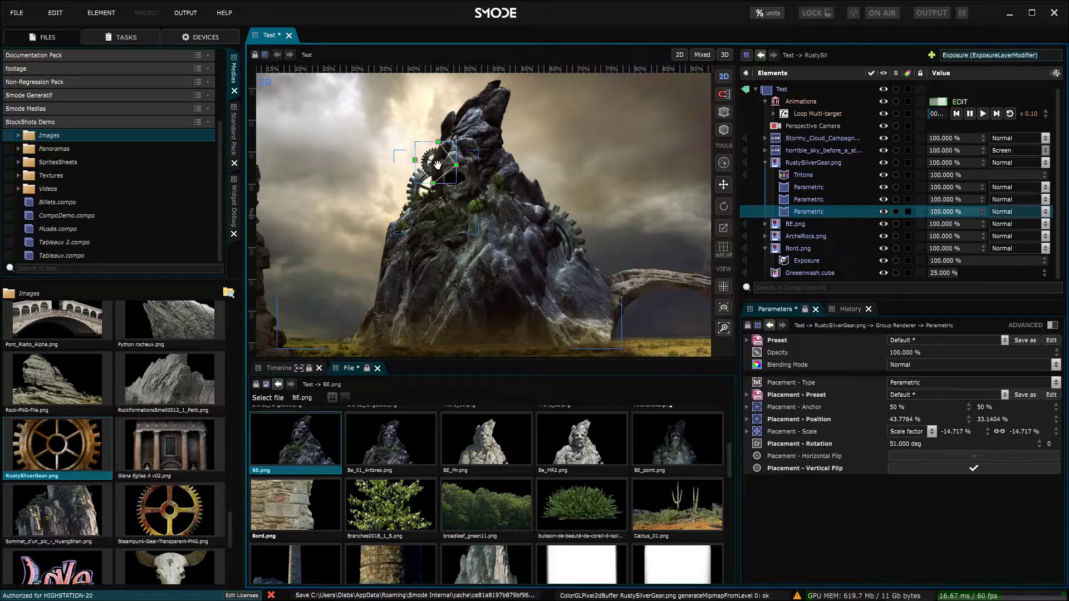
{"action": "key", "text": "ctrl+s"}
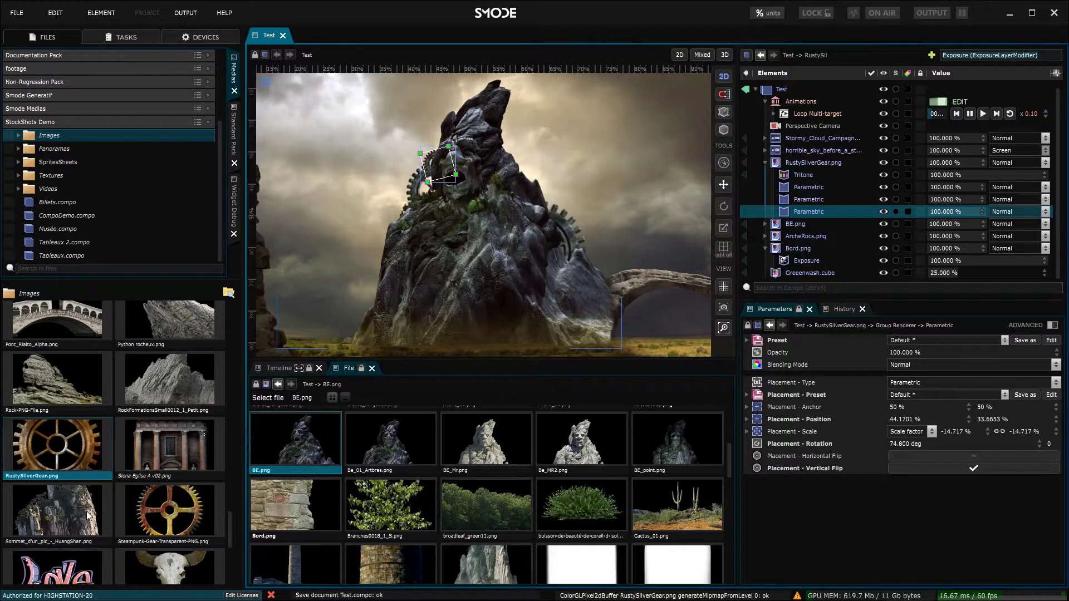
- Insert Wood cabin cabane2.png between BE.png and ArcheRocs.png, scale it to about 24 %, and place it at the rock's foot
{"action": "scroll", "coordinate": [120, 486], "scroll_direction": "down", "scroll_amount": 4}
{"action": "scroll", "coordinate": [131, 478], "scroll_direction": "down", "scroll_amount": 1}
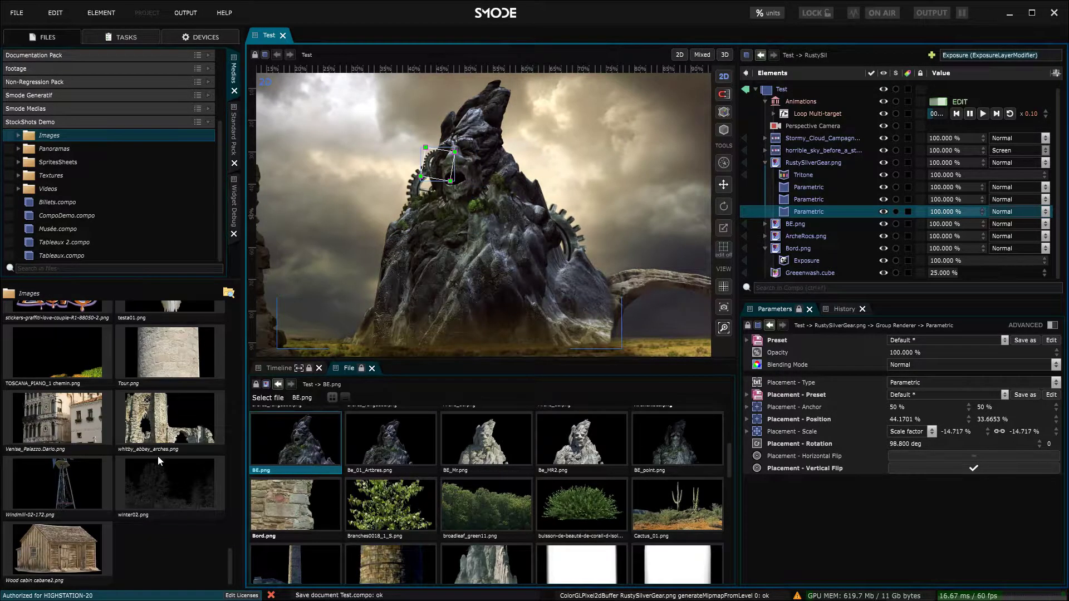
{"action": "scroll", "coordinate": [557, 267], "scroll_direction": "down", "scroll_amount": 2}
{"action": "left_click_drag", "start_coordinate": [61, 550], "coordinate": [873, 230]}
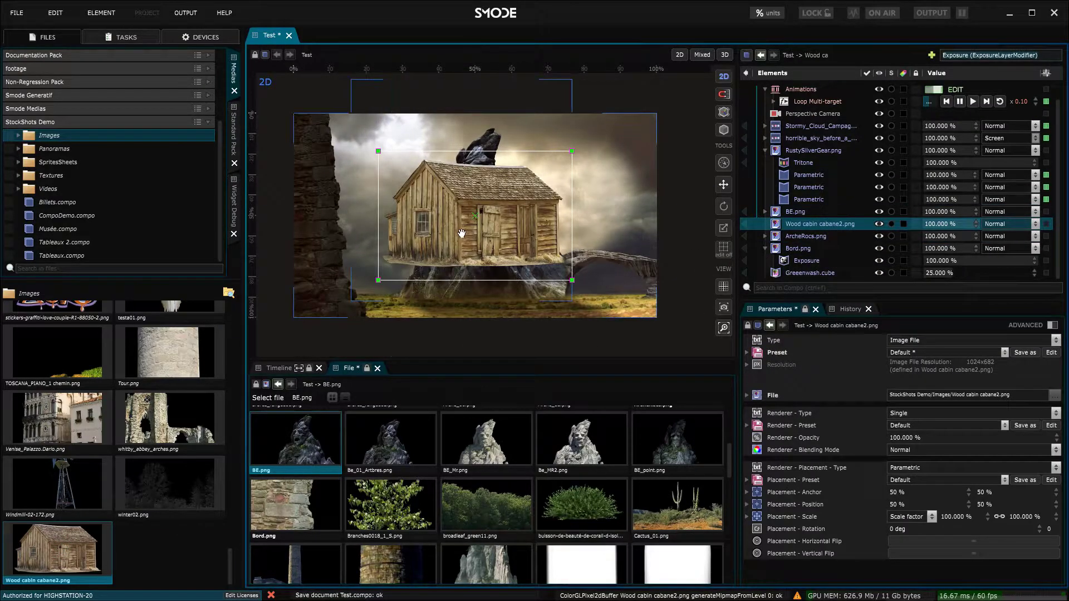
{"action": "left_click_drag", "start_coordinate": [379, 154], "coordinate": [429, 235]}
{"action": "scroll", "coordinate": [527, 246], "scroll_direction": "up", "scroll_amount": 2}
{"action": "scroll", "coordinate": [417, 160], "scroll_direction": "up", "scroll_amount": 2}
- Add an Exposure modifier to the wood cabin and set gamma to 0.83 and exposure to -1.92
{"action": "right_click", "coordinate": [773, 224]}
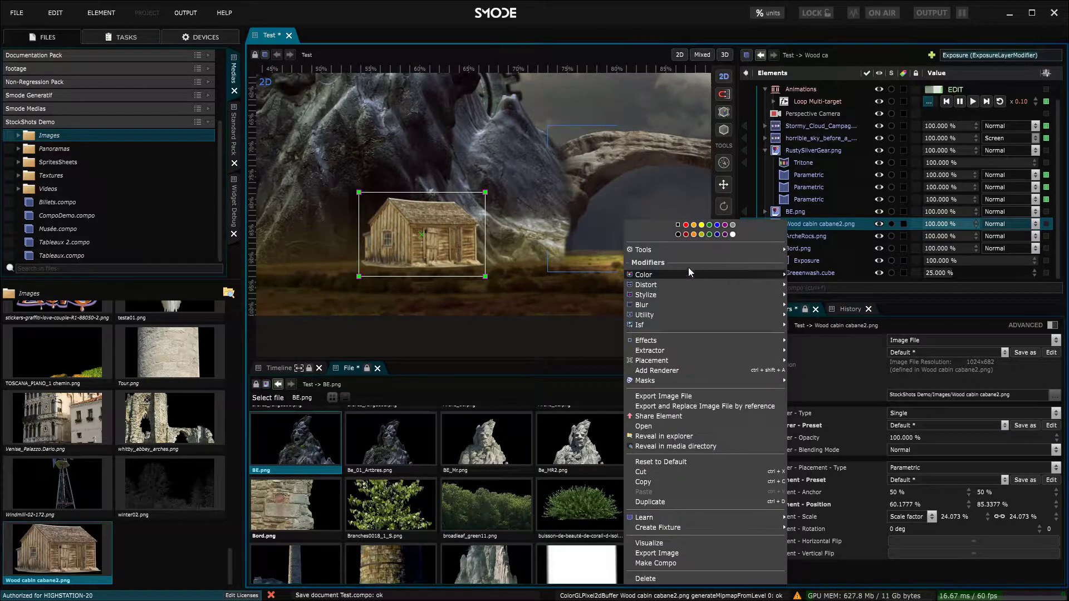
{"action": "mouse_move", "coordinate": [690, 273]}
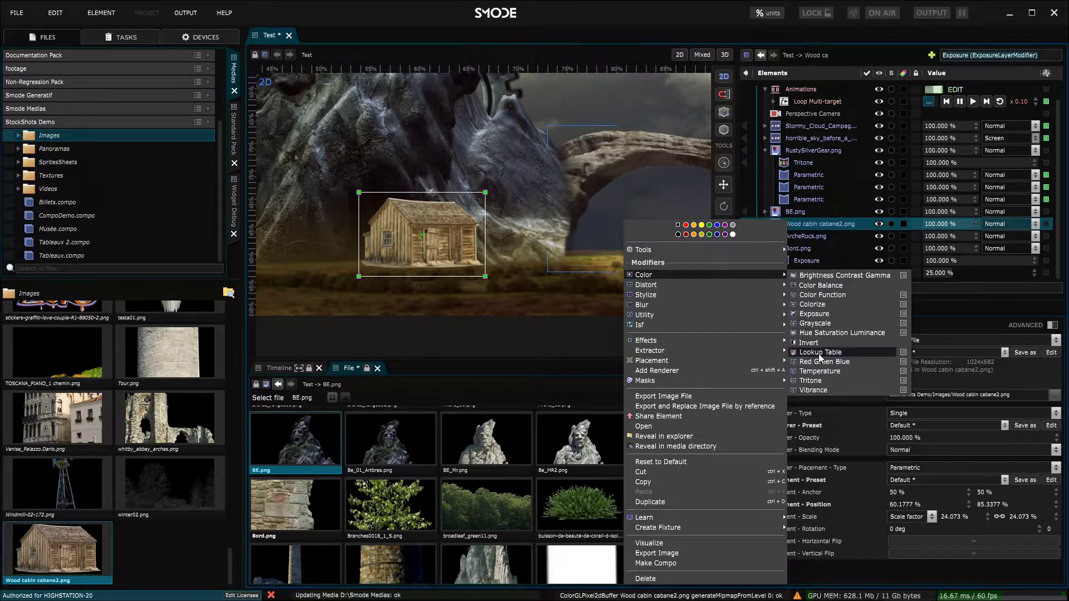
{"action": "left_click", "coordinate": [816, 314]}
{"action": "mouse_move", "coordinate": [907, 389]}
{"action": "left_mouse_down"}
{"action": "mouse_move", "coordinate": [907, 405]}
{"action": "mouse_move", "coordinate": [906, 379]}
{"action": "left_mouse_up"}
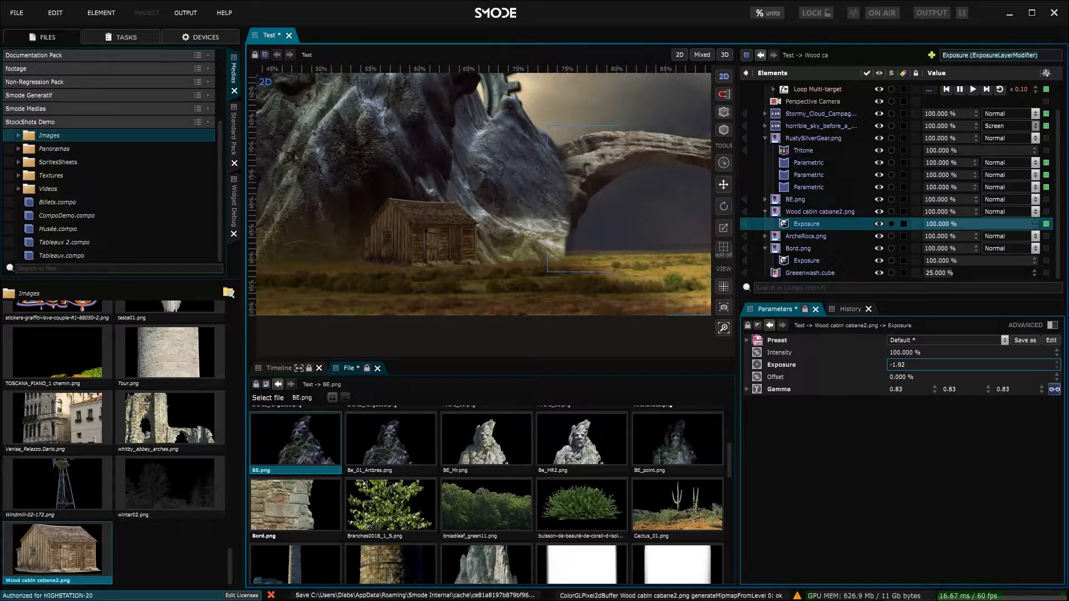
- Add a Color Balance modifier to the cabin with midtones red 0.2 % and blue 14.3 %, highlights red -16.7 % and green 0.1 %
{"action": "scroll", "coordinate": [545, 260], "scroll_direction": "down", "scroll_amount": 5}
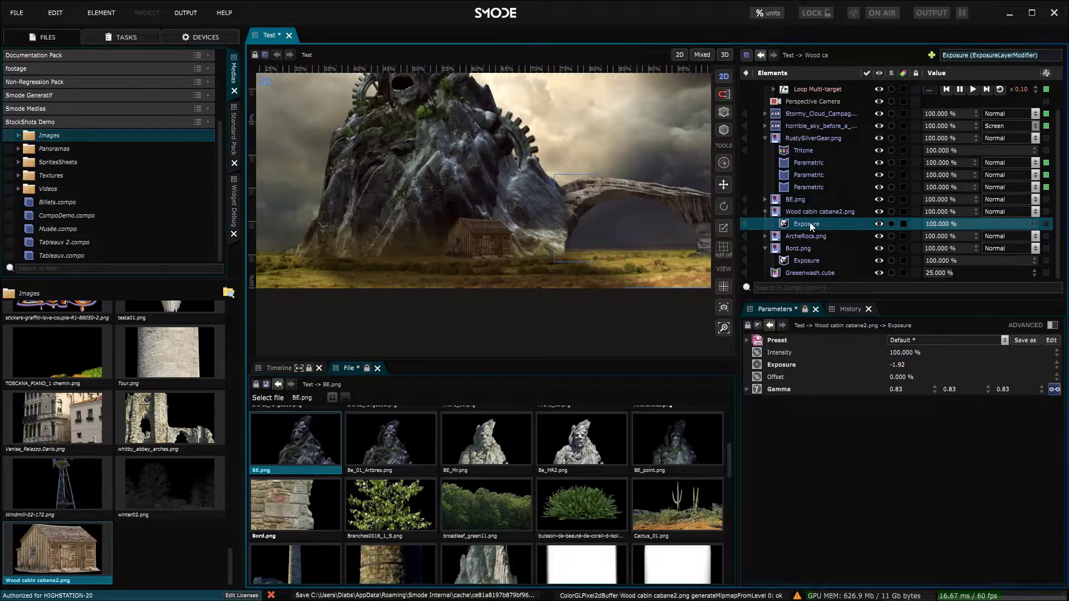
{"action": "right_click", "coordinate": [800, 215]}
{"action": "mouse_move", "coordinate": [700, 264]}
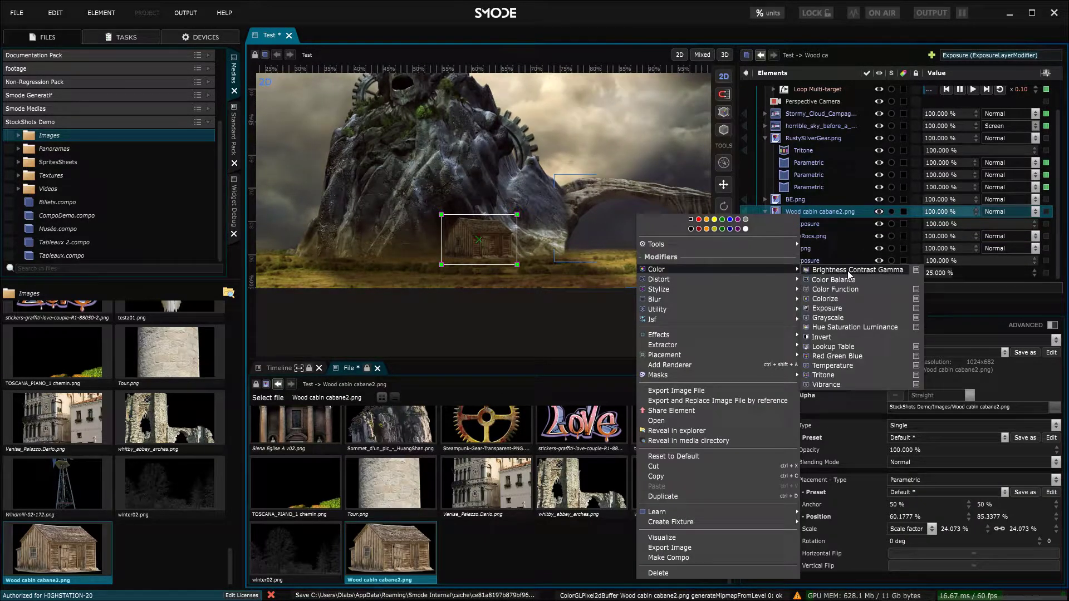
{"action": "left_click", "coordinate": [860, 269]}
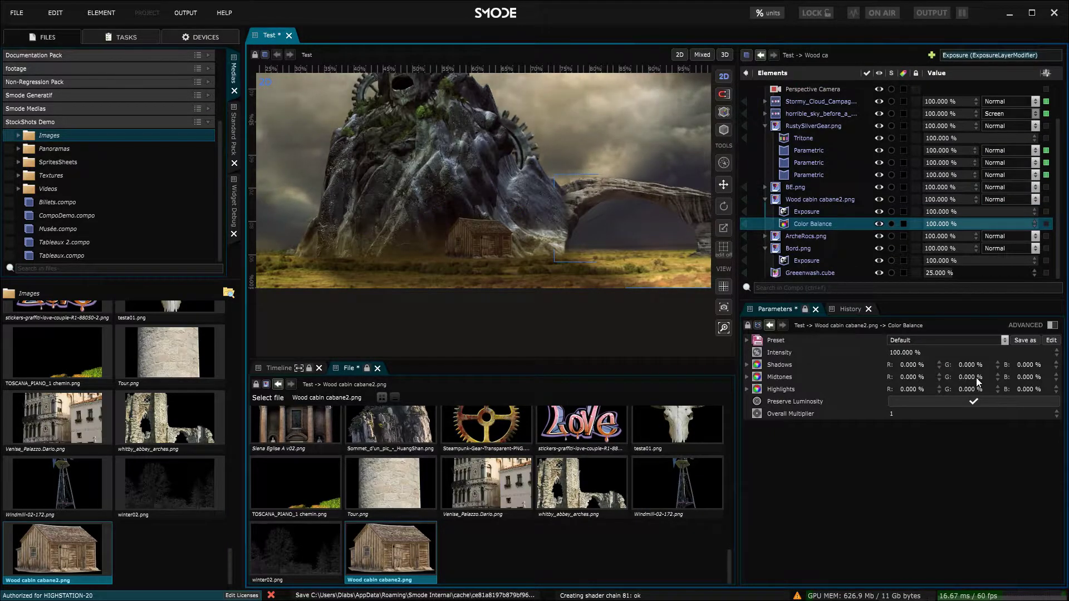
{"action": "left_click_drag", "start_coordinate": [1028, 379], "coordinate": [1039, 376]}
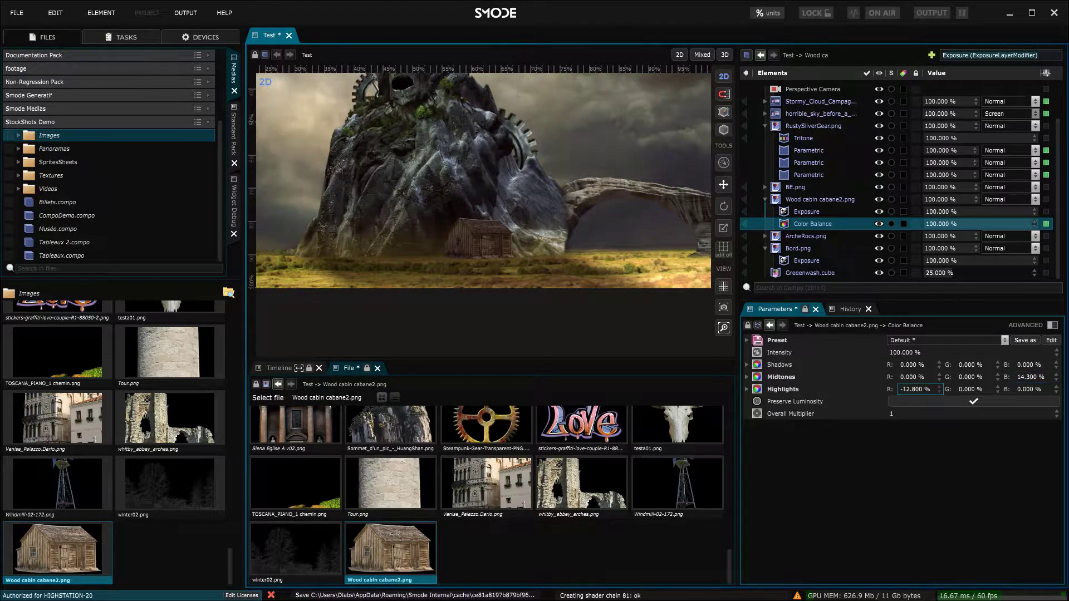
{"action": "left_click_drag", "start_coordinate": [916, 390], "coordinate": [952, 390]}
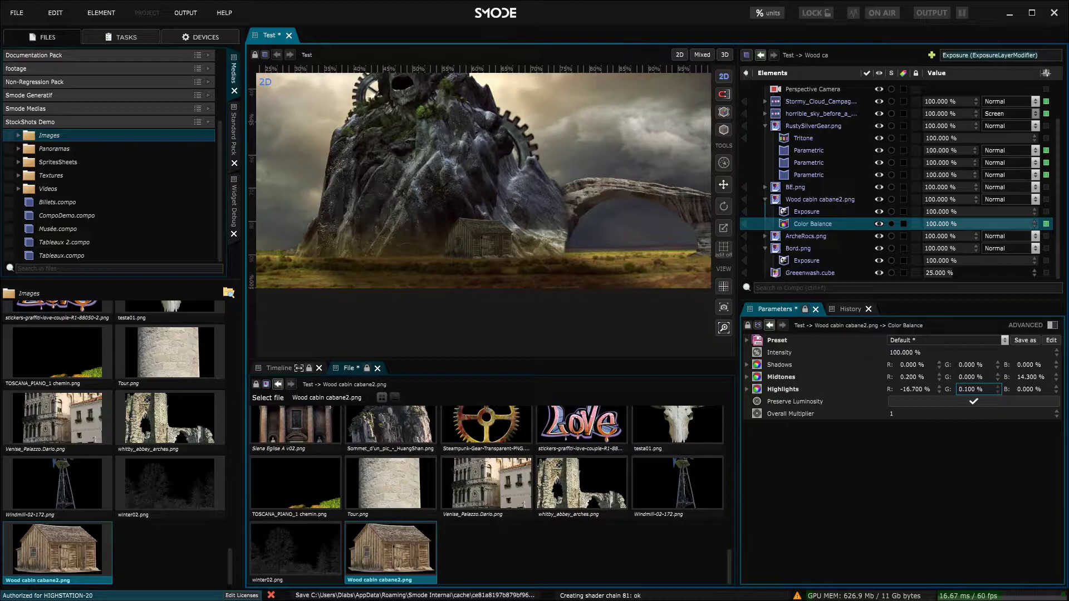
- Save the composition with the colour-corrected wood cabin
{"action": "scroll", "coordinate": [499, 247], "scroll_direction": "down", "scroll_amount": 3}
{"action": "scroll", "coordinate": [593, 260], "scroll_direction": "up", "scroll_amount": 2}
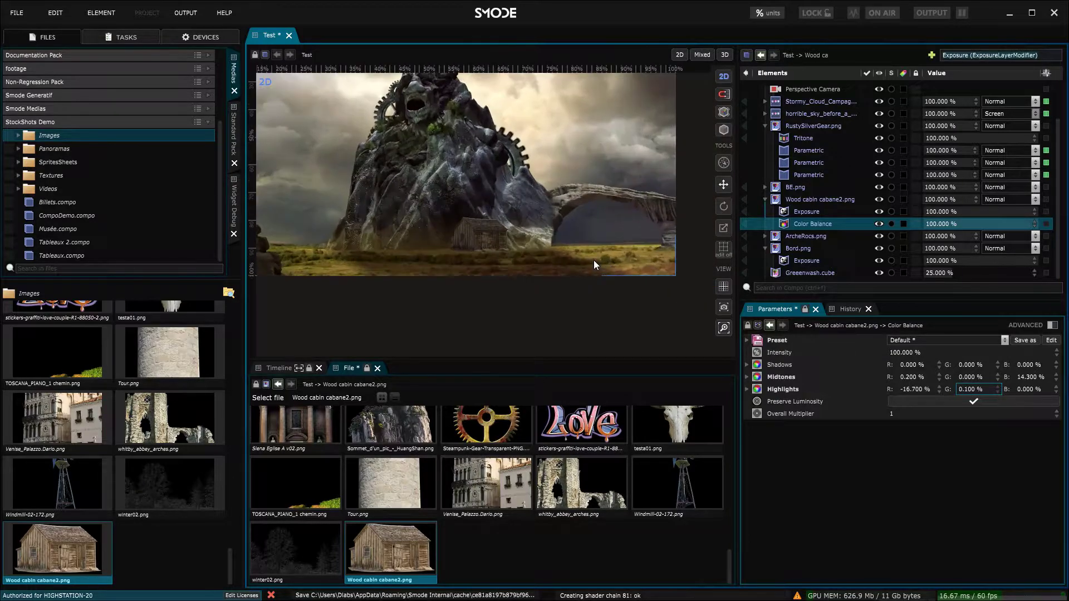
{"action": "key", "text": "ctrl+s"}
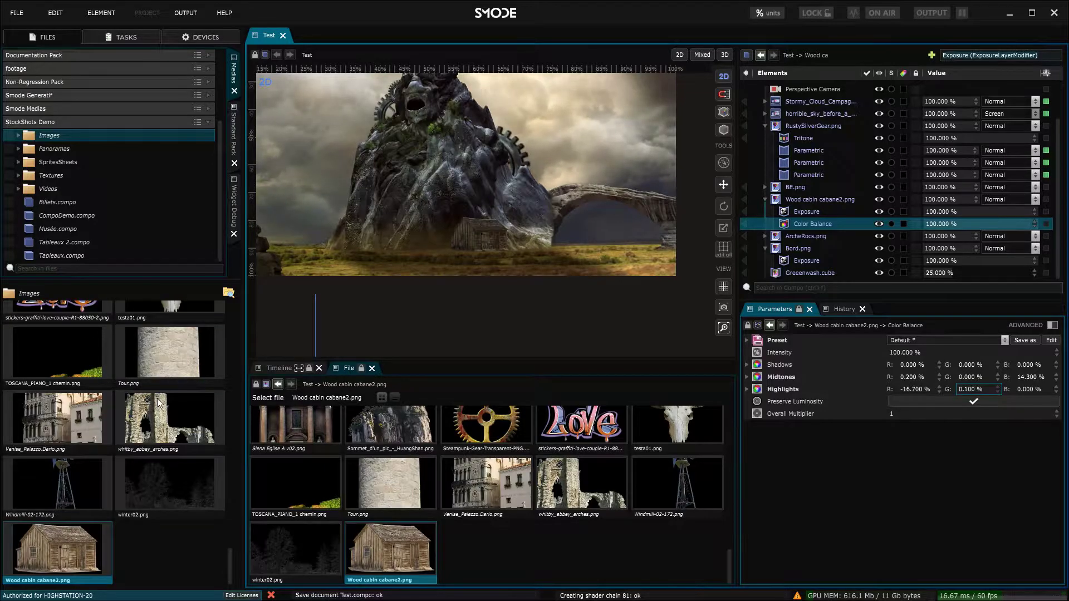
{"action": "scroll", "coordinate": [167, 412], "scroll_direction": "up", "scroll_amount": 10}
{"action": "scroll", "coordinate": [158, 405], "scroll_direction": "down", "scroll_amount": 5}
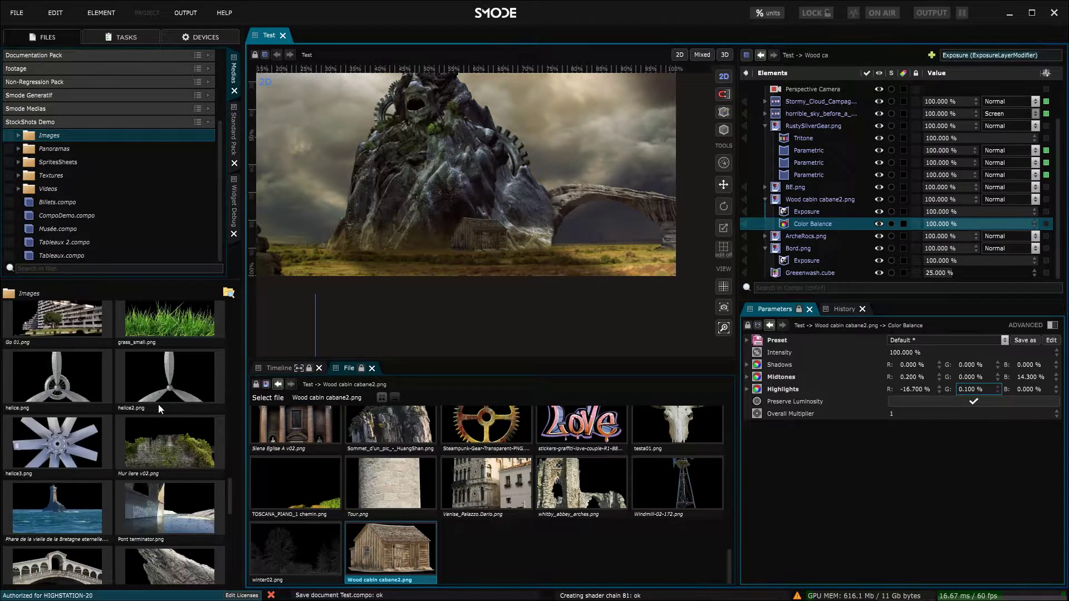
{"action": "left_click_drag", "start_coordinate": [178, 449], "coordinate": [934, 275]}
{"action": "scroll", "coordinate": [452, 191], "scroll_direction": "down", "scroll_amount": 2}
{"action": "left_click_drag", "start_coordinate": [451, 191], "coordinate": [427, 215]}
{"action": "key", "text": "Delete"}
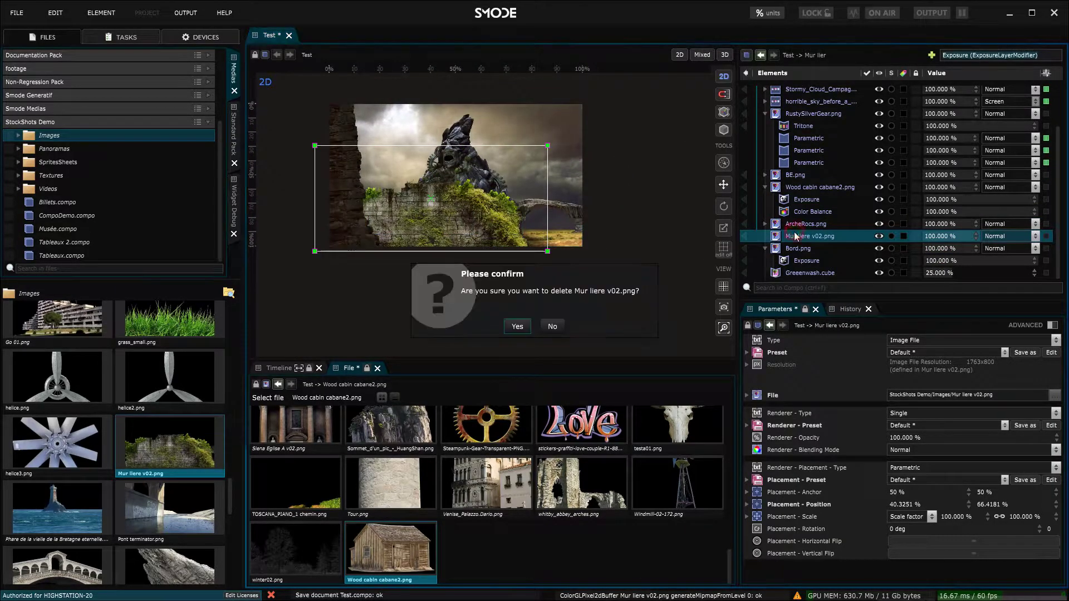
{"action": "key", "text": "Return"}
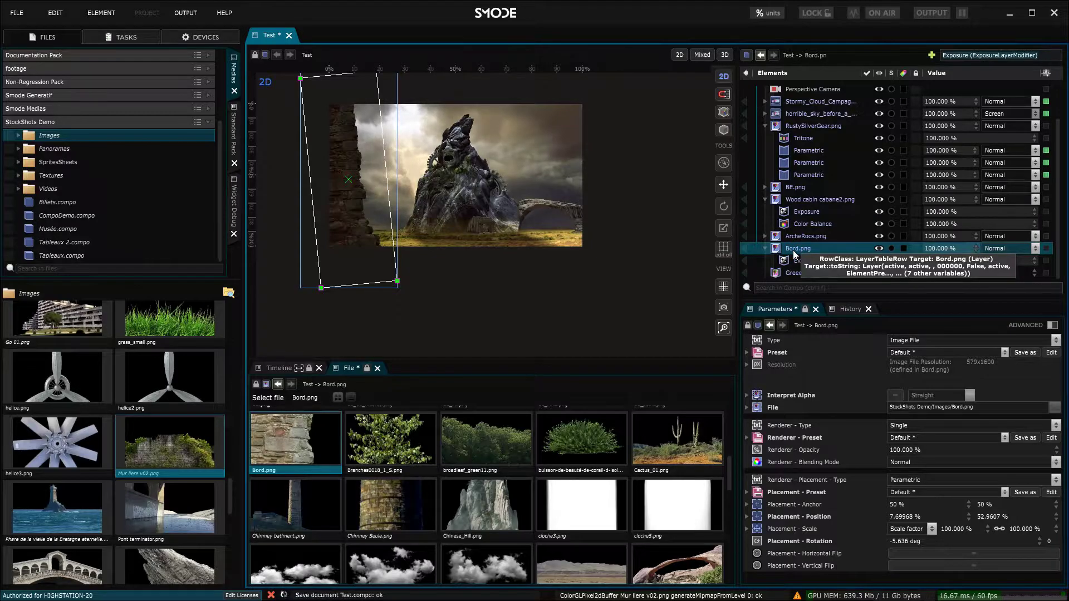
- Duplicate the Bord.png wall, rotate the copy to frame the image's right edge, and shift the left wall outward to about 3.5 %, 54.1 %
{"action": "key", "text": "ctrl+d"}
{"action": "left_click_drag", "start_coordinate": [362, 238], "coordinate": [539, 233]}
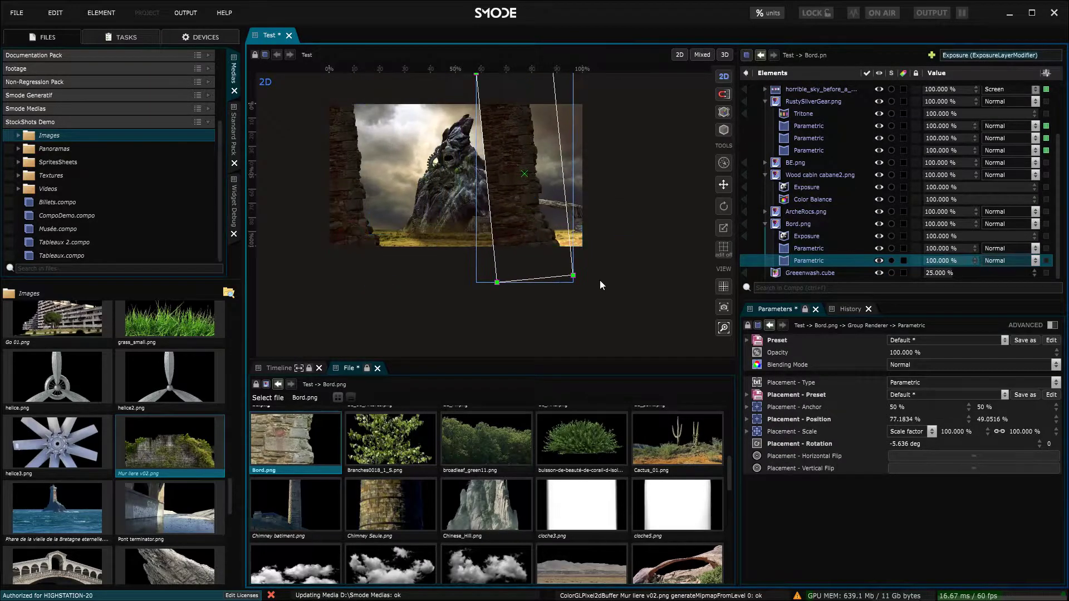
{"action": "left_click_drag", "start_coordinate": [581, 281], "coordinate": [635, 137]}
{"action": "left_click", "coordinate": [818, 248]}
{"action": "left_click_drag", "start_coordinate": [406, 200], "coordinate": [395, 202]}
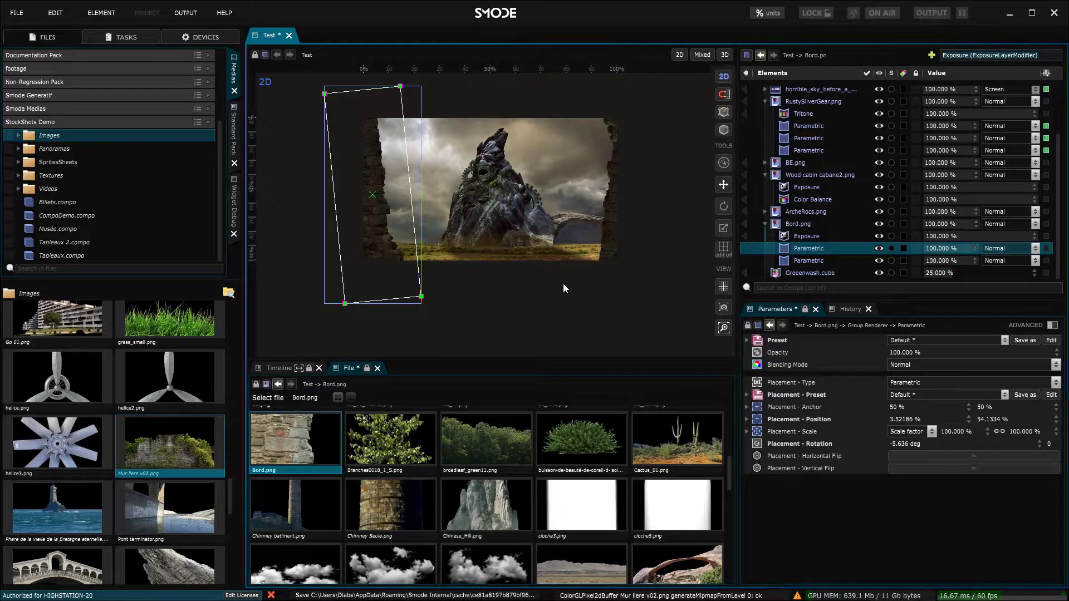
- Try Branches0018_1_S.png above Bord.png as foliage in the picture's upper-left corner
{"action": "scroll", "coordinate": [543, 292], "scroll_direction": "up", "scroll_amount": 1}
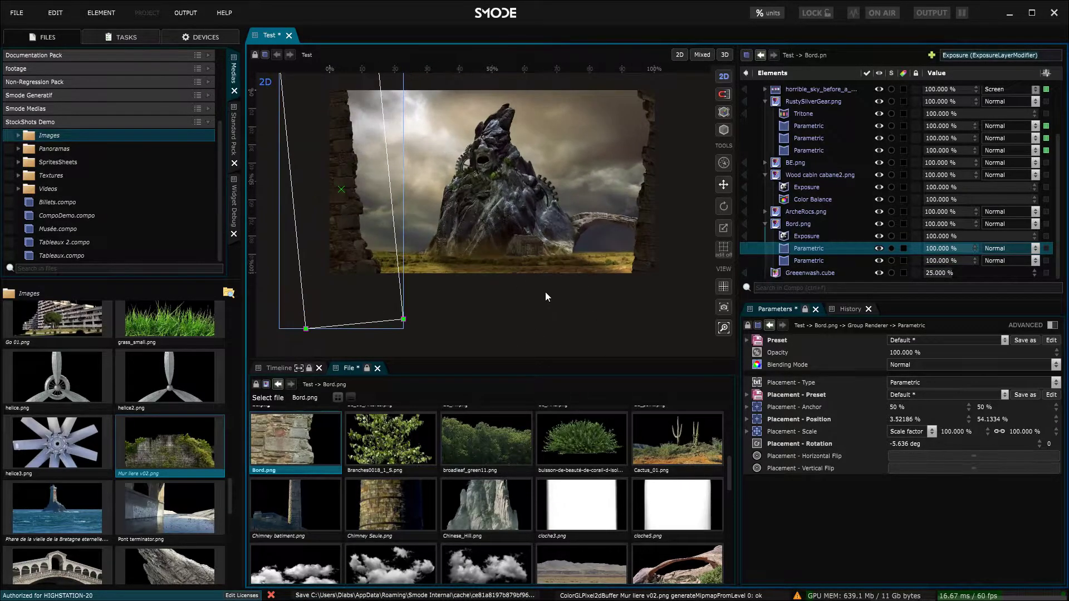
{"action": "left_click_drag", "start_coordinate": [555, 271], "coordinate": [513, 274]}
{"action": "scroll", "coordinate": [516, 277], "scroll_direction": "up", "scroll_amount": 1}
{"action": "scroll", "coordinate": [528, 285], "scroll_direction": "down", "scroll_amount": 1}
{"action": "left_click_drag", "start_coordinate": [379, 432], "coordinate": [849, 256]}
{"action": "scroll", "coordinate": [526, 184], "scroll_direction": "down", "scroll_amount": 1}
{"action": "left_click_drag", "start_coordinate": [527, 183], "coordinate": [405, 160]}
{"action": "scroll", "coordinate": [536, 526], "scroll_direction": "down", "scroll_amount": 6}
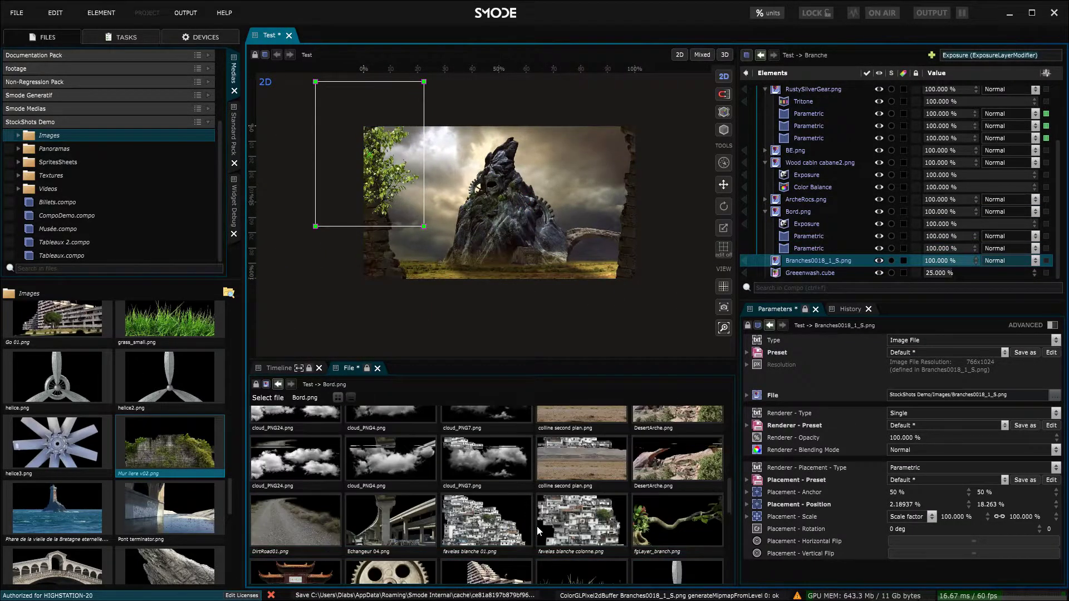
{"action": "scroll", "coordinate": [546, 524], "scroll_direction": "up", "scroll_amount": 10}
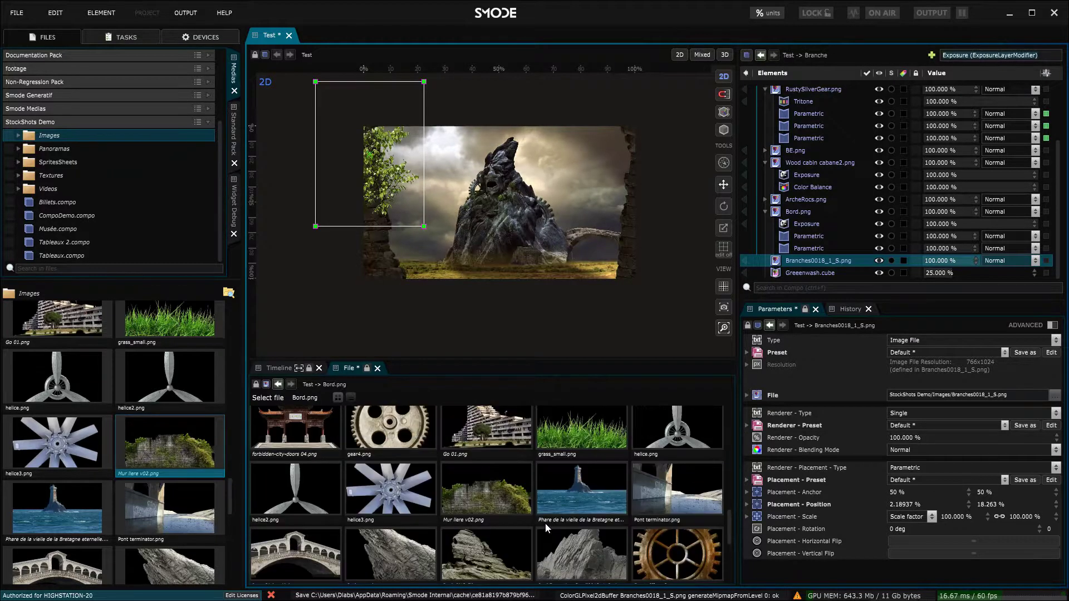
- Insert the 18534933 top-view decorative plant image above Bord.png and delete the Branches0018_1_S.png layer
{"action": "left_click_drag", "start_coordinate": [296, 522], "coordinate": [825, 270]}
{"action": "left_click", "coordinate": [812, 248]}
{"action": "key", "text": "Delete"}
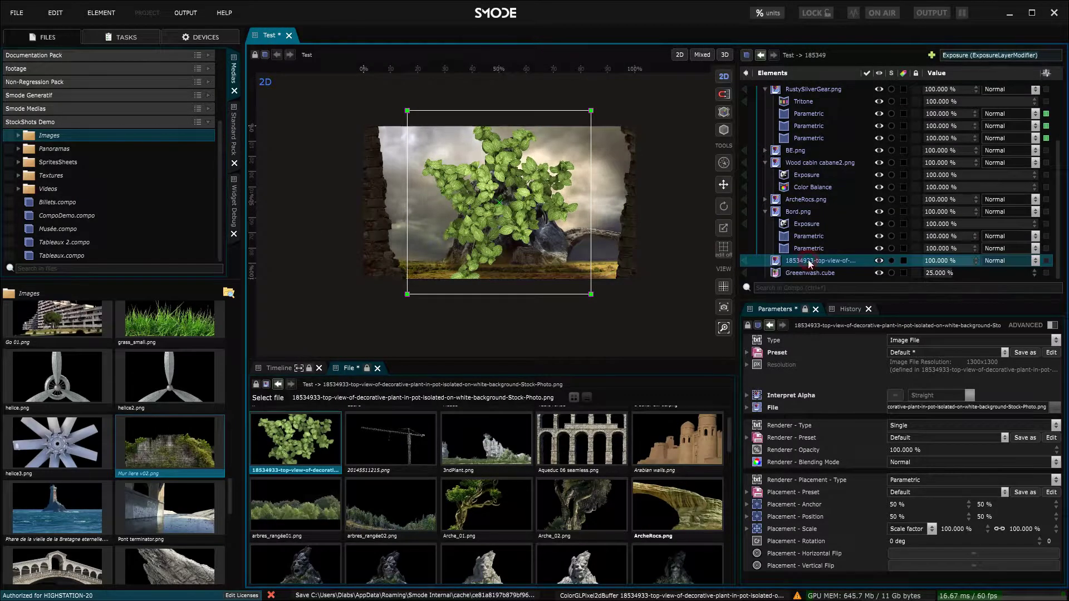
- Scale the plant to about 59.3 %, rotate it about 25.7 deg, and place it in the upper-left corner at about 9.7 %, 14.4 %
{"action": "left_click_drag", "start_coordinate": [524, 222], "coordinate": [422, 175]}
{"action": "scroll", "coordinate": [515, 175], "scroll_direction": "down", "scroll_amount": 3}
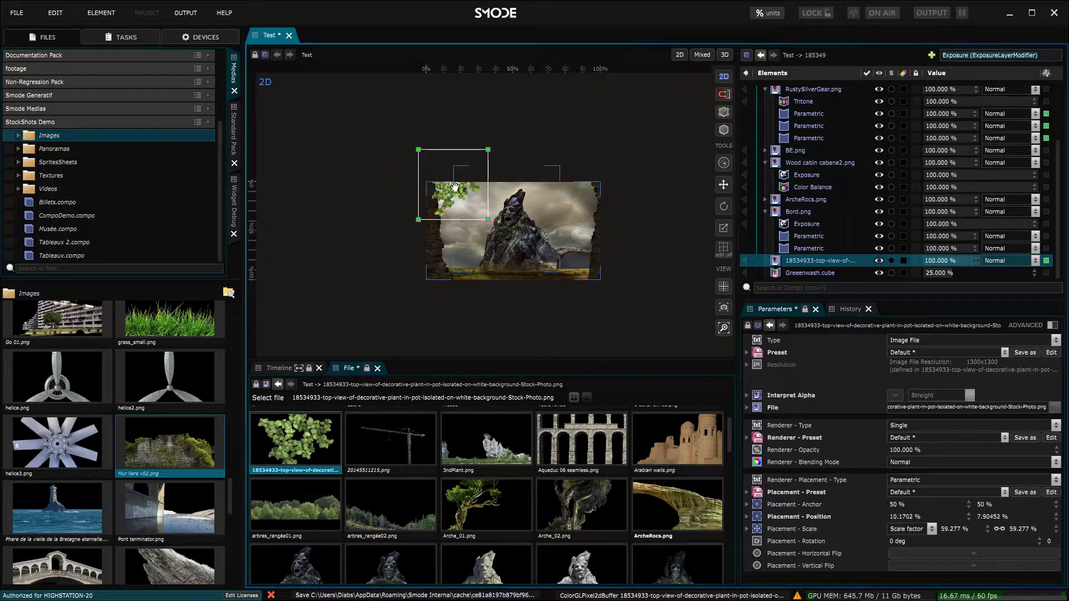
{"action": "left_click_drag", "start_coordinate": [454, 187], "coordinate": [440, 199]}
{"action": "scroll", "coordinate": [466, 164], "scroll_direction": "up", "scroll_amount": 3}
{"action": "left_click_drag", "start_coordinate": [477, 108], "coordinate": [502, 148]}
- Add a 2D Transform modifier to the plant and give its frame a slight rotation of about 1.9 deg
{"action": "right_click", "coordinate": [810, 264]}
{"action": "left_click", "coordinate": [867, 301]}
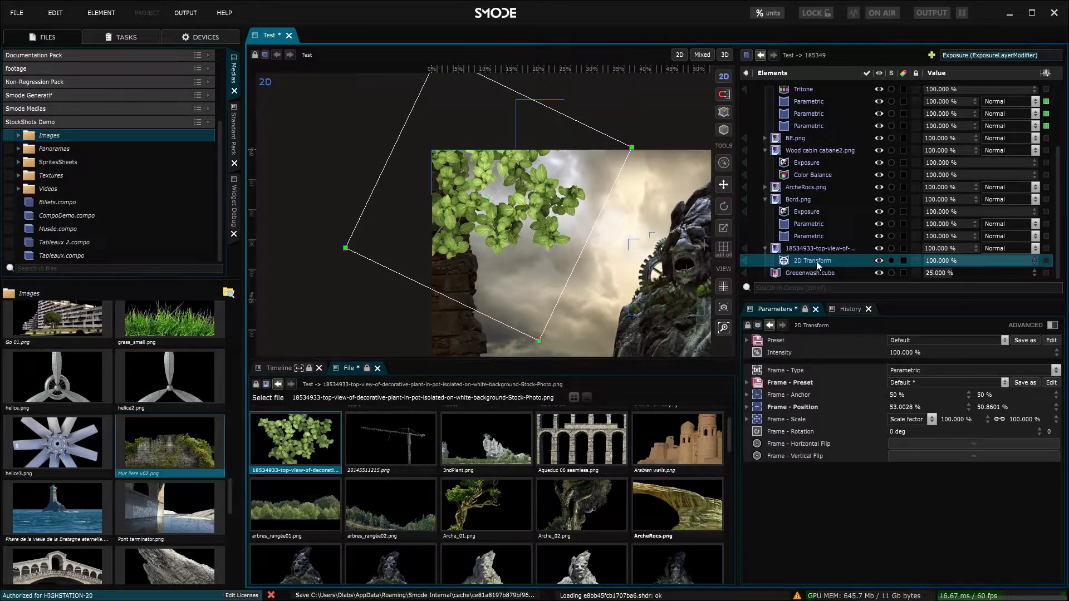
{"action": "left_click_drag", "start_coordinate": [894, 431], "coordinate": [936, 269]}
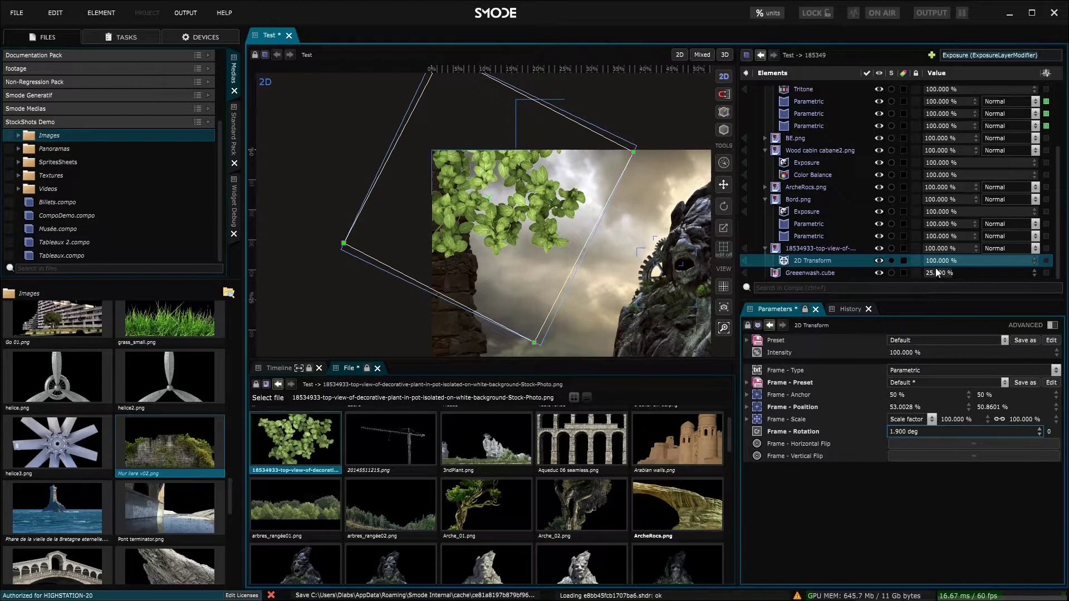
- Add a Noise Mask to the plant's 2D Transform, play it standalone, and fine-tune the transform's rotation
{"action": "right_click", "coordinate": [796, 260]}
{"action": "mouse_move", "coordinate": [724, 299]}
{"action": "left_click", "coordinate": [840, 339]}
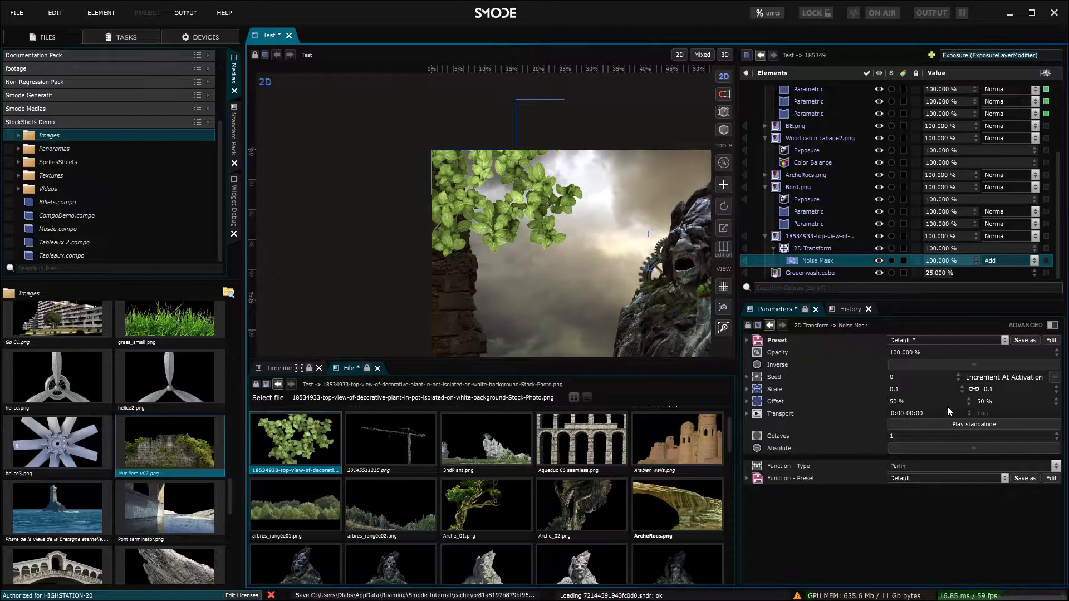
{"action": "scroll", "coordinate": [490, 218], "scroll_direction": "up", "scroll_amount": 3}
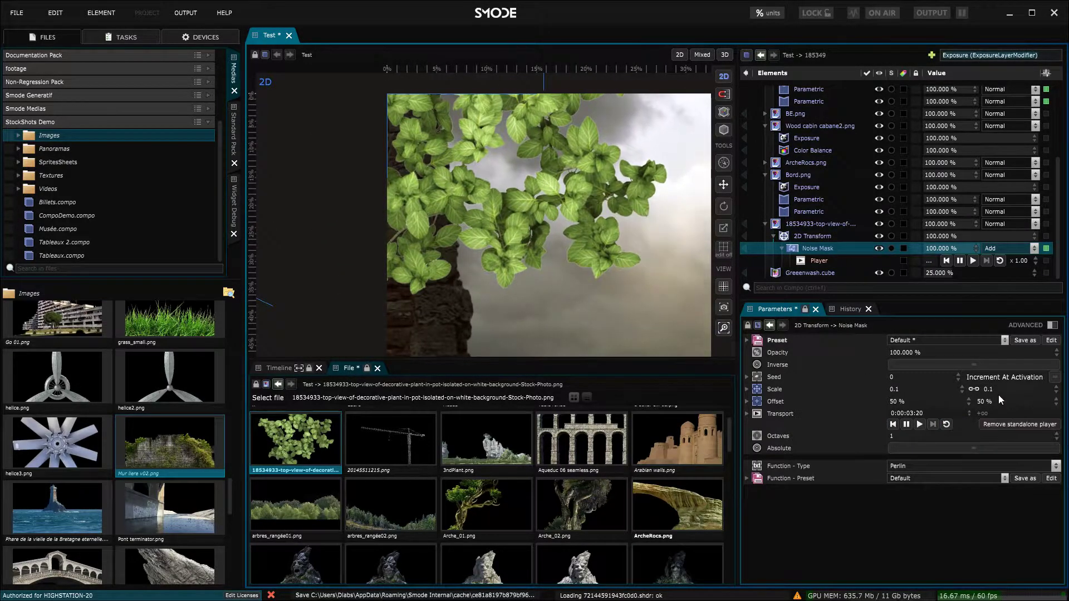
{"action": "left_click", "coordinate": [809, 238]}
{"action": "left_click_drag", "start_coordinate": [894, 432], "coordinate": [894, 421]}
- Copy Bord.png's Exposure modifier onto the plant layer and set its exposure to -1.68
{"action": "left_click_drag", "start_coordinate": [506, 219], "coordinate": [548, 216]}
{"action": "scroll", "coordinate": [548, 217], "scroll_direction": "down", "scroll_amount": 3}
{"action": "left_click_drag", "start_coordinate": [802, 187], "coordinate": [803, 228]}
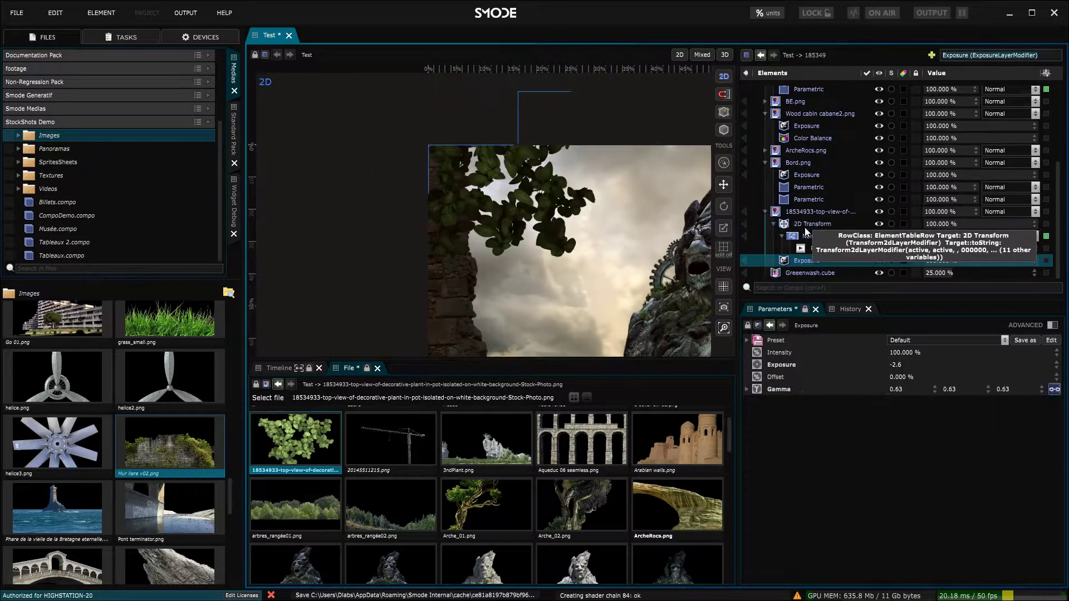
{"action": "left_click", "coordinate": [923, 364]}
{"action": "type", "text": "-0.92"}
{"action": "left_click_drag", "start_coordinate": [923, 365], "coordinate": [881, 365]}
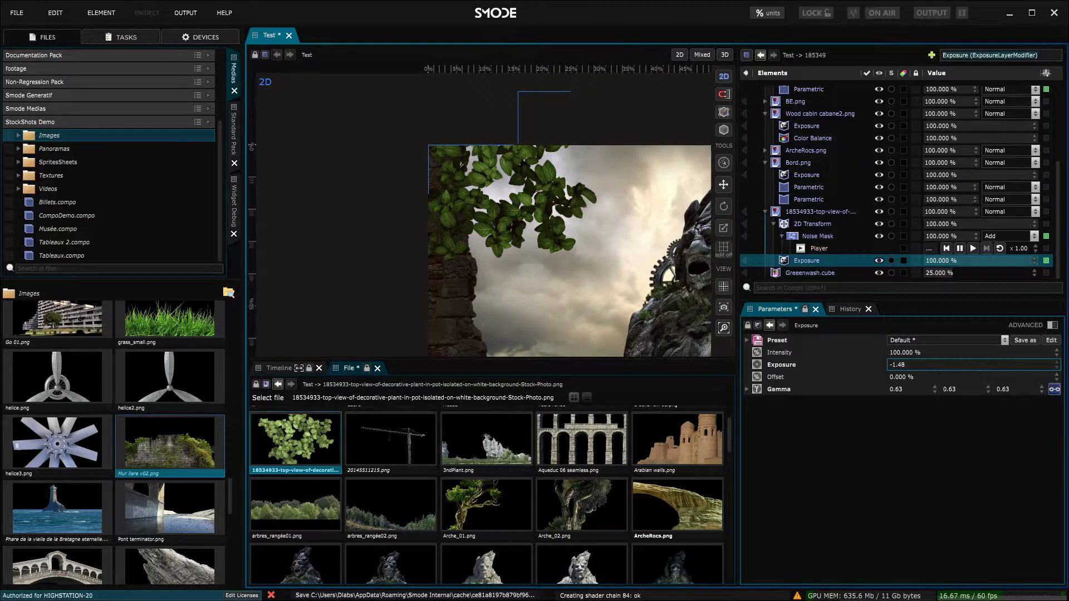
- Duplicate the plant into the upper-right corner at about 95 %, 1.9 %, rotated to about 53.2 deg and scaled to about 66.3 %
{"action": "scroll", "coordinate": [526, 210], "scroll_direction": "down", "scroll_amount": 3}
{"action": "left_click_drag", "start_coordinate": [650, 244], "coordinate": [483, 211]}
{"action": "scroll", "coordinate": [486, 212], "scroll_direction": "down", "scroll_amount": 2}
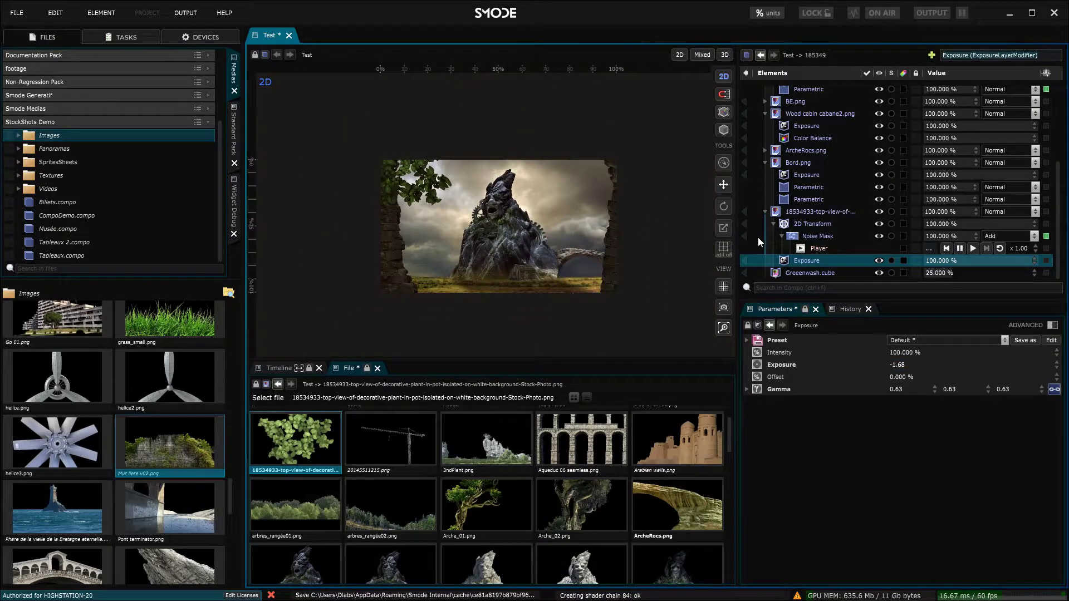
{"action": "left_click", "coordinate": [812, 213]}
{"action": "key", "text": "ctrl+d"}
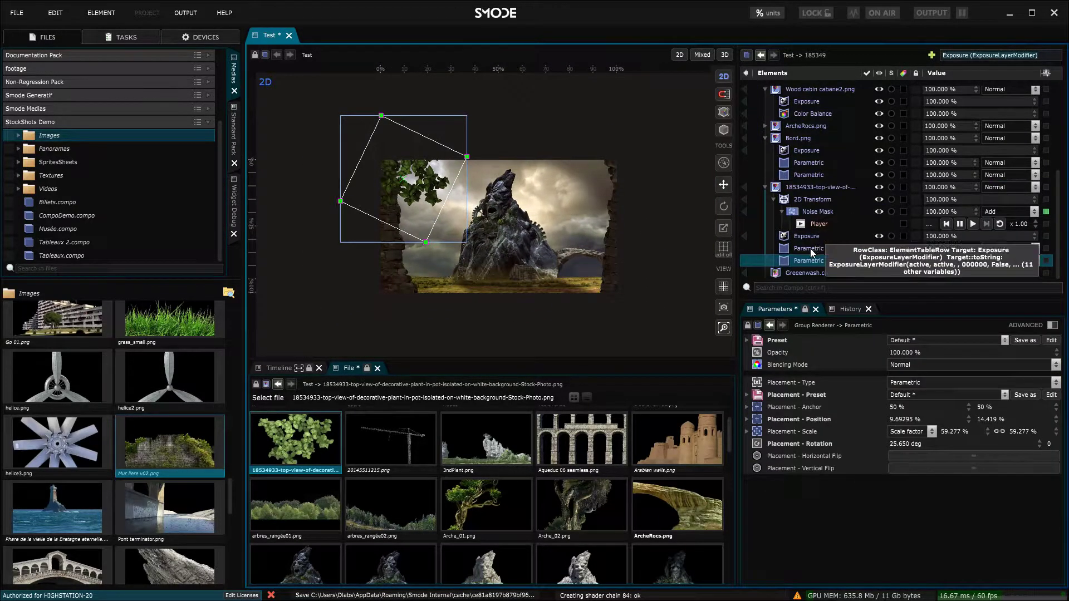
{"action": "left_click_drag", "start_coordinate": [608, 164], "coordinate": [623, 155]}
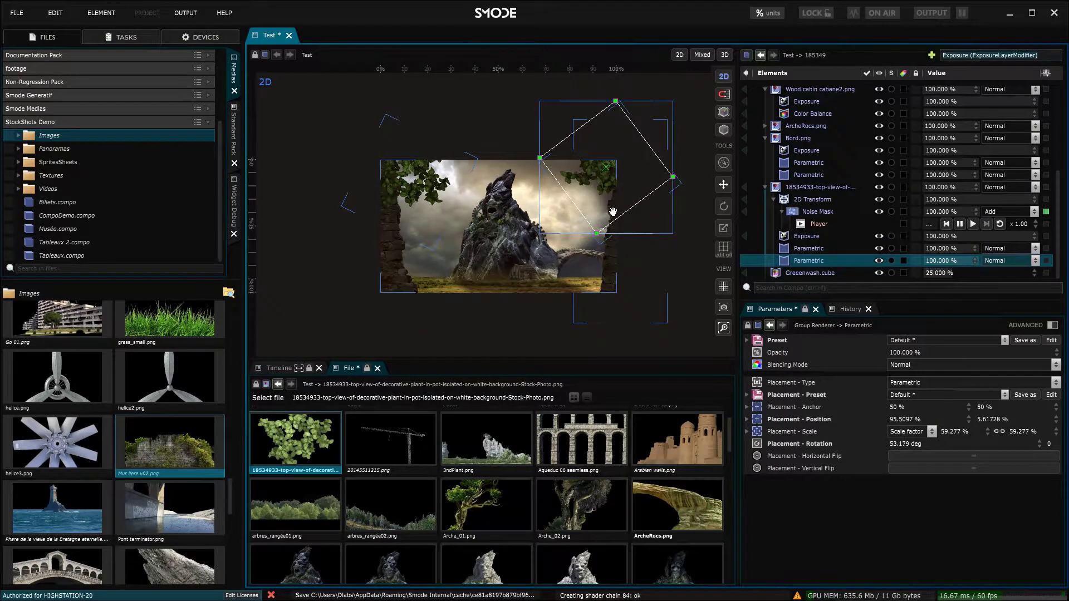
{"action": "left_click_drag", "start_coordinate": [584, 246], "coordinate": [630, 187]}
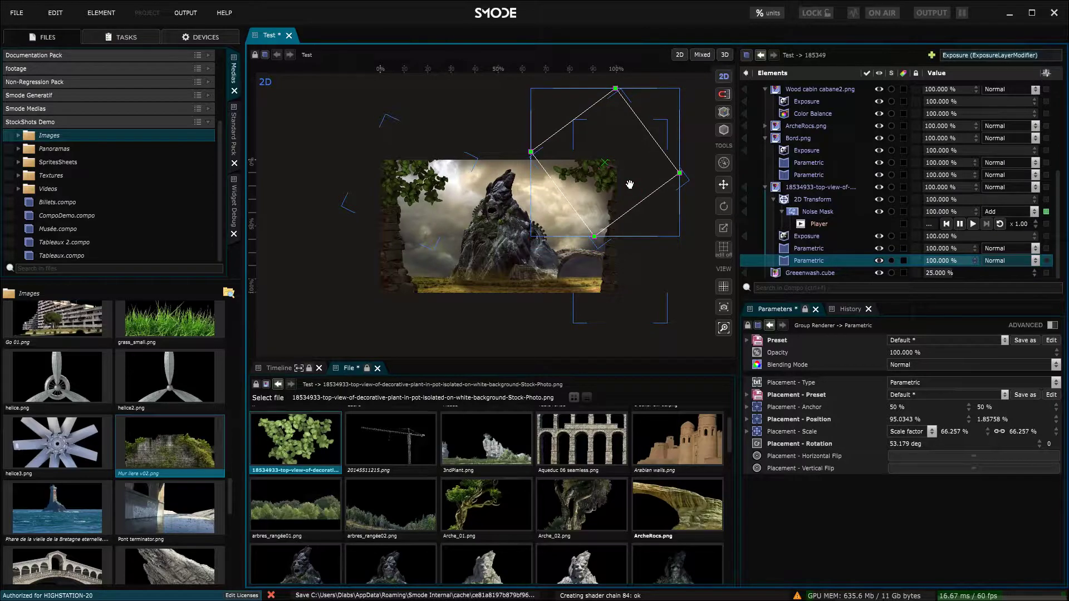
- Add a Hue Saturation Luminance modifier to the right plant and set its hue to -31.5 deg
{"action": "right_click", "coordinate": [810, 265]}
{"action": "mouse_move", "coordinate": [751, 327]}
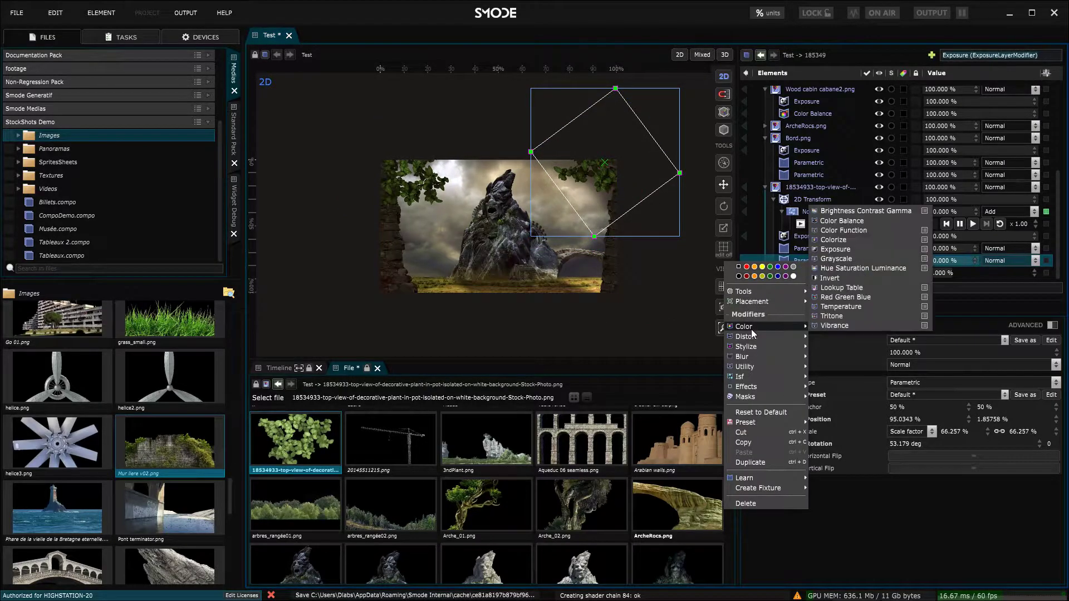
{"action": "left_click", "coordinate": [861, 268]}
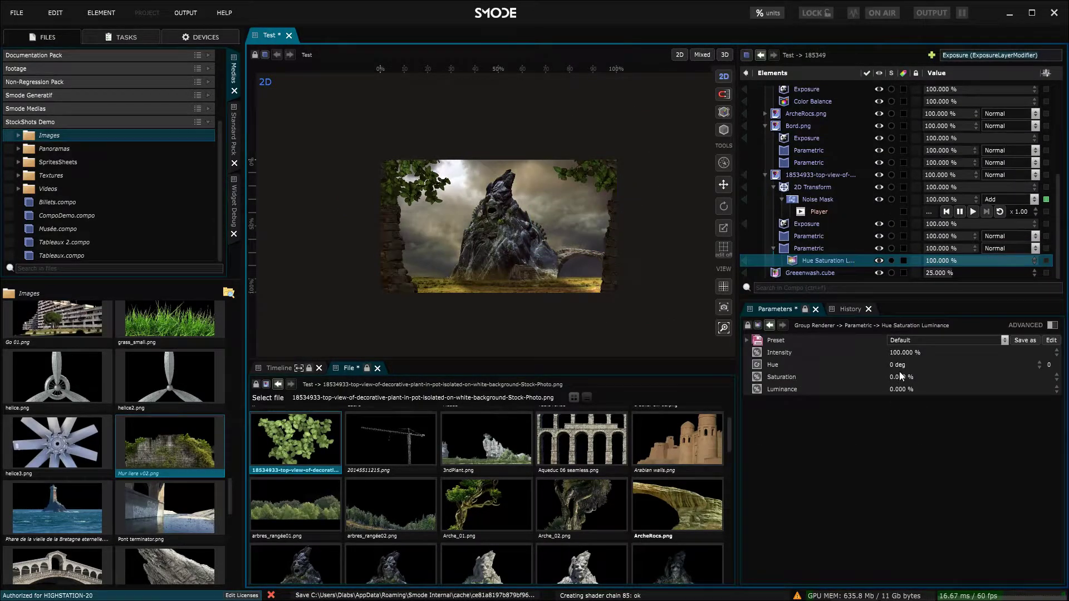
{"action": "left_click_drag", "start_coordinate": [901, 364], "coordinate": [900, 358]}
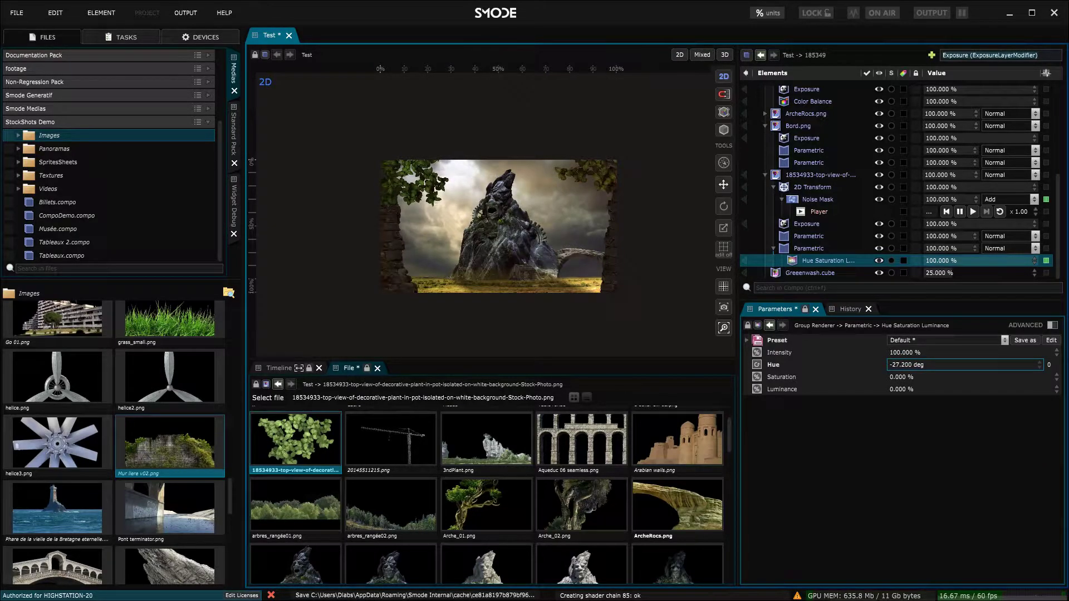
- Duplicate the left plant and move the Hue Saturation Luminance modifier from the right plant onto a left one
{"action": "scroll", "coordinate": [495, 178], "scroll_direction": "up", "scroll_amount": 2}
{"action": "left_click_drag", "start_coordinate": [495, 177], "coordinate": [647, 214]}
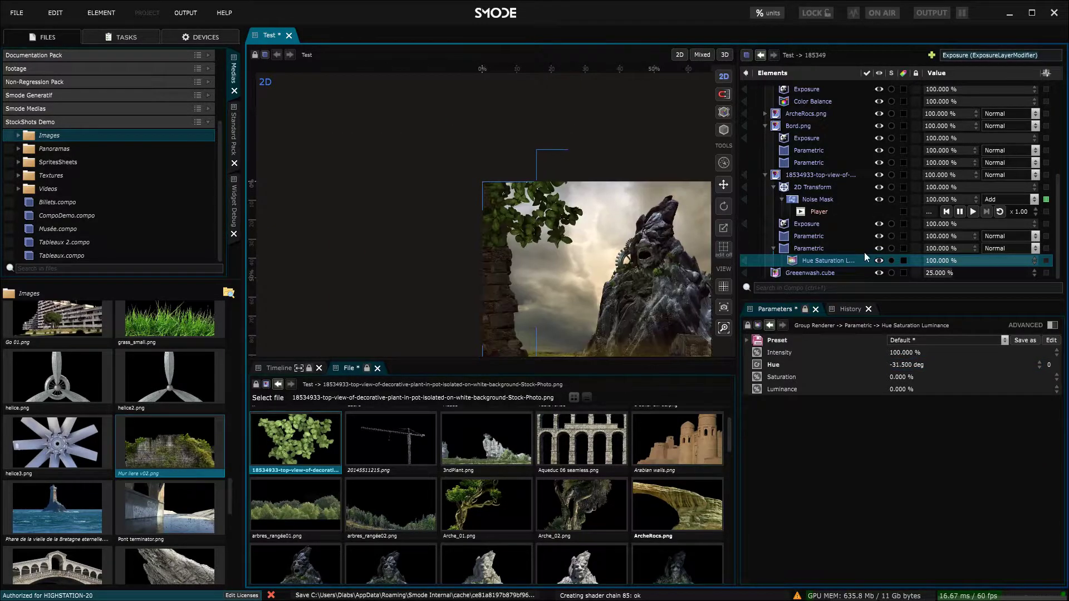
{"action": "left_click", "coordinate": [802, 238]}
{"action": "key", "text": "ctrl+d"}
{"action": "left_click_drag", "start_coordinate": [818, 267], "coordinate": [814, 236]}
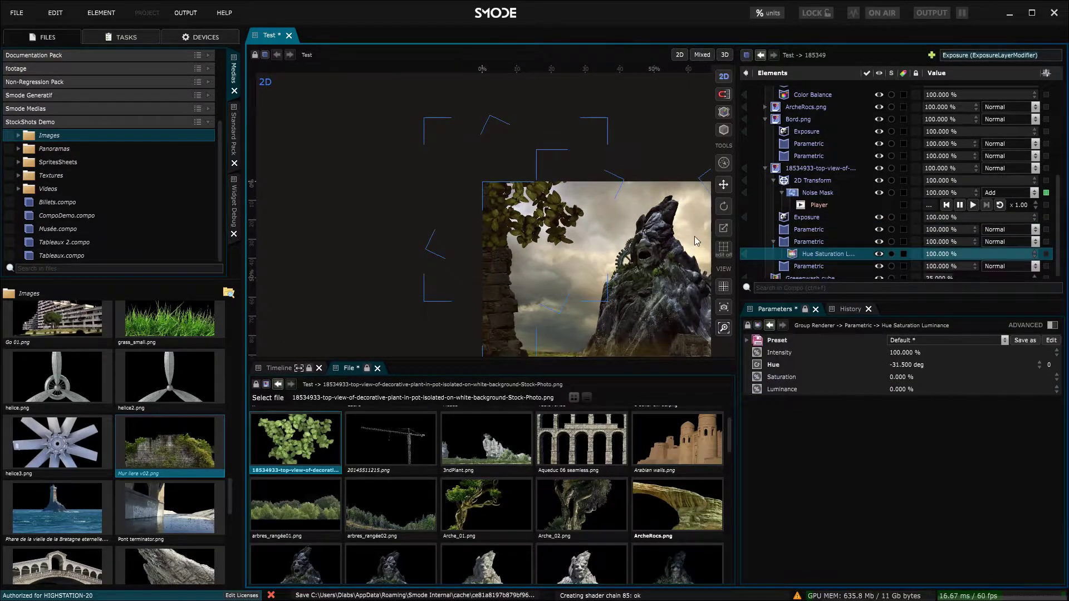
- Scale the hue-shifted left plant to about 49.6 %, rotate it to about -15.6 deg, and place it at about 2.7 %, 18.6 %
{"action": "left_click", "coordinate": [791, 242]}
{"action": "left_click_drag", "start_coordinate": [608, 176], "coordinate": [614, 137]}
{"action": "left_click_drag", "start_coordinate": [572, 167], "coordinate": [529, 185]}
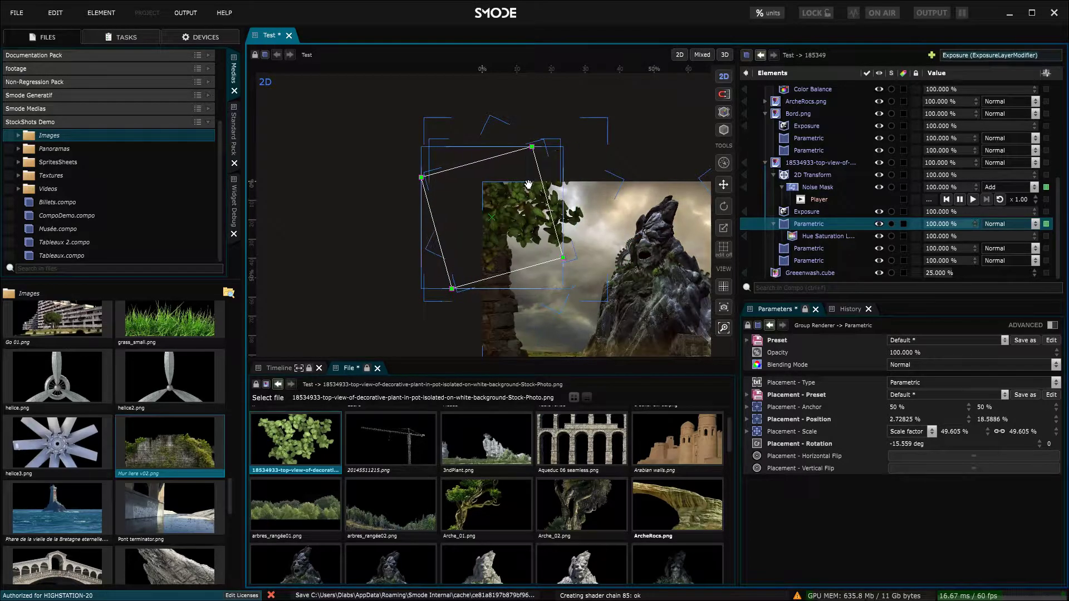
- Duplicate the right plant and copy the Hue Saturation Luminance modifier onto the duplicate
{"action": "scroll", "coordinate": [529, 185], "scroll_direction": "down", "scroll_amount": 3}
{"action": "left_click_drag", "start_coordinate": [668, 234], "coordinate": [532, 199]}
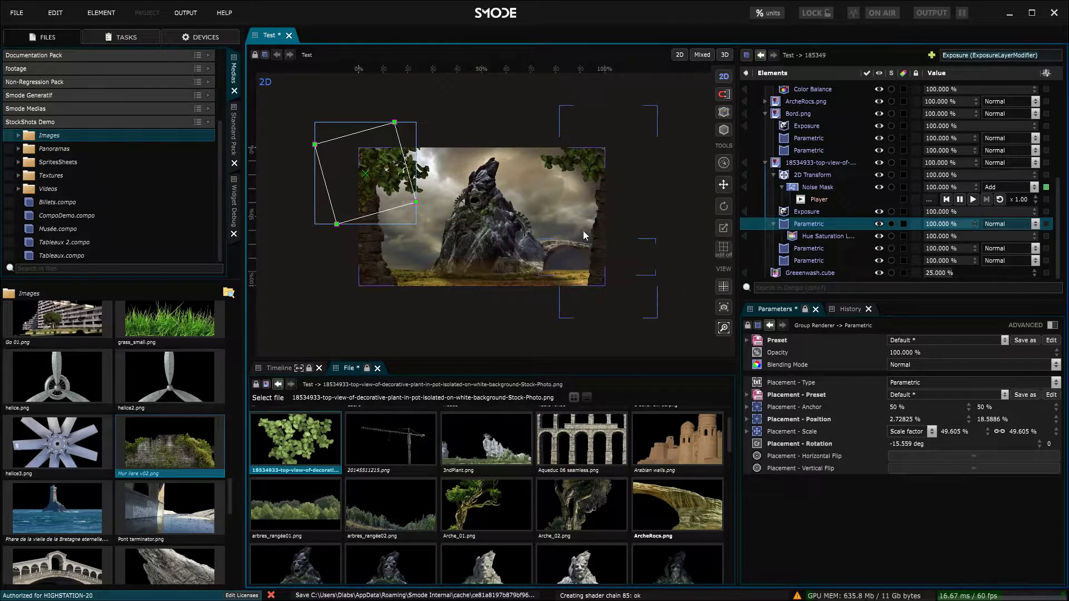
{"action": "left_click", "coordinate": [806, 250]}
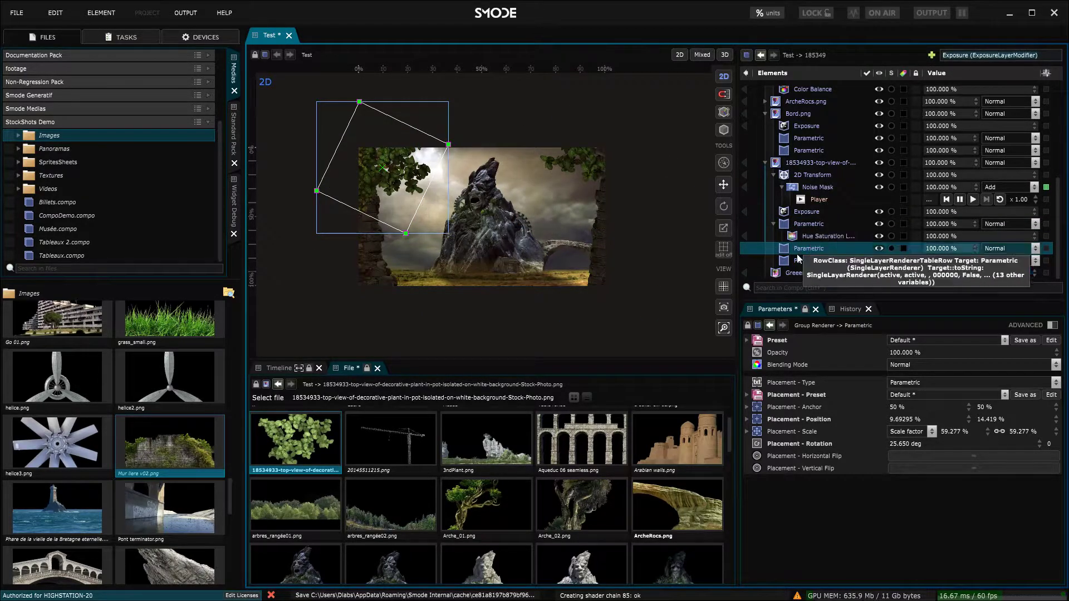
{"action": "left_click", "coordinate": [802, 260]}
{"action": "key", "text": "ctrl+d"}
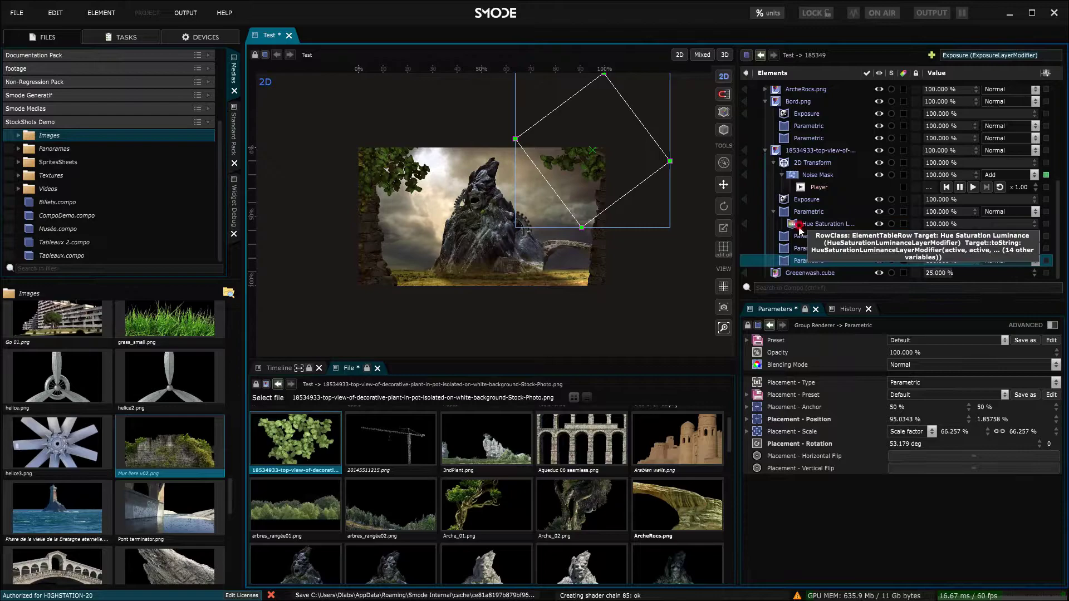
{"action": "left_click_drag", "start_coordinate": [799, 227], "coordinate": [796, 259]}
- Move the hue-shifted right plant to about 77.4 %, -3 %, and the other to about 90.5 %, -16.2 % with about 23.5 deg rotation
{"action": "left_click", "coordinate": [789, 248]}
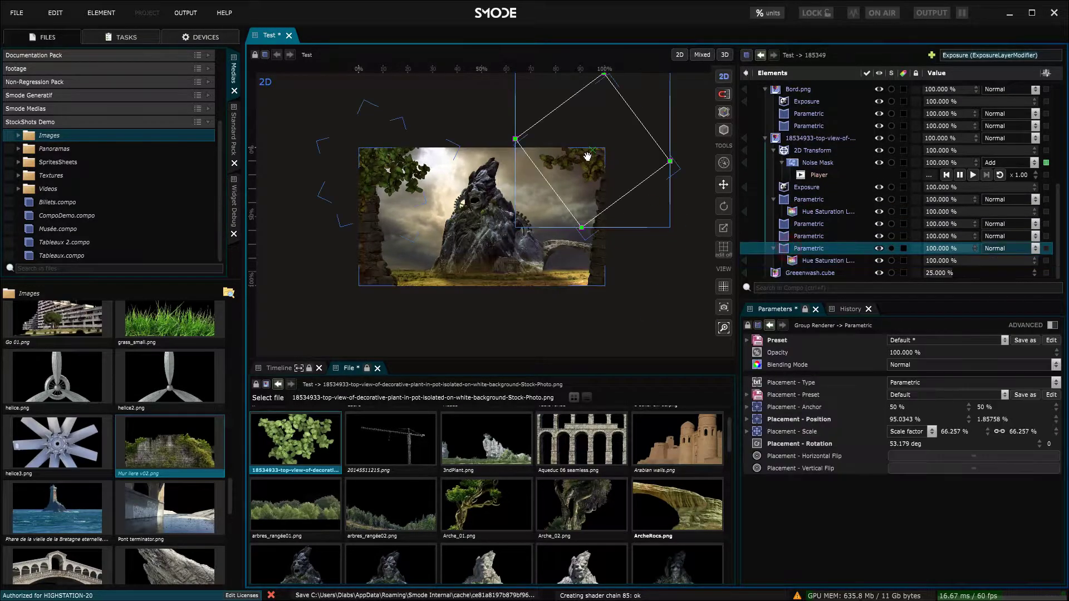
{"action": "left_click_drag", "start_coordinate": [595, 162], "coordinate": [567, 158]}
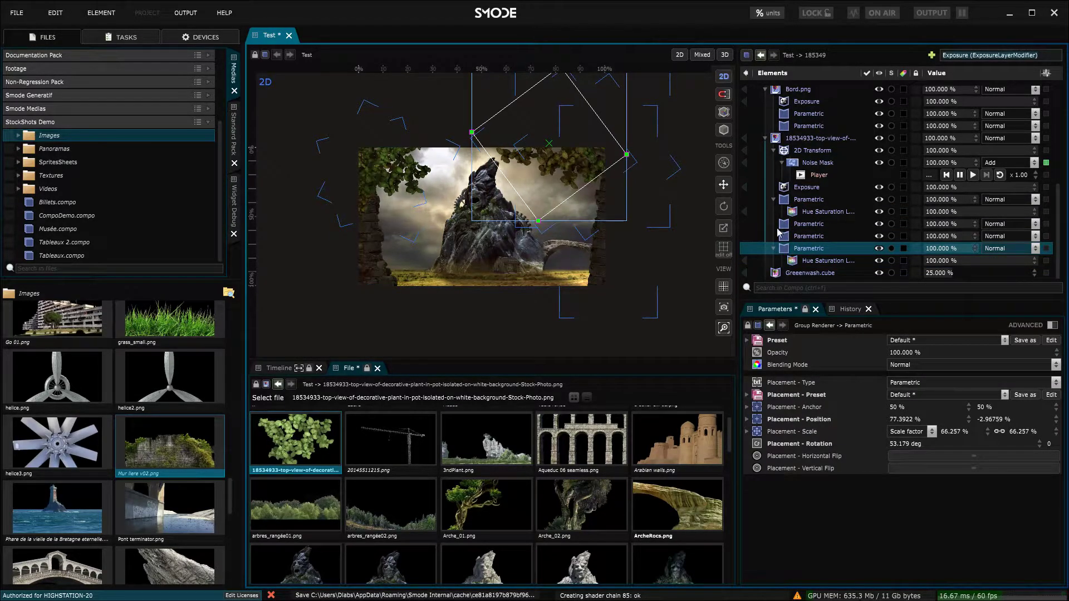
{"action": "left_click", "coordinate": [804, 236]}
{"action": "left_click_drag", "start_coordinate": [585, 152], "coordinate": [616, 118]}
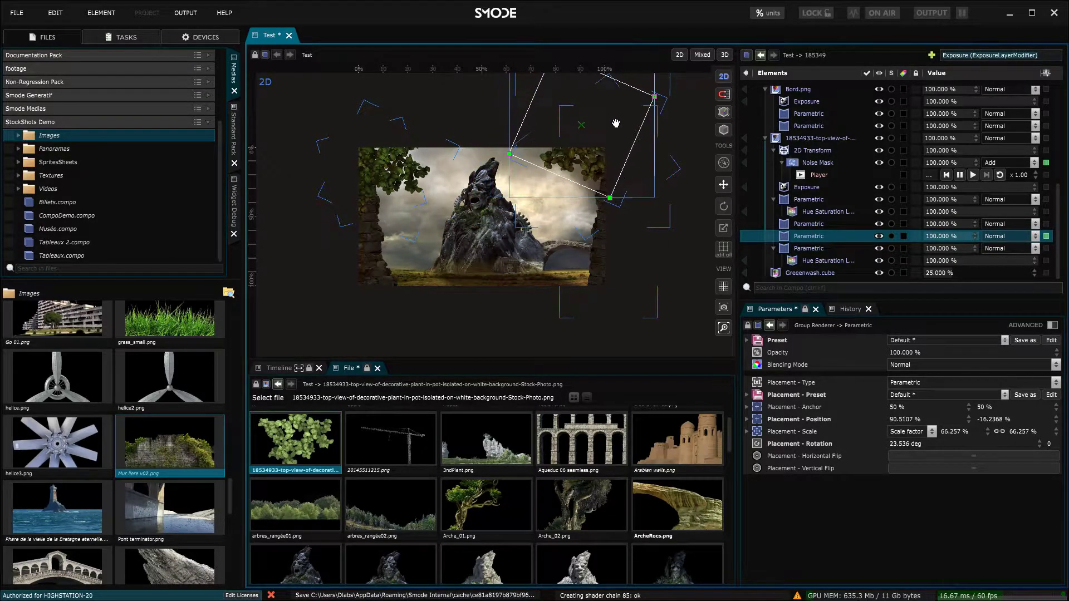
- Look through the StockShots Demo Images folder for another element
{"action": "scroll", "coordinate": [147, 450], "scroll_direction": "down", "scroll_amount": 5}
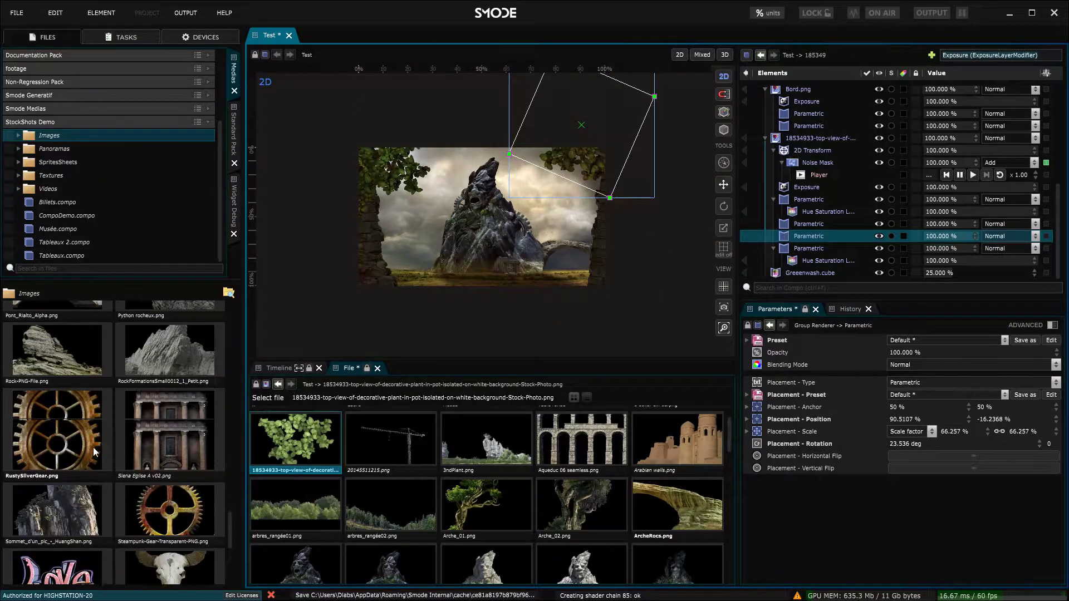
{"action": "scroll", "coordinate": [99, 452], "scroll_direction": "down", "scroll_amount": 6}
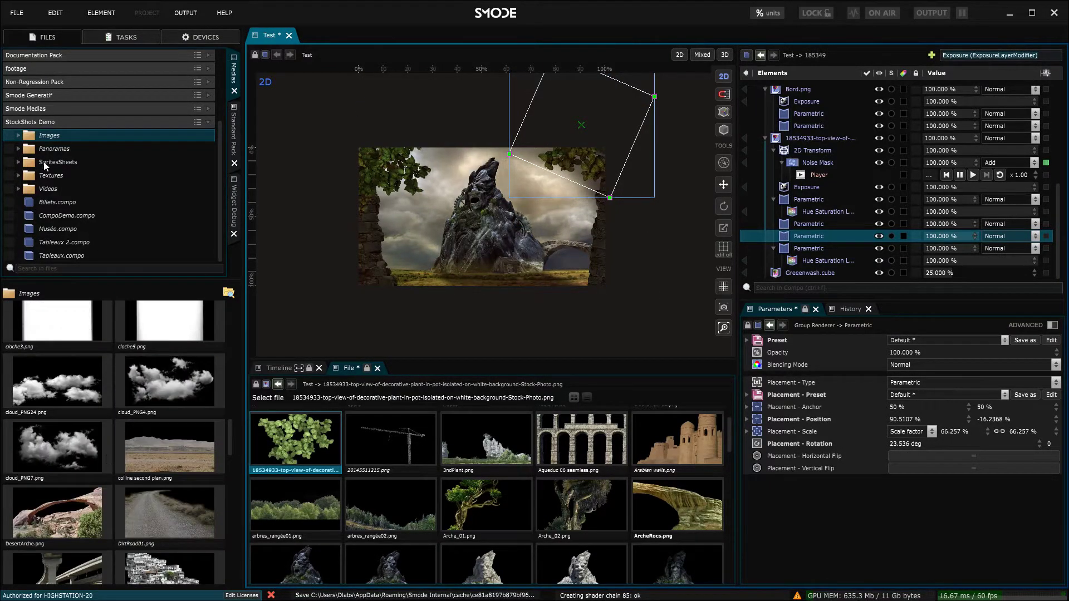
- Add the StockShots Demo video papillon 2.mov between the ivy and Greenwash.cube layers, playing standalone and shrunk beside the right-hand wall; save the composition
{"action": "left_click", "coordinate": [51, 189]}
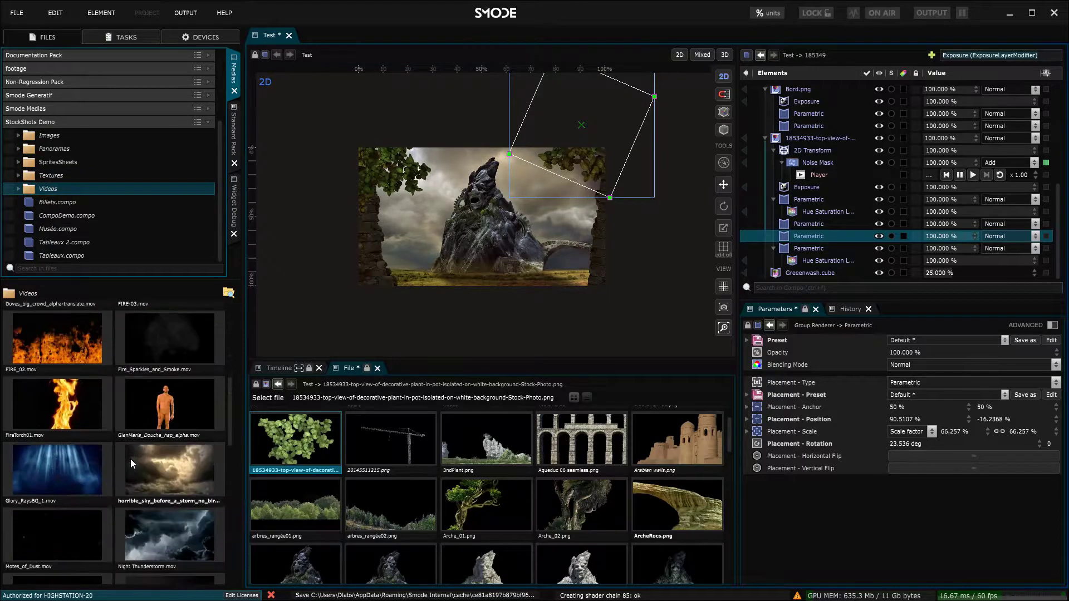
{"action": "scroll", "coordinate": [130, 459], "scroll_direction": "down", "scroll_amount": 6}
{"action": "scroll", "coordinate": [129, 444], "scroll_direction": "up", "scroll_amount": 5}
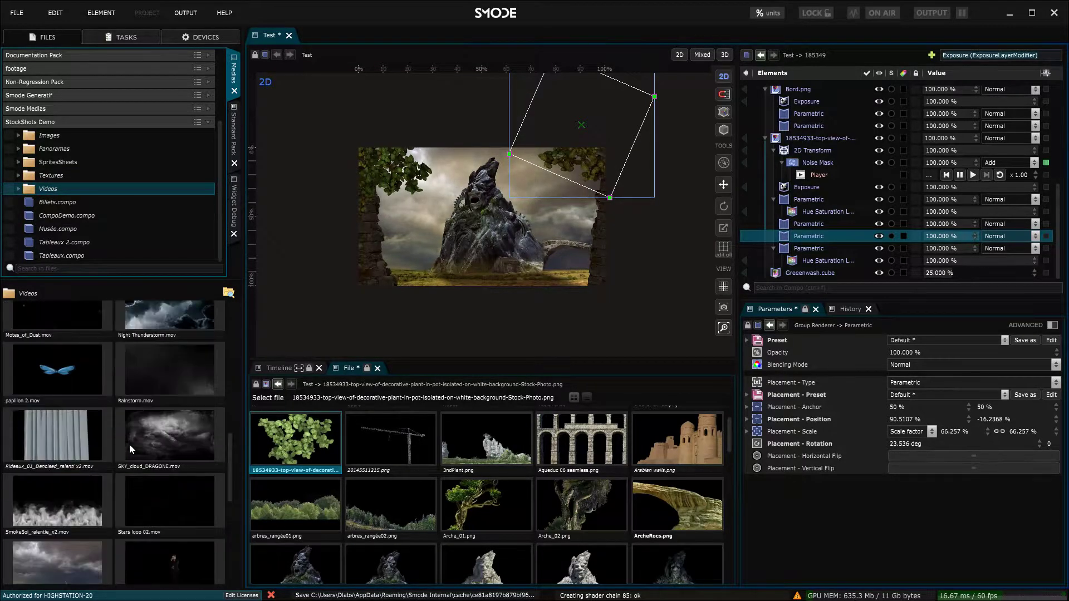
{"action": "left_click_drag", "start_coordinate": [70, 446], "coordinate": [903, 275]}
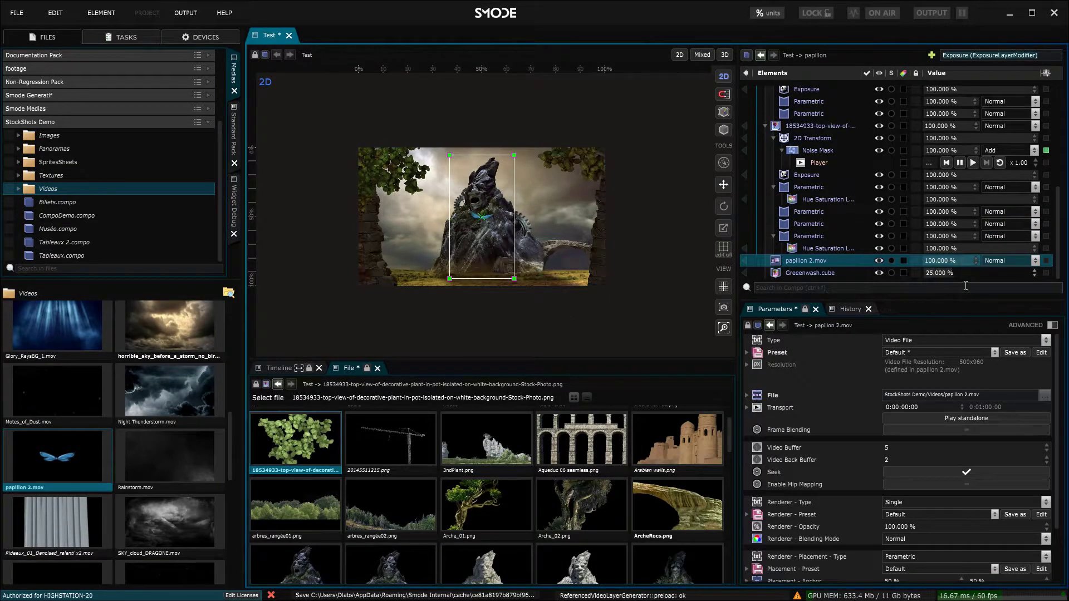
{"action": "left_click", "coordinate": [958, 421]}
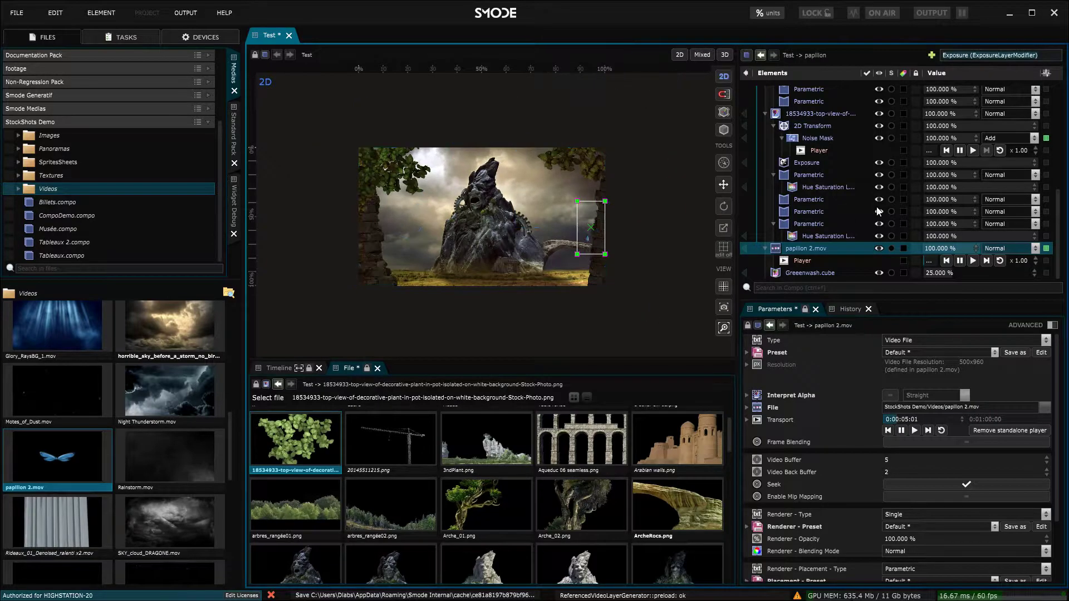
{"action": "key", "text": "ctrl+s"}
- Collapse the expanded image layers in the element tree, including Wood cabin cabane2.png and Bord.png
{"action": "scroll", "coordinate": [877, 210], "scroll_direction": "up", "scroll_amount": 10}
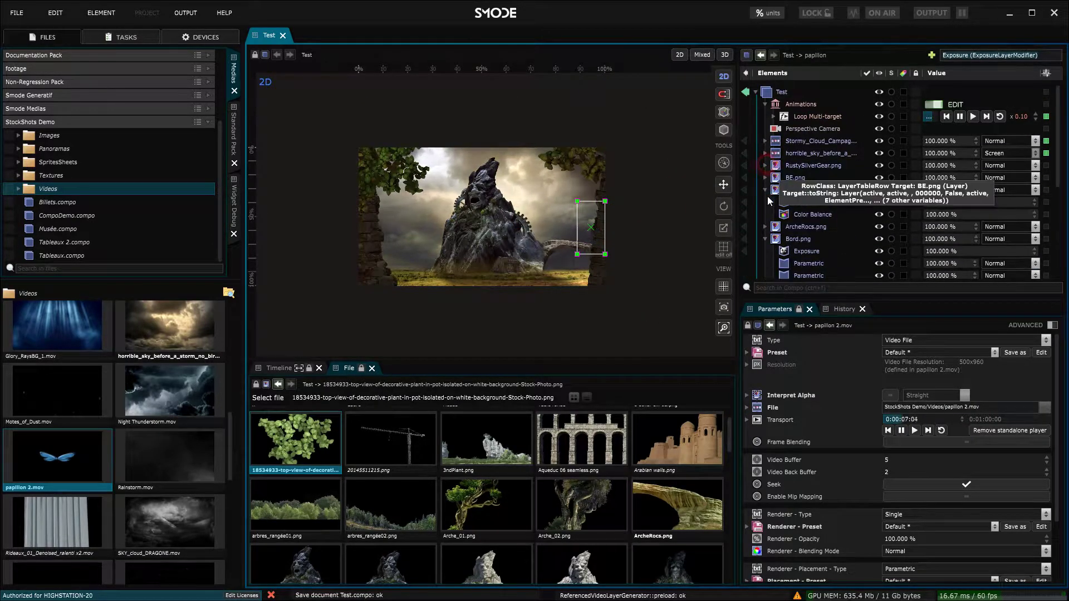
{"action": "left_click", "coordinate": [765, 190]}
{"action": "left_click", "coordinate": [765, 214]}
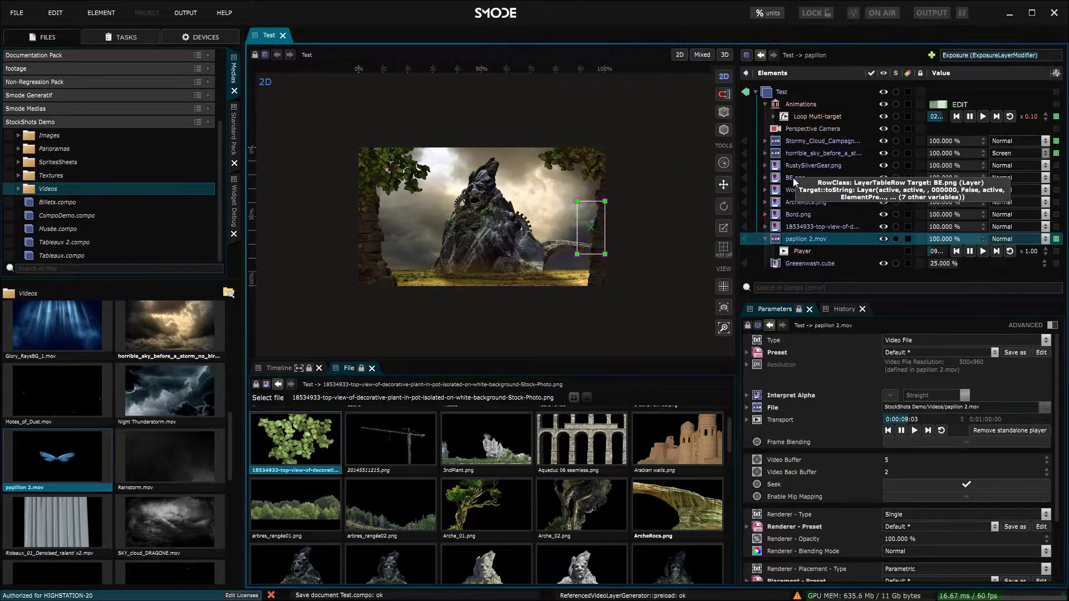
- Duplicate the ArcheRocs.png arch's placement and move the copy left of the rock, to about 9.3 %, 78.2 %
{"action": "left_click", "coordinate": [799, 203]}
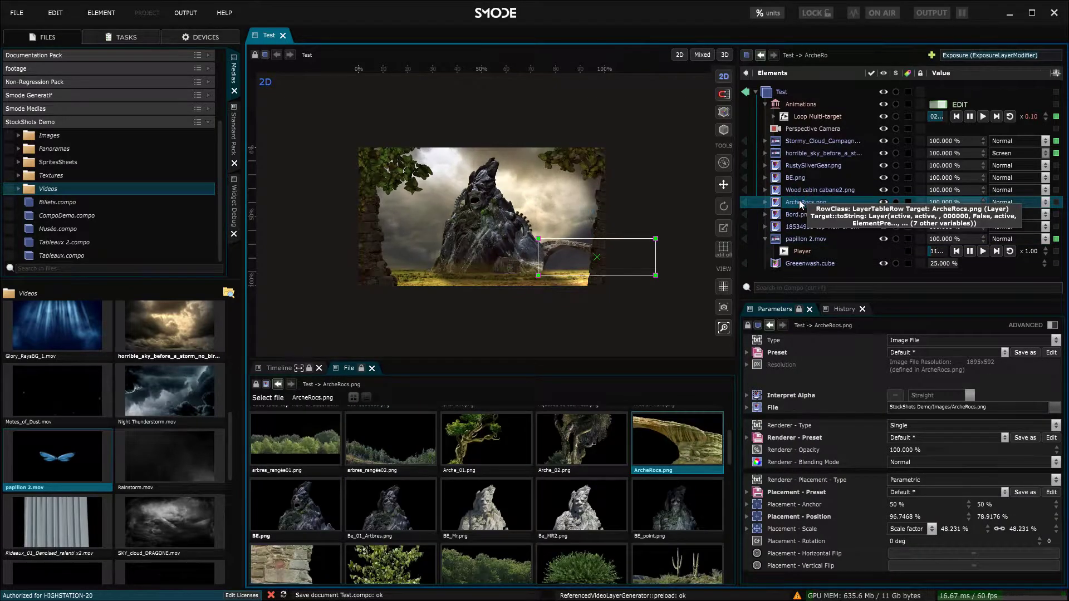
{"action": "key", "text": "ctrl+d"}
{"action": "left_click_drag", "start_coordinate": [642, 262], "coordinate": [468, 261]}
{"action": "scroll", "coordinate": [793, 213], "scroll_direction": "up", "scroll_amount": 5}
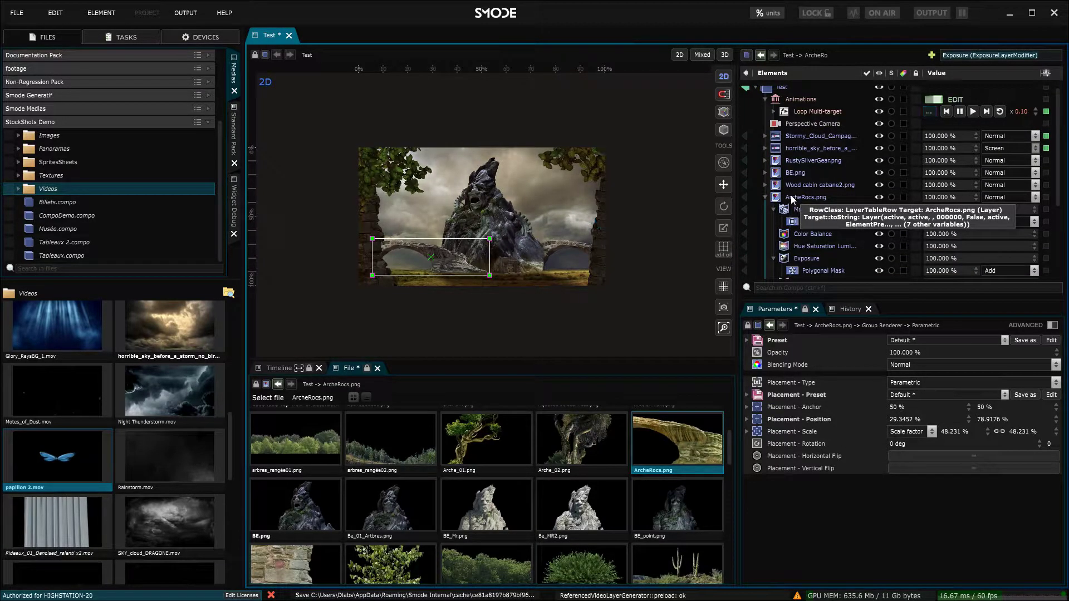
{"action": "scroll", "coordinate": [793, 199], "scroll_direction": "down", "scroll_amount": 5}
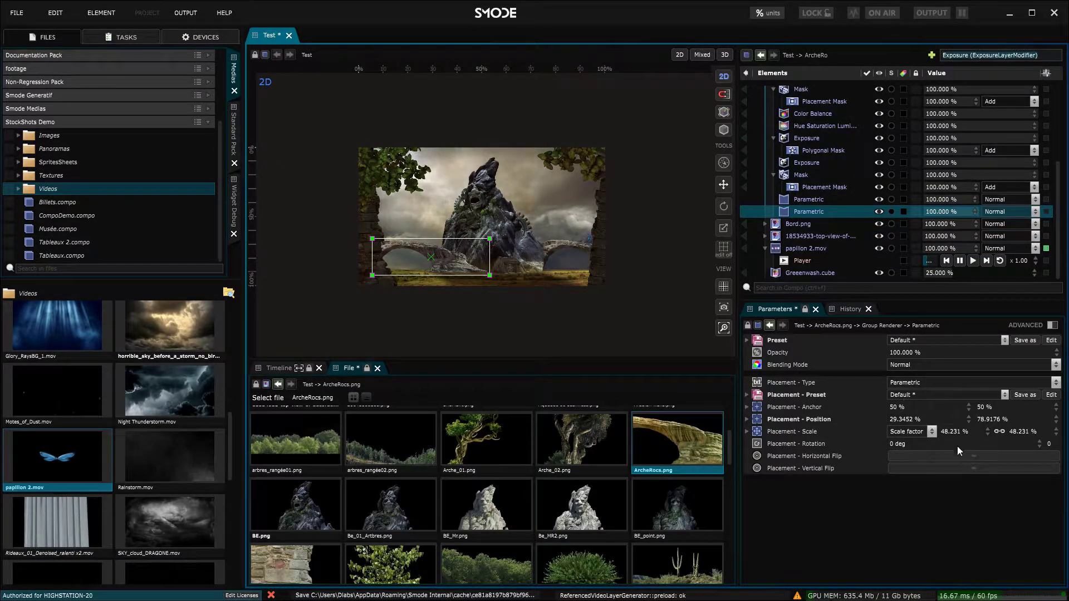
{"action": "scroll", "coordinate": [456, 282], "scroll_direction": "up", "scroll_amount": 3}
{"action": "left_click_drag", "start_coordinate": [504, 255], "coordinate": [423, 252]}
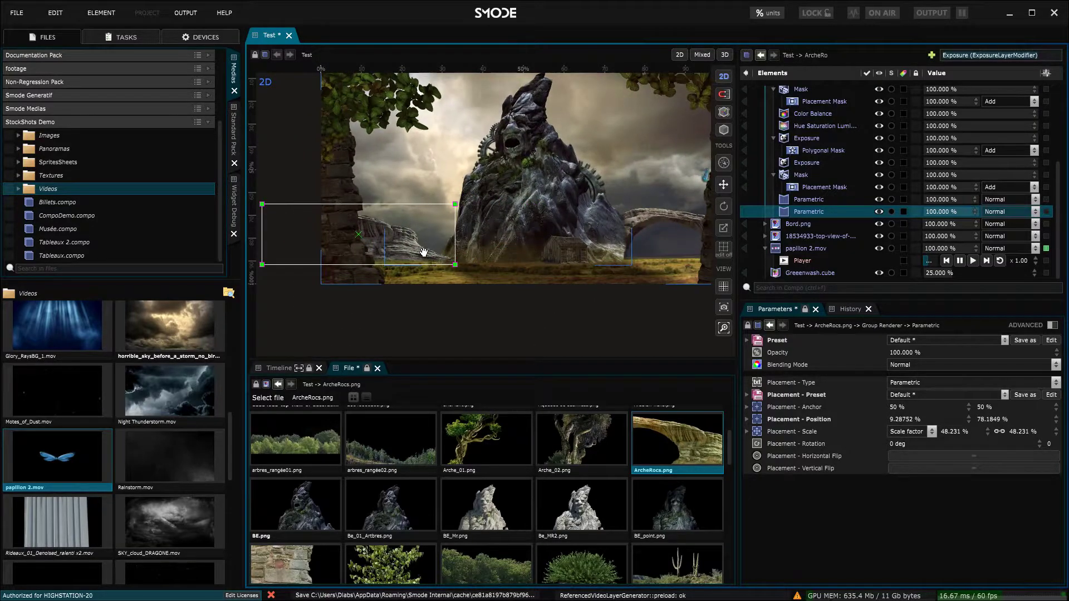
- Flip the duplicated arch horizontally and fit it against the rock's left side, at about 12 %, 80.3 %
{"action": "left_click", "coordinate": [1013, 456]}
{"action": "mouse_move", "coordinate": [433, 244]}
{"action": "left_mouse_down"}
{"action": "mouse_move", "coordinate": [446, 238]}
{"action": "mouse_move", "coordinate": [445, 249]}
{"action": "mouse_move", "coordinate": [443, 227]}
{"action": "left_mouse_up"}
{"action": "scroll", "coordinate": [453, 251], "scroll_direction": "up", "scroll_amount": 3}
{"action": "scroll", "coordinate": [489, 223], "scroll_direction": "up", "scroll_amount": 2}
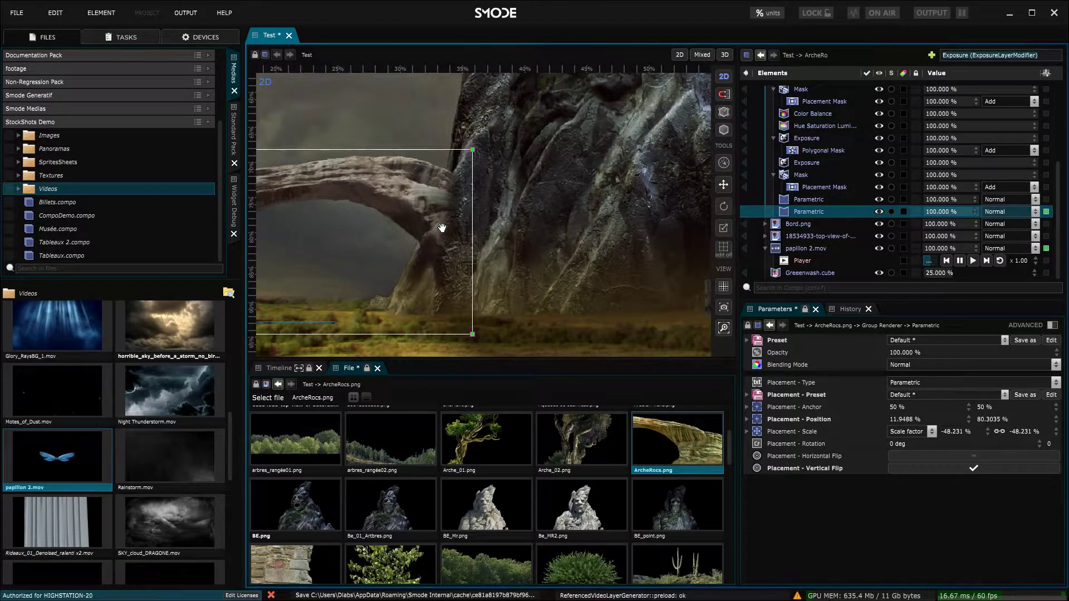
- Add an Exposure modifier to the flipped arch's placement and set its exposure to -2.92
{"action": "right_click", "coordinate": [814, 212]}
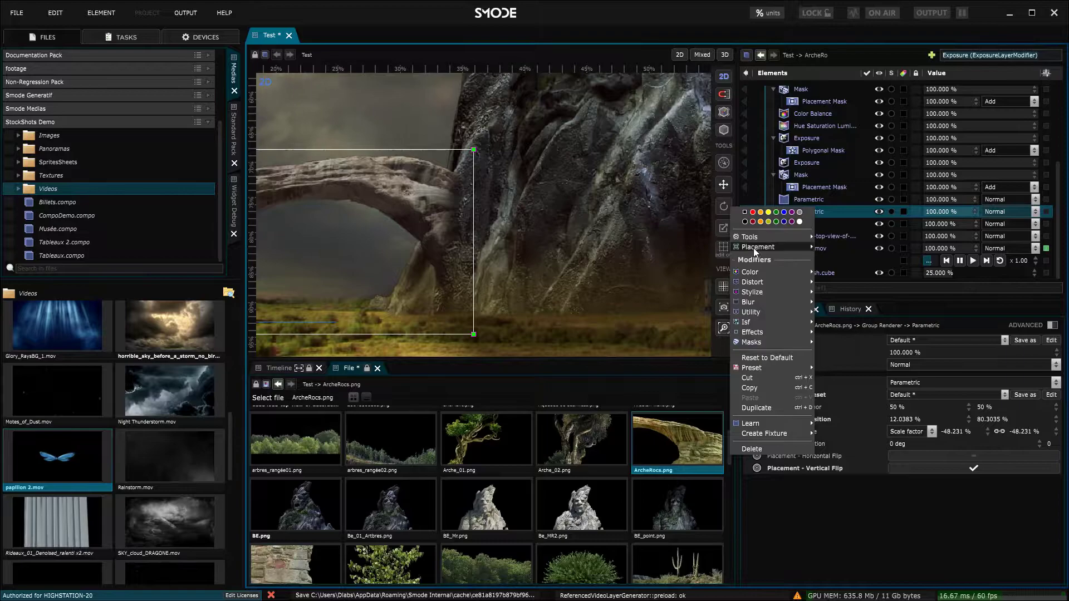
{"action": "mouse_move", "coordinate": [754, 272]}
{"action": "left_click", "coordinate": [852, 305]}
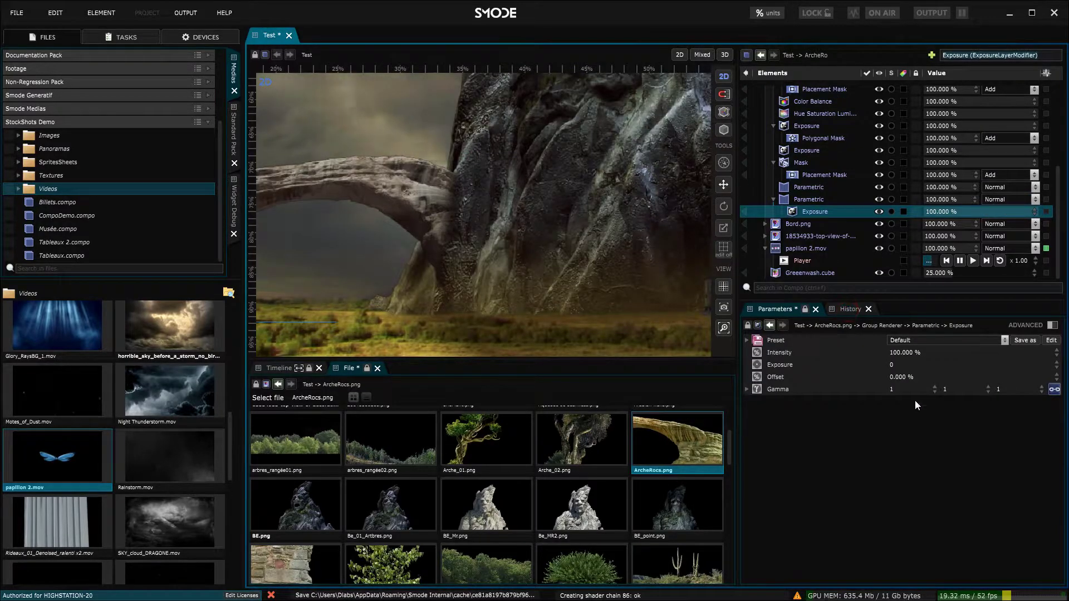
{"action": "left_click_drag", "start_coordinate": [893, 363], "coordinate": [852, 363]}
{"action": "scroll", "coordinate": [444, 220], "scroll_direction": "down", "scroll_amount": 5}
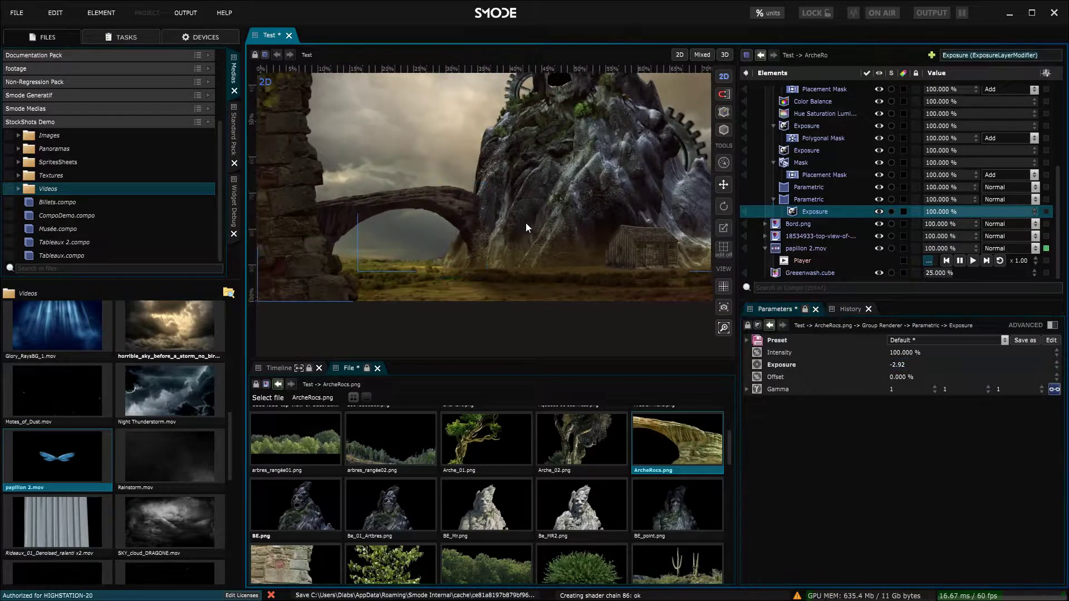
- Limit the arch's exposure with a closed four-point polygonal mask around its junction with the rock, feathered by about 124 px
{"action": "right_click", "coordinate": [804, 210]}
{"action": "mouse_move", "coordinate": [727, 249]}
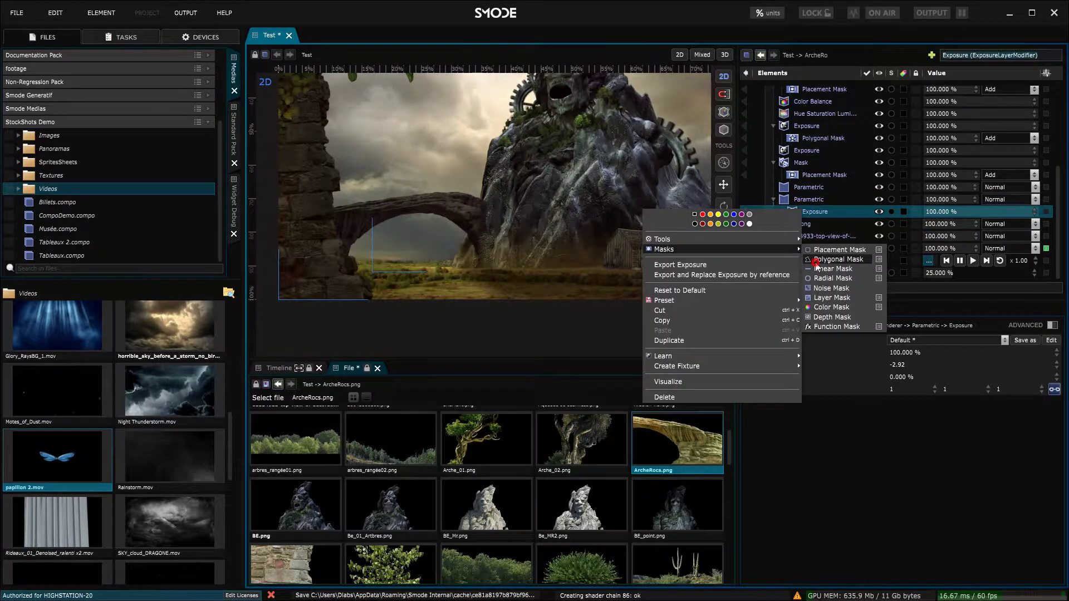
{"action": "left_click", "coordinate": [836, 259]}
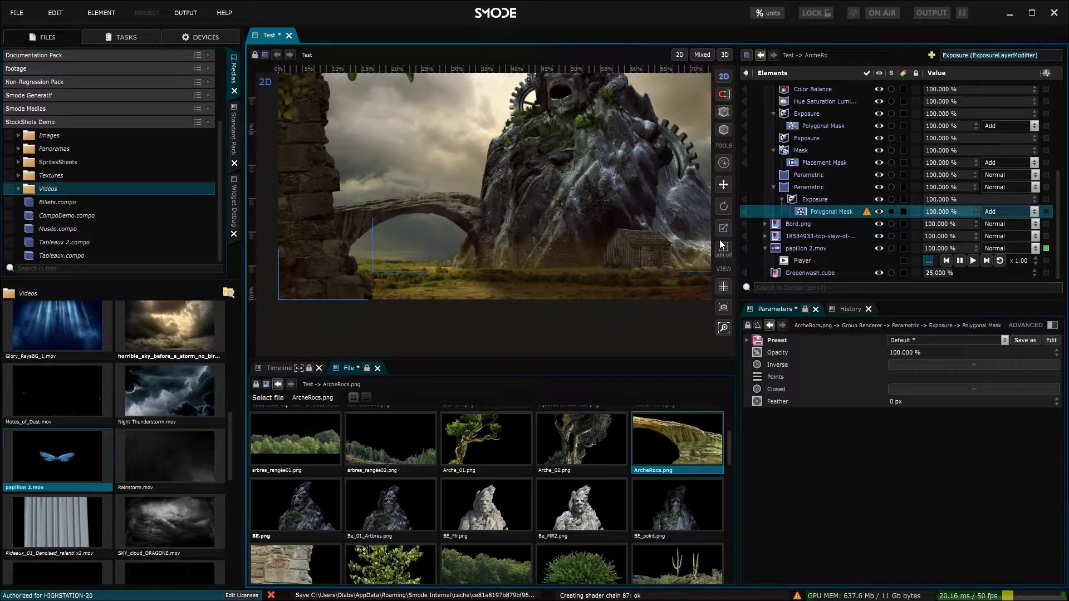
{"action": "left_click", "coordinate": [475, 188]}
{"action": "left_click", "coordinate": [430, 228]}
{"action": "left_click", "coordinate": [508, 288]}
{"action": "left_click", "coordinate": [555, 194]}
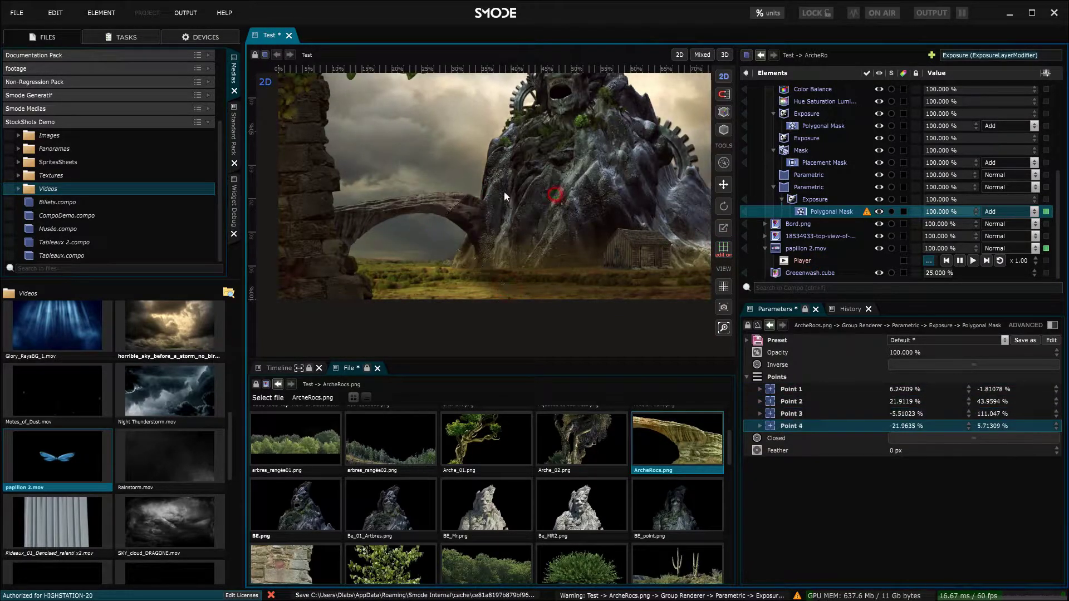
{"action": "left_click_drag", "start_coordinate": [897, 450], "coordinate": [913, 450]}
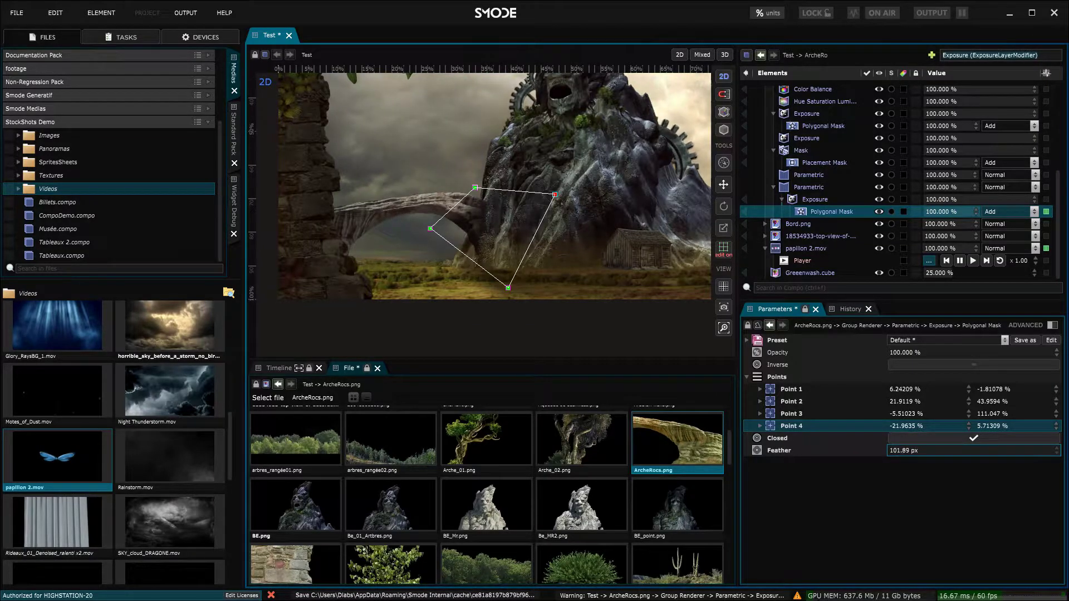
{"action": "left_click_drag", "start_coordinate": [477, 189], "coordinate": [470, 181]}
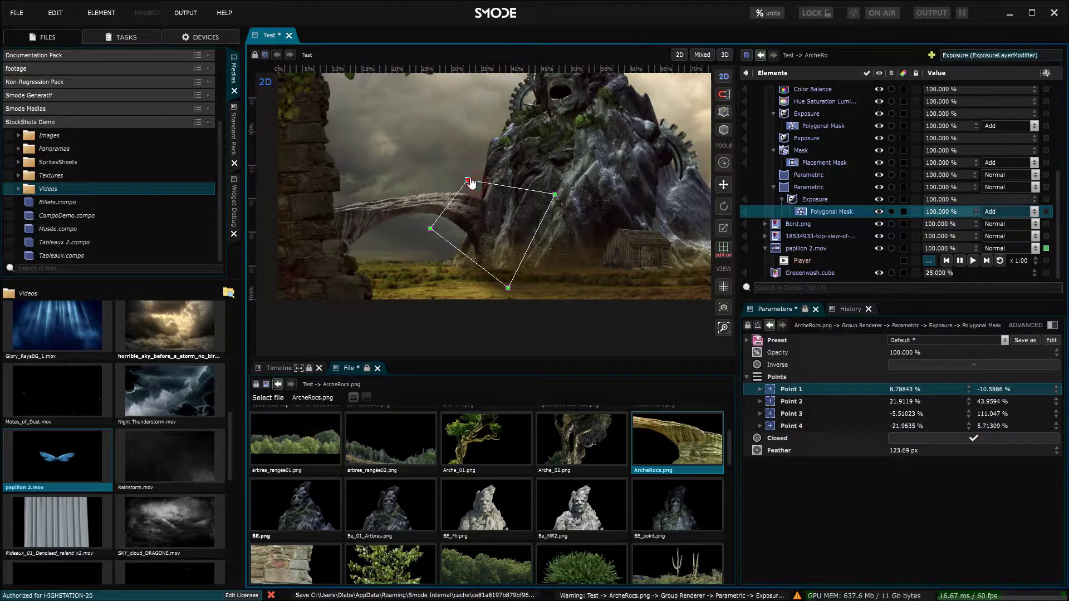
- Add a Color Balance to the flipped arch with midtones at red -16.8 % and blue 13.9 %, and save the composition
{"action": "right_click", "coordinate": [800, 187]}
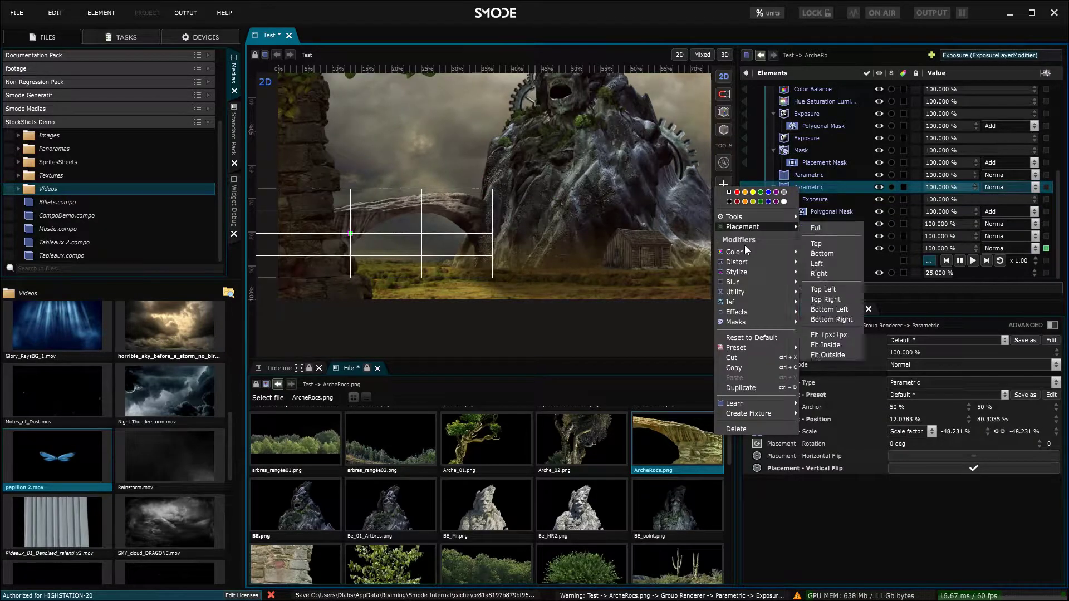
{"action": "mouse_move", "coordinate": [772, 253]}
{"action": "left_click", "coordinate": [863, 263]}
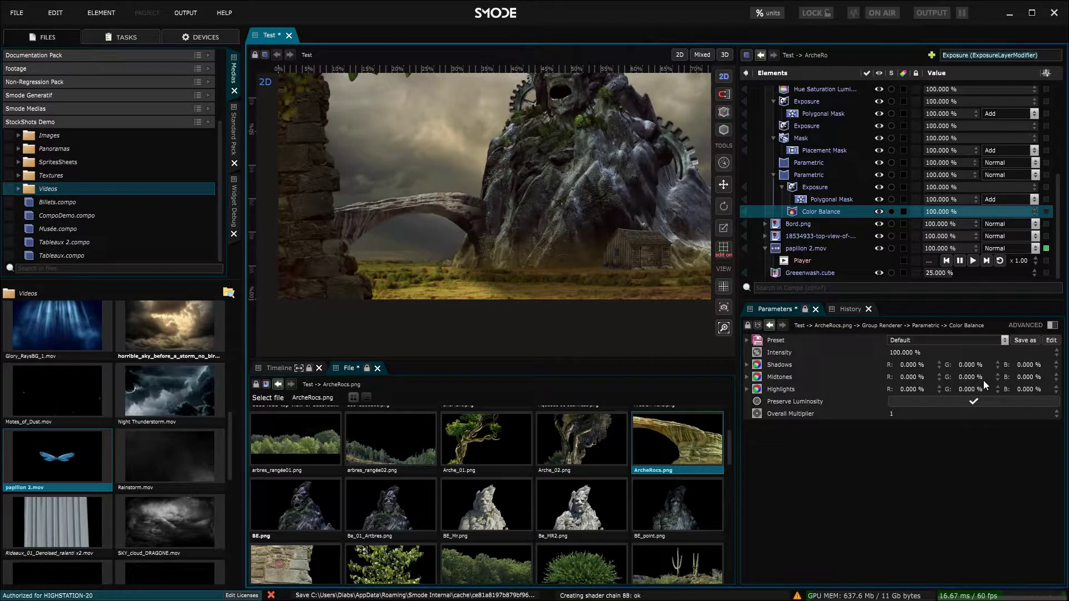
{"action": "left_click_drag", "start_coordinate": [1027, 379], "coordinate": [1028, 337]}
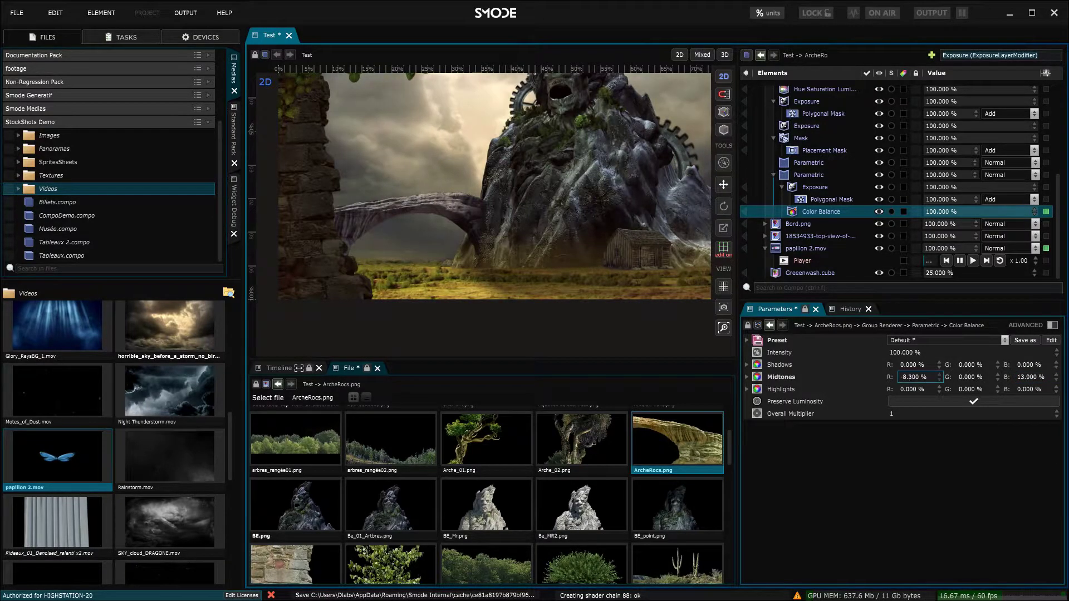
{"action": "left_click_drag", "start_coordinate": [915, 377], "coordinate": [915, 436]}
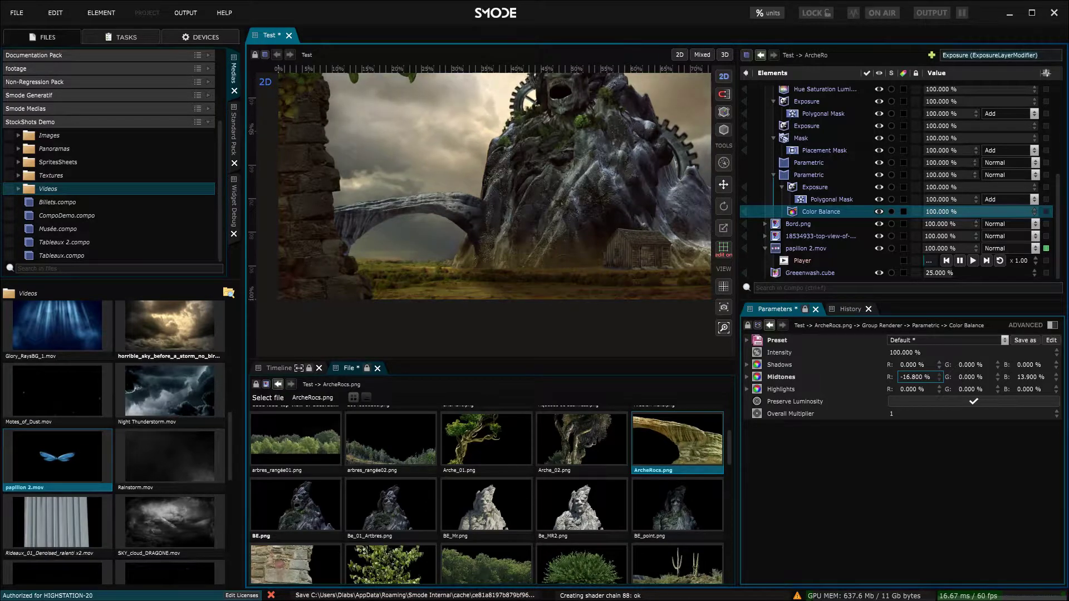
{"action": "scroll", "coordinate": [470, 211], "scroll_direction": "down", "scroll_amount": 3}
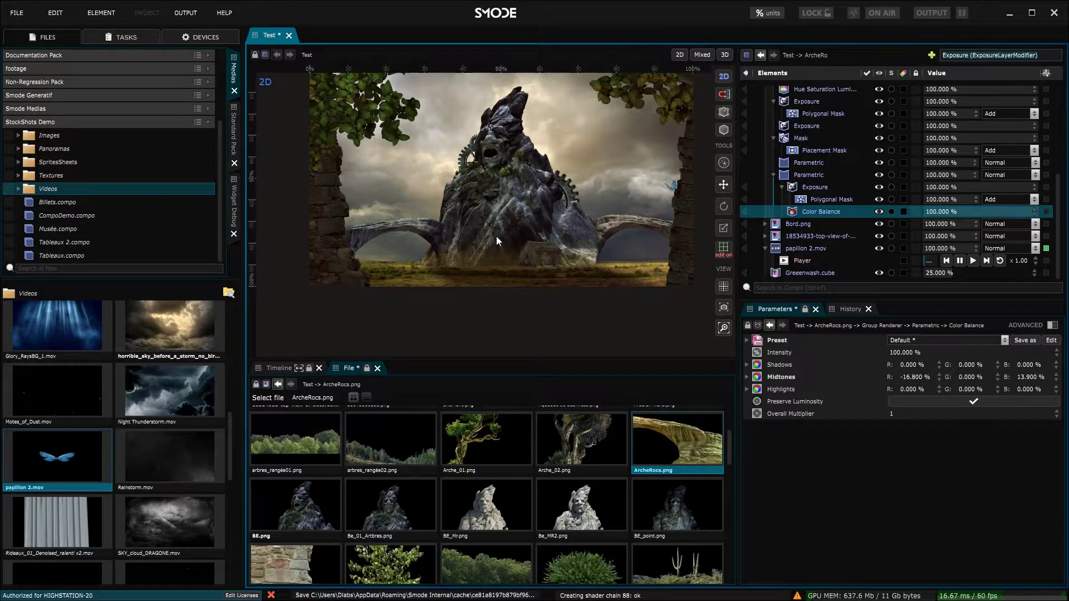
{"action": "key", "text": "ctrl+s"}
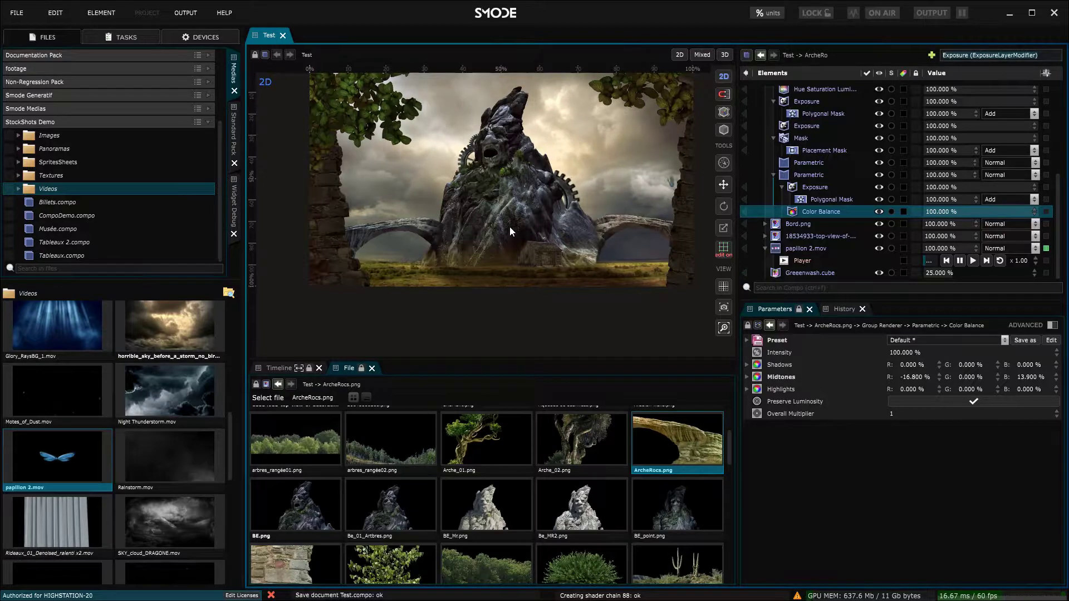
- Add the video Waterfall 03.mov between the Bord.png and ivy layers, with standalone playback
{"action": "scroll", "coordinate": [509, 226], "scroll_direction": "down", "scroll_amount": 1}
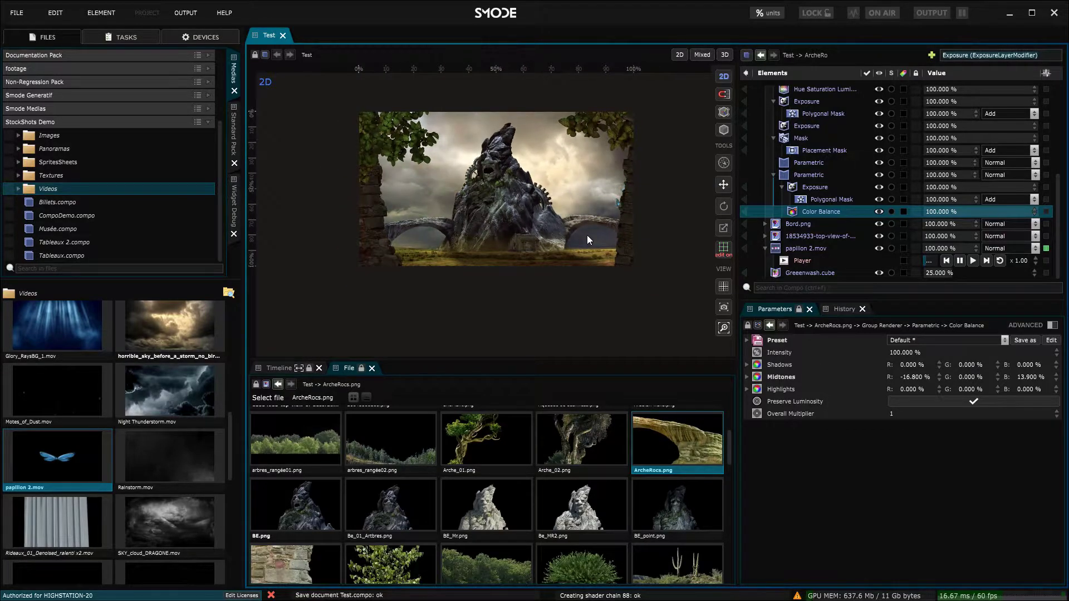
{"action": "scroll", "coordinate": [587, 235], "scroll_direction": "up", "scroll_amount": 1}
{"action": "scroll", "coordinate": [119, 426], "scroll_direction": "down", "scroll_amount": 3}
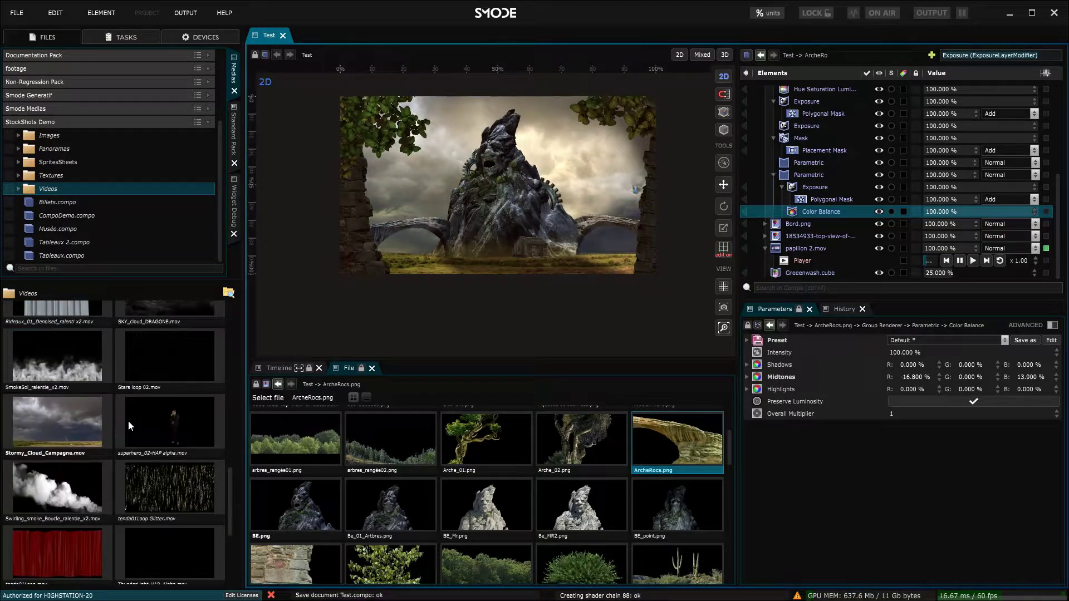
{"action": "scroll", "coordinate": [123, 418], "scroll_direction": "down", "scroll_amount": 3}
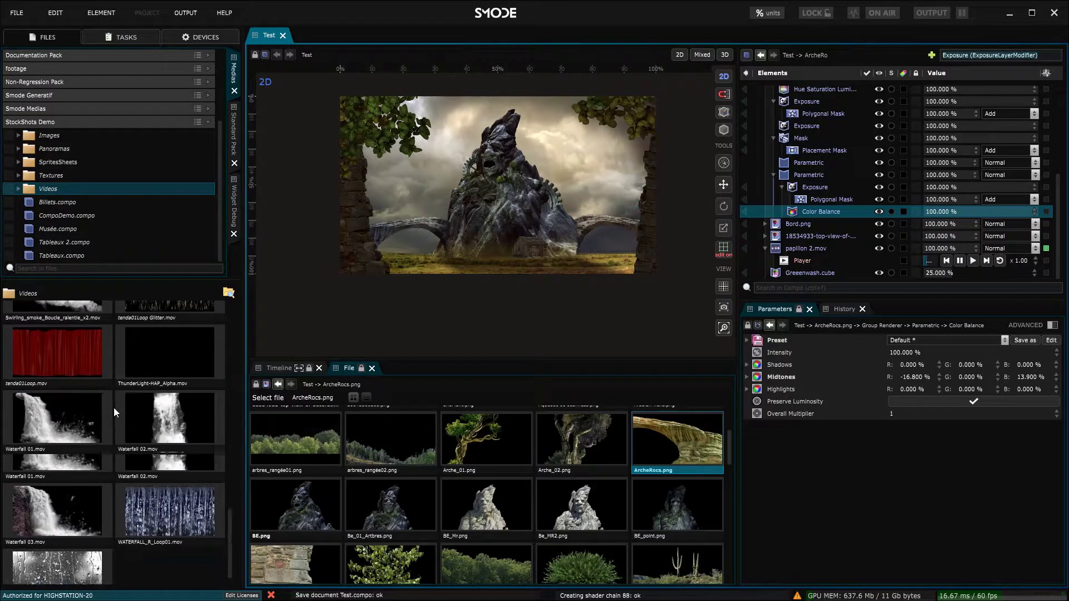
{"action": "left_click_drag", "start_coordinate": [33, 481], "coordinate": [832, 233]}
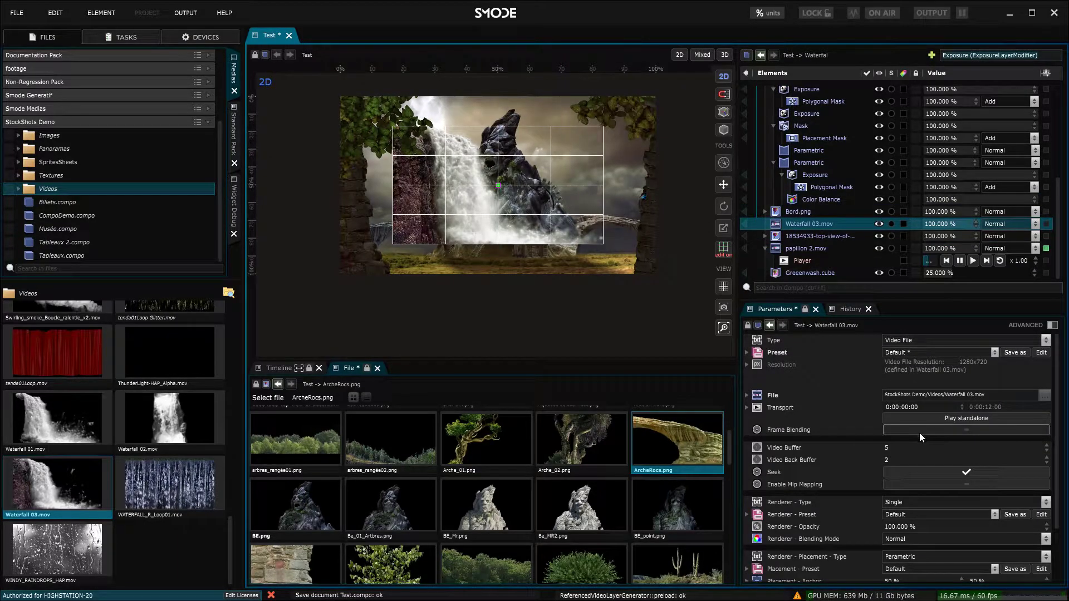
{"action": "left_click", "coordinate": [925, 419]}
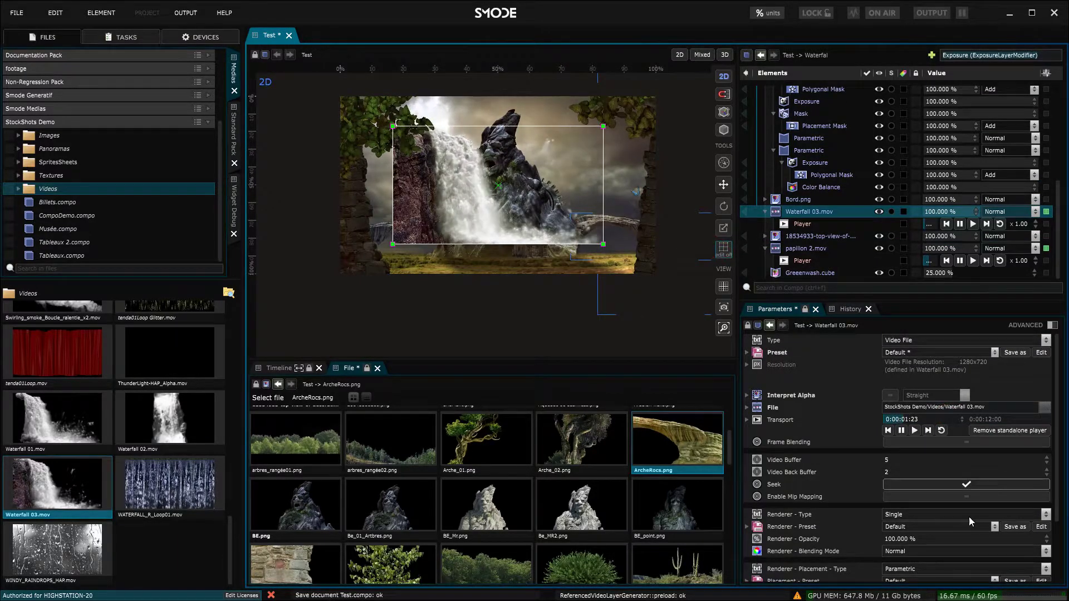
- Flip the waterfall horizontally, scale it to about 33 %, place it where the left arch meets the rock, and save the composition
{"action": "scroll", "coordinate": [961, 510], "scroll_direction": "down", "scroll_amount": 3}
{"action": "scroll", "coordinate": [544, 183], "scroll_direction": "up", "scroll_amount": 1}
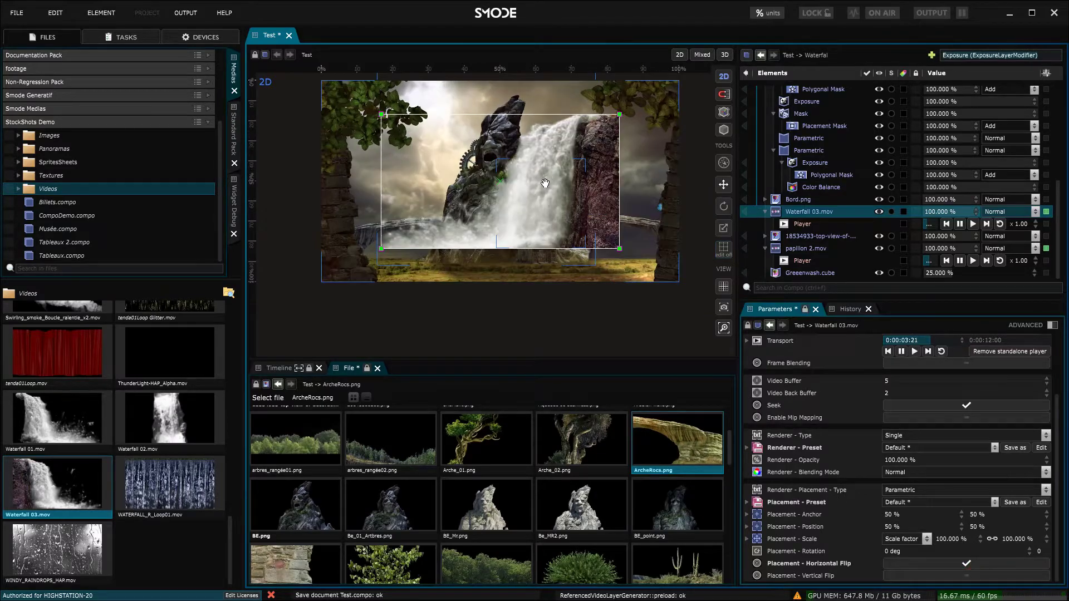
{"action": "left_click_drag", "start_coordinate": [620, 114], "coordinate": [469, 204]}
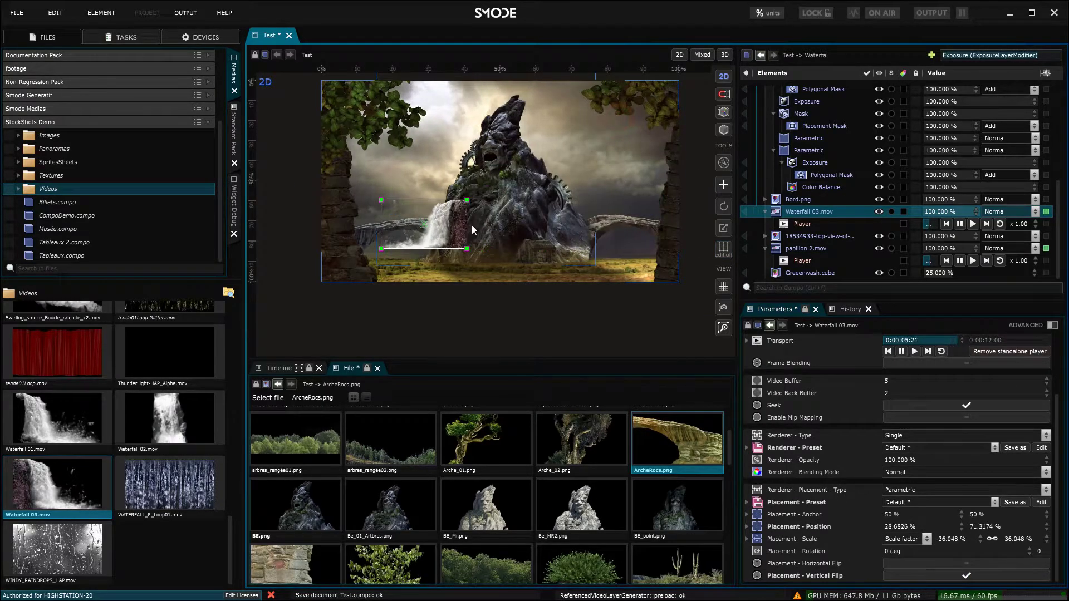
{"action": "scroll", "coordinate": [472, 229], "scroll_direction": "up", "scroll_amount": 4}
{"action": "left_click_drag", "start_coordinate": [534, 178], "coordinate": [500, 210]}
{"action": "left_click_drag", "start_coordinate": [539, 152], "coordinate": [515, 185]}
{"action": "left_click_drag", "start_coordinate": [485, 216], "coordinate": [521, 216]}
{"action": "key", "text": "ctrl+s"}
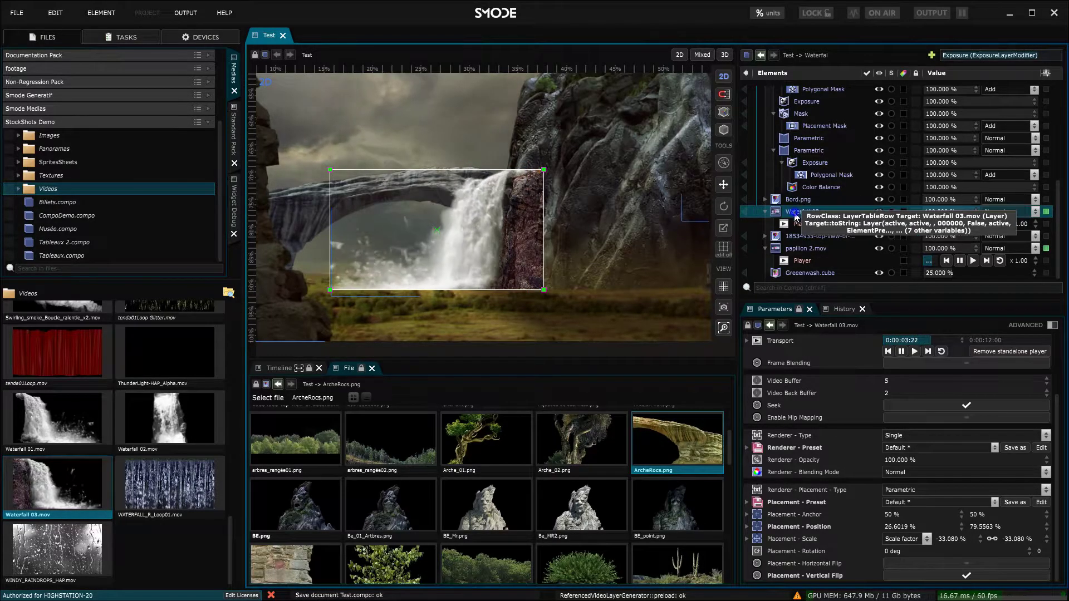
- Add a Color Balance to Waterfall 03.mov with midtones at red -12.5 % and blue 10.8 %, and red highlights at -21.9 %
{"action": "right_click", "coordinate": [795, 217]}
{"action": "mouse_move", "coordinate": [666, 267]}
{"action": "left_click", "coordinate": [819, 285]}
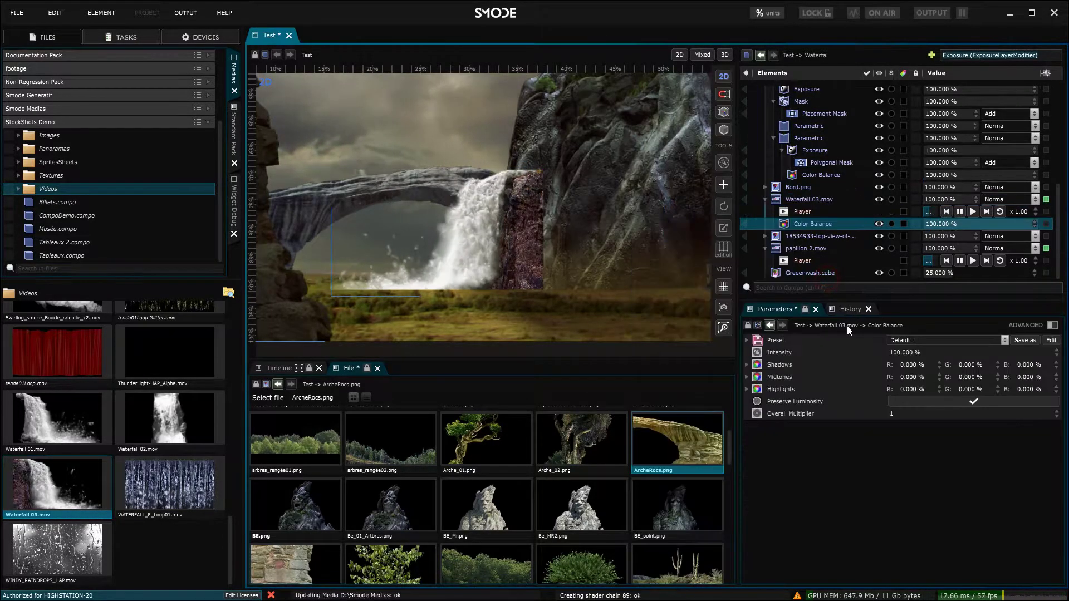
{"action": "left_click_drag", "start_coordinate": [918, 377], "coordinate": [905, 390]}
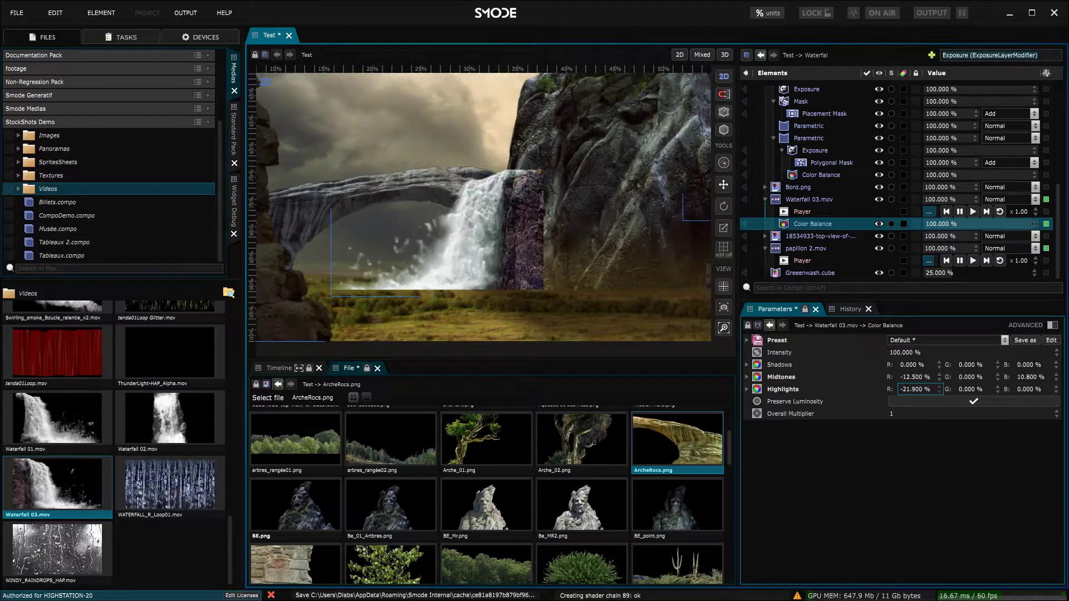
- Set the waterfall's Color Balance highlights to red -29.1 % and blue -11.8 %, and add a Hue Saturation Luminance modifier with saturation -37.1 %
{"action": "left_click_drag", "start_coordinate": [973, 389], "coordinate": [954, 389]}
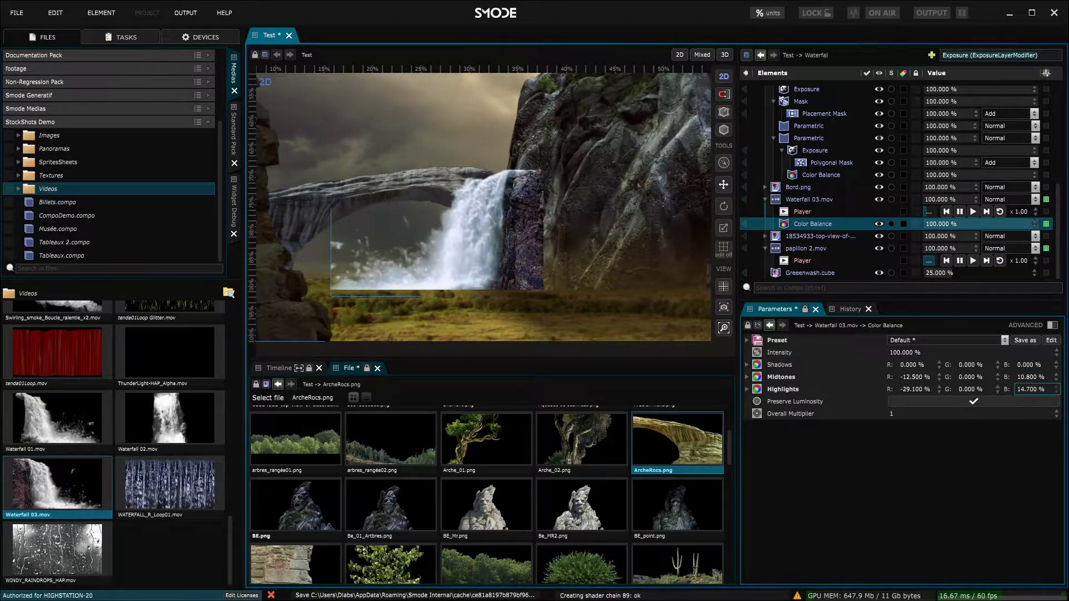
{"action": "left_click_drag", "start_coordinate": [1030, 389], "coordinate": [1002, 389]}
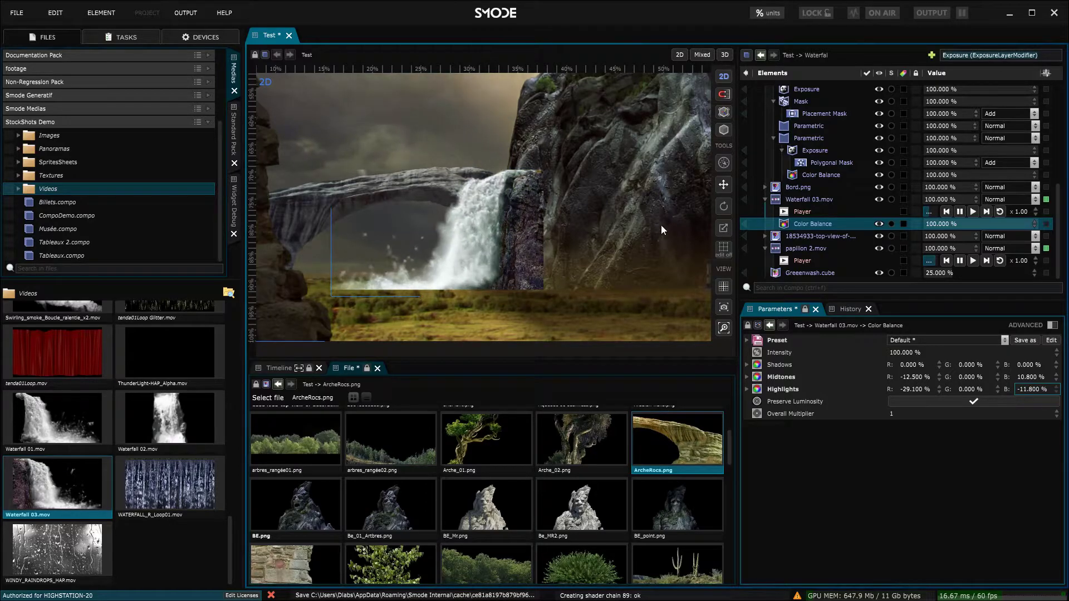
{"action": "left_click", "coordinate": [794, 196]}
{"action": "right_click", "coordinate": [794, 196]}
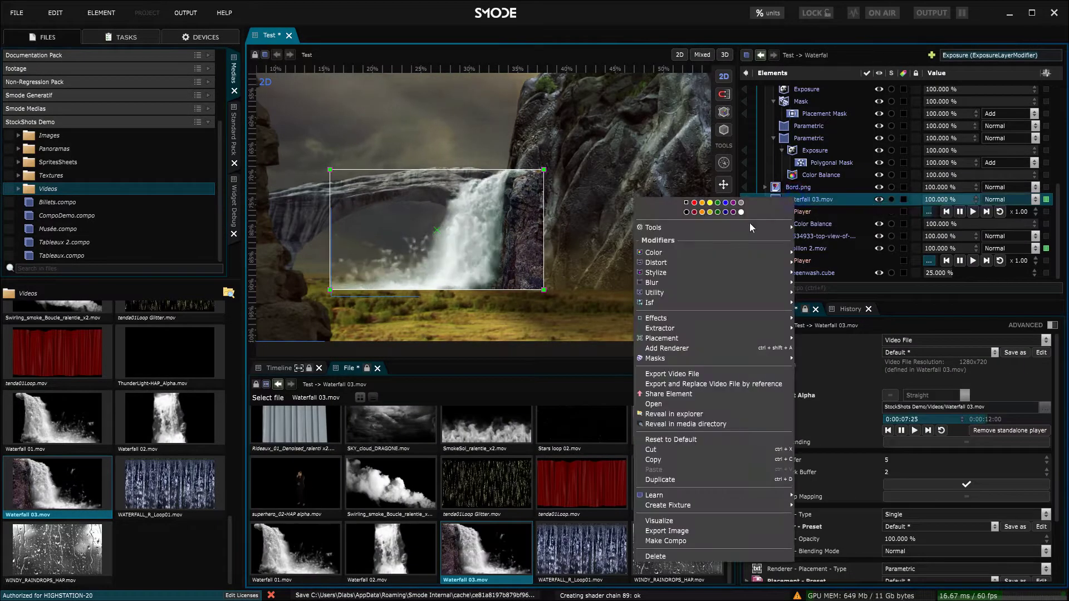
{"action": "mouse_move", "coordinate": [706, 252]}
{"action": "left_click", "coordinate": [855, 310]}
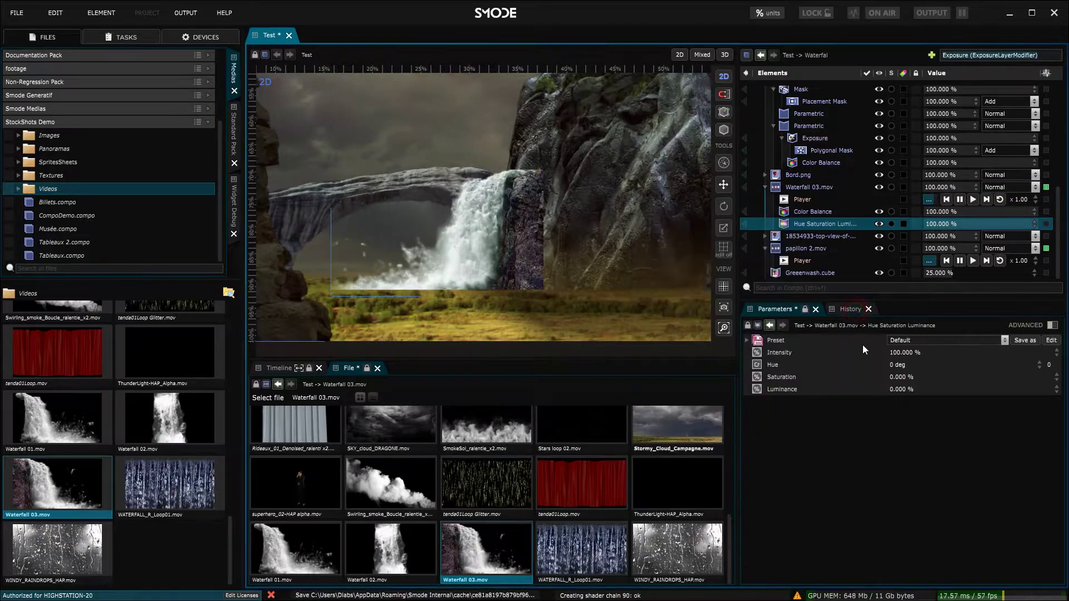
{"action": "mouse_move", "coordinate": [900, 380]}
{"action": "left_mouse_down"}
{"action": "mouse_move", "coordinate": [864, 380]}
{"action": "mouse_move", "coordinate": [881, 380]}
{"action": "left_mouse_up"}
{"action": "scroll", "coordinate": [499, 200], "scroll_direction": "down", "scroll_amount": 1}
{"action": "scroll", "coordinate": [533, 212], "scroll_direction": "up", "scroll_amount": 1}
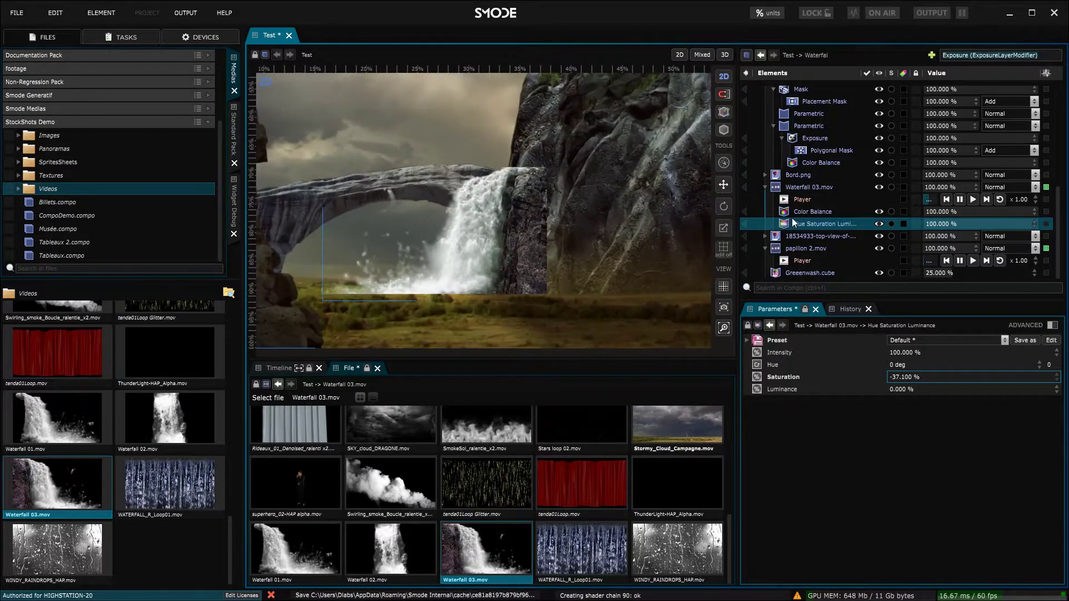
- Add a Placement Mask to Waterfall 03.mov with feather link None, bottom 8 % and left 15 %, and save the composition
{"action": "left_click", "coordinate": [802, 187]}
{"action": "right_click", "coordinate": [796, 188]}
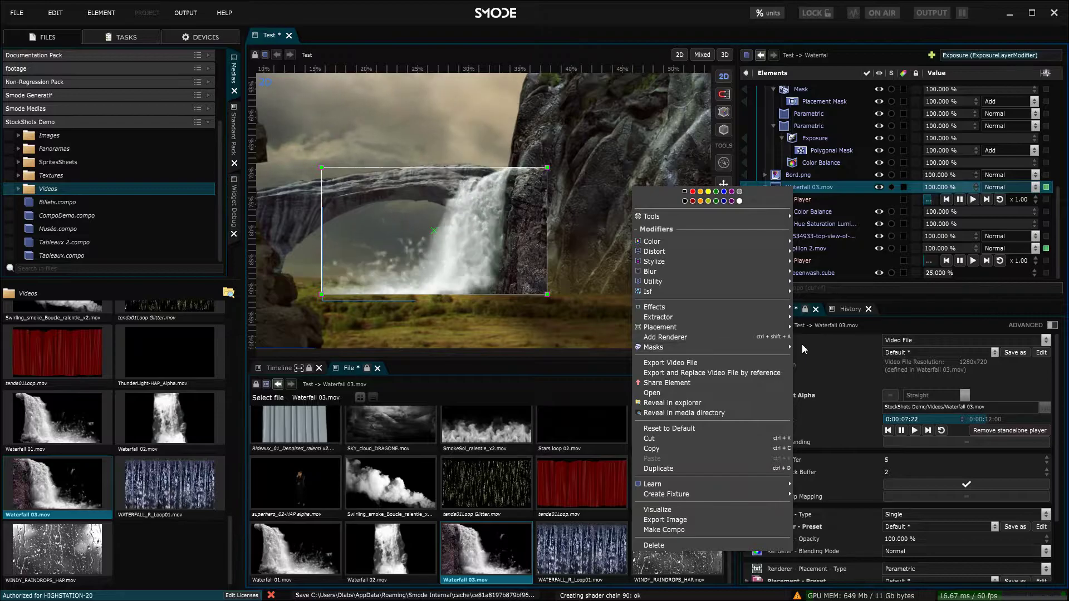
{"action": "mouse_move", "coordinate": [756, 346]}
{"action": "left_click", "coordinate": [829, 269]}
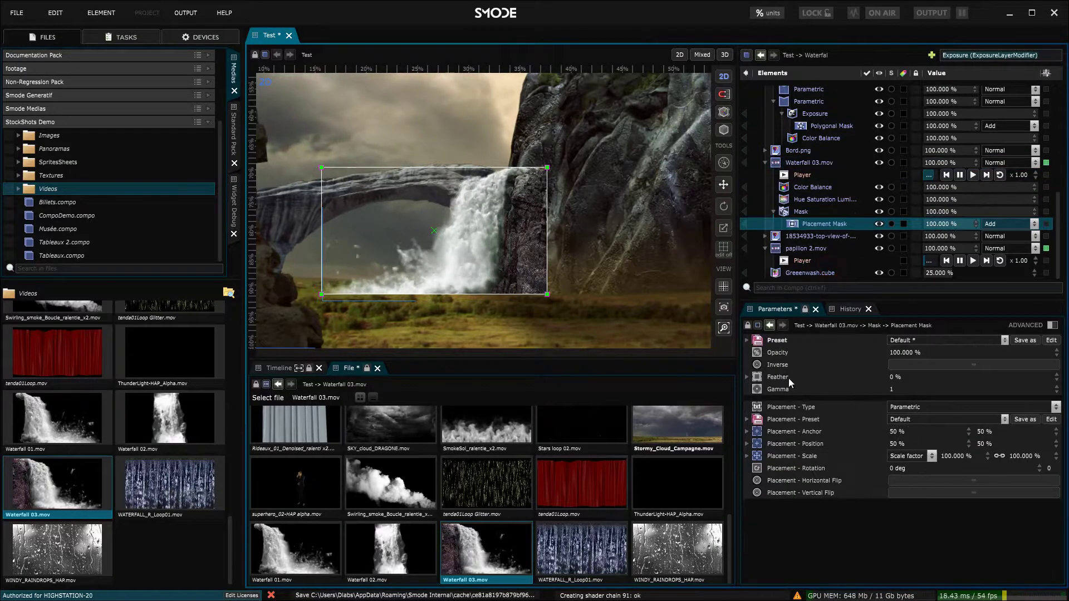
{"action": "left_click", "coordinate": [747, 376]}
{"action": "left_click", "coordinate": [891, 391]}
{"action": "left_click", "coordinate": [901, 403]}
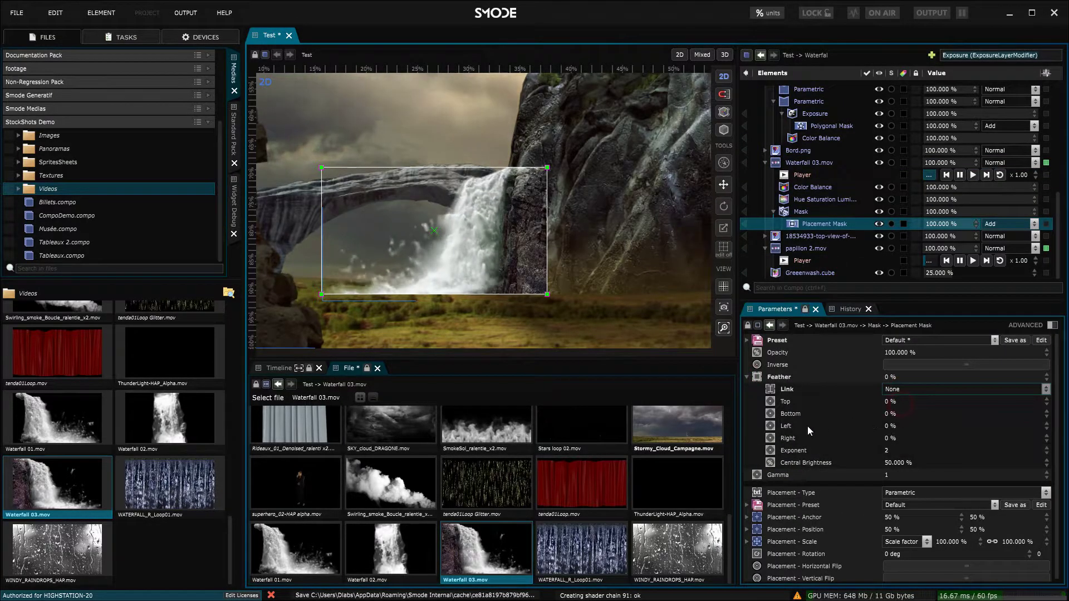
{"action": "left_click_drag", "start_coordinate": [890, 427], "coordinate": [913, 413]}
{"action": "left_click", "coordinate": [809, 162]}
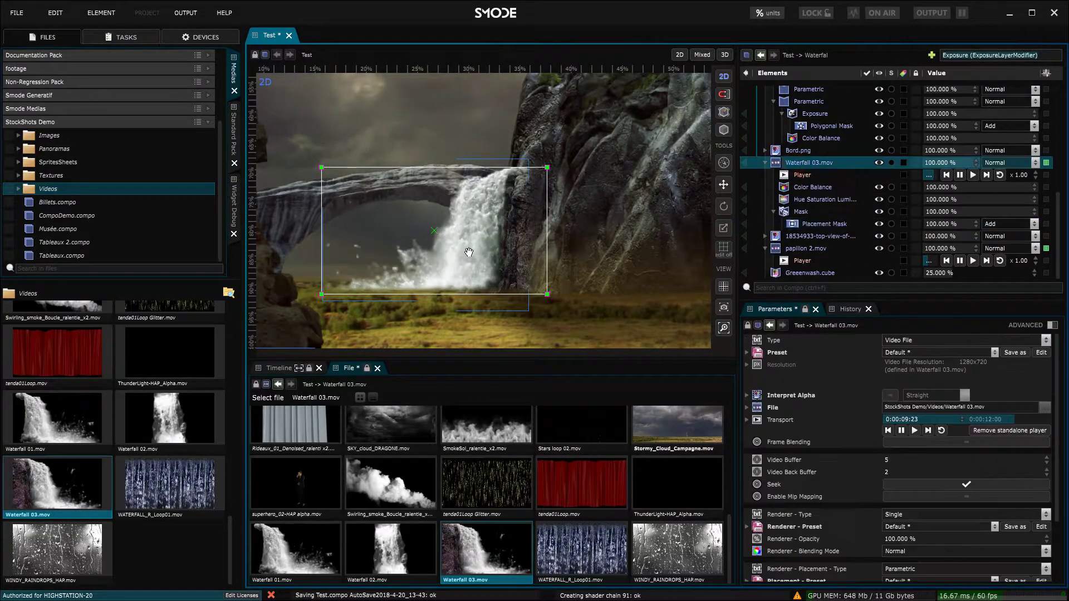
{"action": "scroll", "coordinate": [485, 216], "scroll_direction": "up", "scroll_amount": 1}
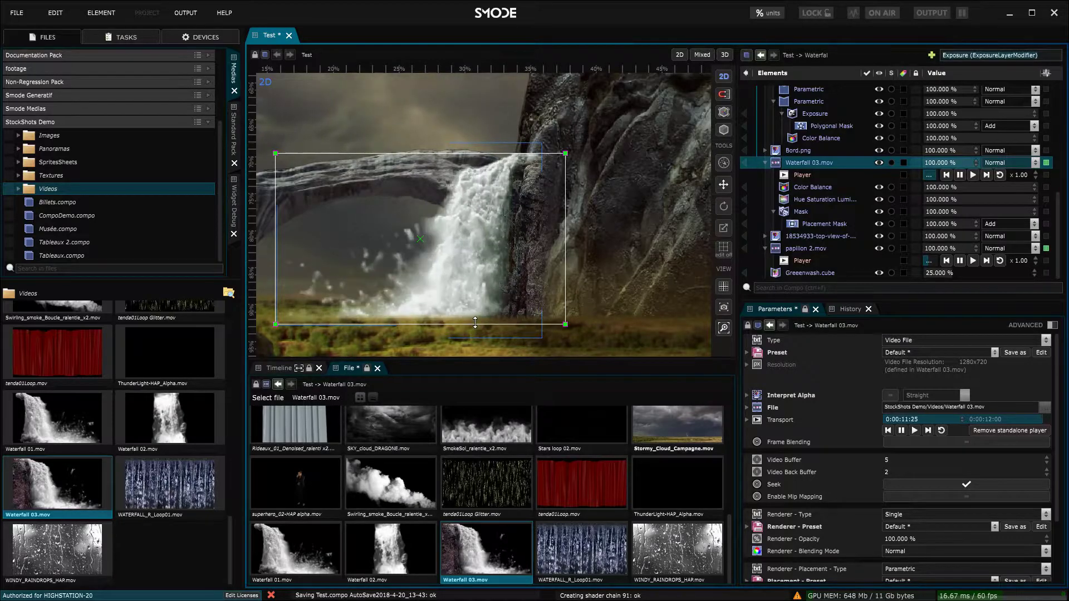
{"action": "scroll", "coordinate": [475, 314], "scroll_direction": "down", "scroll_amount": 1}
{"action": "left_click", "coordinate": [482, 337]}
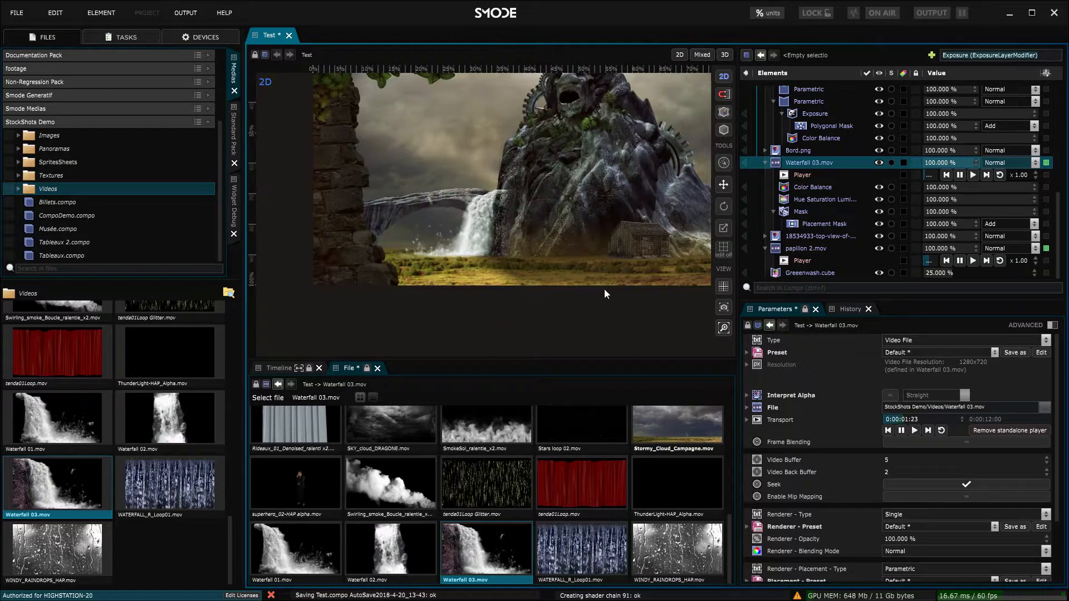
{"action": "scroll", "coordinate": [566, 296], "scroll_direction": "down", "scroll_amount": 2}
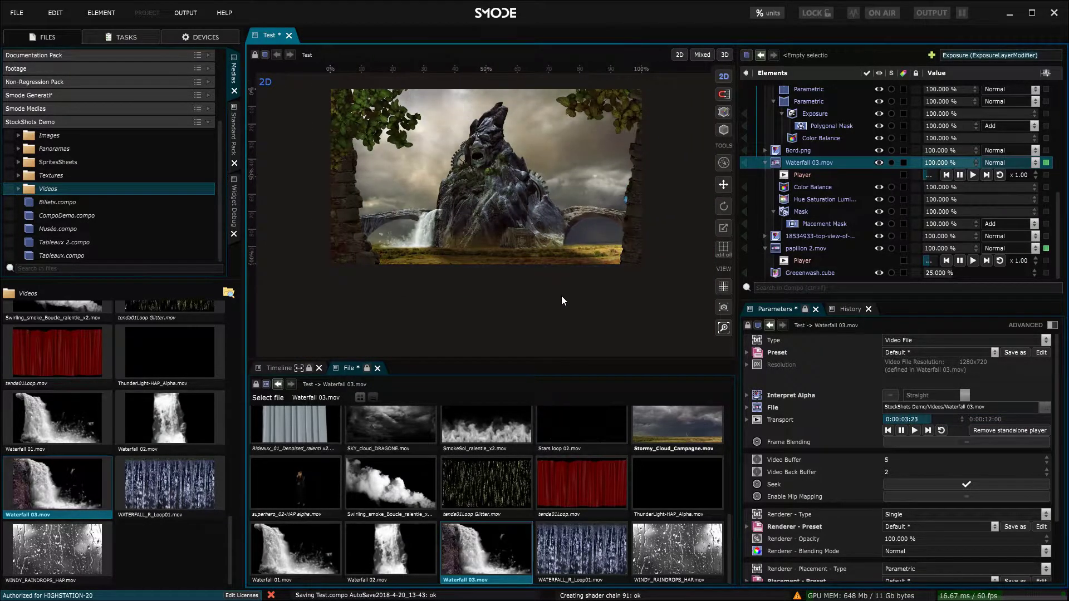
{"action": "scroll", "coordinate": [490, 228], "scroll_direction": "up", "scroll_amount": 2}
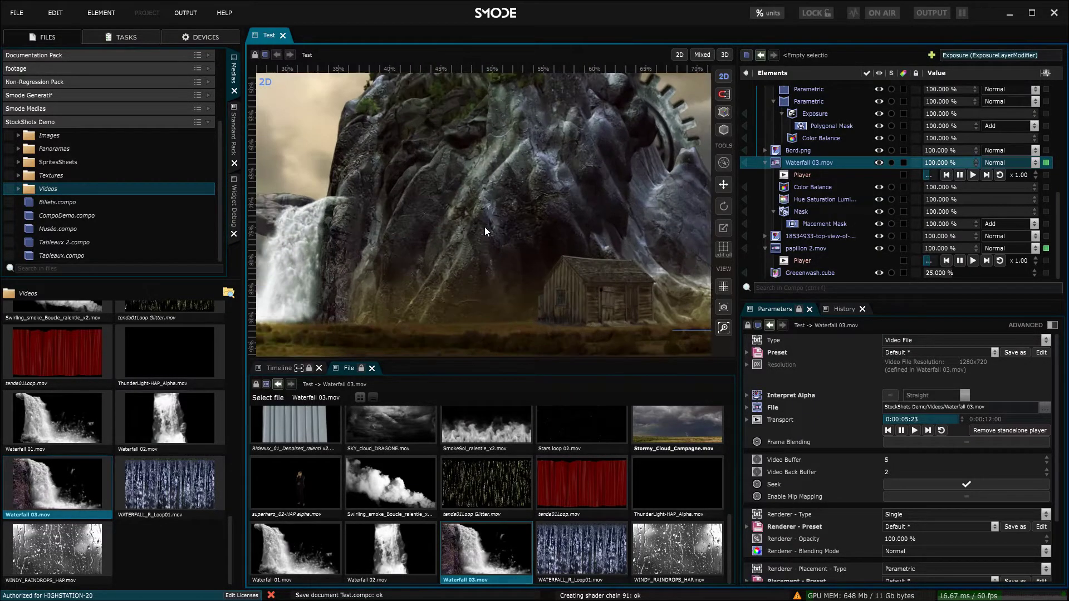
- Add a second renderer to Waterfall 03.mov, scale it to about 20 % and place it on the rock just above the existing fall
{"action": "left_click", "coordinate": [808, 225]}
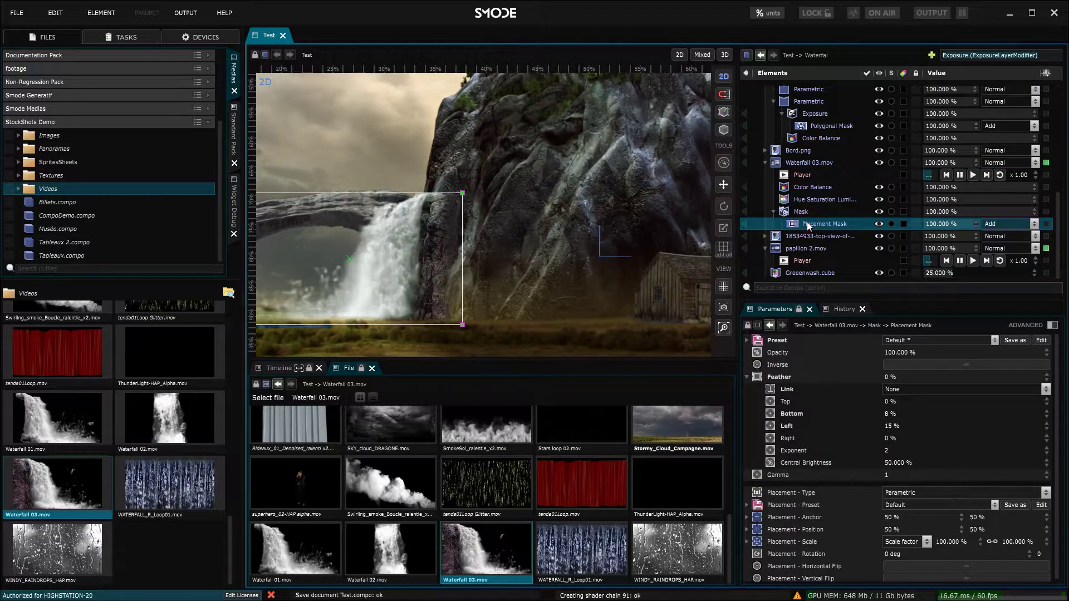
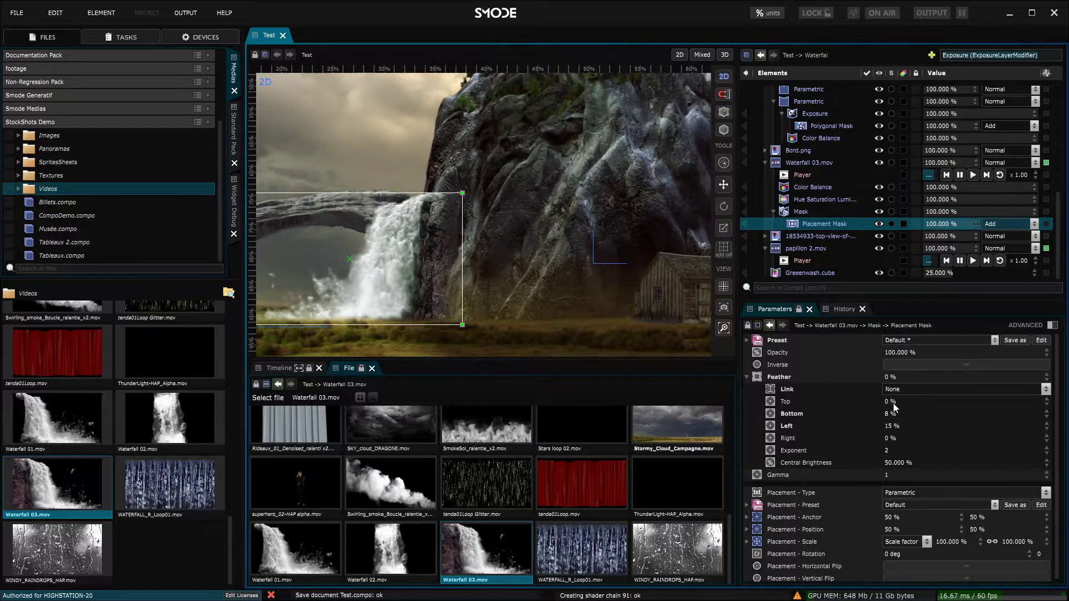
{"action": "left_click", "coordinate": [790, 164]}
{"action": "key", "text": "ctrl+shift+d"}
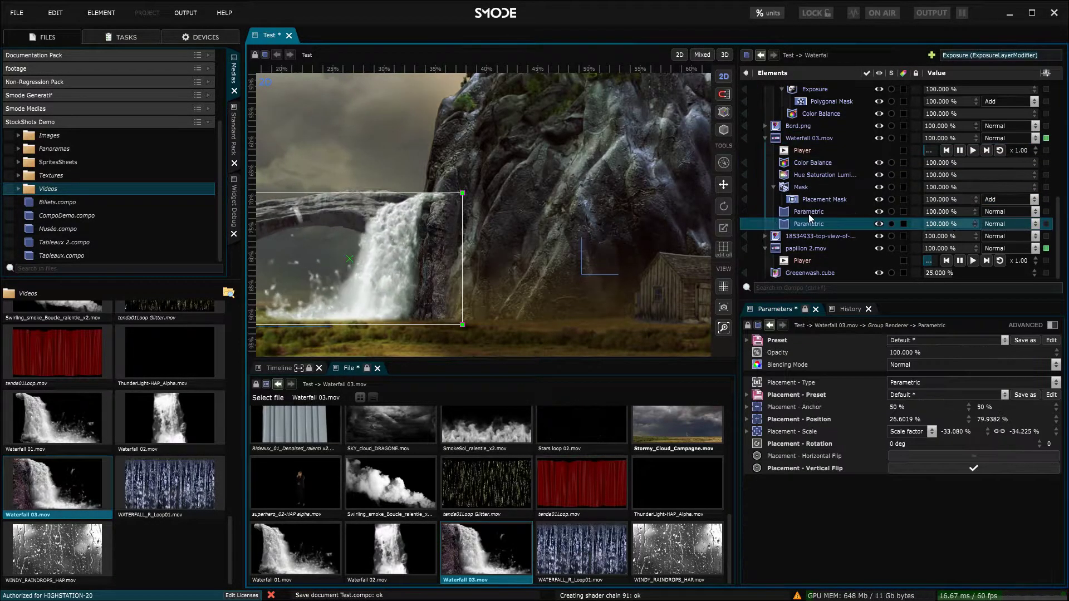
{"action": "left_click", "coordinate": [807, 212]}
{"action": "left_click_drag", "start_coordinate": [432, 245], "coordinate": [563, 227]}
{"action": "left_click_drag", "start_coordinate": [593, 175], "coordinate": [505, 222]}
{"action": "left_click_drag", "start_coordinate": [463, 267], "coordinate": [472, 249]}
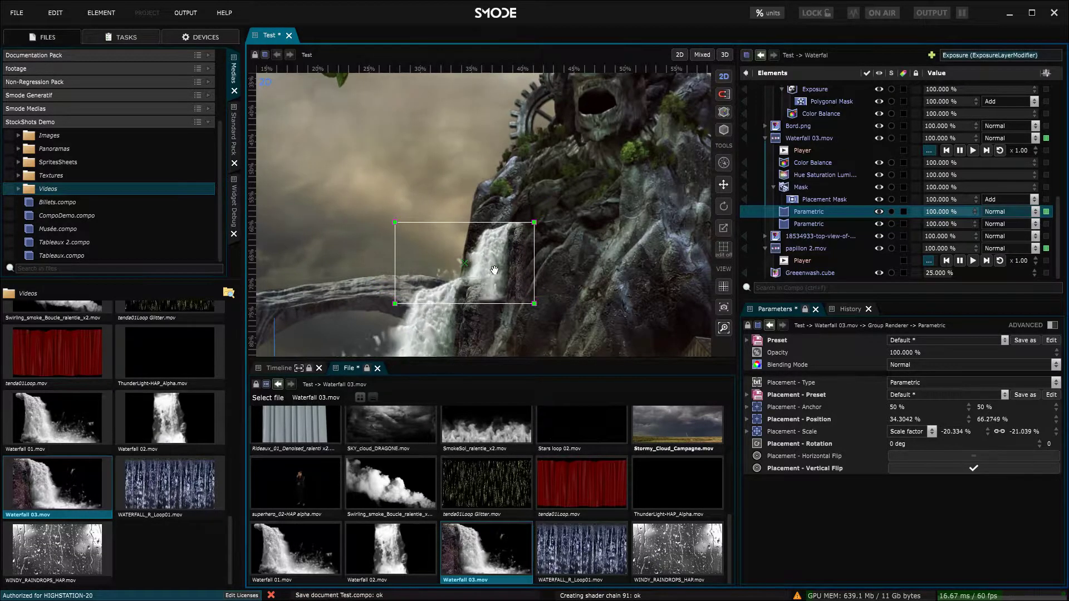
{"action": "scroll", "coordinate": [495, 252], "scroll_direction": "up", "scroll_amount": 3}
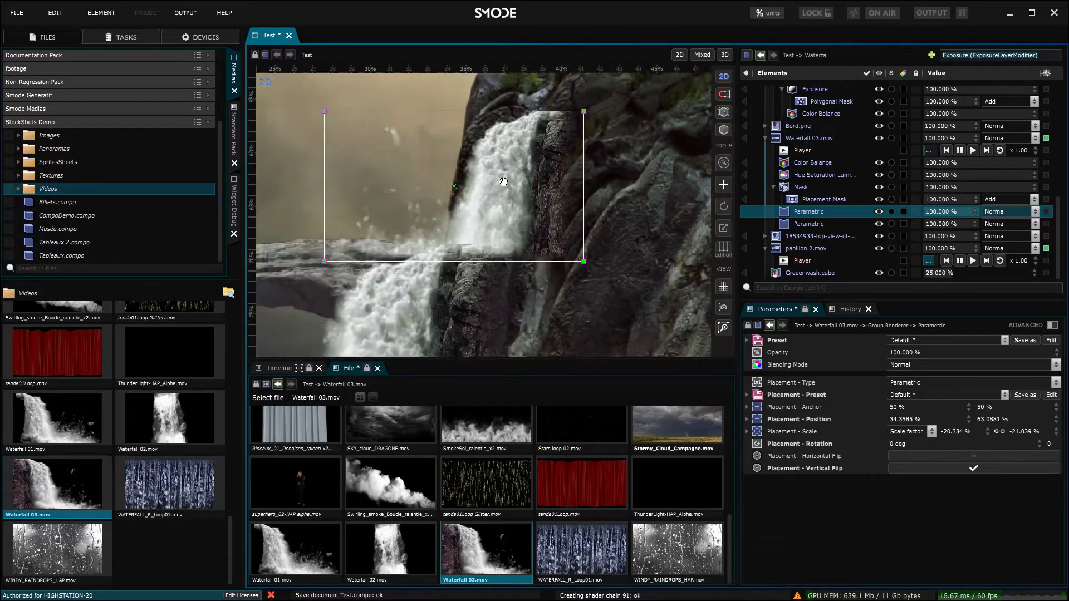
- Set the main mask's left feather to 14.22 %, and add a Placement Mask to the upper renderer, about 64.7 % wide with unlinked right feather 16 %
{"action": "left_click", "coordinate": [806, 202]}
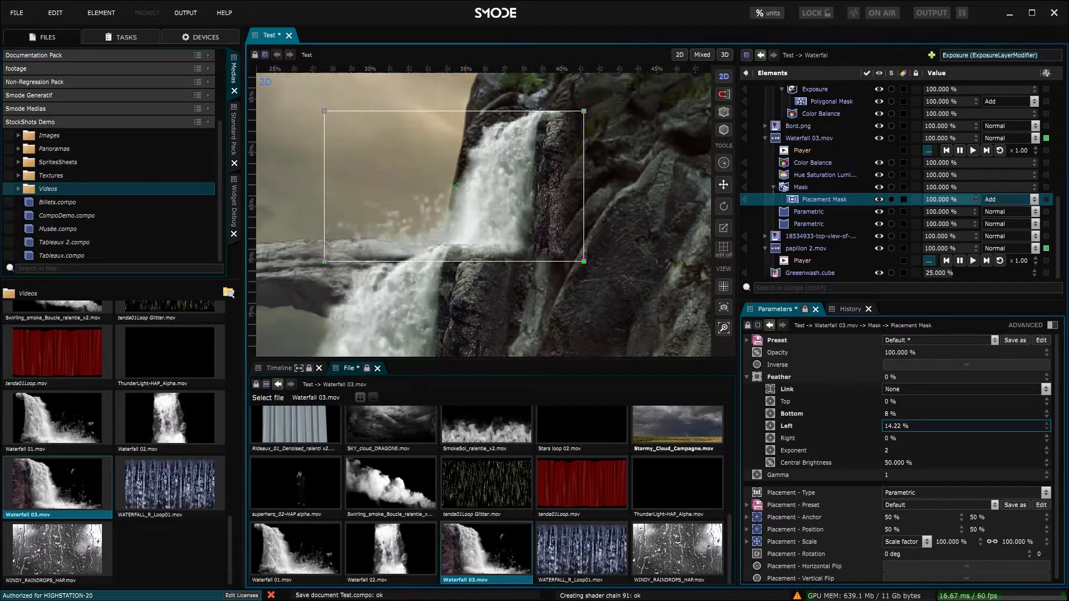
{"action": "left_click", "coordinate": [808, 212]}
{"action": "right_click", "coordinate": [807, 212]}
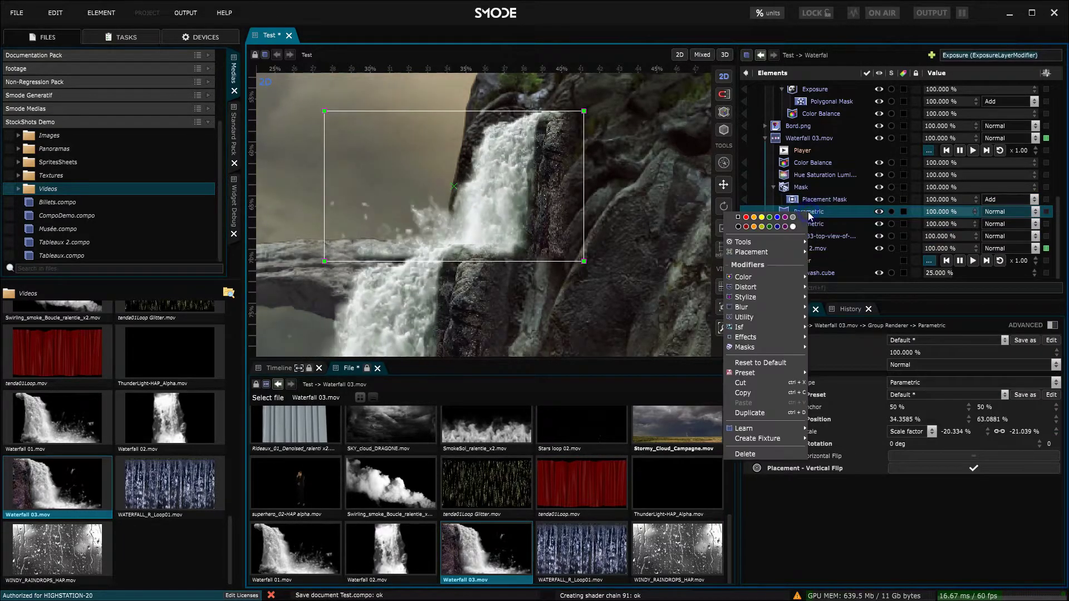
{"action": "mouse_move", "coordinate": [779, 346]}
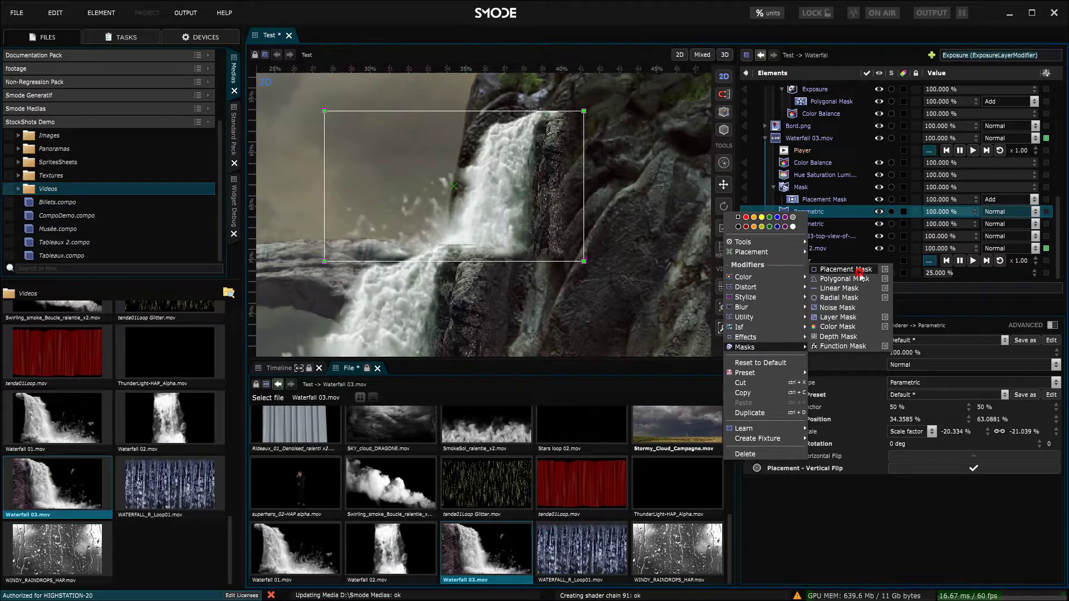
{"action": "left_click", "coordinate": [846, 270]}
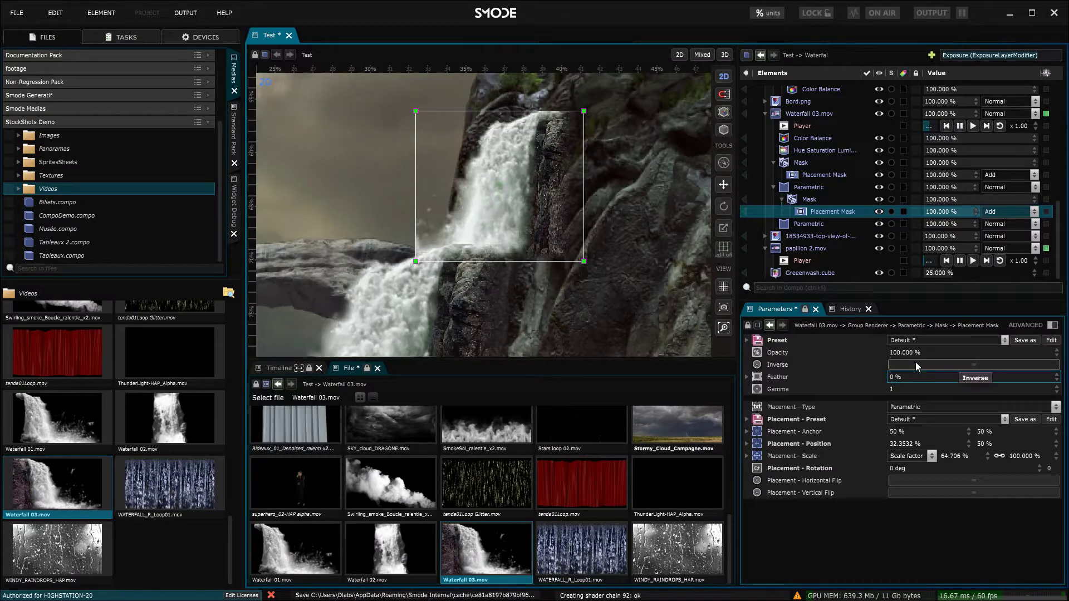
{"action": "left_click", "coordinate": [754, 377]}
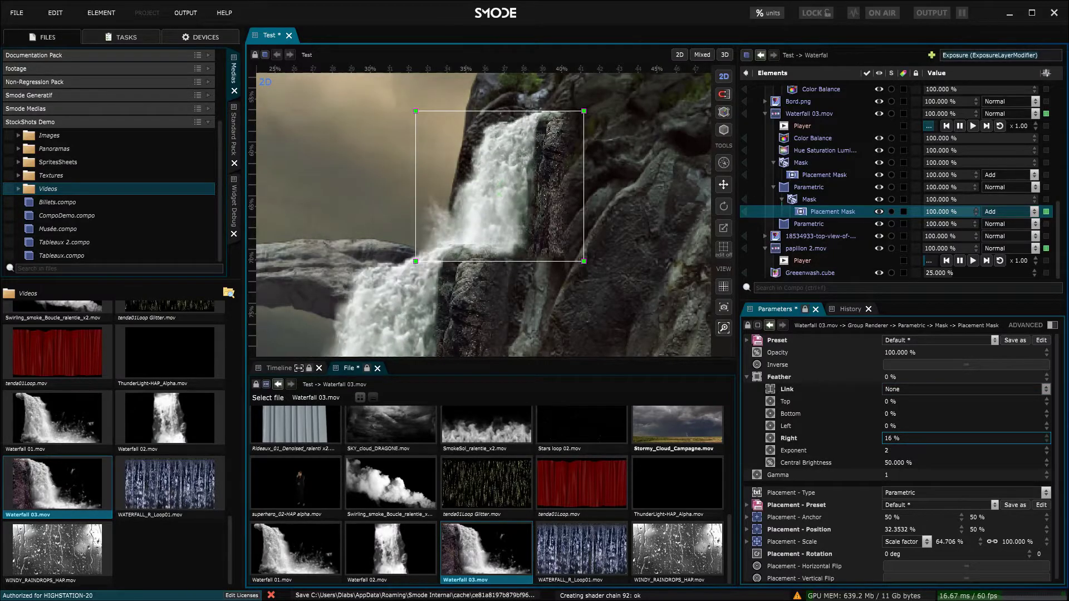
- Set the top feather of the waterfall's main Placement Mask to 0.79 %
{"action": "left_click", "coordinate": [807, 188]}
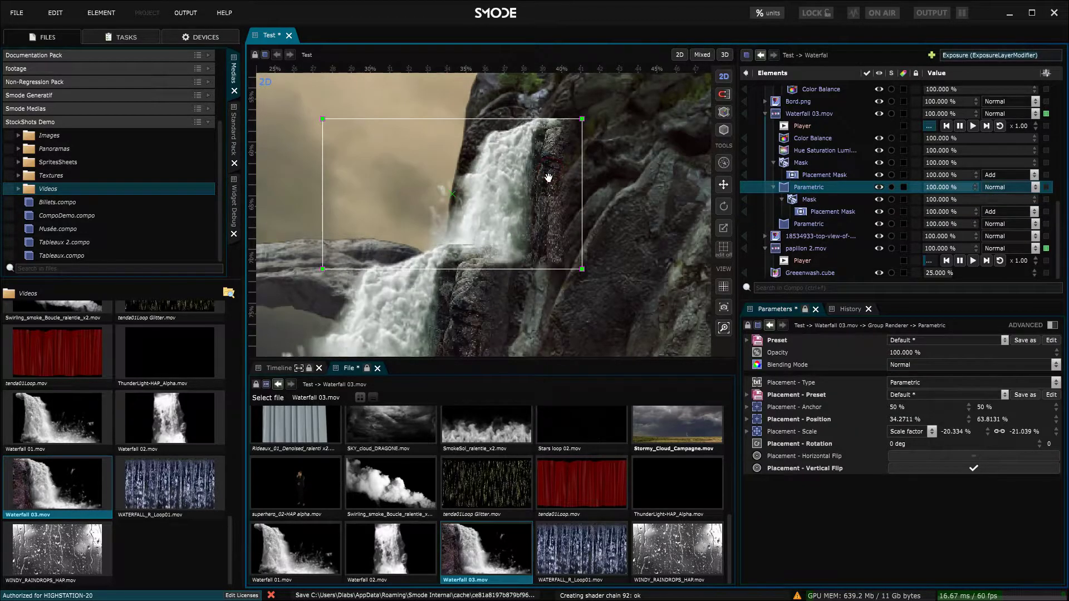
{"action": "left_click", "coordinate": [807, 175]}
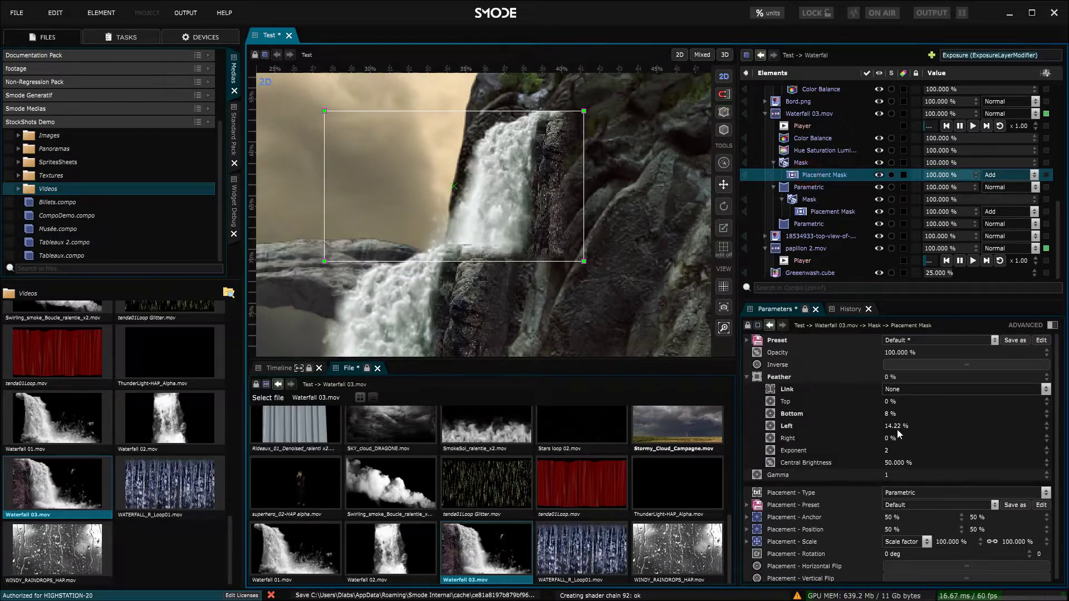
{"action": "left_click", "coordinate": [893, 402]}
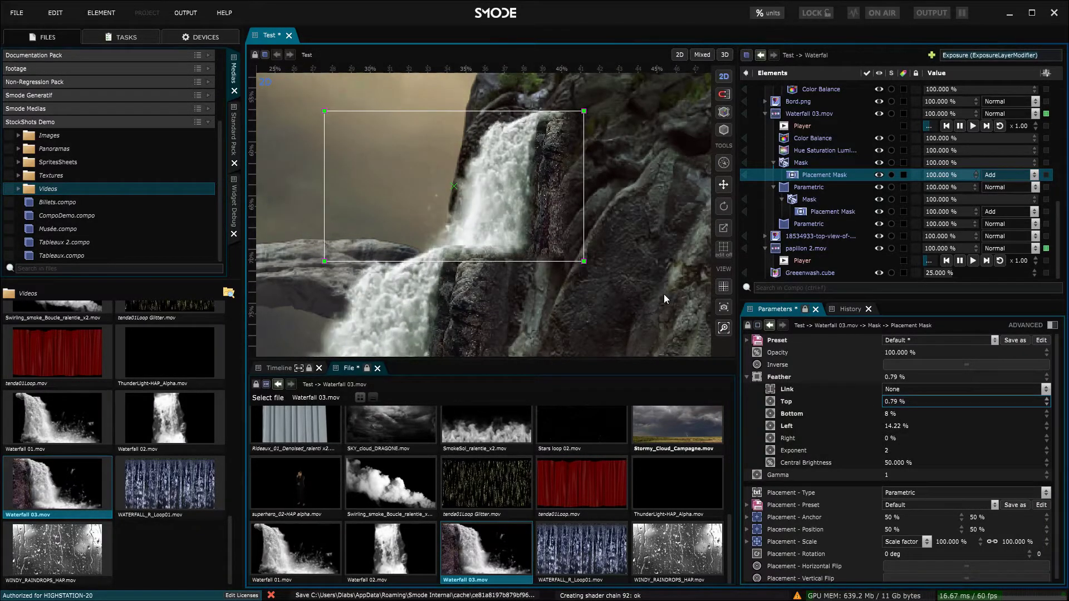
- Switch the upper renderer's mask to Perspective placement, move corner D to about 20.2 %, 96.3 % and corner A slightly inward, and save the composition
{"action": "left_click", "coordinate": [830, 211]}
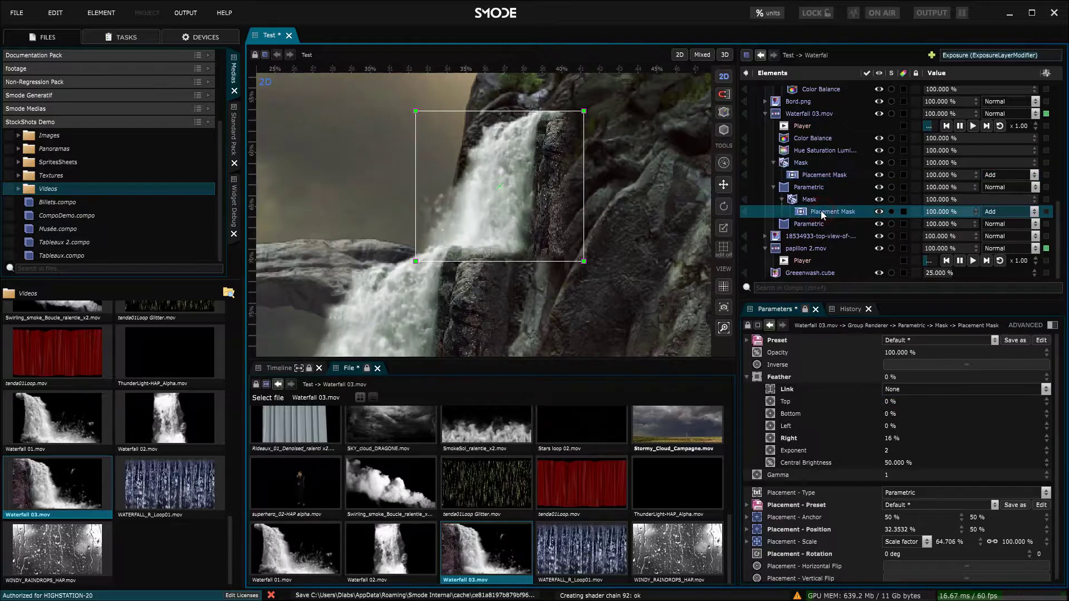
{"action": "left_click", "coordinate": [942, 493]}
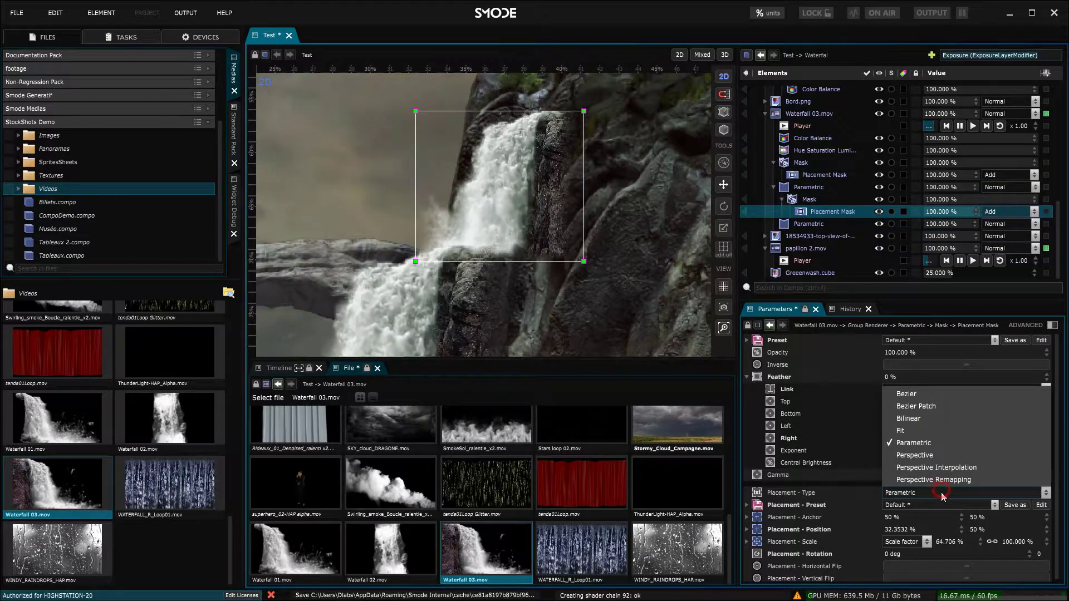
{"action": "left_click", "coordinate": [938, 454]}
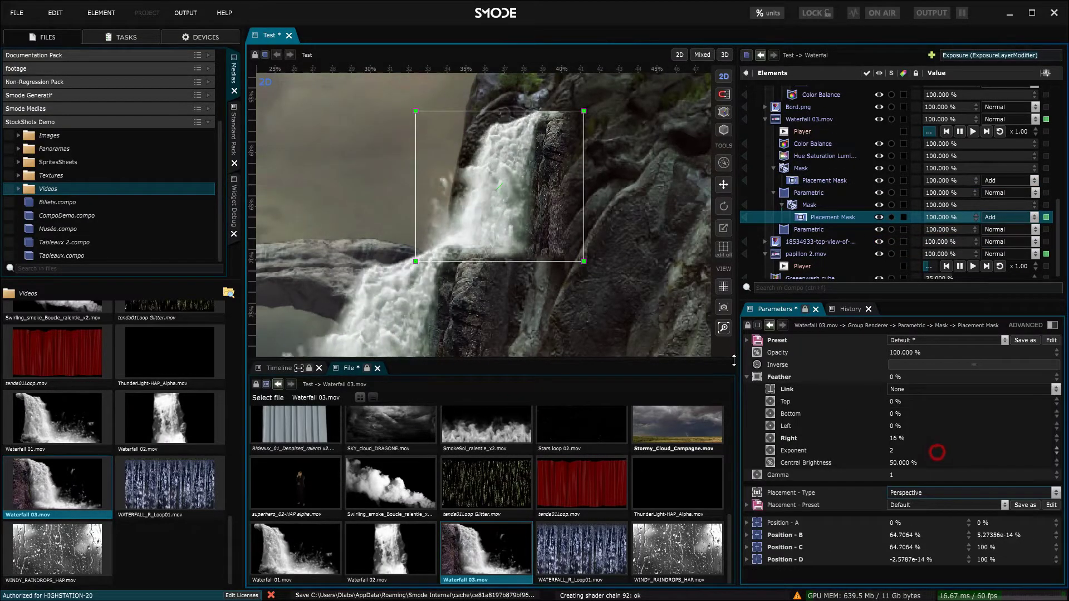
{"action": "left_click_drag", "start_coordinate": [584, 261], "coordinate": [559, 262]}
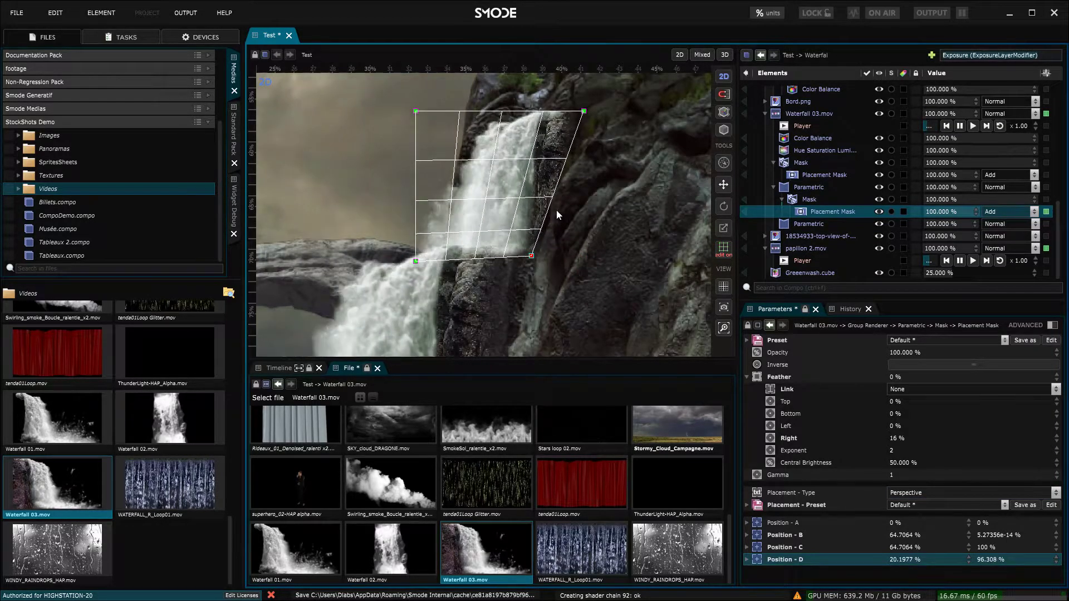
{"action": "left_click_drag", "start_coordinate": [583, 111], "coordinate": [580, 110]}
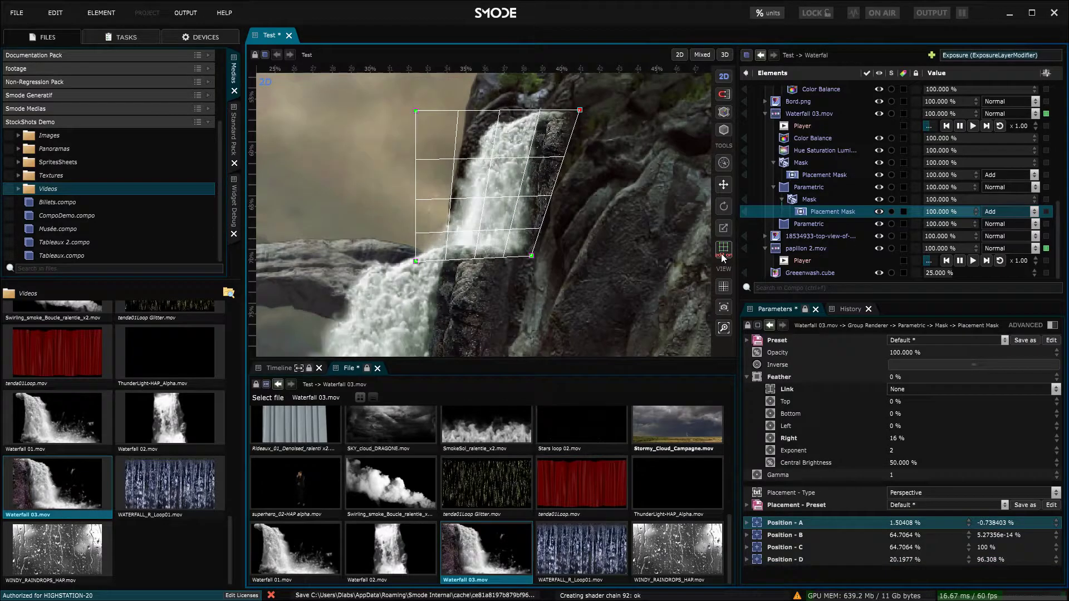
{"action": "left_click", "coordinate": [722, 251]}
{"action": "left_click", "coordinate": [795, 188]}
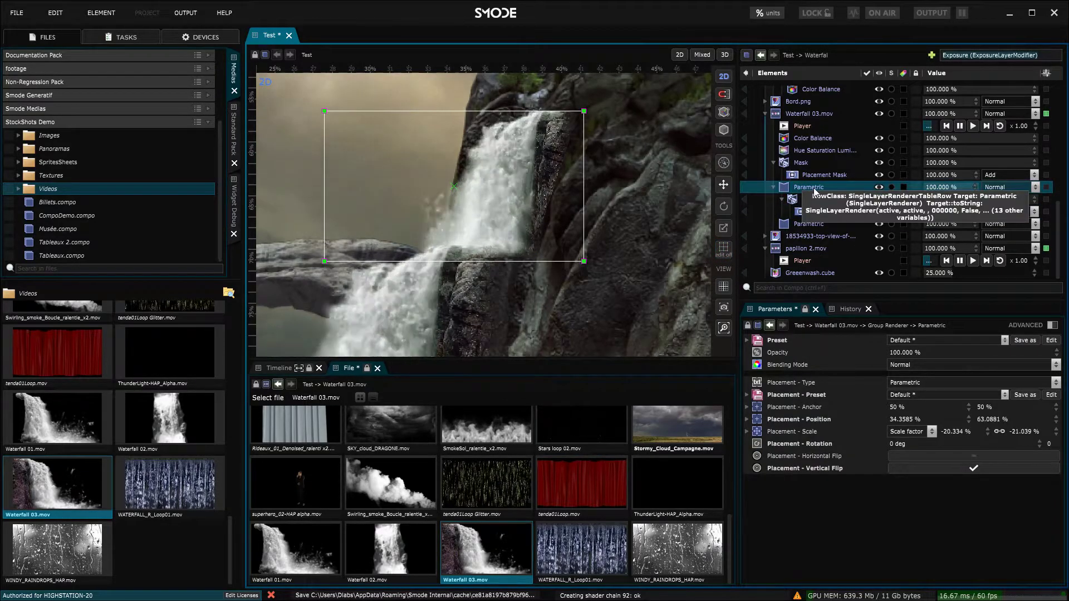
{"action": "key", "text": "ctrl+s"}
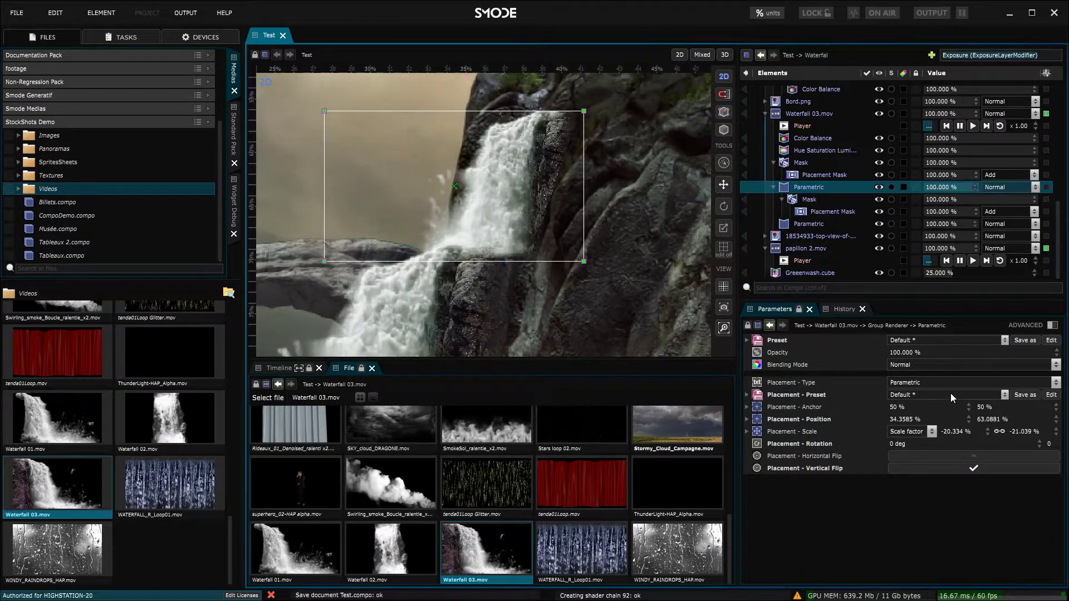
- Duplicate the upper waterfall renderer and move the masked one higher up the rock, to position about 39.35 %, 49.95 %
{"action": "key", "text": "ctrl+d"}
{"action": "left_click", "coordinate": [801, 176]}
{"action": "scroll", "coordinate": [537, 211], "scroll_direction": "down", "scroll_amount": 3}
{"action": "left_click_drag", "start_coordinate": [498, 209], "coordinate": [497, 180]}
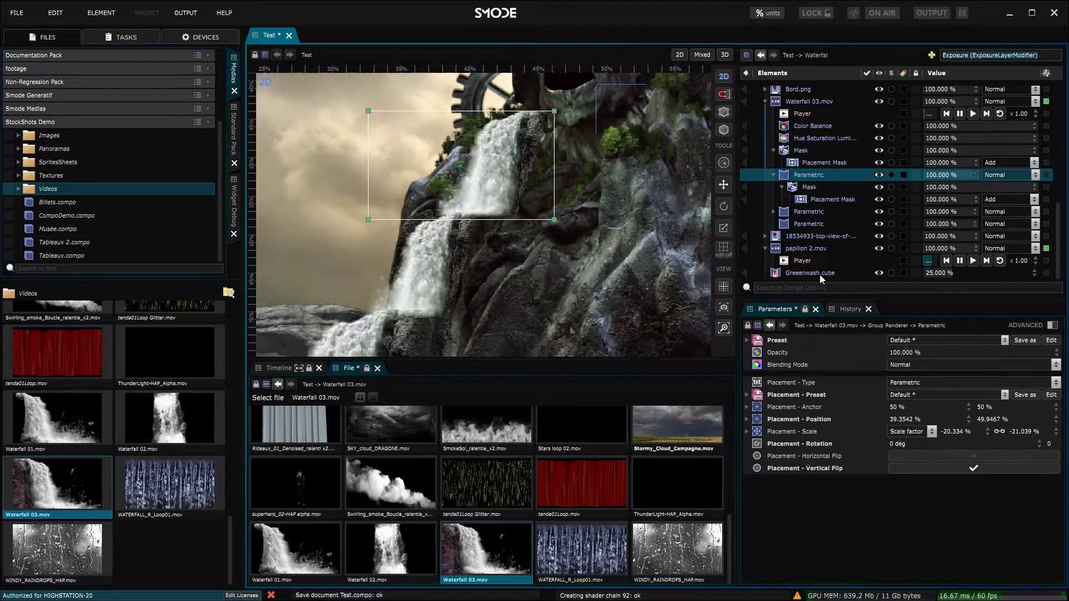
- Switch the highest waterfall renderer to Bezier Patch placement, enable control-point editing, and shift its upper point rows up toward the rock's mouth opening
{"action": "left_click", "coordinate": [943, 383]}
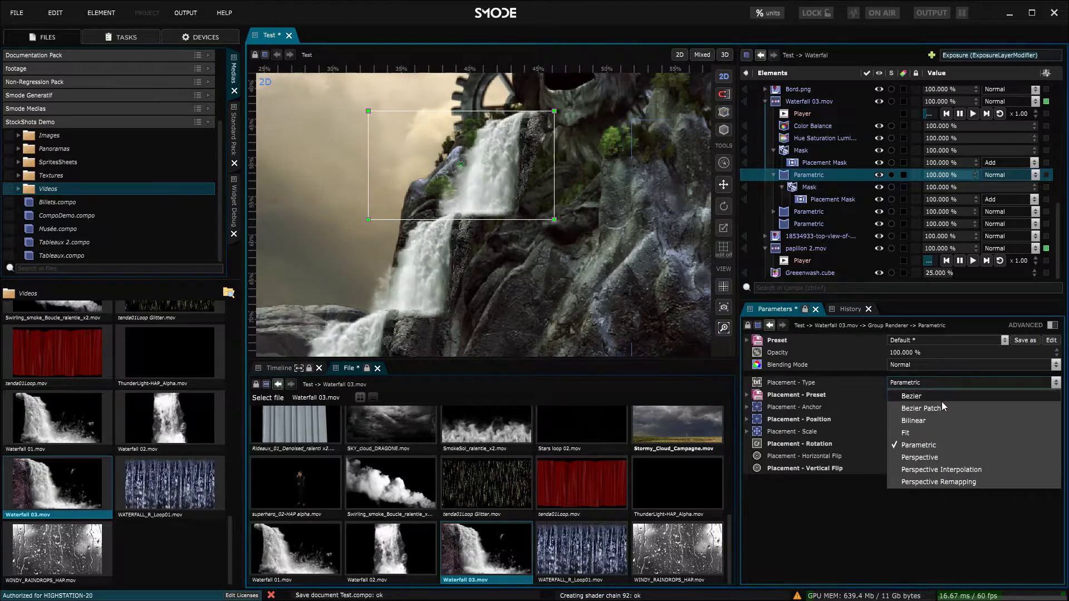
{"action": "left_click", "coordinate": [921, 408]}
{"action": "left_click", "coordinate": [723, 248]}
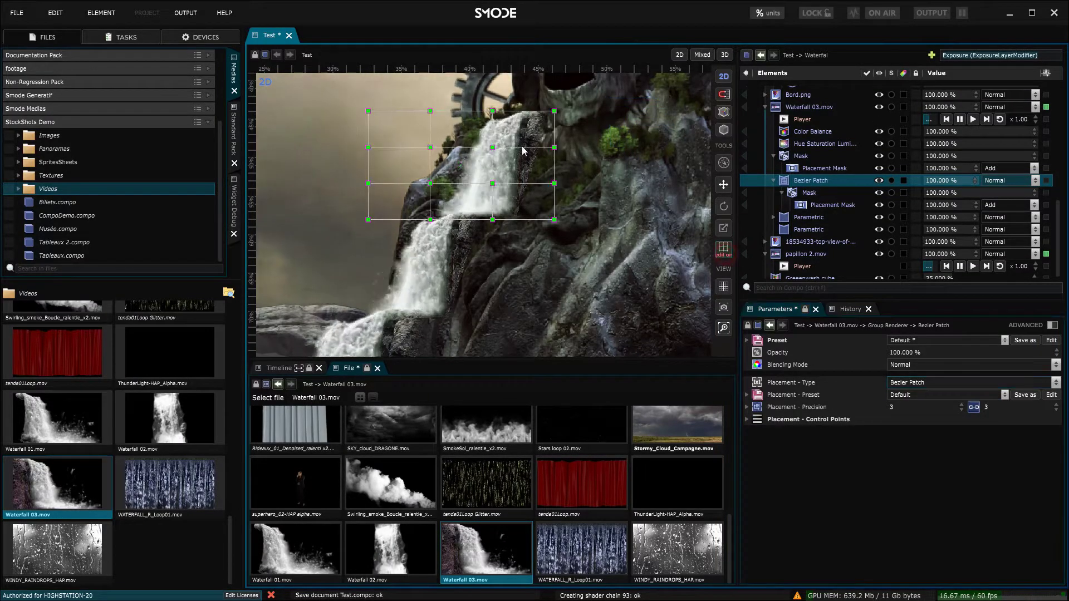
{"action": "scroll", "coordinate": [522, 147], "scroll_direction": "up", "scroll_amount": 2}
{"action": "left_click_drag", "start_coordinate": [522, 147], "coordinate": [462, 264]}
{"action": "left_click_drag", "start_coordinate": [392, 205], "coordinate": [419, 183]}
{"action": "left_click_drag", "start_coordinate": [277, 162], "coordinate": [537, 208]}
{"action": "left_click_drag", "start_coordinate": [451, 195], "coordinate": [496, 168]}
{"action": "left_click_drag", "start_coordinate": [273, 222], "coordinate": [579, 254]}
{"action": "left_click_drag", "start_coordinate": [451, 241], "coordinate": [472, 224]}
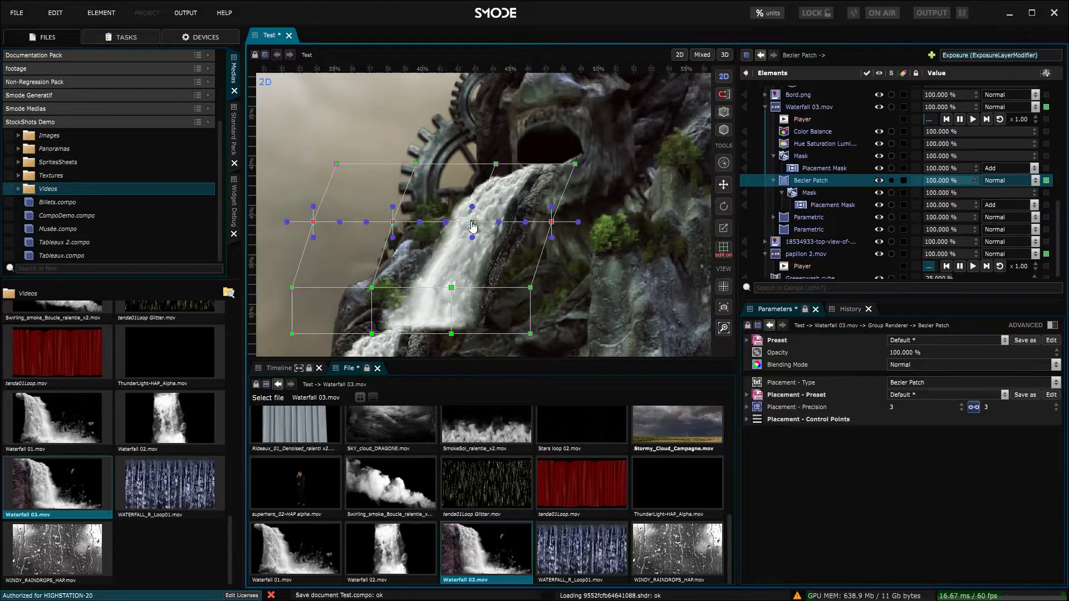
- Move the highest tier's patch points 2-3 to about 42.4 %, 50.8 %, 1-3 to 45.5 %, 52 %, 1-2 to 47.7 %, 45.8 %, and 1-1 to 48.6 %, 39.4 %
{"action": "mouse_move", "coordinate": [452, 288]}
{"action": "left_mouse_down"}
{"action": "mouse_move", "coordinate": [430, 286]}
{"action": "mouse_move", "coordinate": [465, 273]}
{"action": "left_mouse_up"}
{"action": "left_click_drag", "start_coordinate": [530, 288], "coordinate": [519, 284]}
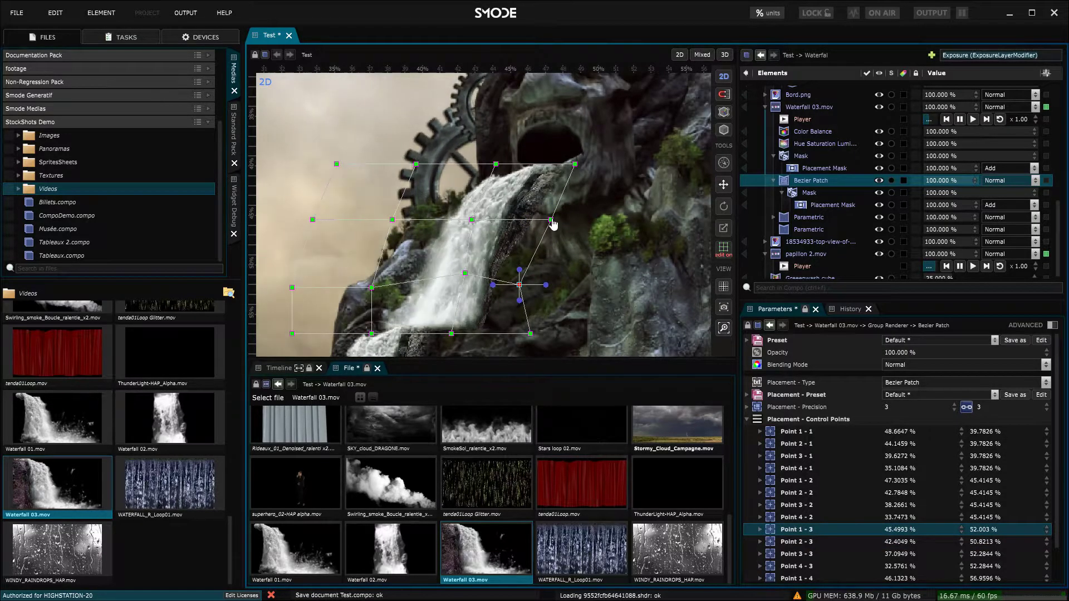
{"action": "left_click_drag", "start_coordinate": [551, 220], "coordinate": [558, 223]}
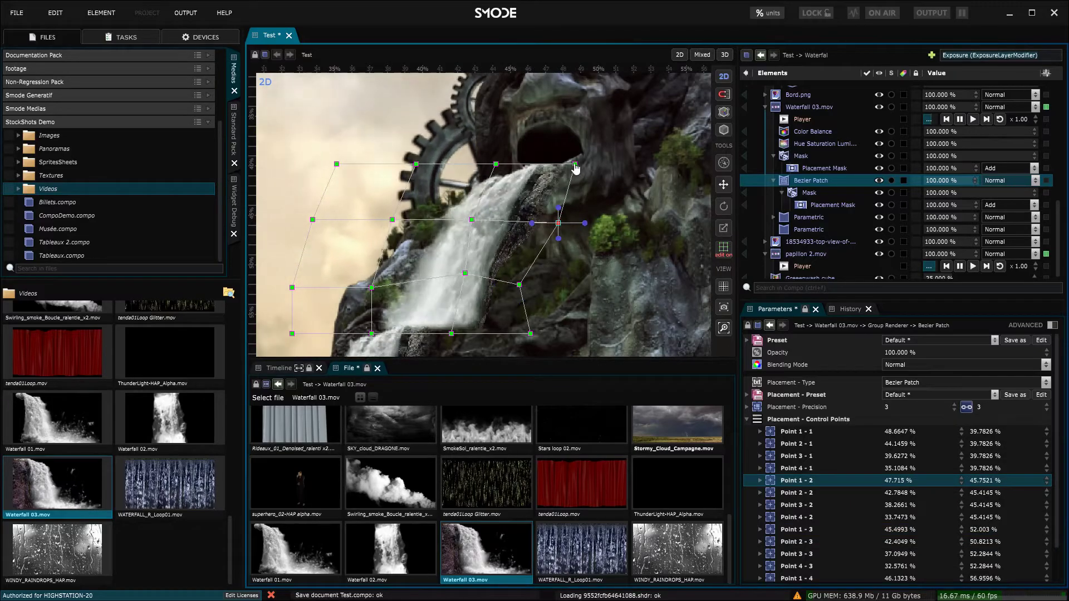
{"action": "left_click_drag", "start_coordinate": [577, 168], "coordinate": [575, 164]}
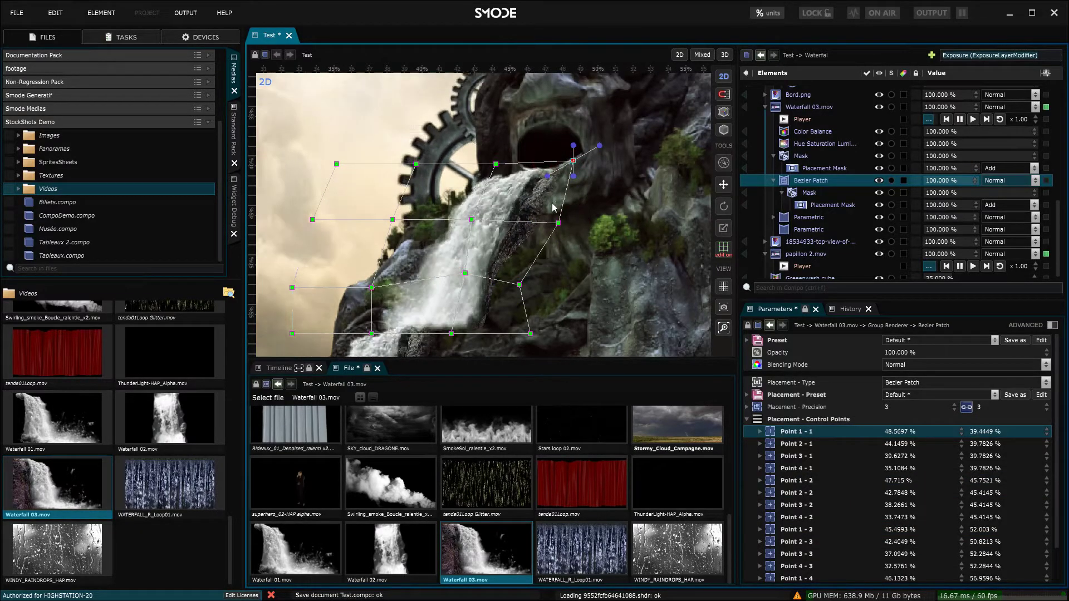
- Refine the highest tier's patch points: 2-1 to about 44.5 %, 39.4 %, 1-2 to 47.4 %, 44.7 %, 1-3 to 44.7 %, 51.8 %, 3-3 to 37 %, 52.2 %
{"action": "scroll", "coordinate": [558, 200], "scroll_direction": "up", "scroll_amount": 3}
{"action": "left_click_drag", "start_coordinate": [452, 208], "coordinate": [519, 185]}
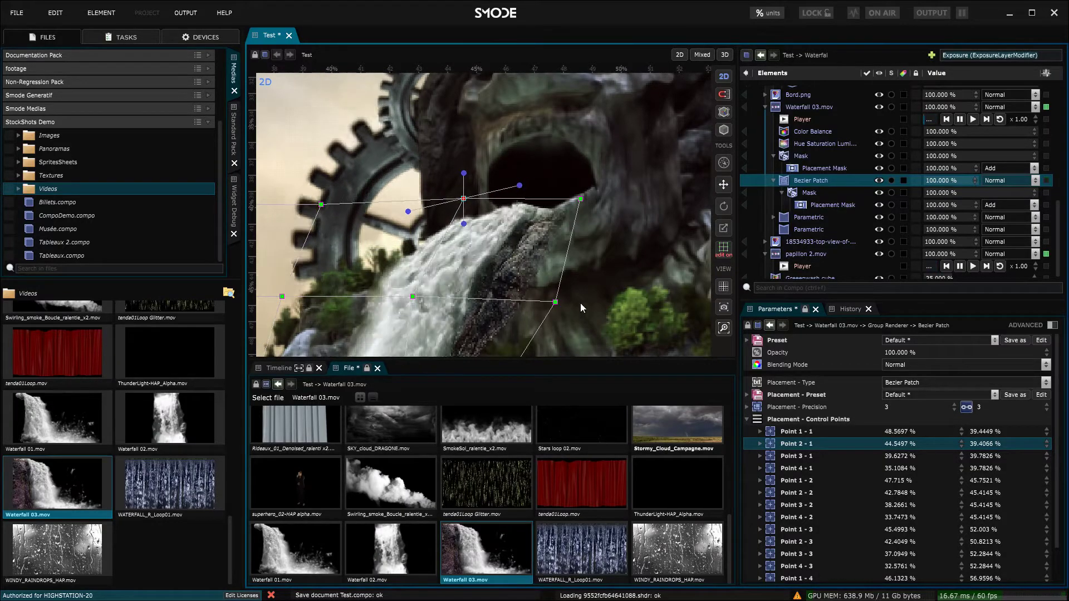
{"action": "left_click_drag", "start_coordinate": [556, 302], "coordinate": [580, 172]}
{"action": "scroll", "coordinate": [547, 286], "scroll_direction": "down", "scroll_amount": 2}
{"action": "left_click_drag", "start_coordinate": [544, 248], "coordinate": [552, 219]}
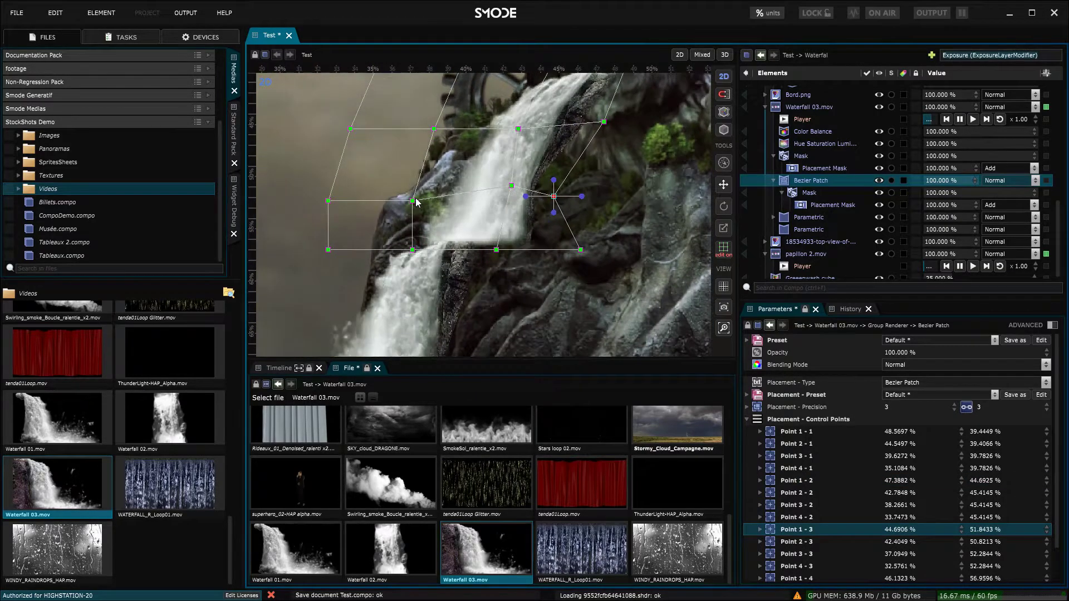
{"action": "left_click_drag", "start_coordinate": [417, 202], "coordinate": [415, 200]}
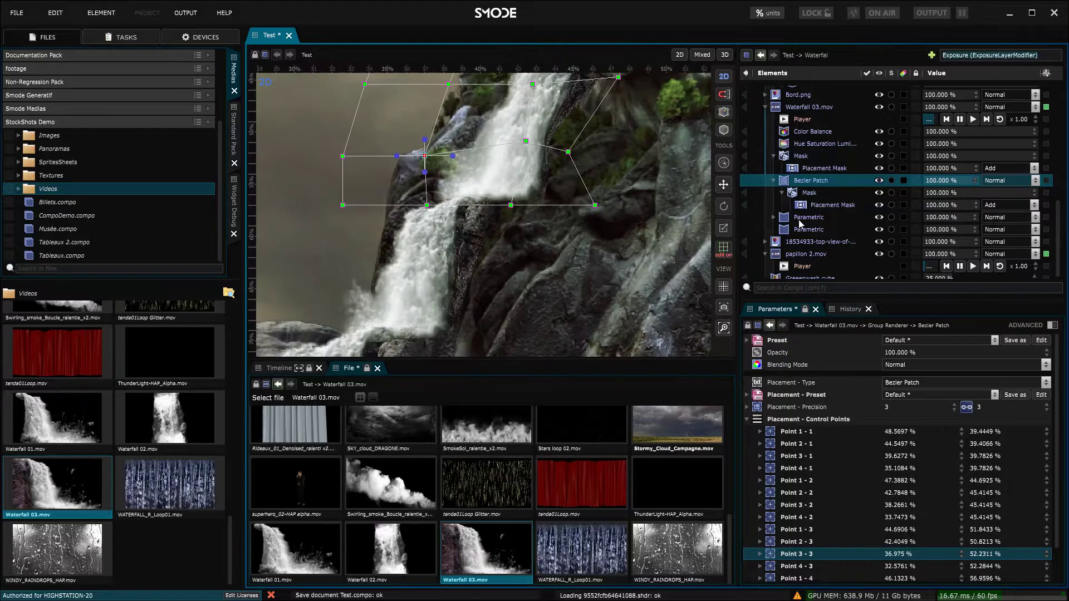
- Switch the middle waterfall tier to Bezier Patch placement and move points 1-1 to about 42.7 %, 55.9 %, 2-1 to 36.8 %, 55.1 %, and 1-2 to 40.4 %, 60.6 %
{"action": "left_click", "coordinate": [801, 218]}
{"action": "left_click", "coordinate": [931, 383]}
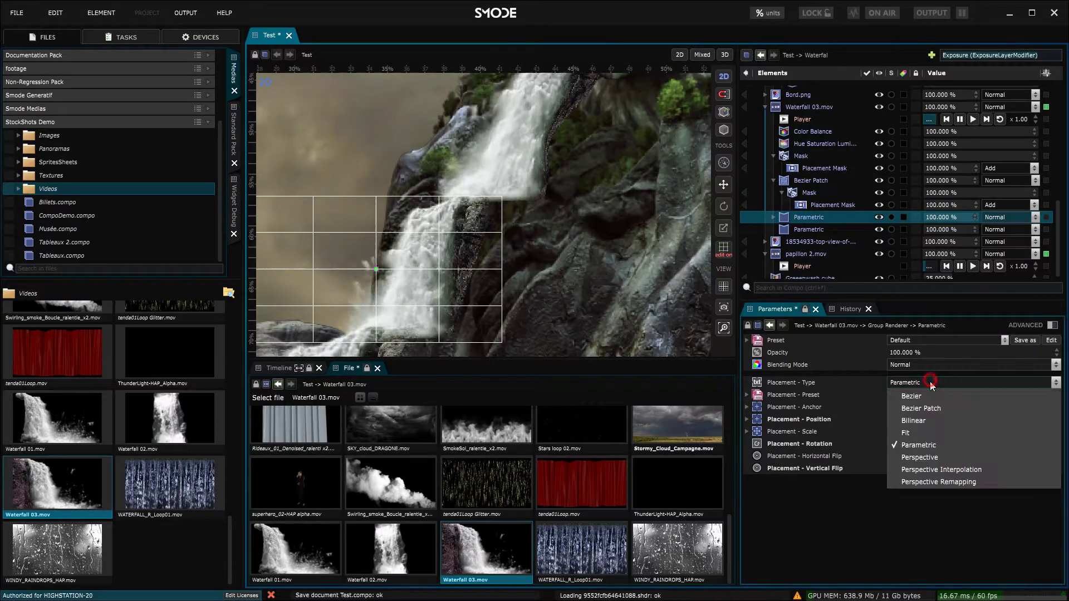
{"action": "left_click", "coordinate": [933, 408]}
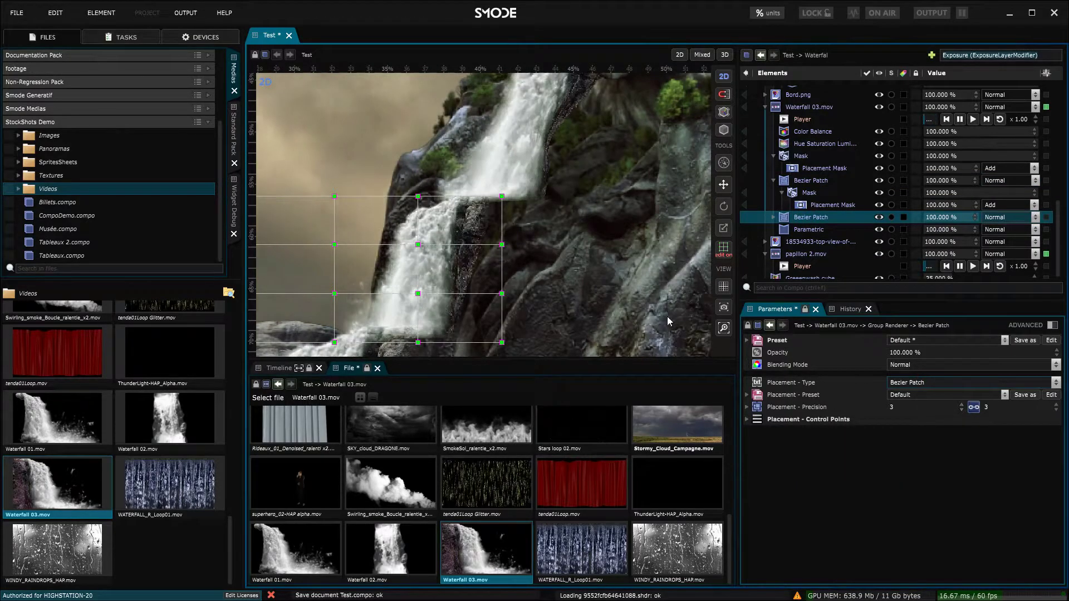
{"action": "scroll", "coordinate": [482, 216], "scroll_direction": "up", "scroll_amount": 2}
{"action": "left_click_drag", "start_coordinate": [508, 190], "coordinate": [545, 188]}
{"action": "left_click_drag", "start_coordinate": [399, 191], "coordinate": [405, 177]}
{"action": "left_click_drag", "start_coordinate": [451, 233], "coordinate": [491, 125]}
{"action": "left_click_drag", "start_coordinate": [546, 145], "coordinate": [529, 149]}
- Tilt the tangent handles of the middle tier's patch point 2-2 to curve the water flow, and leave control-point editing
{"action": "left_click", "coordinate": [439, 145]}
{"action": "mouse_move", "coordinate": [403, 145]}
{"action": "left_mouse_down"}
{"action": "mouse_move", "coordinate": [382, 167]}
{"action": "mouse_move", "coordinate": [389, 135]}
{"action": "left_mouse_up"}
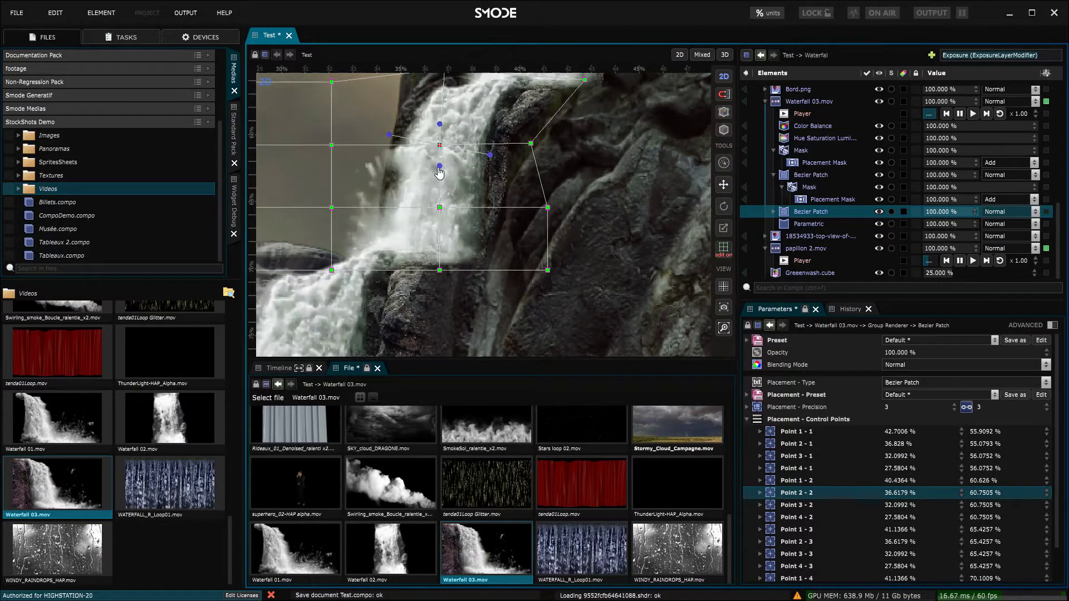
{"action": "left_click", "coordinate": [426, 169]}
{"action": "left_click", "coordinate": [439, 145]}
{"action": "mouse_move", "coordinate": [437, 165]}
{"action": "left_mouse_down"}
{"action": "mouse_move", "coordinate": [427, 167]}
{"action": "mouse_move", "coordinate": [446, 170]}
{"action": "left_mouse_up"}
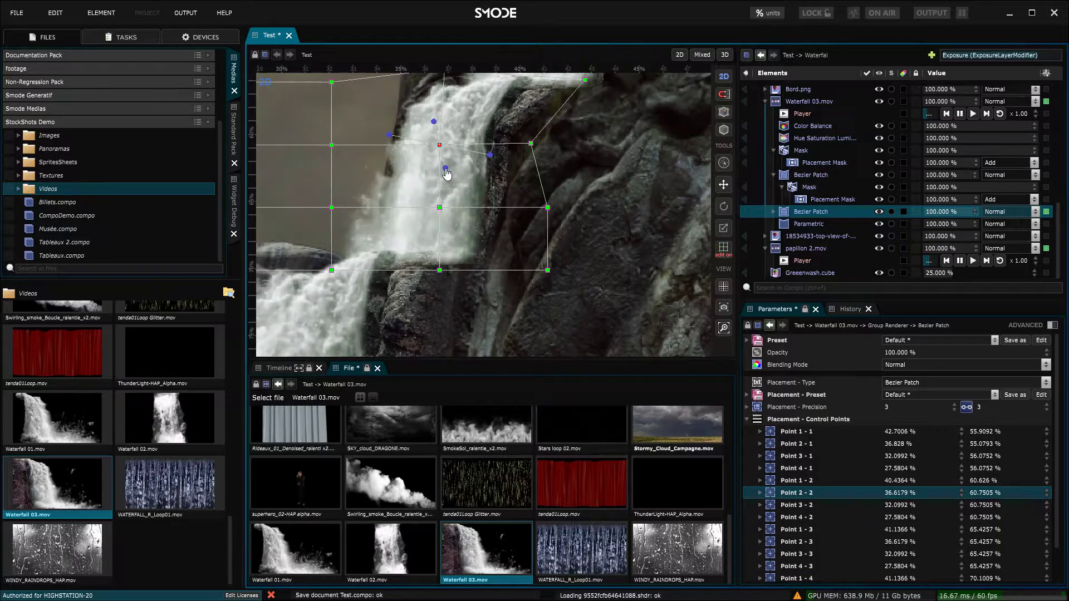
{"action": "scroll", "coordinate": [496, 222], "scroll_direction": "down", "scroll_amount": 5}
{"action": "scroll", "coordinate": [496, 223], "scroll_direction": "up", "scroll_amount": 1}
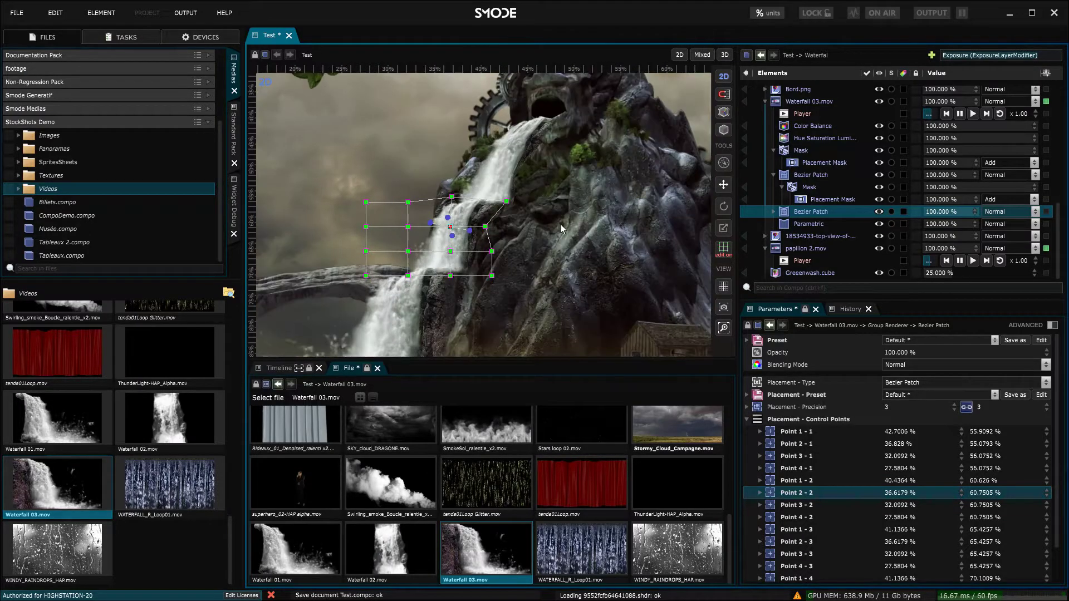
{"action": "left_click", "coordinate": [568, 197]}
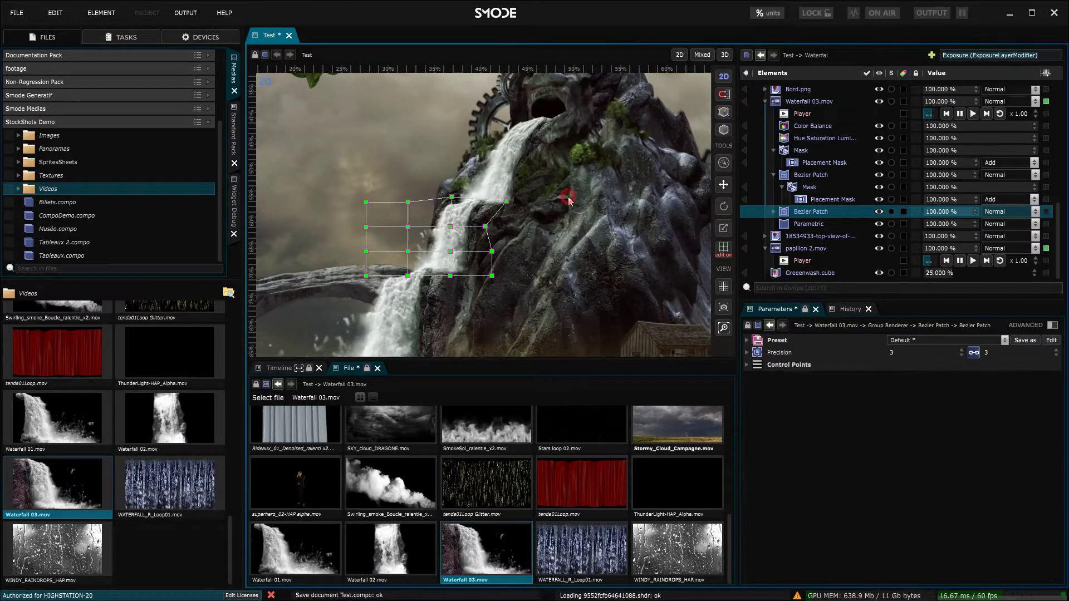
{"action": "left_click", "coordinate": [727, 251]}
- In the highest tier's Placement Mask, set the left feather to 23 % and move corners A to about -2.4 %, 0 % and D to about 16.6 %, 97 %
{"action": "left_click", "coordinate": [818, 199]}
{"action": "scroll", "coordinate": [567, 235], "scroll_direction": "up", "scroll_amount": 3}
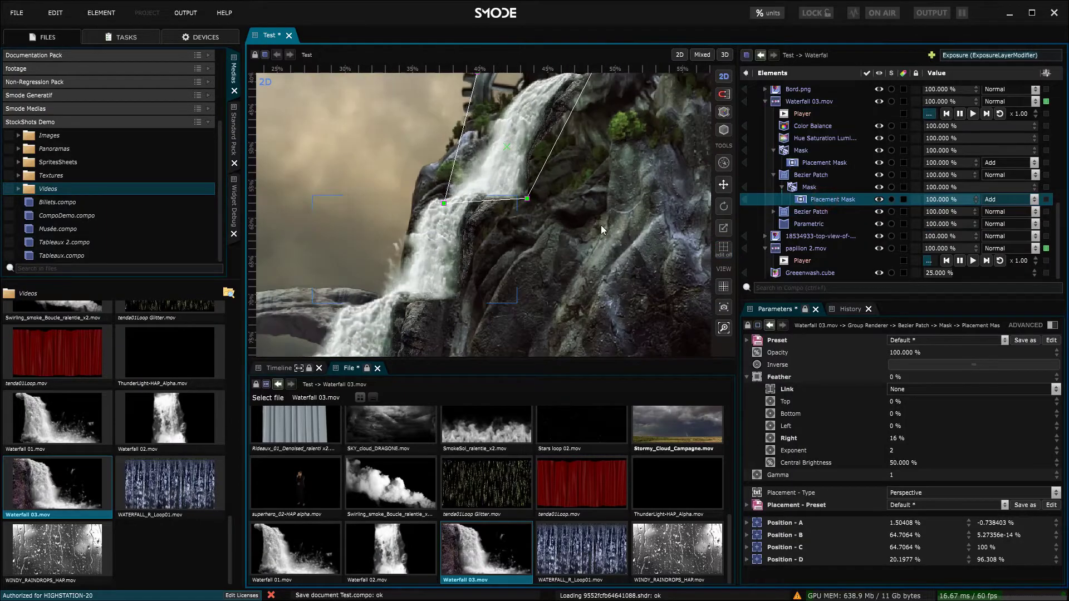
{"action": "mouse_move", "coordinate": [548, 207]}
{"action": "left_mouse_down"}
{"action": "mouse_move", "coordinate": [535, 198]}
{"action": "mouse_move", "coordinate": [548, 201]}
{"action": "left_mouse_up"}
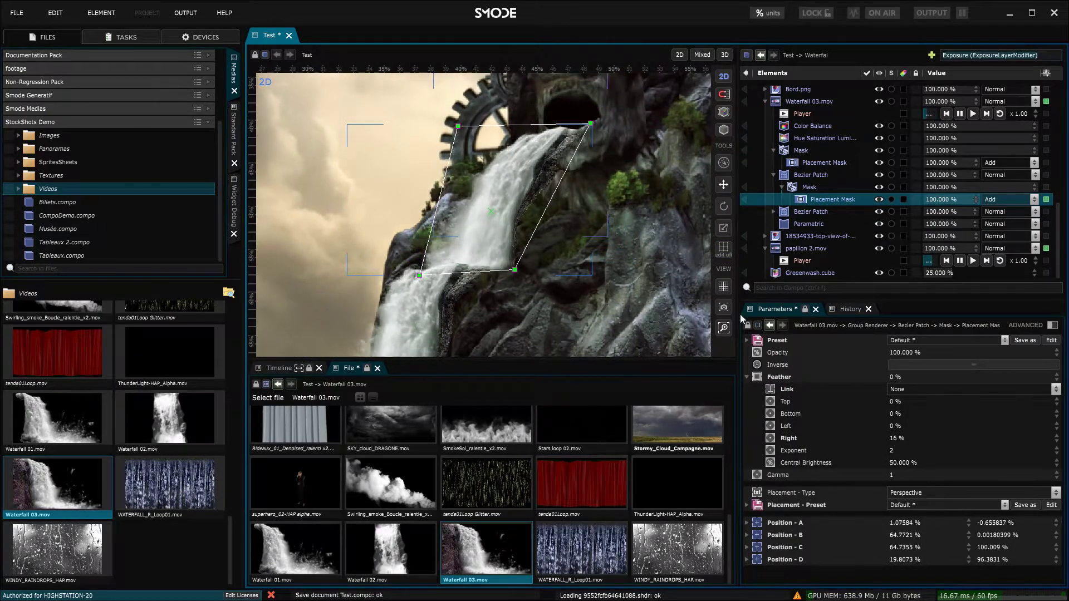
{"action": "mouse_move", "coordinate": [900, 438]}
{"action": "left_mouse_down"}
{"action": "mouse_move", "coordinate": [887, 433]}
{"action": "mouse_move", "coordinate": [892, 418]}
{"action": "mouse_move", "coordinate": [903, 423]}
{"action": "left_mouse_up"}
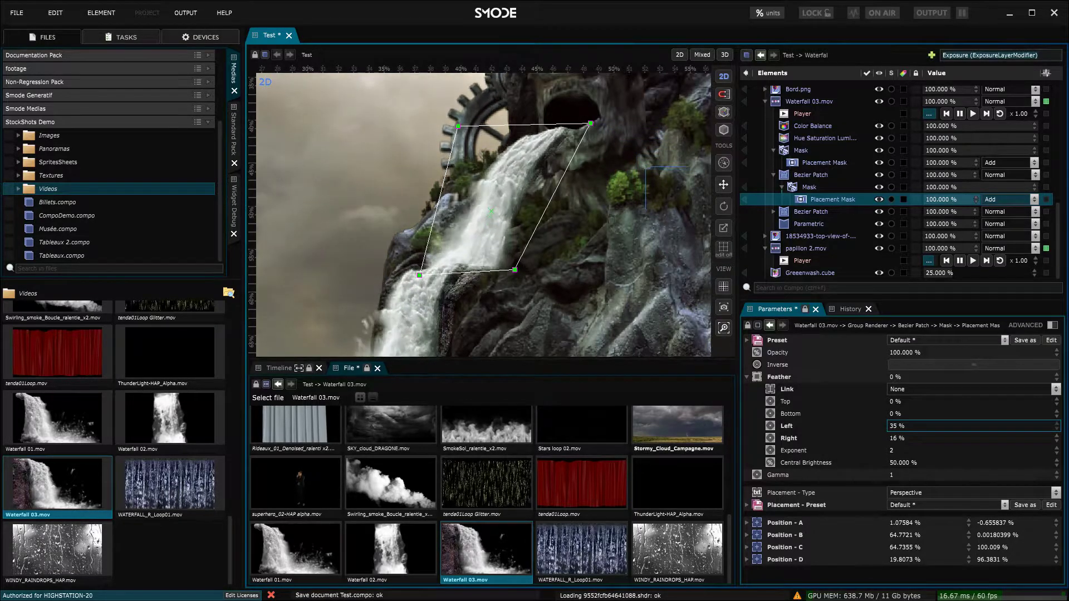
{"action": "left_click_drag", "start_coordinate": [536, 226], "coordinate": [554, 226]}
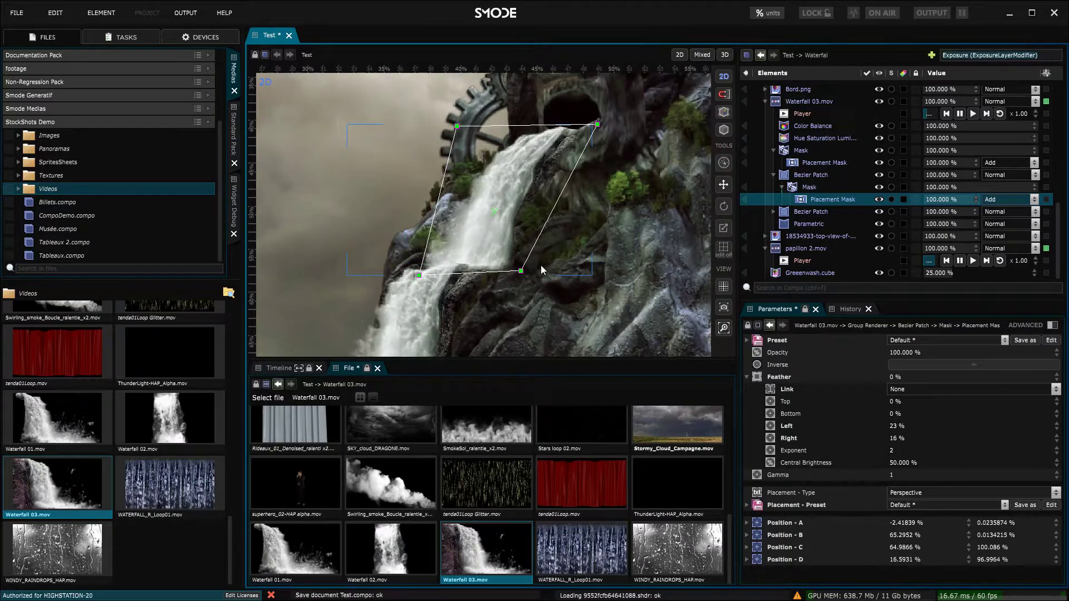
- Set the left feather of the middle tier's Placement Mask to 19 % and save the composition
{"action": "left_click", "coordinate": [816, 162]}
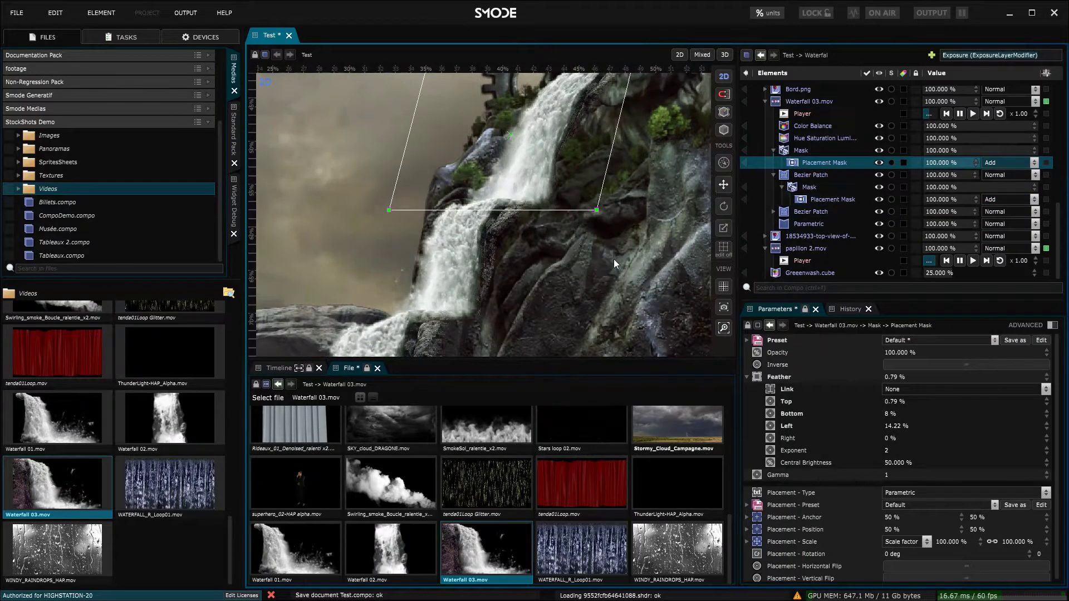
{"action": "left_click", "coordinate": [774, 212]}
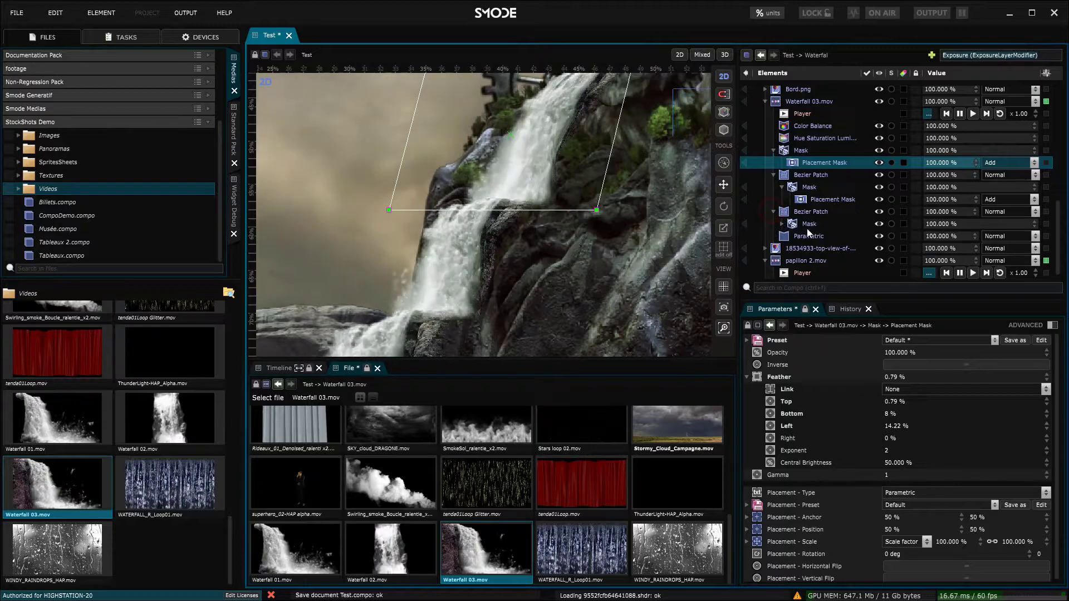
{"action": "left_click", "coordinate": [782, 224]}
{"action": "left_click", "coordinate": [830, 236]}
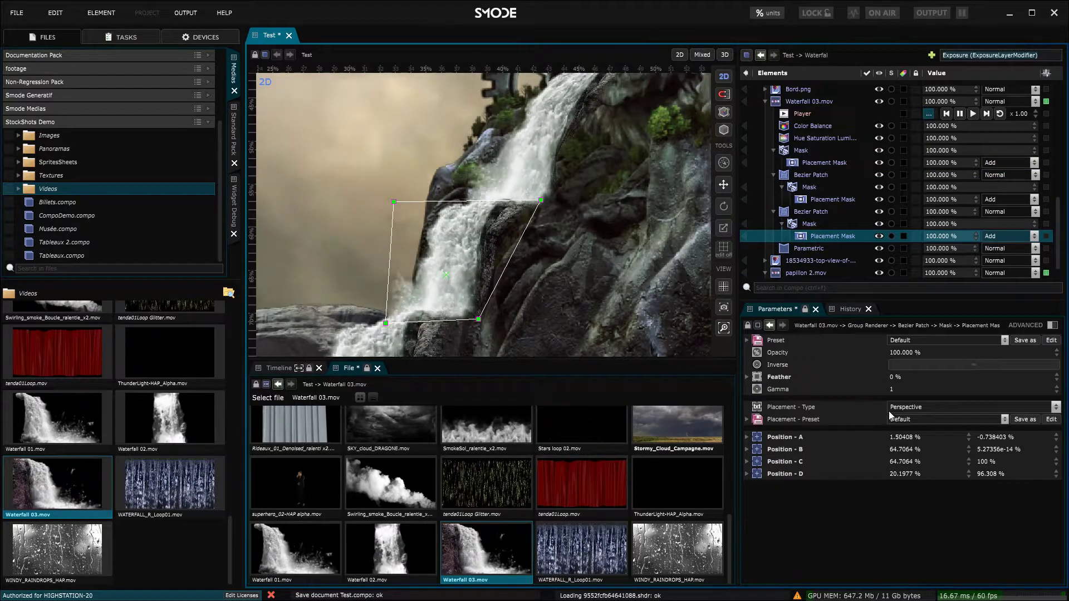
{"action": "left_click", "coordinate": [746, 377]}
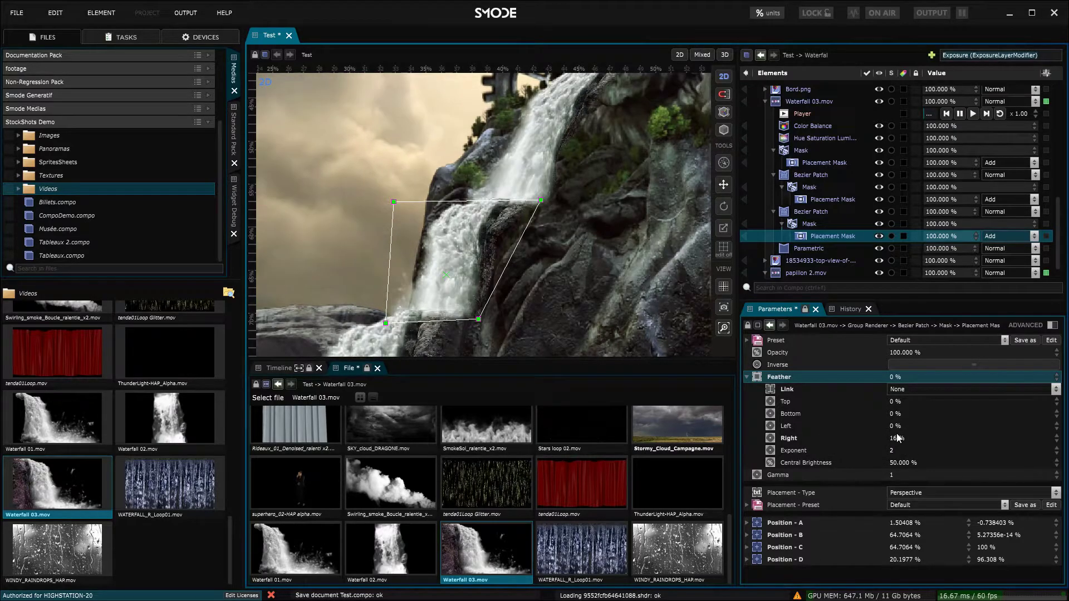
{"action": "left_click_drag", "start_coordinate": [897, 426], "coordinate": [920, 426]}
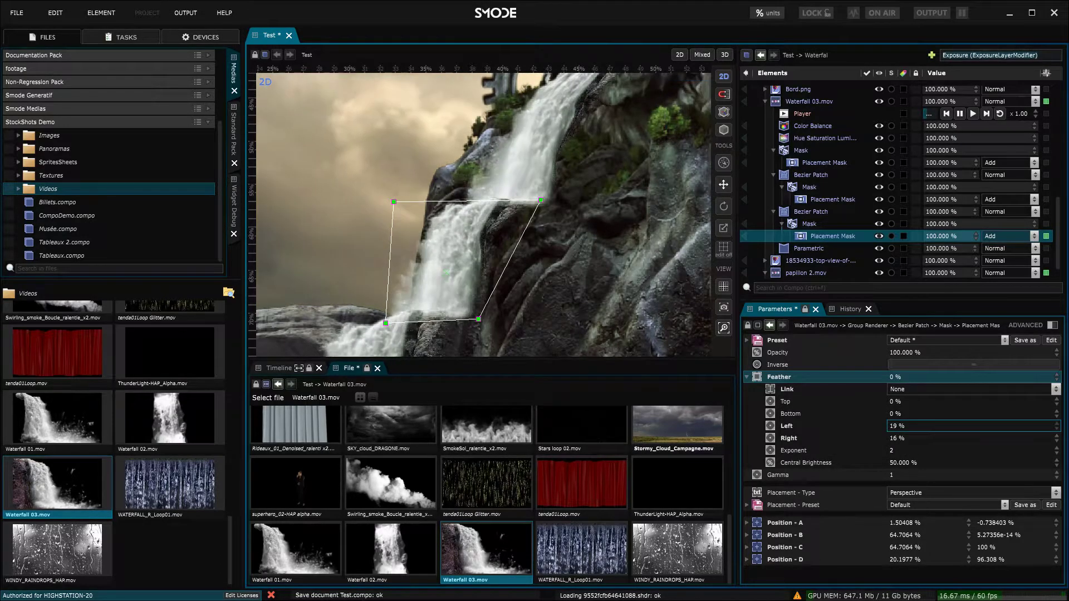
{"action": "scroll", "coordinate": [576, 256], "scroll_direction": "down", "scroll_amount": 4}
{"action": "left_click", "coordinate": [581, 259]}
{"action": "scroll", "coordinate": [585, 260], "scroll_direction": "down", "scroll_amount": 3}
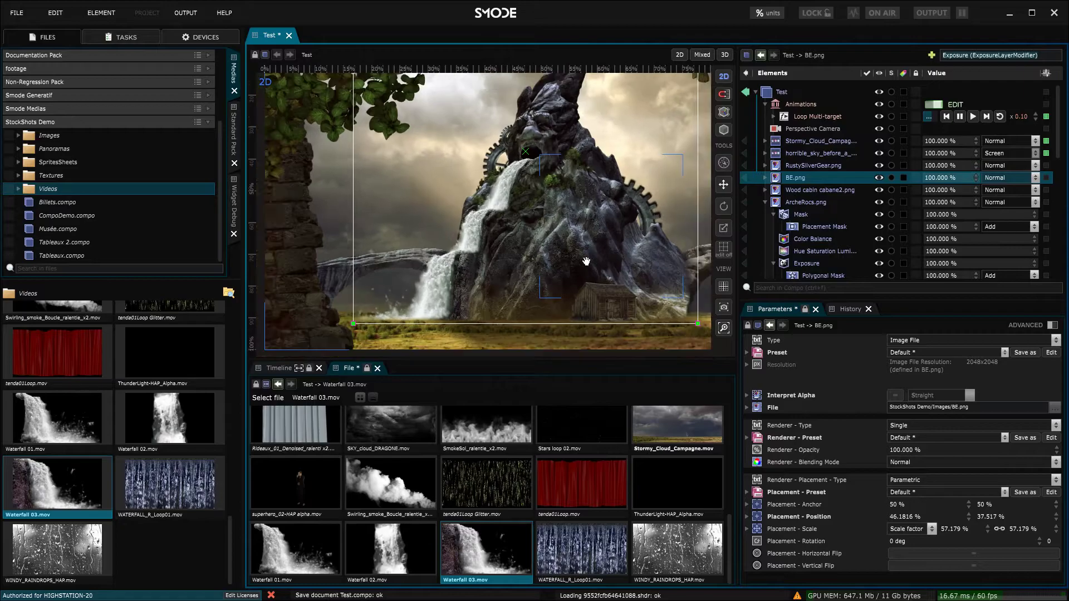
{"action": "scroll", "coordinate": [582, 258], "scroll_direction": "down", "scroll_amount": 2}
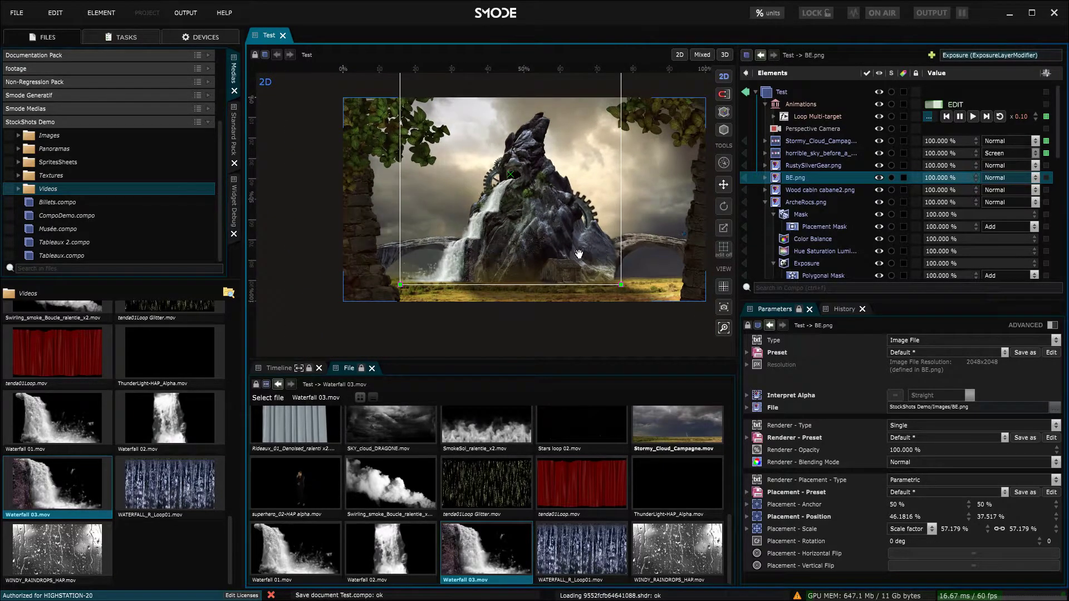
- Look through the clips in the StockShots Demo Videos folder for further scenery elements
{"action": "scroll", "coordinate": [106, 519], "scroll_direction": "up", "scroll_amount": 5}
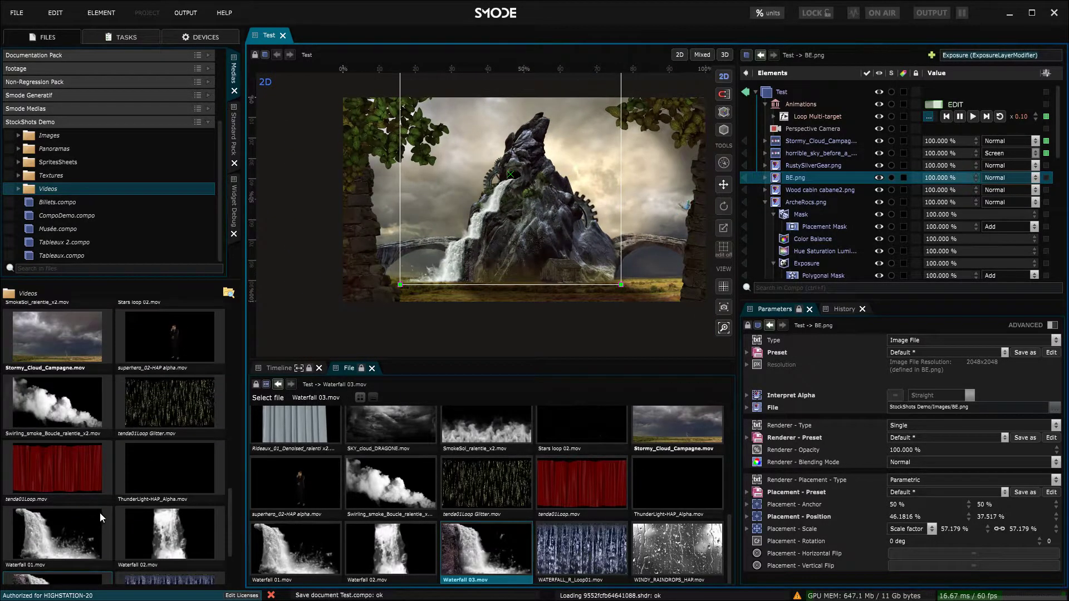
{"action": "scroll", "coordinate": [126, 472], "scroll_direction": "up", "scroll_amount": 10}
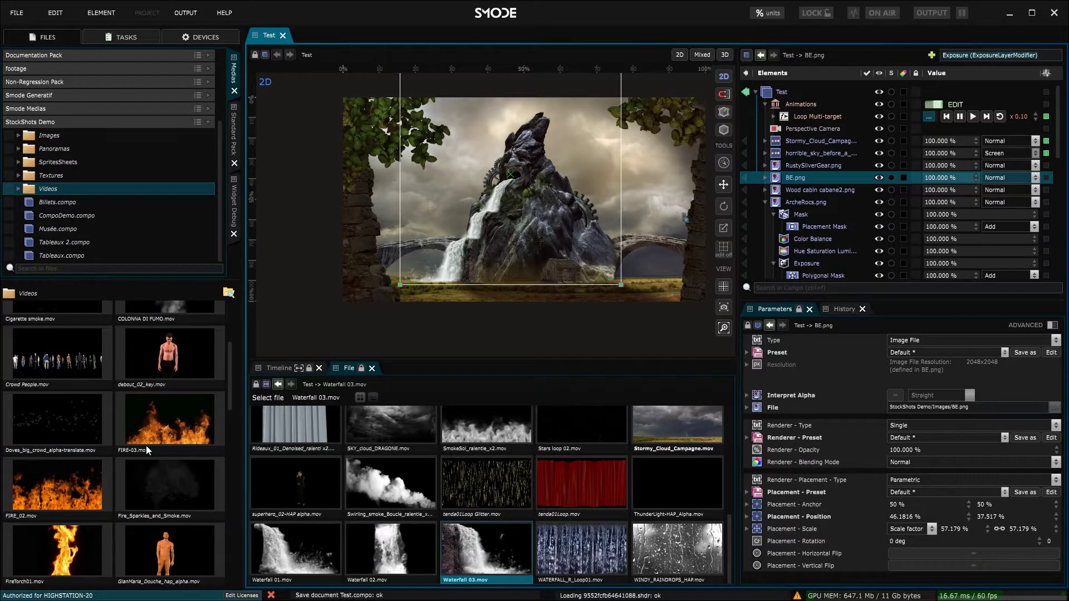
{"action": "scroll", "coordinate": [146, 445], "scroll_direction": "up", "scroll_amount": 3}
{"action": "scroll", "coordinate": [146, 443], "scroll_direction": "up", "scroll_amount": 2}
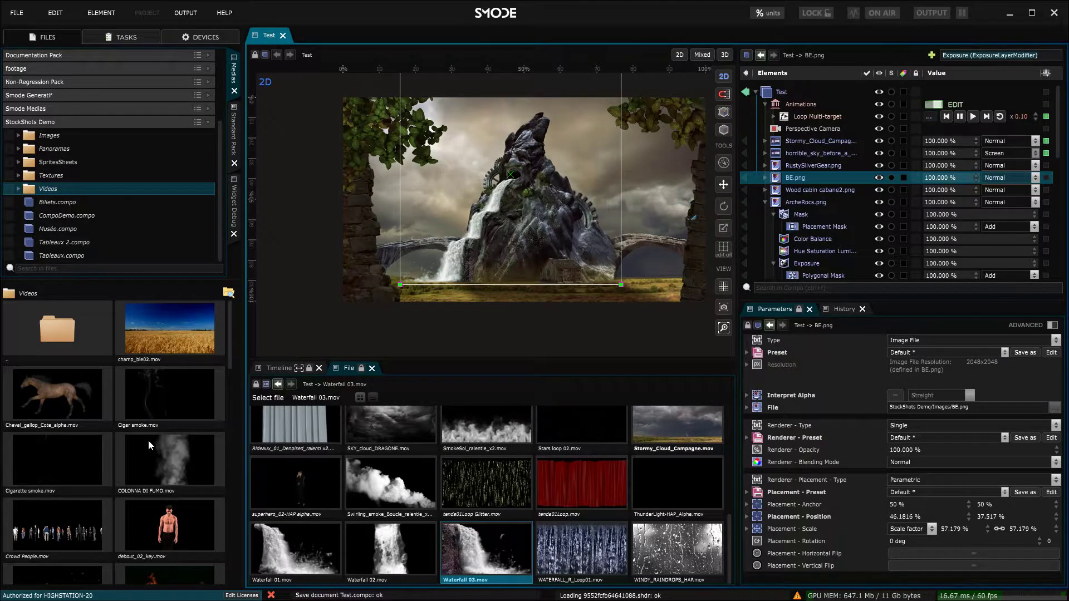
{"action": "scroll", "coordinate": [148, 441], "scroll_direction": "down", "scroll_amount": 6}
{"action": "scroll", "coordinate": [148, 437], "scroll_direction": "down", "scroll_amount": 8}
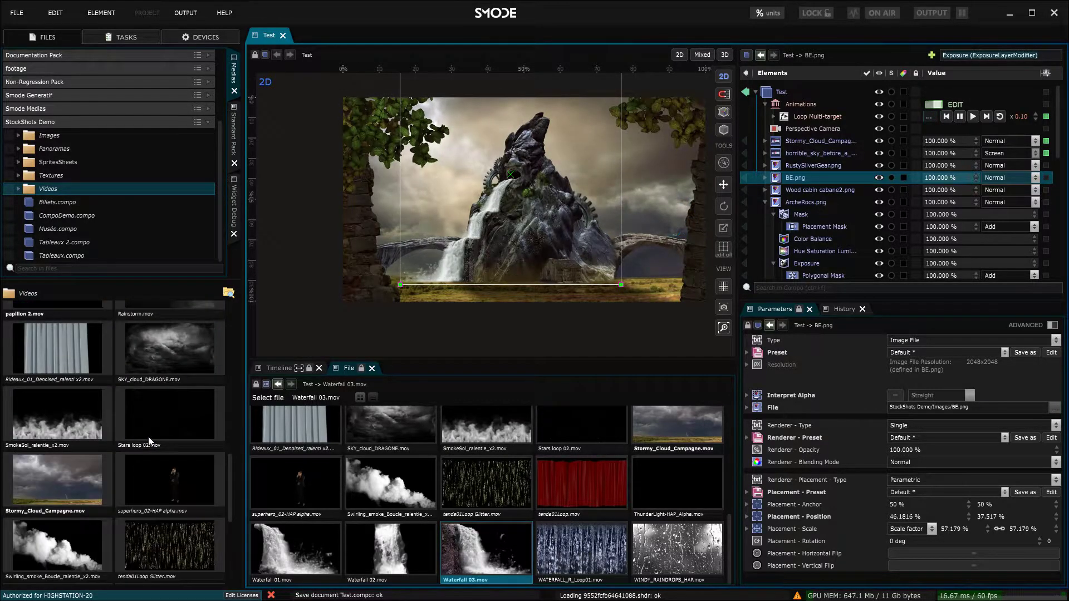
{"action": "scroll", "coordinate": [149, 434], "scroll_direction": "up", "scroll_amount": 4}
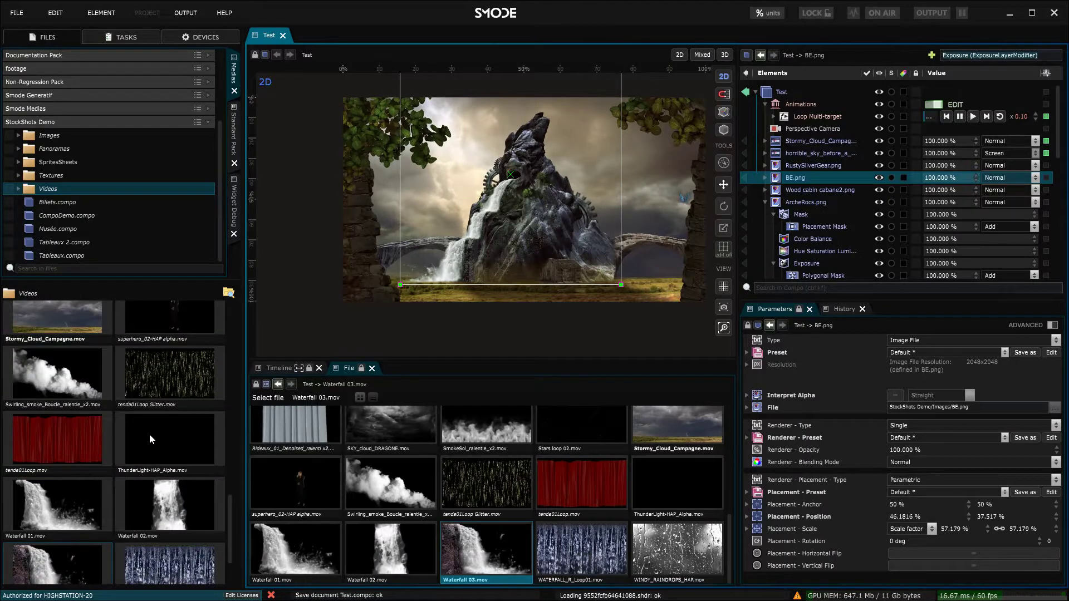
- Add Rock-PNG-File.png from the StockShots Demo Images folder to the composition, layered between the wood cabin and ArcheRocs.png
{"action": "left_click", "coordinate": [47, 150]}
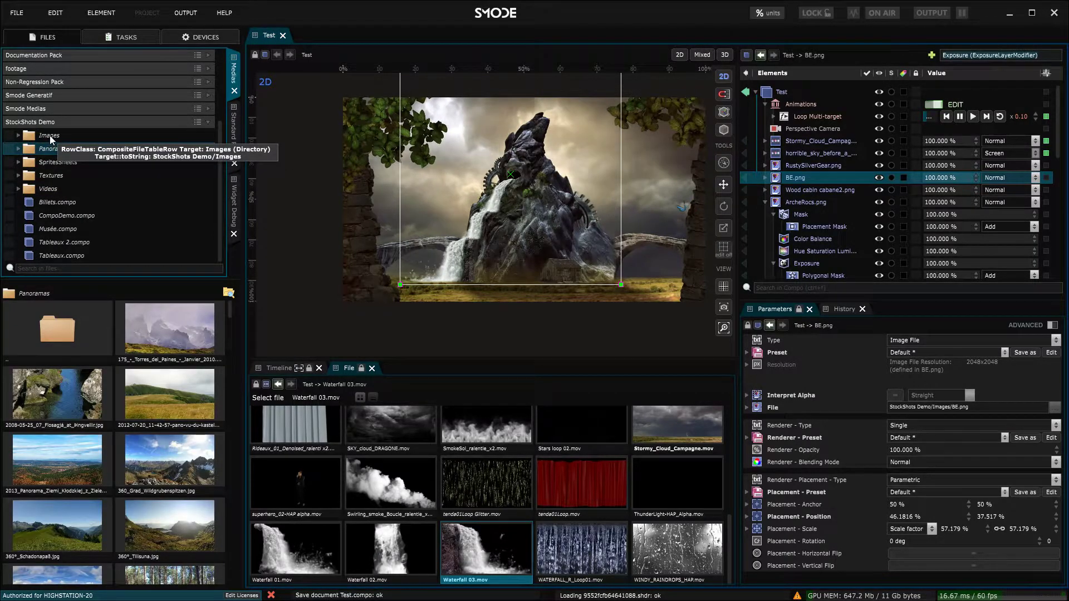
{"action": "left_click", "coordinate": [49, 135]}
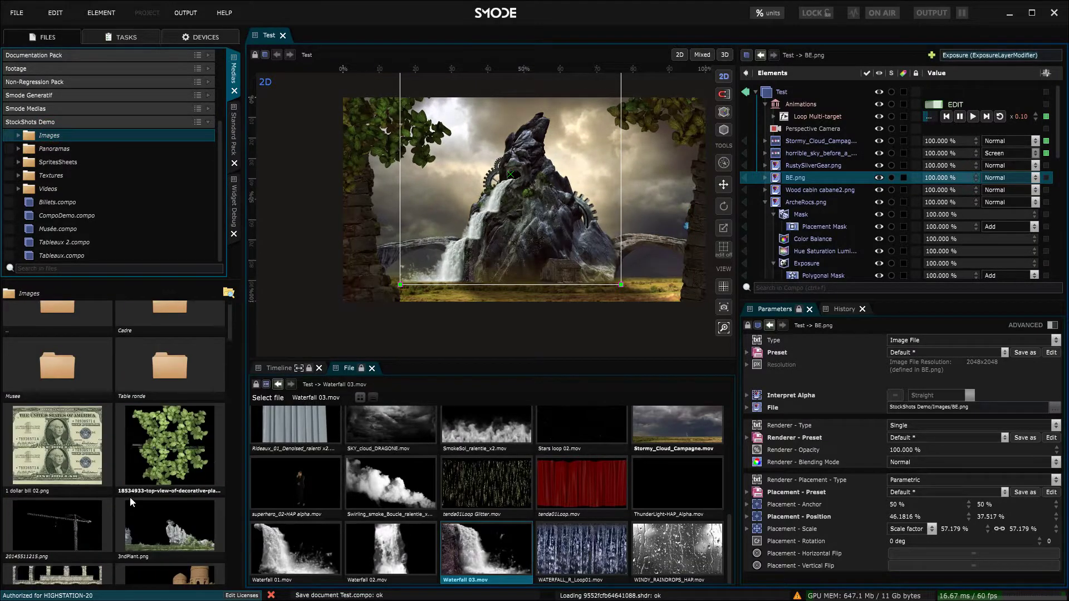
{"action": "scroll", "coordinate": [128, 494], "scroll_direction": "down", "scroll_amount": 8}
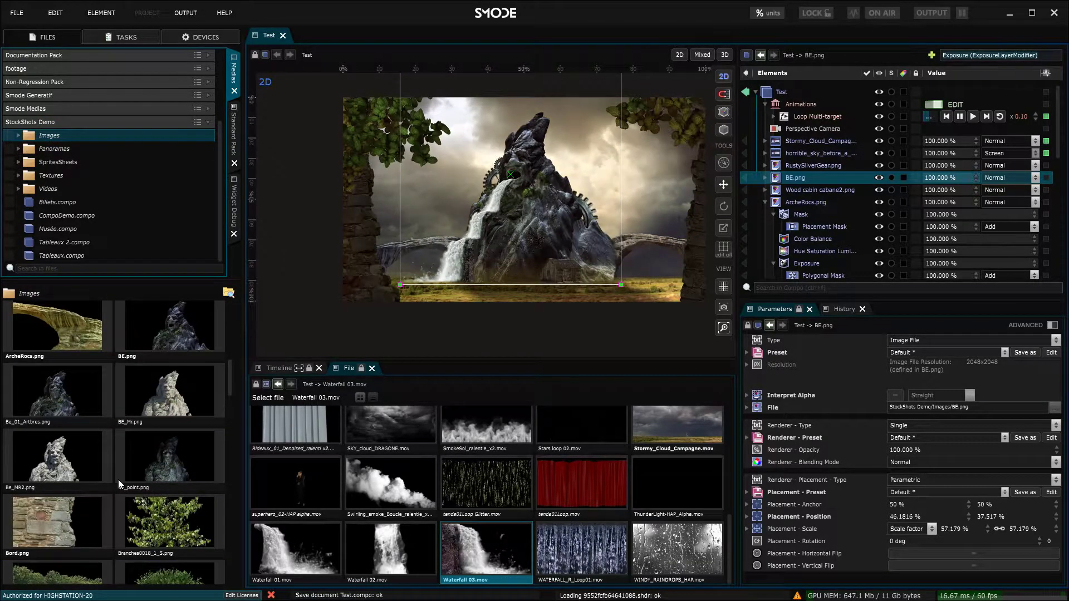
{"action": "scroll", "coordinate": [119, 479], "scroll_direction": "down", "scroll_amount": 10}
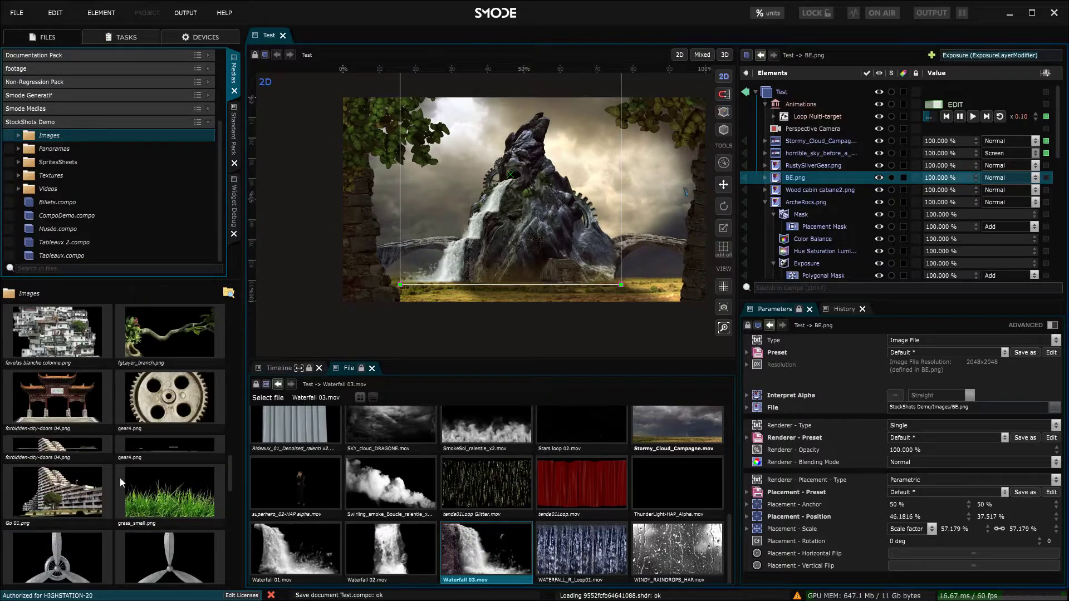
{"action": "scroll", "coordinate": [119, 478], "scroll_direction": "down", "scroll_amount": 10}
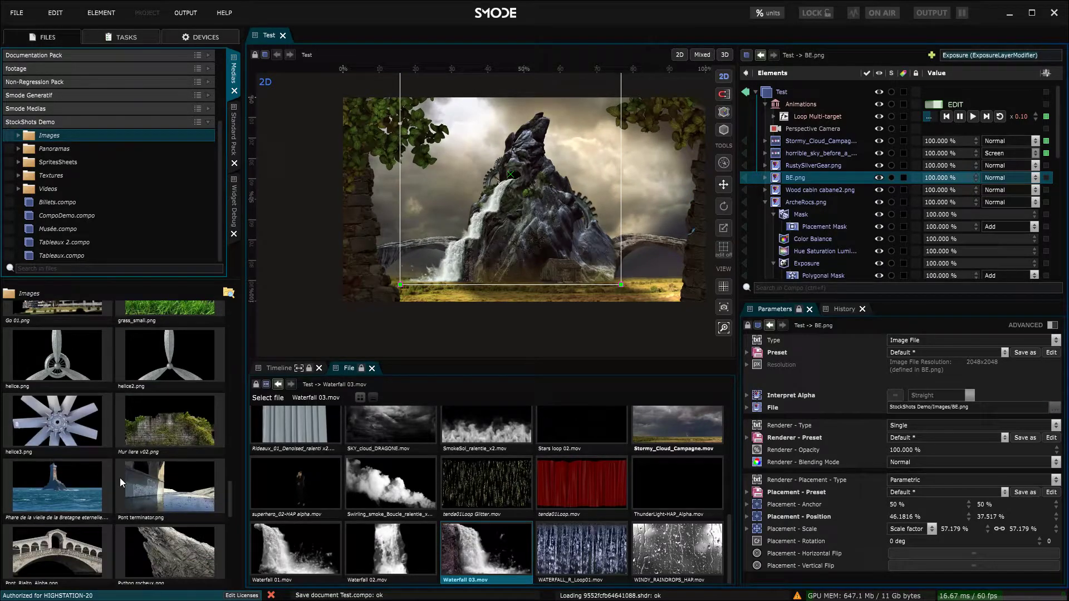
{"action": "scroll", "coordinate": [120, 479], "scroll_direction": "down", "scroll_amount": 3}
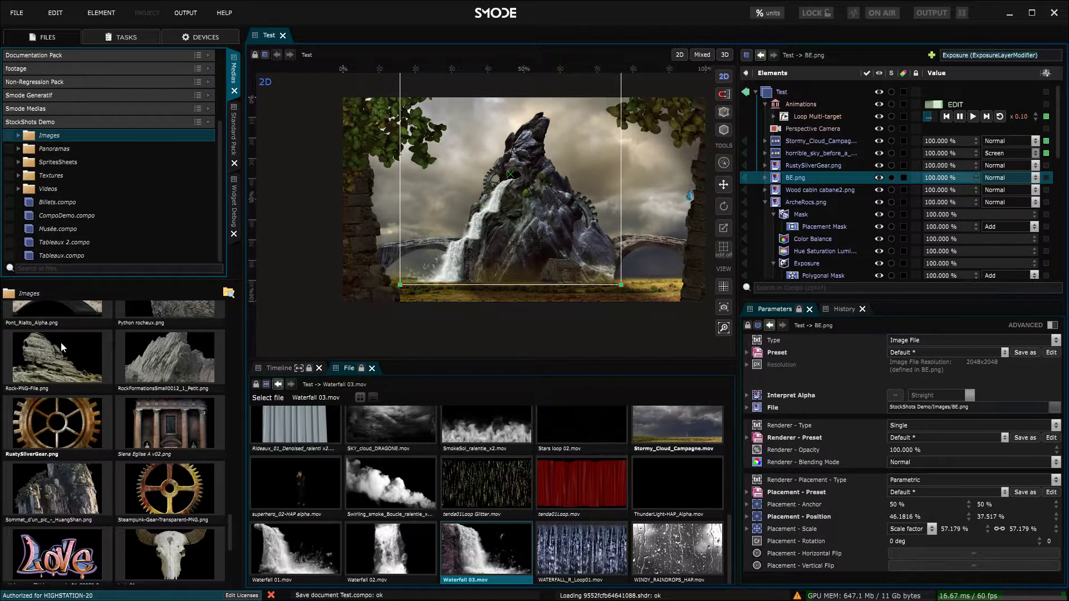
{"action": "left_click_drag", "start_coordinate": [721, 325], "coordinate": [822, 241]}
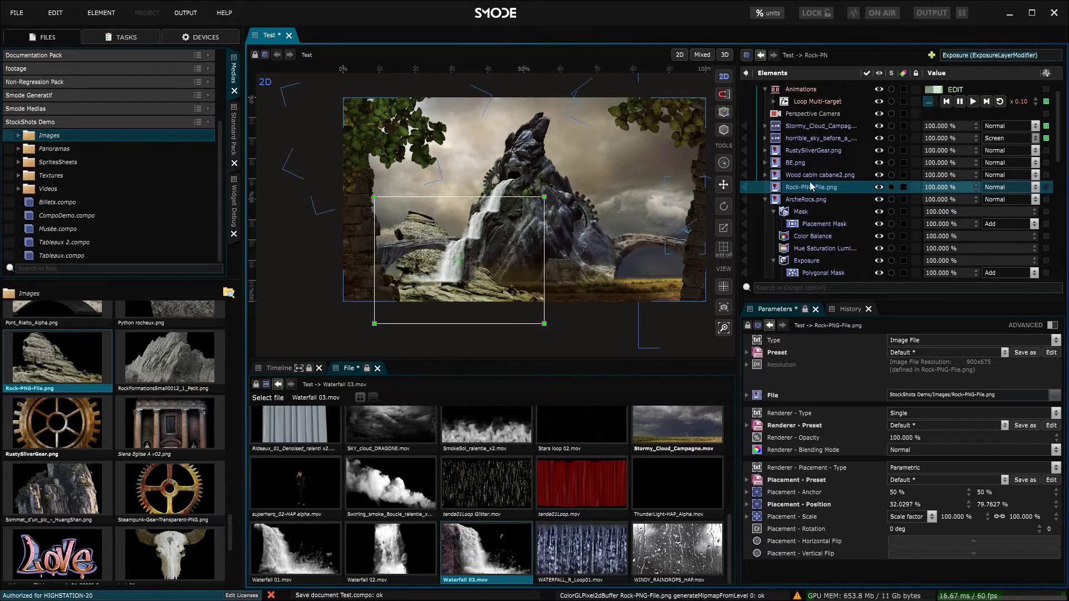
- Reorder Rock-PNG-File.png to just before papillon 2.mov and position it at about 21.3 %, 86.9 %
{"action": "left_click", "coordinate": [765, 223]}
{"action": "left_click_drag", "start_coordinate": [784, 197], "coordinate": [785, 249]}
{"action": "left_click", "coordinate": [765, 255]}
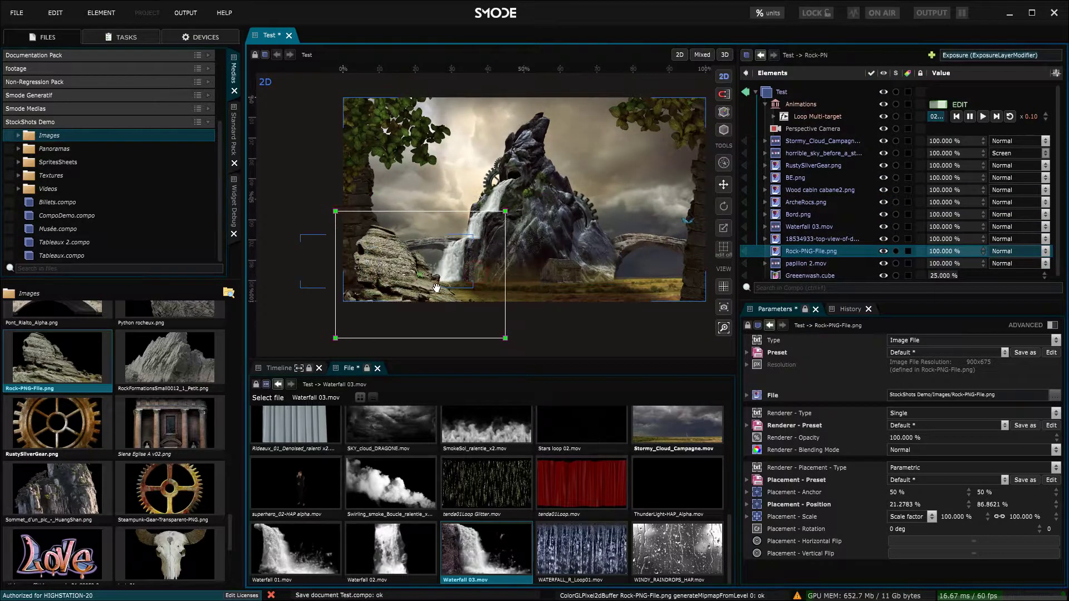
- Reorder the layers so that Waterfall 03.mov comes right after ArcheRocs.png, followed by Rock-PNG-File.png and Bord.png
{"action": "left_click_drag", "start_coordinate": [788, 240], "coordinate": [799, 190]}
{"action": "left_click", "coordinate": [788, 241]}
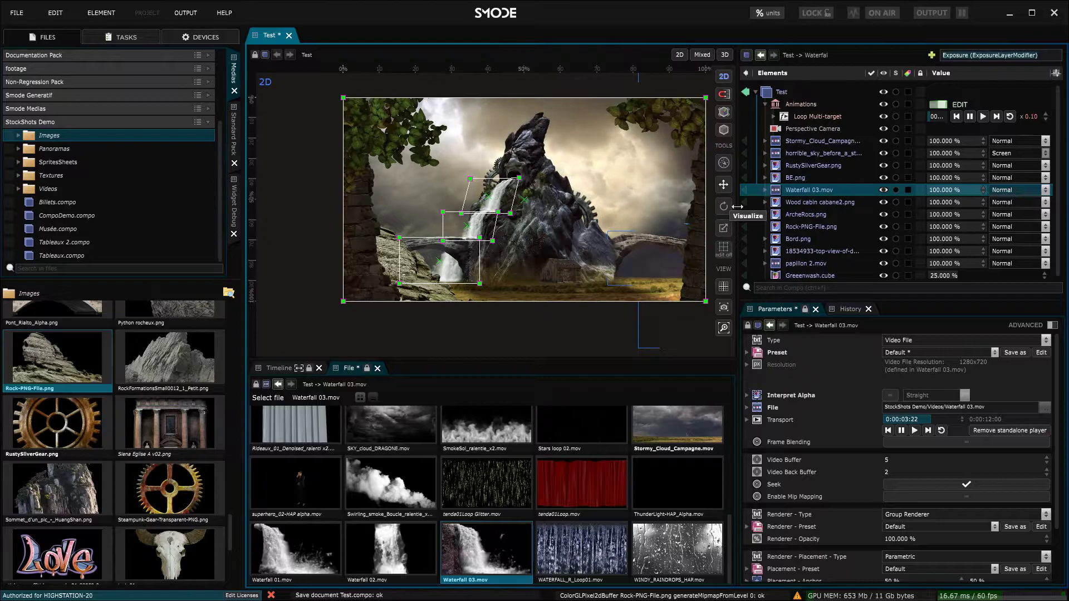
{"action": "scroll", "coordinate": [523, 279], "scroll_direction": "up", "scroll_amount": 2}
{"action": "left_click_drag", "start_coordinate": [522, 279], "coordinate": [553, 225]}
{"action": "left_click_drag", "start_coordinate": [784, 192], "coordinate": [787, 220]}
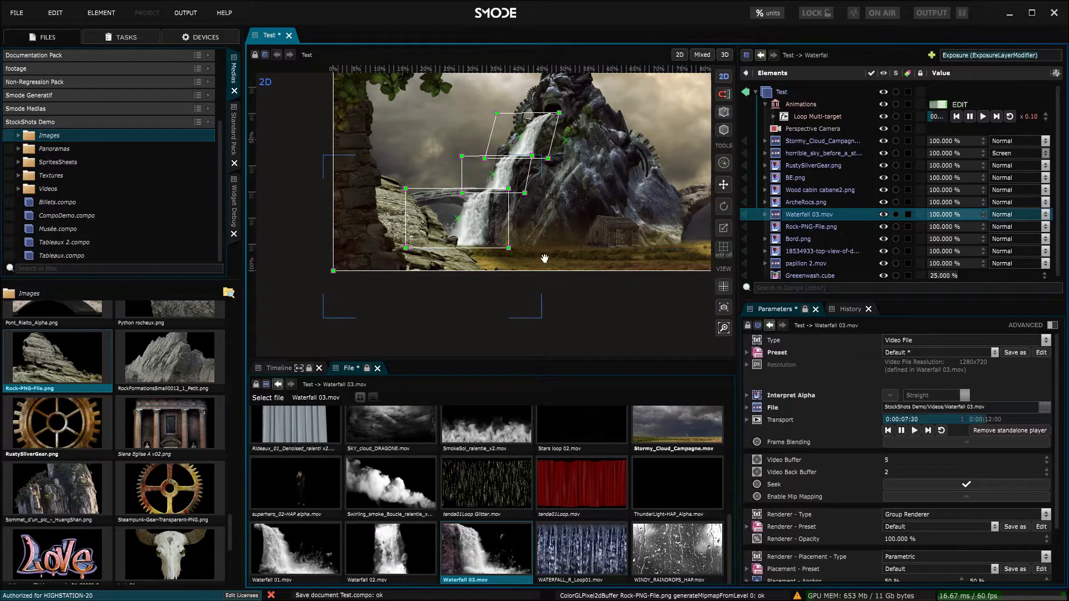
- Rotate Rock-PNG-File.png to about -3.3 degrees and move it to about 22.4 %, 80.4 %
{"action": "left_click", "coordinate": [807, 226]}
{"action": "left_click_drag", "start_coordinate": [577, 294], "coordinate": [576, 295]}
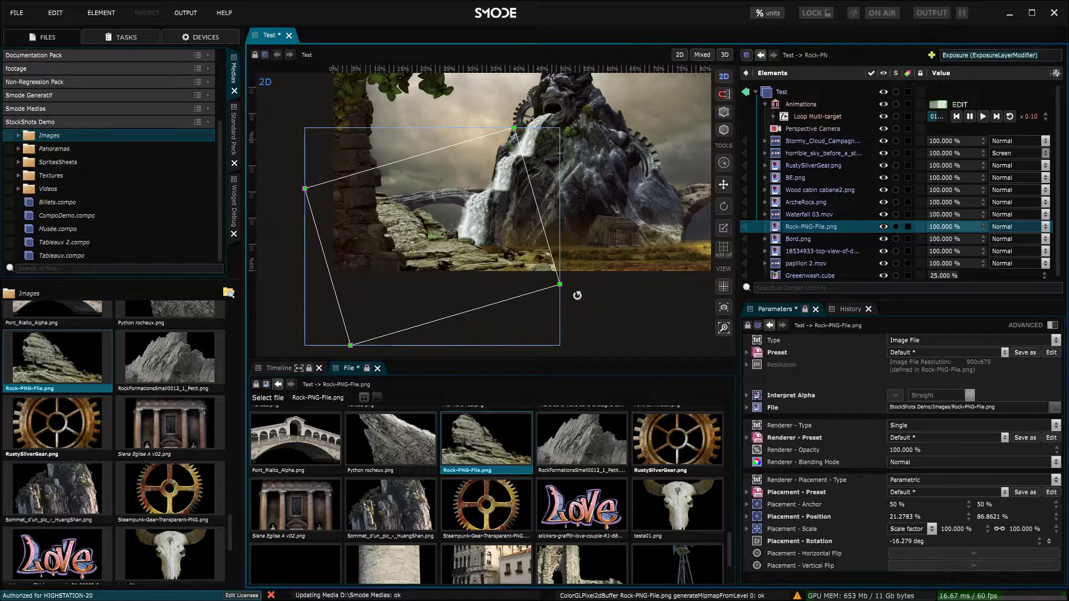
{"action": "left_click_drag", "start_coordinate": [572, 328], "coordinate": [491, 279]}
{"action": "scroll", "coordinate": [501, 277], "scroll_direction": "down", "scroll_amount": 2}
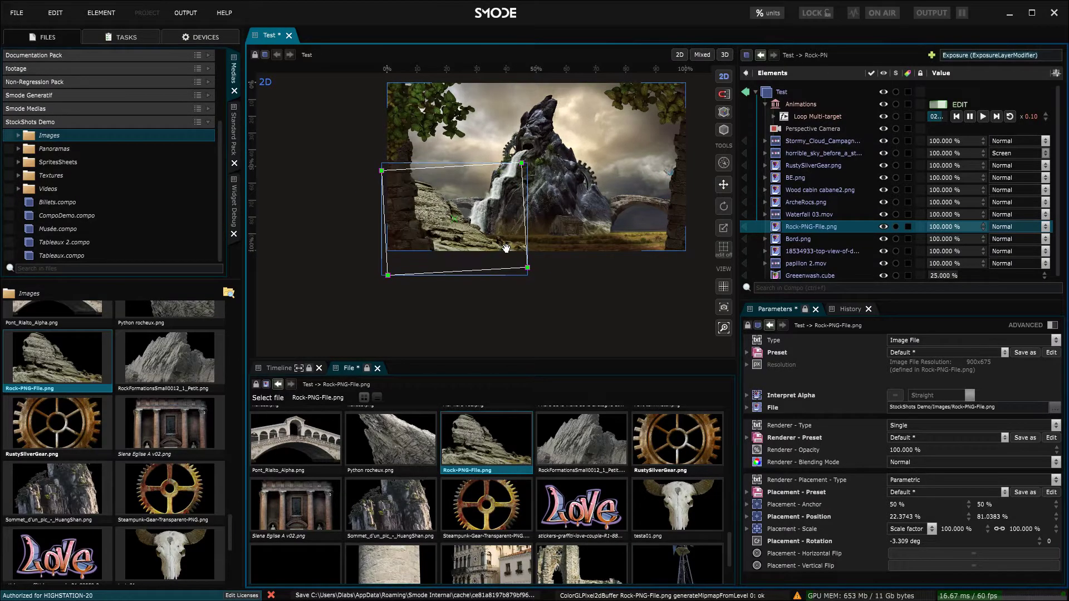
{"action": "scroll", "coordinate": [506, 247], "scroll_direction": "down", "scroll_amount": 1}
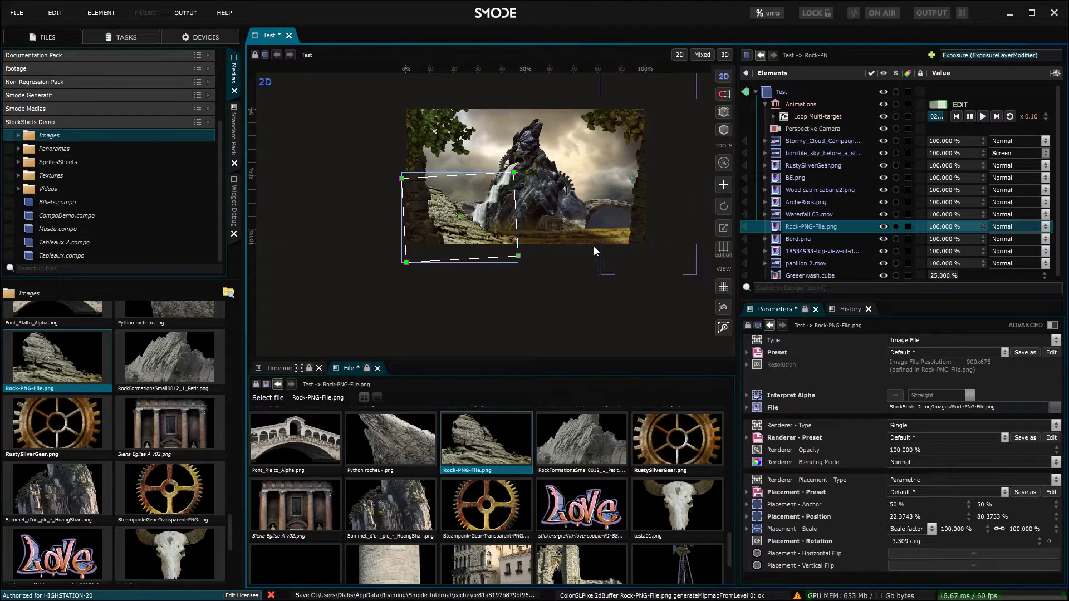
- Delete the Rock-PNG-File.png layer, save the composition and deselect the waterfall
{"action": "key", "text": "Delete"}
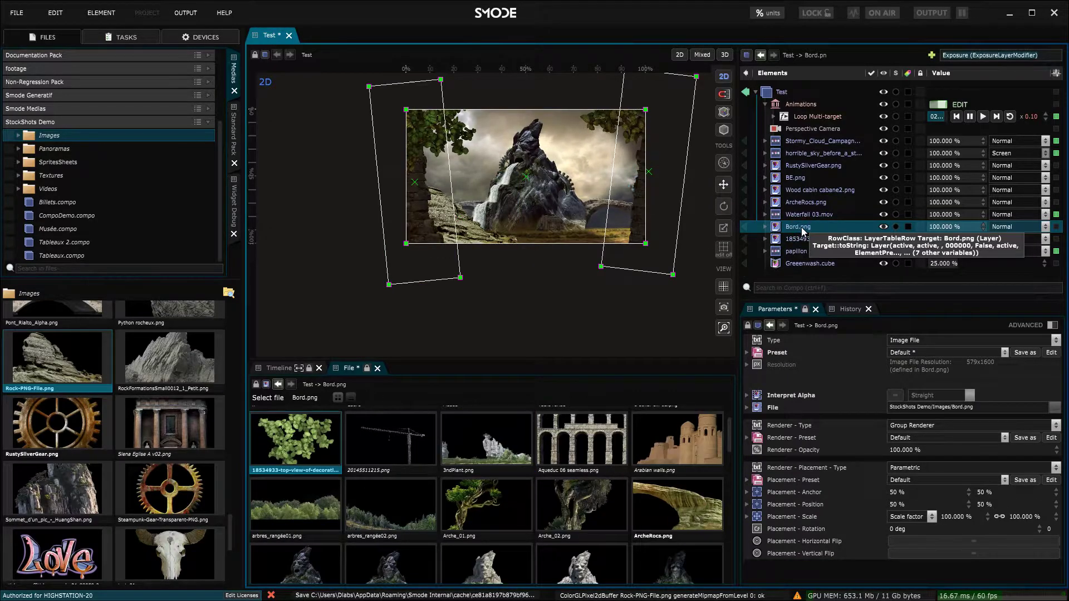
{"action": "left_click", "coordinate": [802, 214]}
{"action": "scroll", "coordinate": [525, 245], "scroll_direction": "up", "scroll_amount": 3}
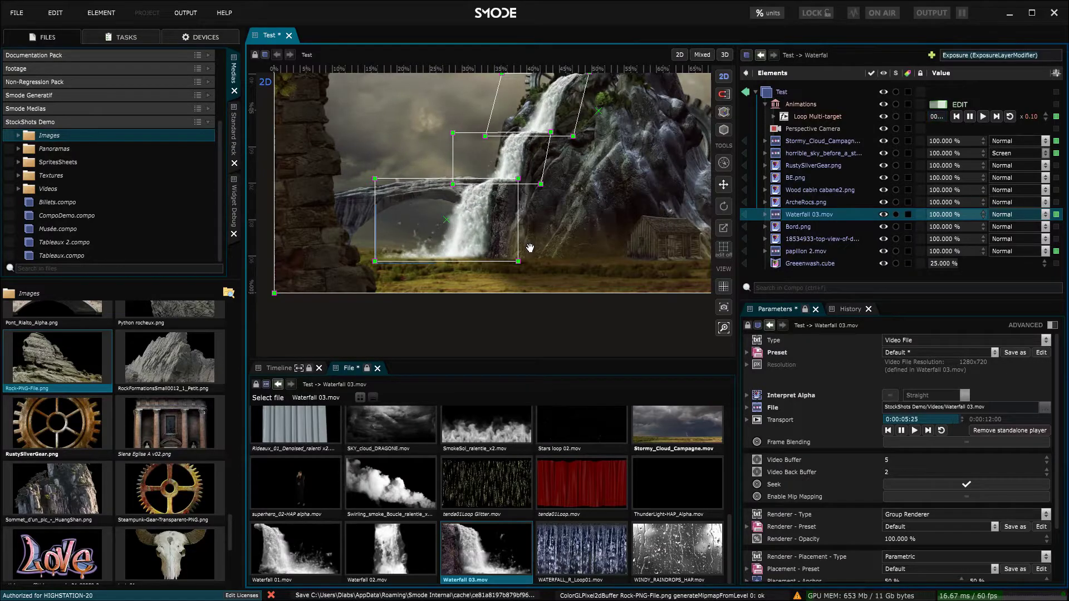
{"action": "key", "text": "ctrl+s"}
{"action": "scroll", "coordinate": [540, 278], "scroll_direction": "down", "scroll_amount": 2}
{"action": "left_click", "coordinate": [537, 298]}
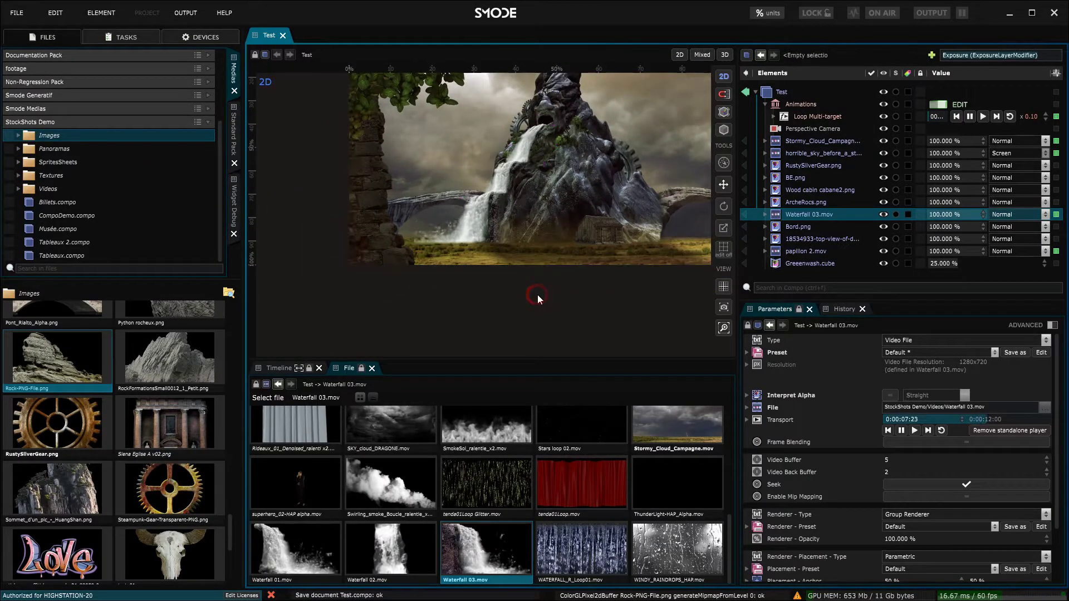
{"action": "scroll", "coordinate": [538, 300], "scroll_direction": "down", "scroll_amount": 1}
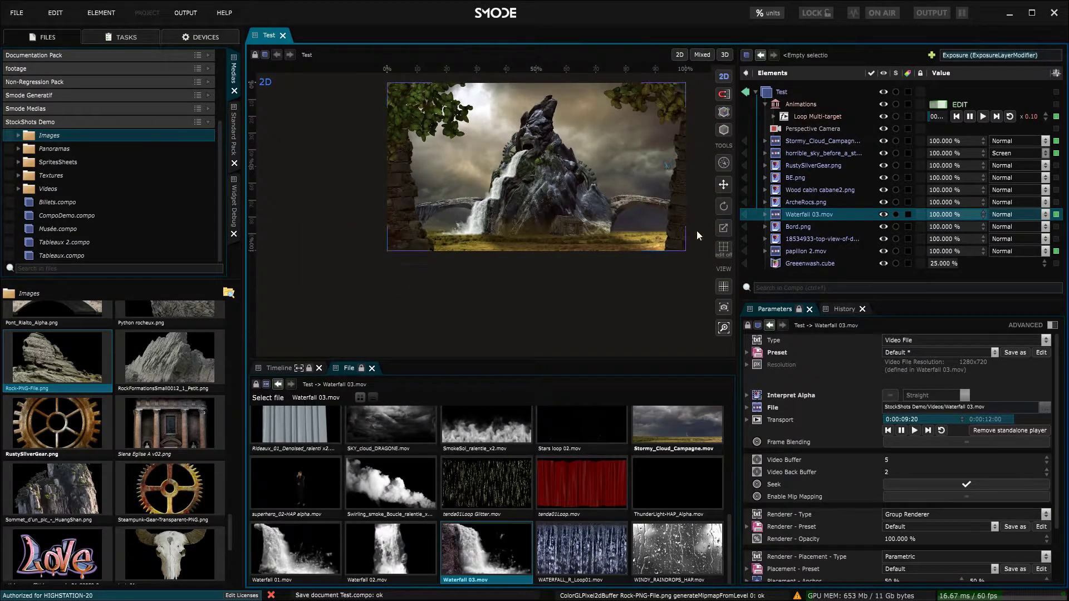
- Extend BE.png's Tritone Placement Mask upward to about 27.1 % vertical scale and set the Tritone intensity to 52.8 %
{"action": "left_click", "coordinate": [766, 178]}
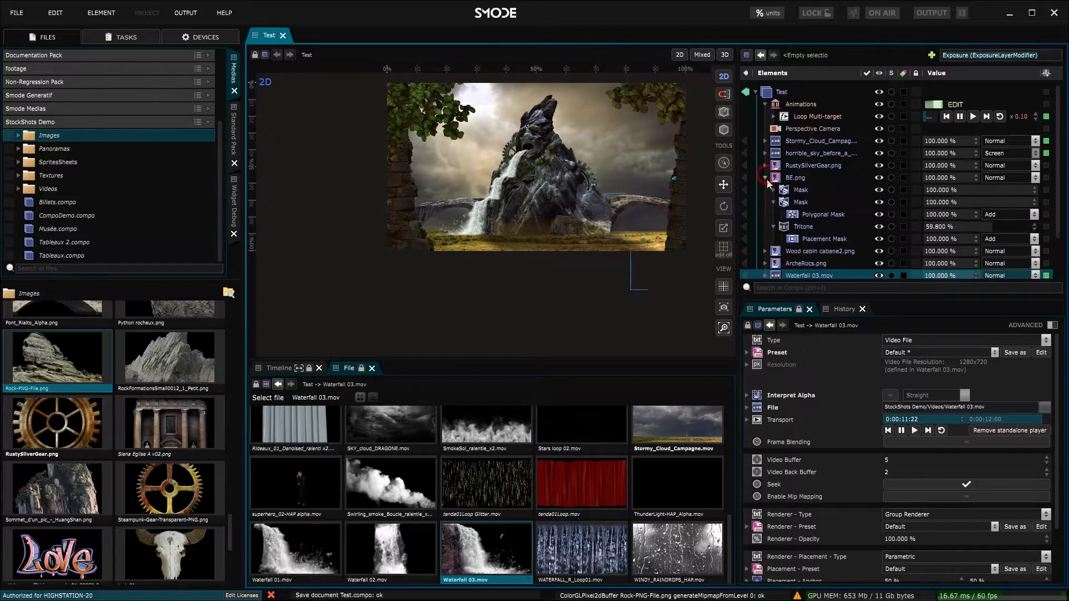
{"action": "left_click", "coordinate": [791, 226]}
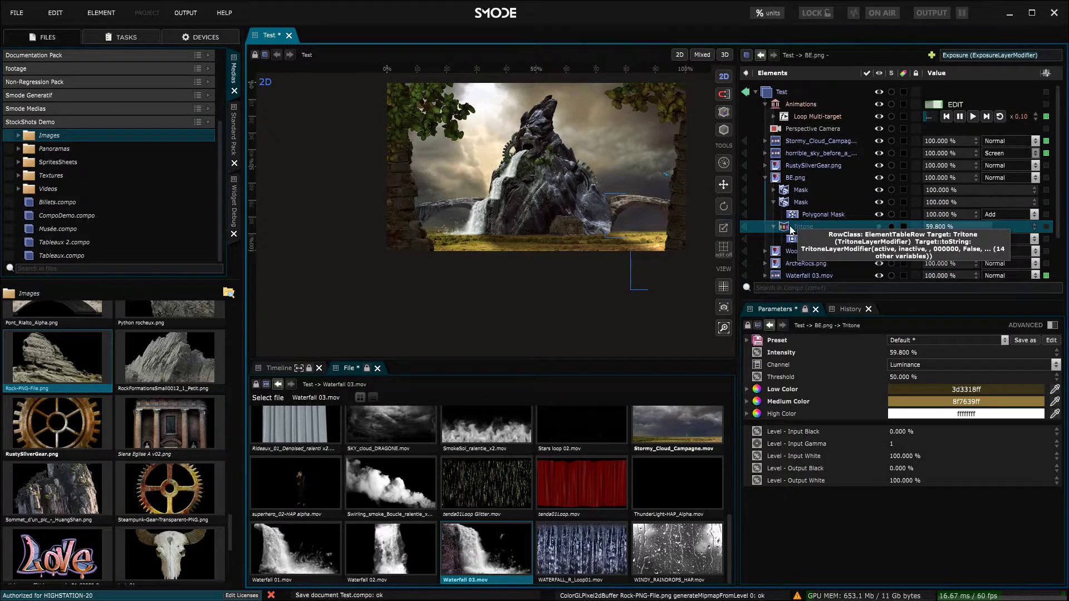
{"action": "left_click", "coordinate": [813, 238]}
{"action": "scroll", "coordinate": [483, 215], "scroll_direction": "up", "scroll_amount": 2}
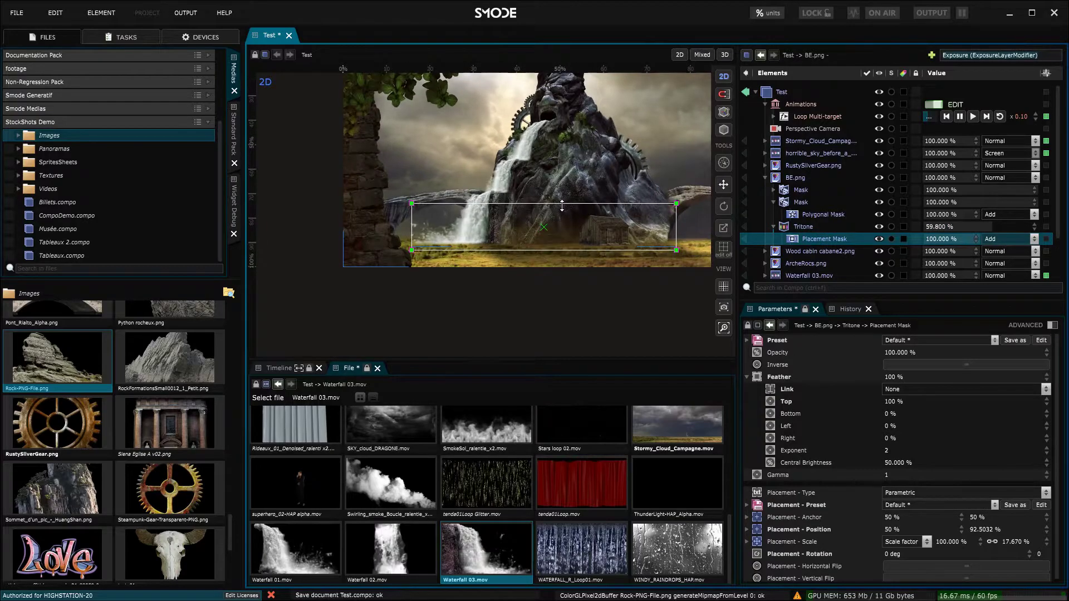
{"action": "left_click_drag", "start_coordinate": [562, 205], "coordinate": [564, 179]}
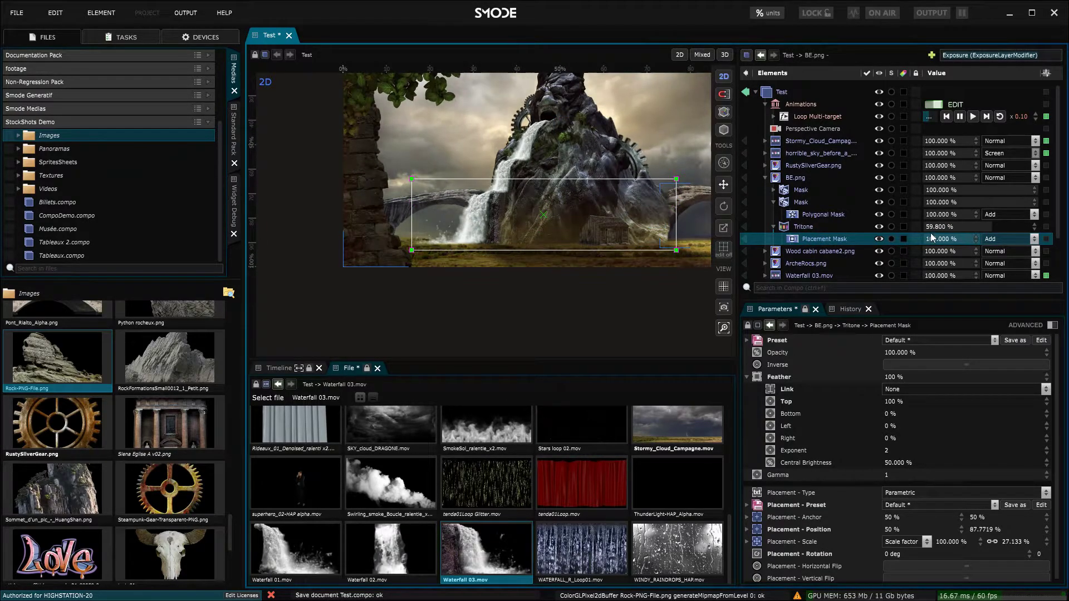
{"action": "mouse_move", "coordinate": [962, 227]}
{"action": "left_mouse_down"}
{"action": "mouse_move", "coordinate": [1038, 226]}
{"action": "mouse_move", "coordinate": [970, 227]}
{"action": "left_mouse_up"}
{"action": "left_click", "coordinate": [577, 319]}
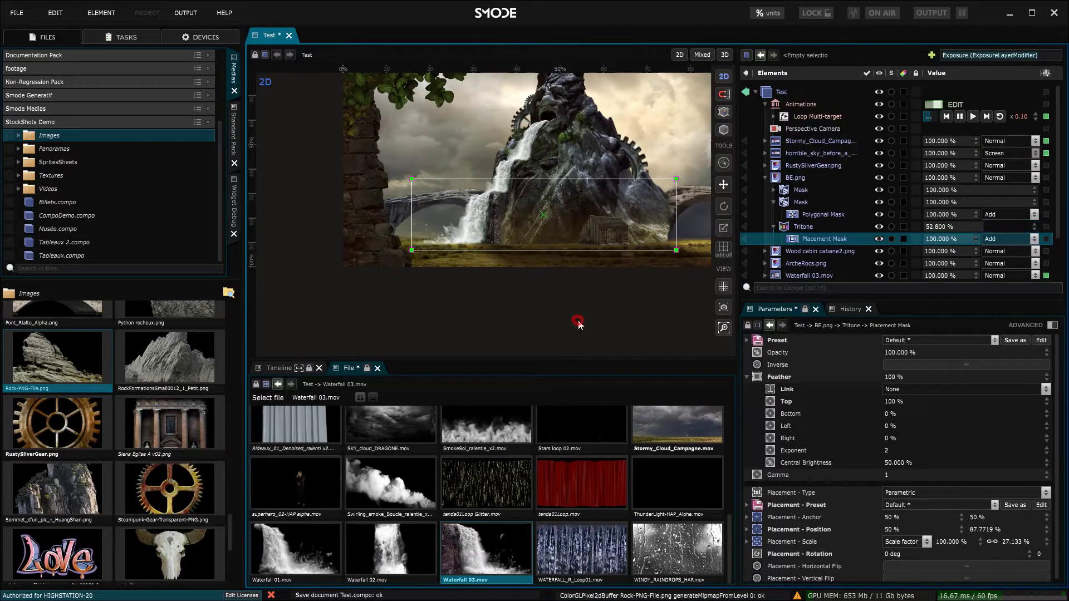
{"action": "scroll", "coordinate": [577, 298], "scroll_direction": "down", "scroll_amount": 1}
{"action": "scroll", "coordinate": [569, 279], "scroll_direction": "down", "scroll_amount": 1}
{"action": "scroll", "coordinate": [565, 280], "scroll_direction": "up", "scroll_amount": 3}
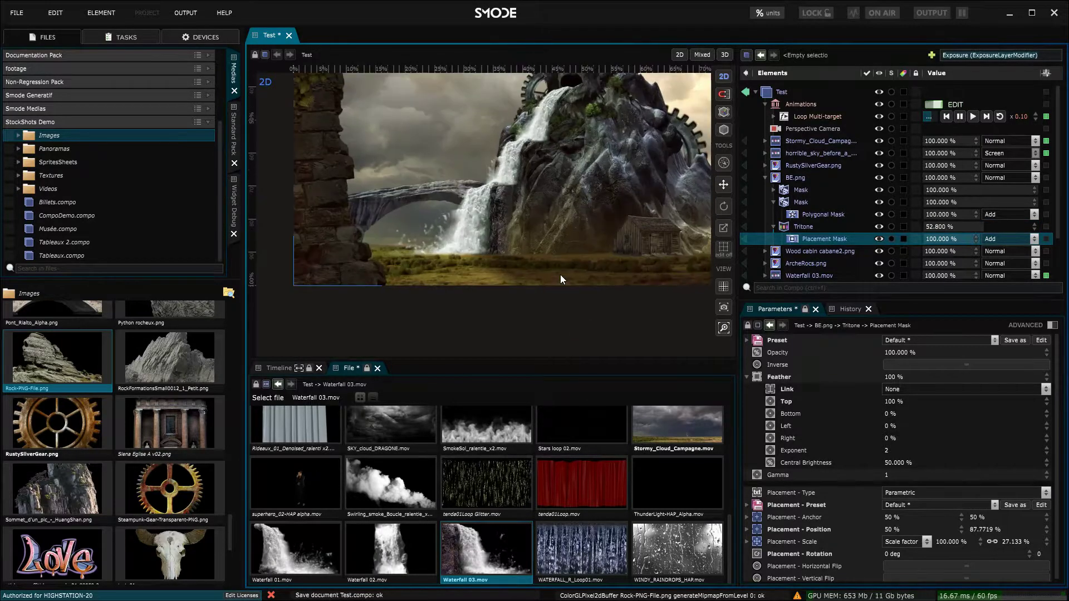
{"action": "scroll", "coordinate": [765, 221], "scroll_direction": "down", "scroll_amount": 3}
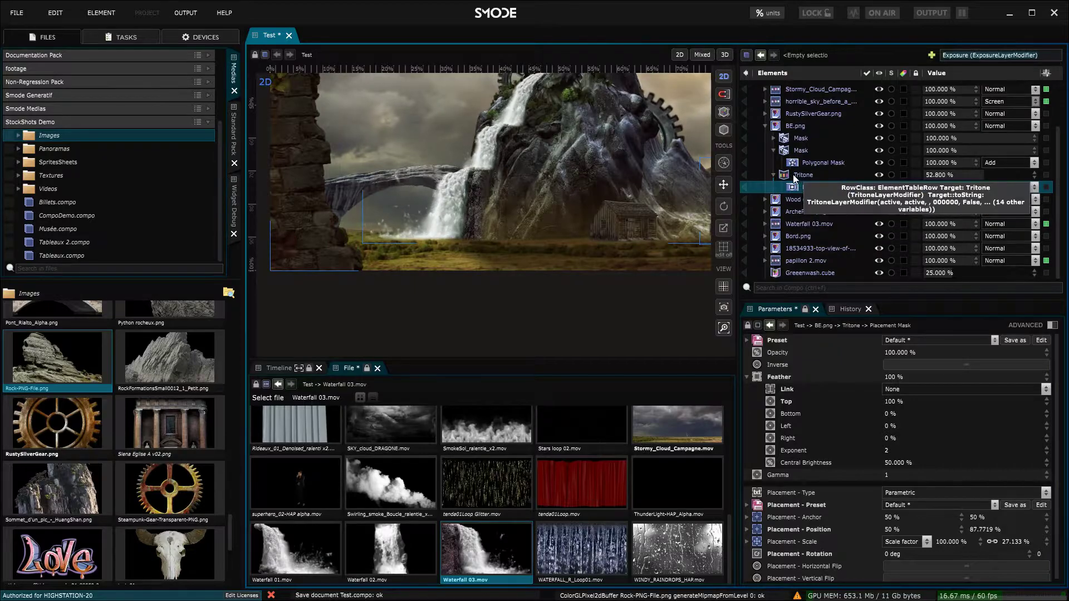
- Copy the Tritone modifier from BE.png onto the Parametric renderer of Waterfall 03.mov
{"action": "left_click", "coordinate": [765, 223]}
{"action": "scroll", "coordinate": [779, 234], "scroll_direction": "down", "scroll_amount": 5}
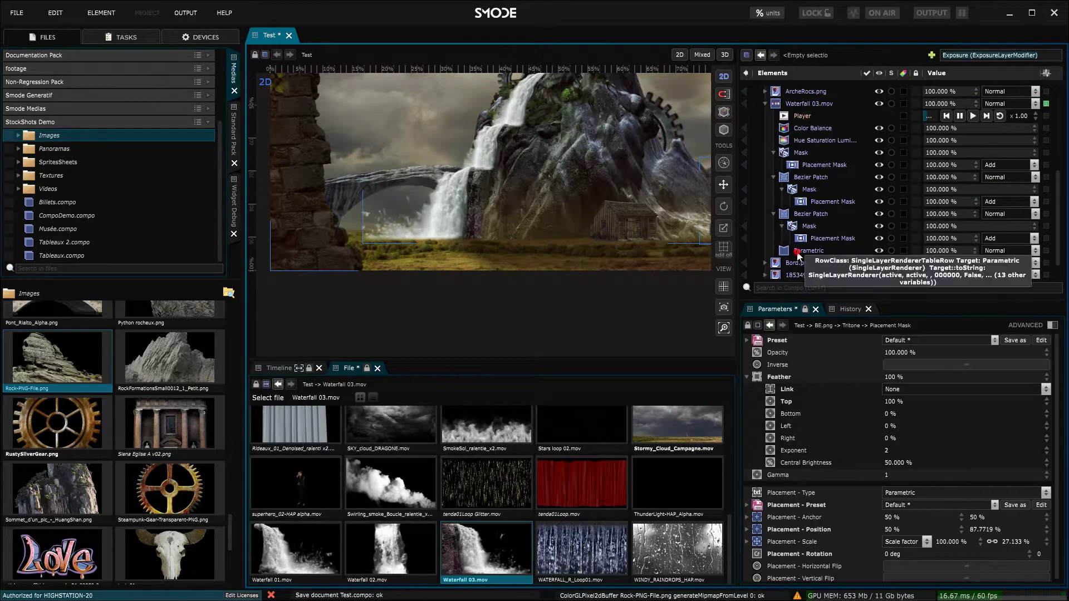
{"action": "left_click", "coordinate": [797, 251]}
{"action": "left_click", "coordinate": [797, 253]}
{"action": "scroll", "coordinate": [807, 184], "scroll_direction": "up", "scroll_amount": 3}
{"action": "left_click_drag", "start_coordinate": [787, 135], "coordinate": [797, 272]}
{"action": "scroll", "coordinate": [797, 273], "scroll_direction": "down", "scroll_amount": 4}
{"action": "left_click", "coordinate": [797, 224]}
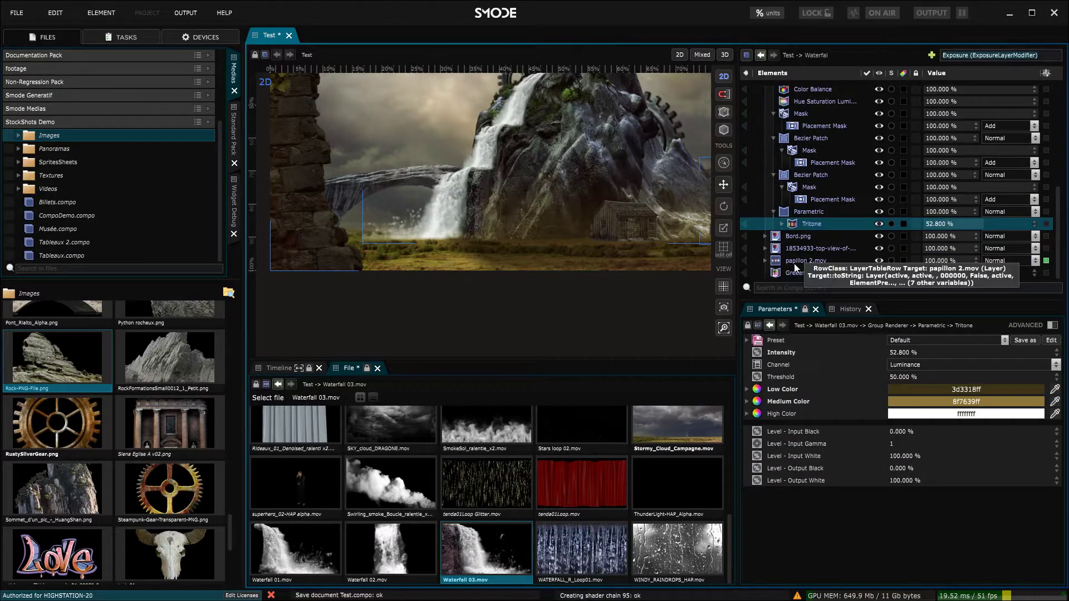
- Stretch the Placement Mask of the waterfall's Tritone upward to about 67.6 % vertical scale
{"action": "left_click", "coordinate": [782, 224]}
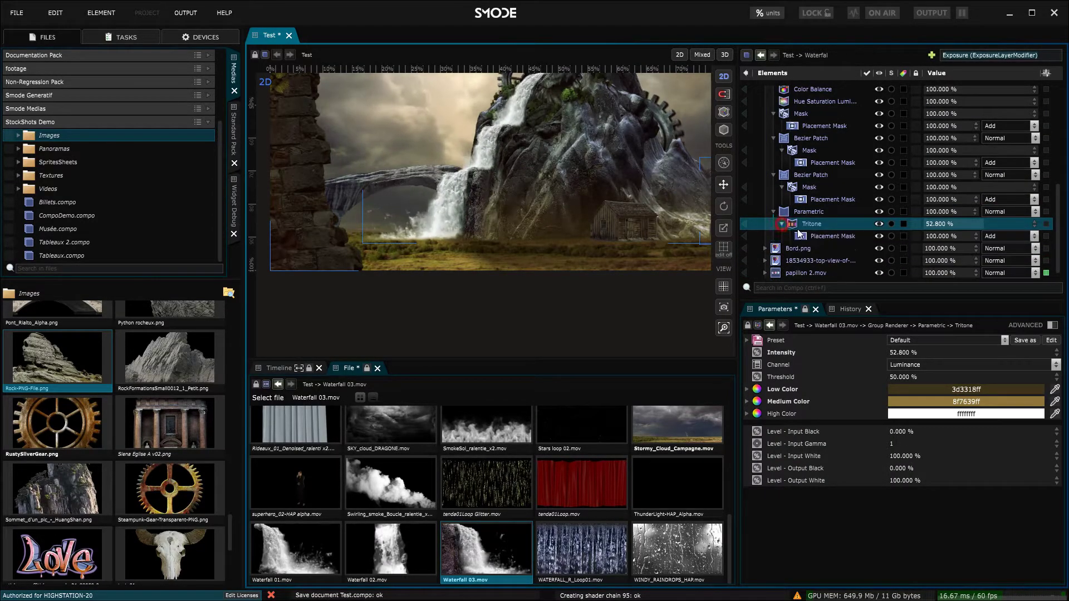
{"action": "left_click", "coordinate": [811, 236]}
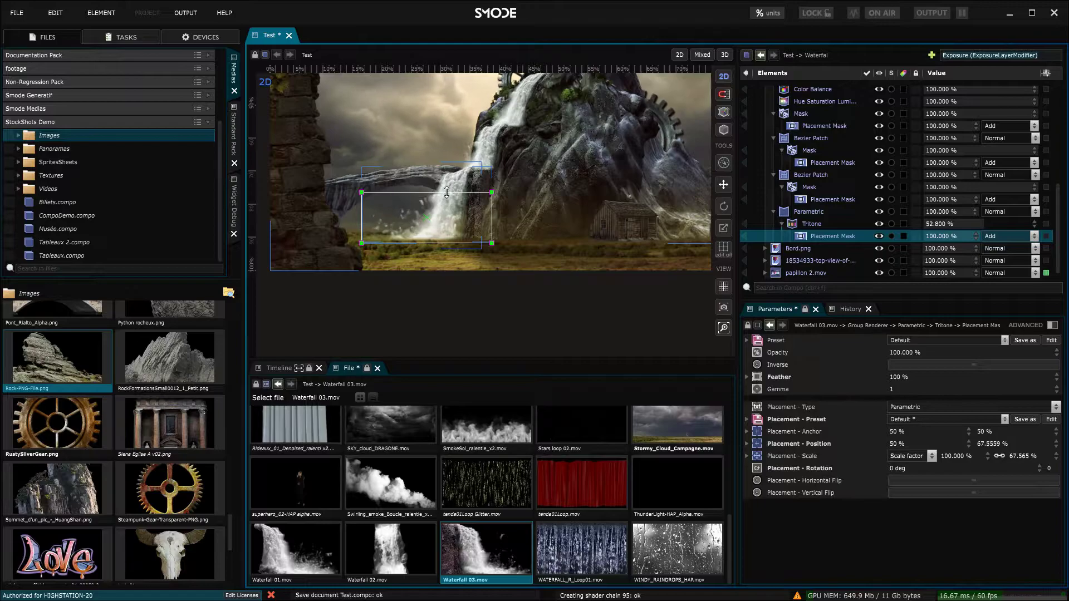
{"action": "left_click", "coordinate": [540, 259]}
{"action": "scroll", "coordinate": [544, 257], "scroll_direction": "down", "scroll_amount": 2}
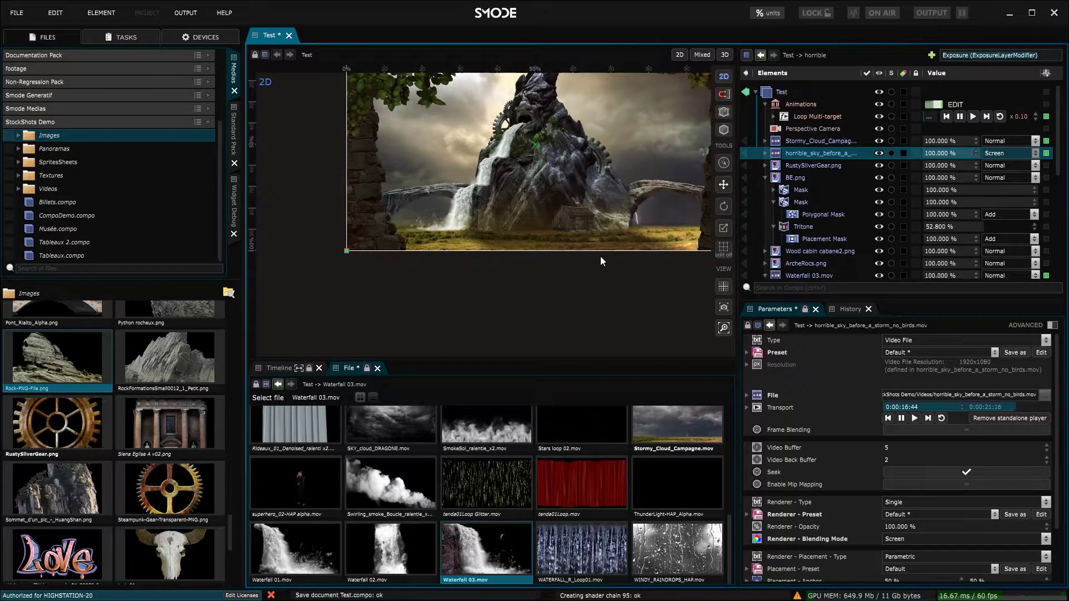
{"action": "left_click_drag", "start_coordinate": [599, 260], "coordinate": [527, 267]}
{"action": "scroll", "coordinate": [526, 268], "scroll_direction": "down", "scroll_amount": 1}
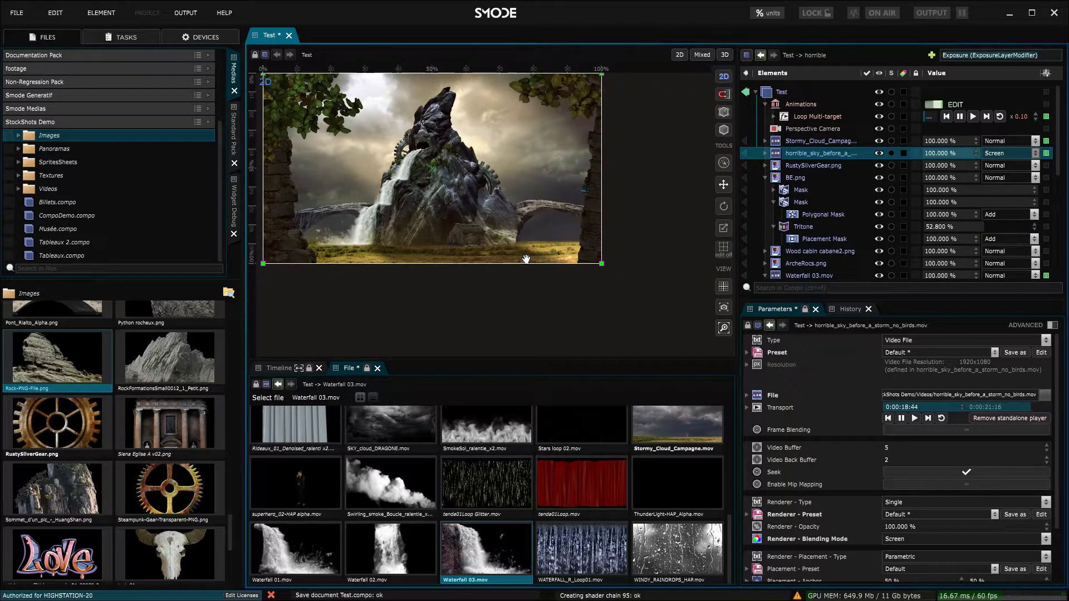
- Collapse BE.png and Waterfall 03.mov, and add the compo-based Final Polish modifier to the Test composition
{"action": "scroll", "coordinate": [528, 250], "scroll_direction": "down", "scroll_amount": 1}
{"action": "left_click", "coordinate": [765, 178]}
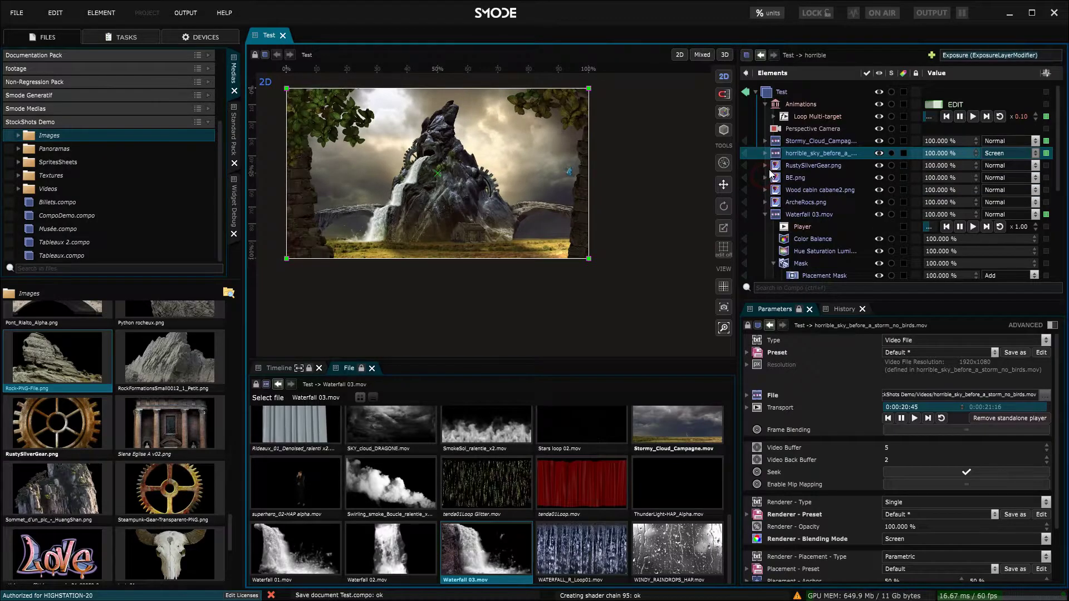
{"action": "left_click", "coordinate": [765, 215]}
{"action": "right_click", "coordinate": [777, 94]}
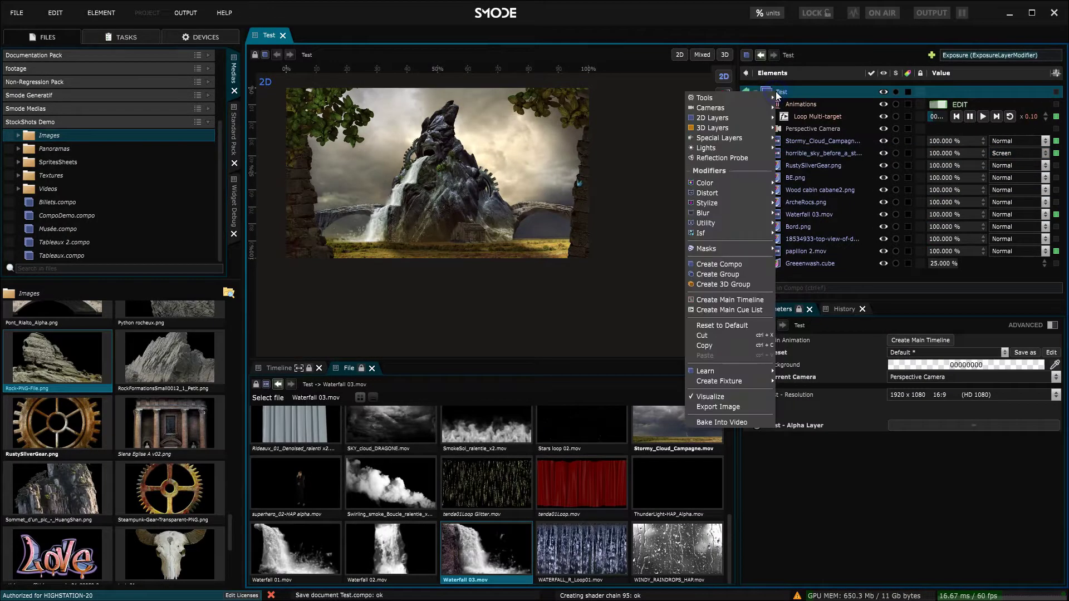
{"action": "mouse_move", "coordinate": [726, 223]}
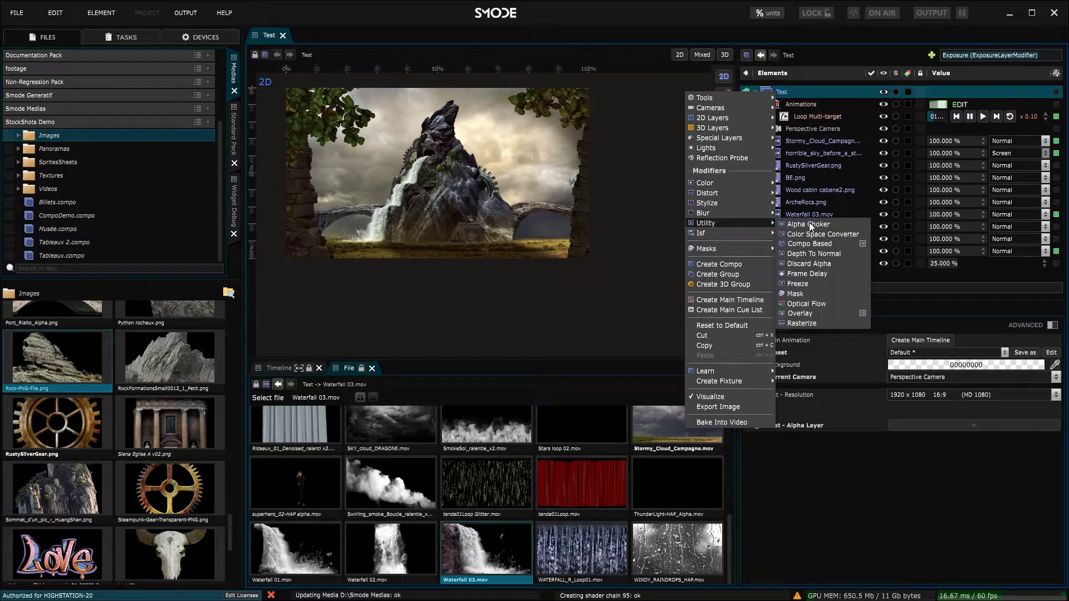
{"action": "mouse_move", "coordinate": [817, 245]}
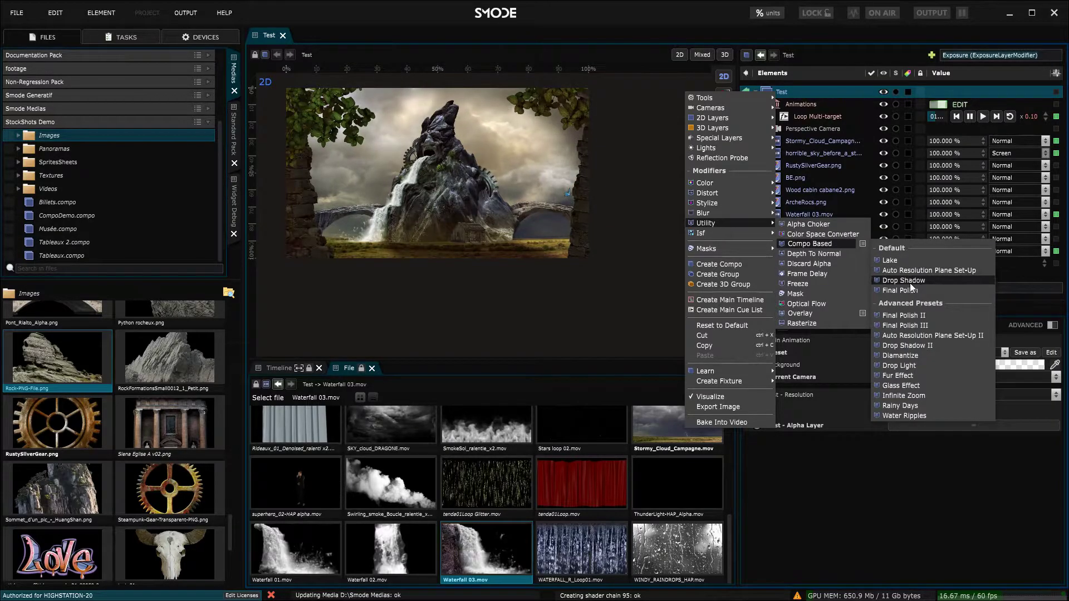
{"action": "left_click", "coordinate": [913, 289]}
{"action": "scroll", "coordinate": [647, 241], "scroll_direction": "up", "scroll_amount": 2}
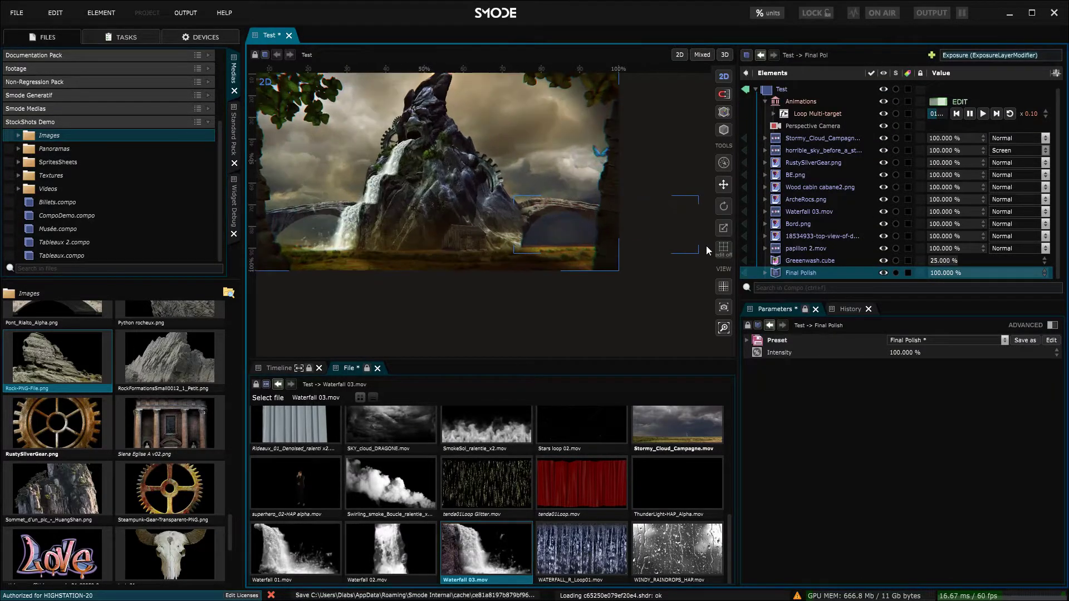
- Review the elements inside Final Polish and deactivate its Vignette and Chromatic Aberration effects
{"action": "left_click", "coordinate": [765, 273]}
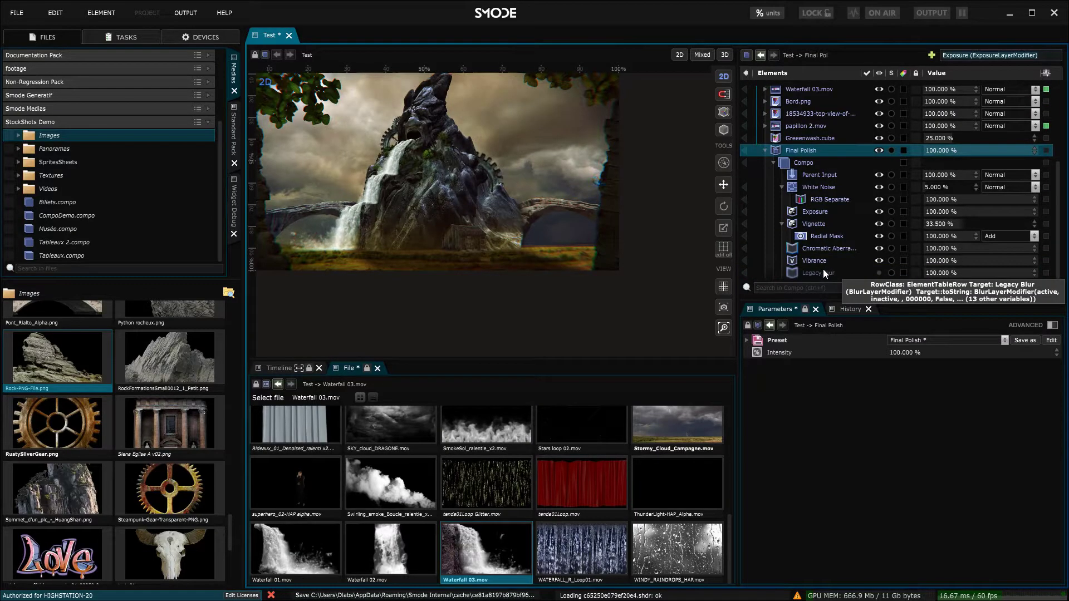
{"action": "left_click", "coordinate": [814, 224]}
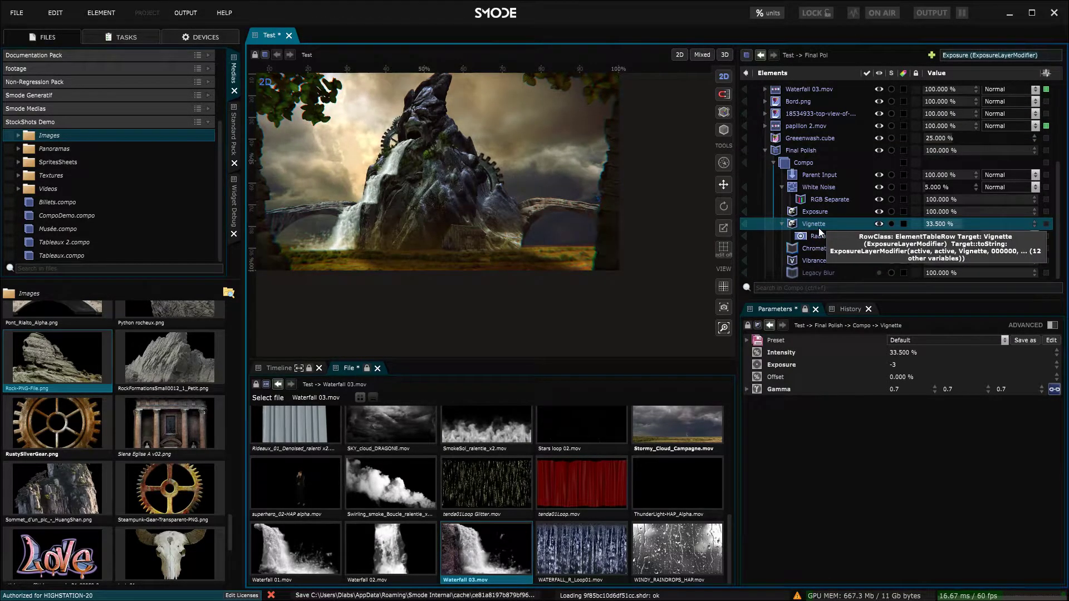
{"action": "left_click", "coordinate": [816, 213]}
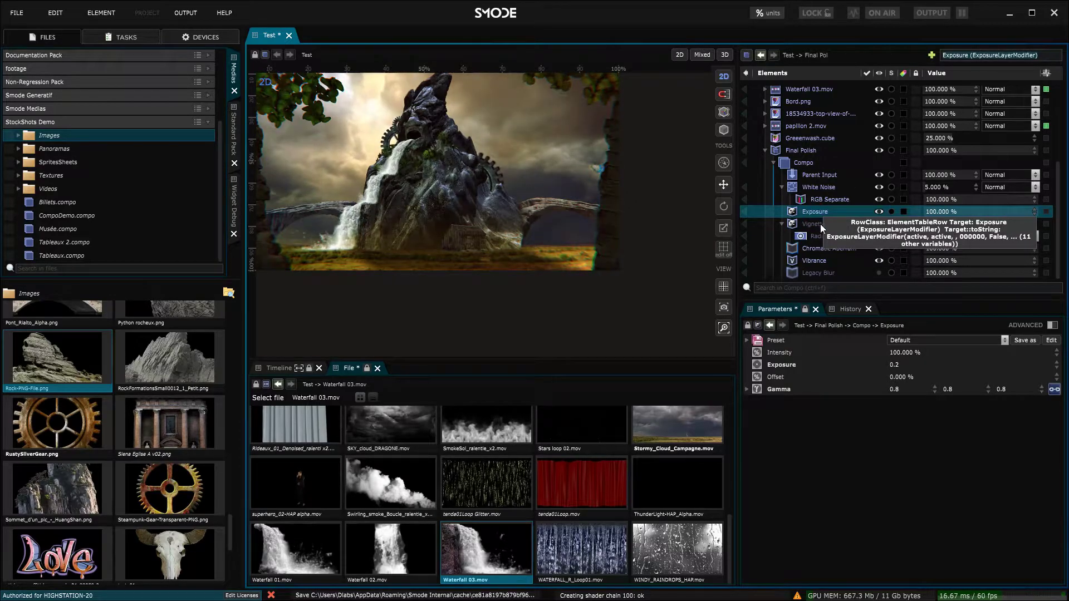
{"action": "left_click", "coordinate": [819, 188]}
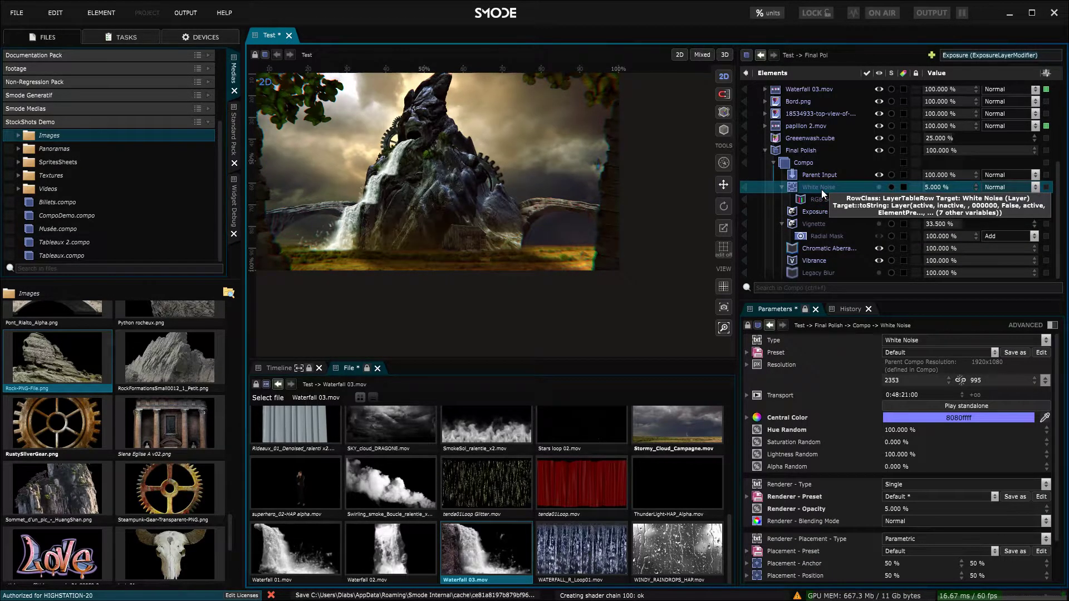
{"action": "left_click", "coordinate": [820, 176]}
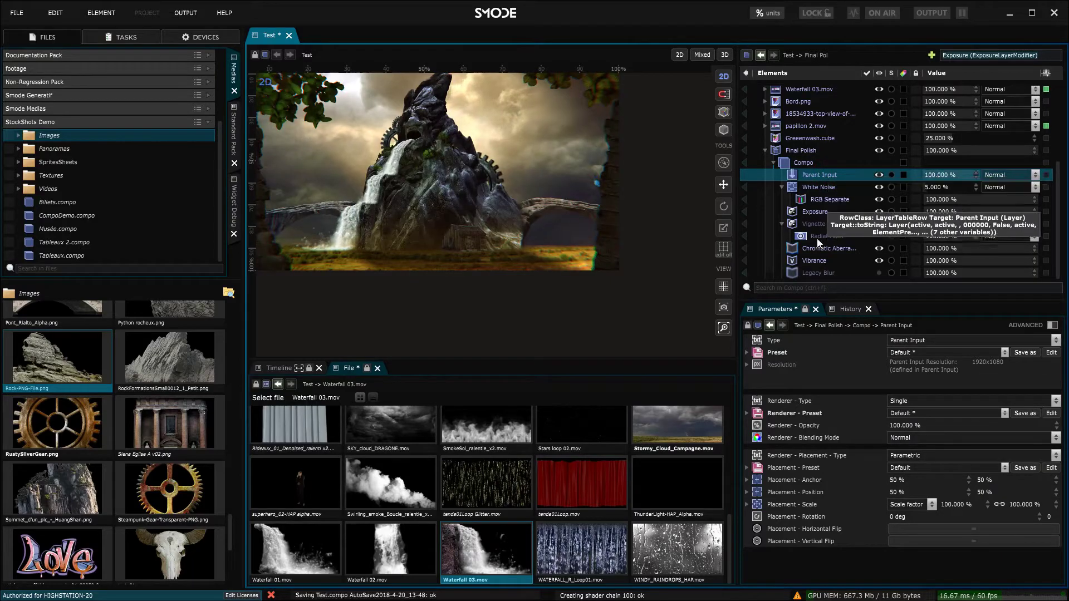
{"action": "left_click", "coordinate": [817, 248]}
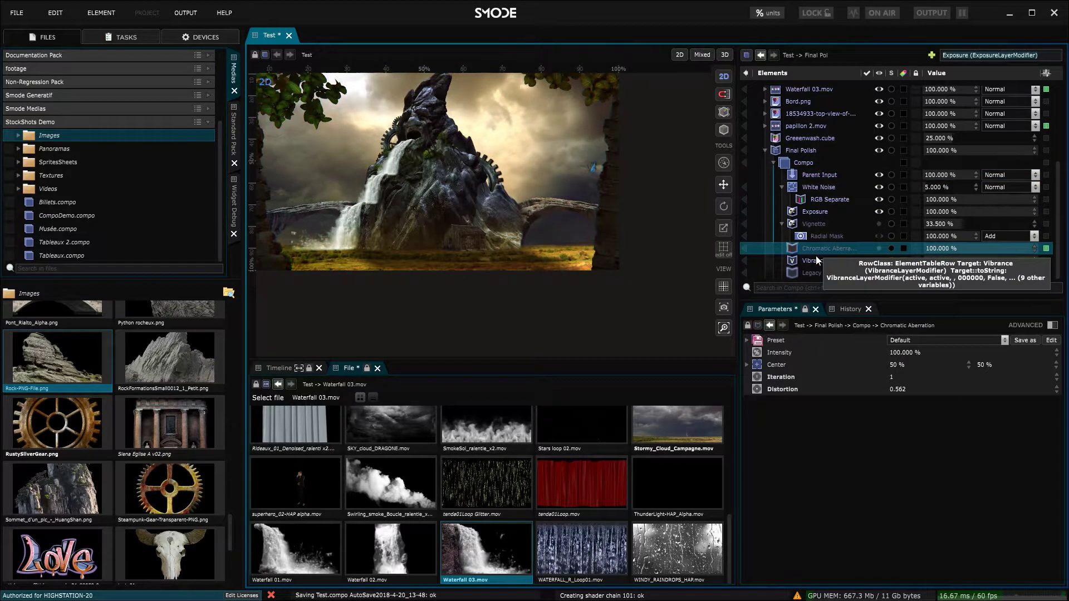
- Save the composition and delete the Vibrance modifier from Final Polish
{"action": "left_click", "coordinate": [814, 260]}
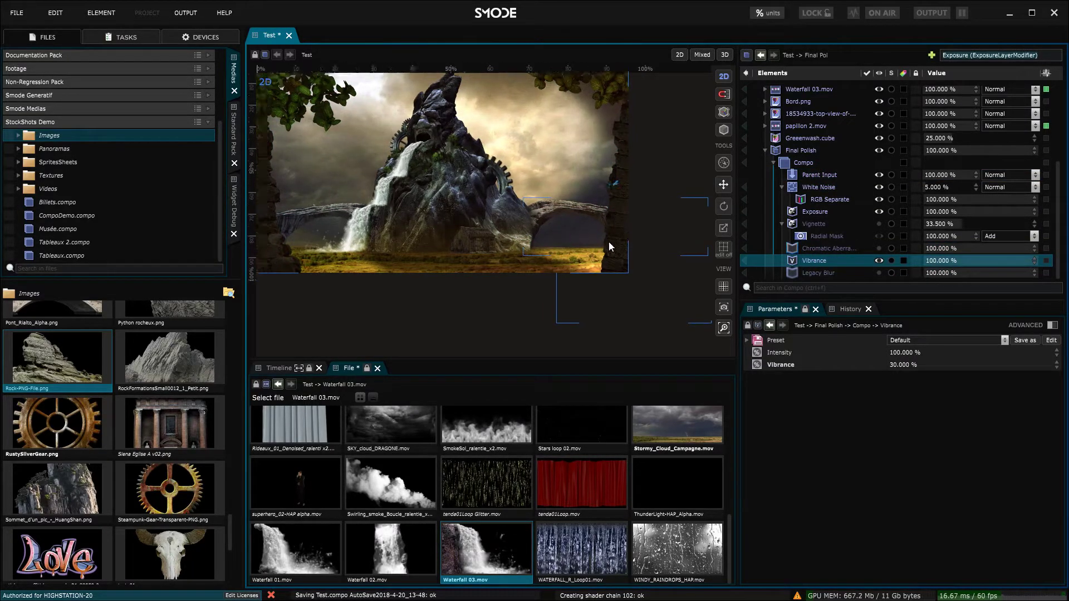
{"action": "key", "text": "ctrl+s"}
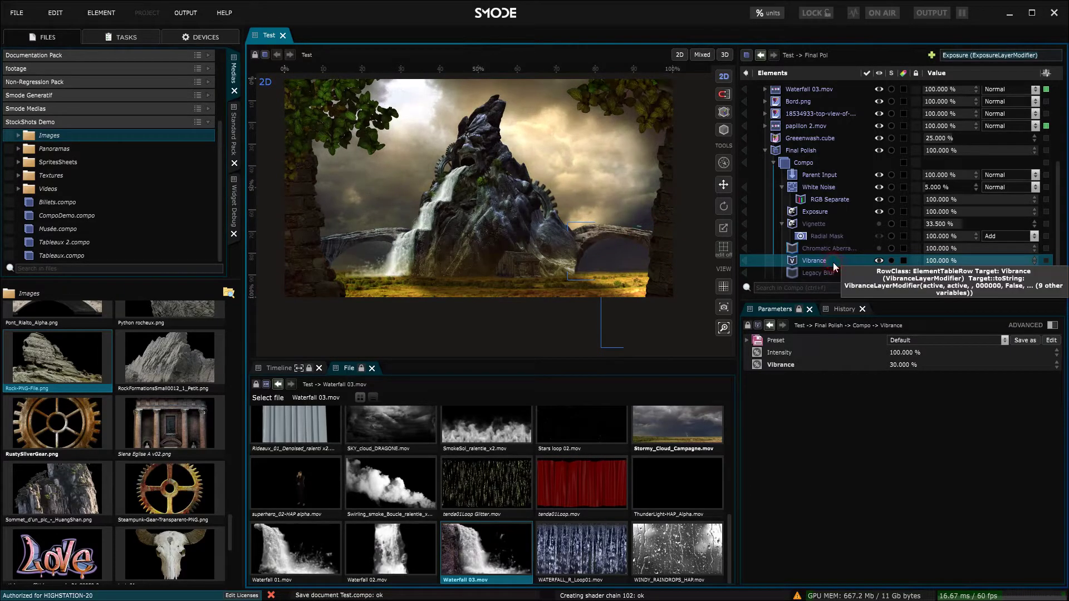
{"action": "key", "text": "Delete"}
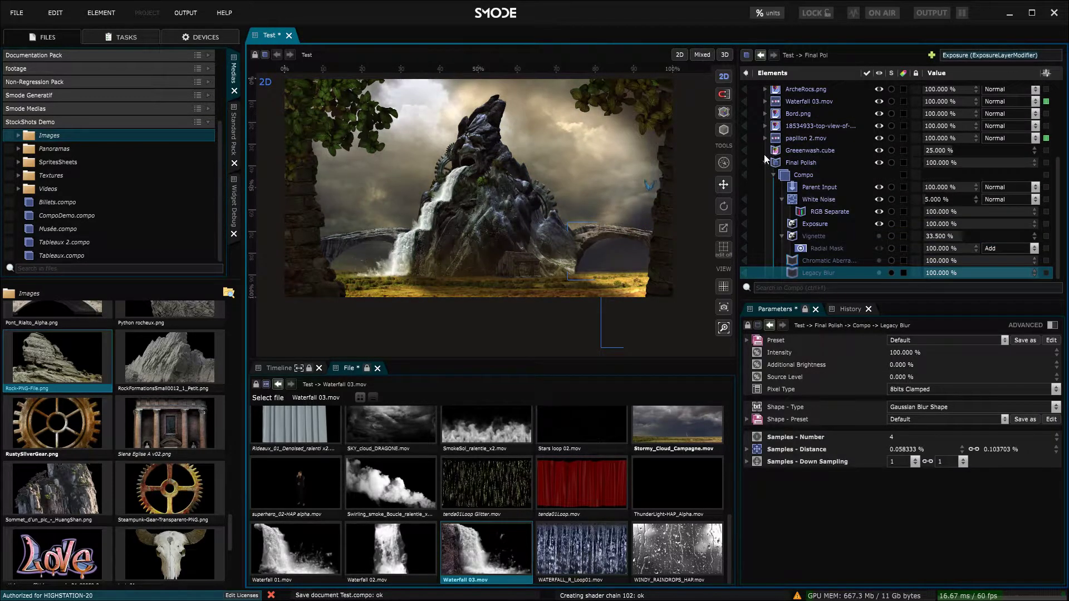
- Move Greeenwash.cube below Final Polish in the element stack and raise its intensity to 47.8 %
{"action": "left_click", "coordinate": [784, 151]}
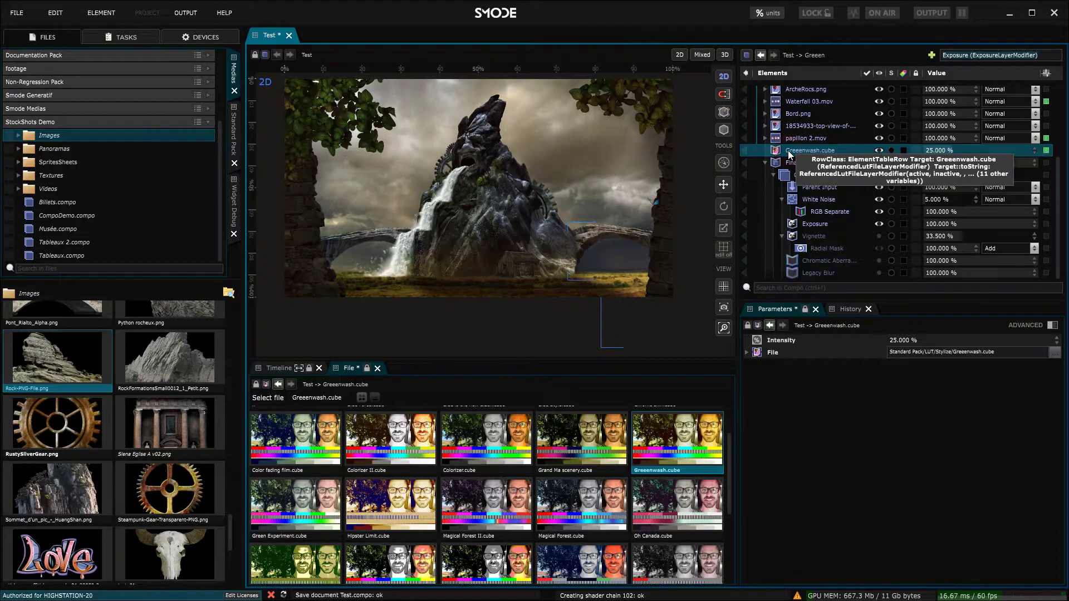
{"action": "left_click", "coordinate": [765, 162]}
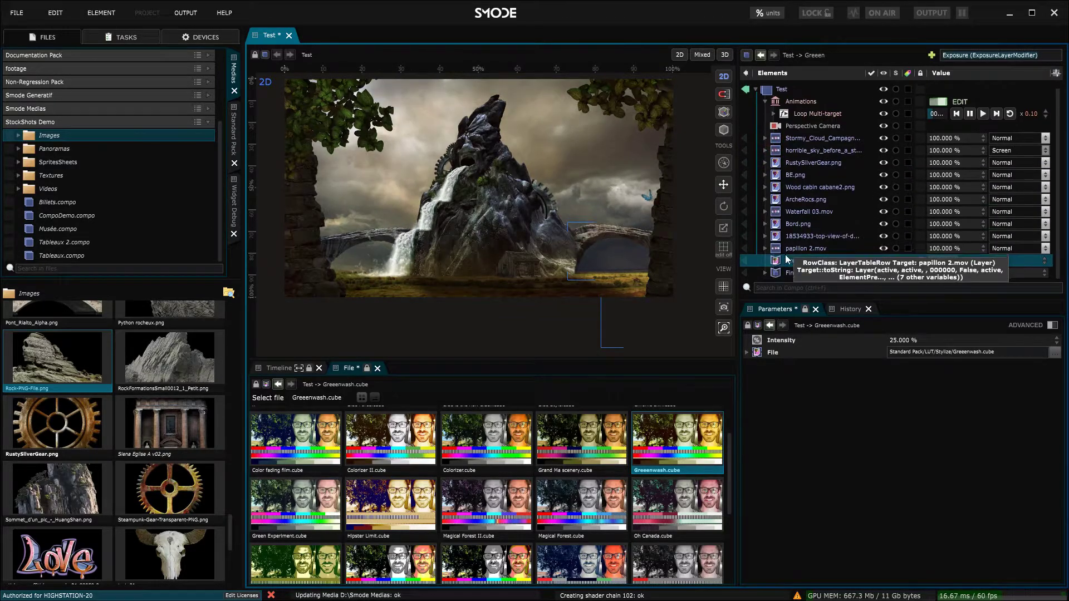
{"action": "left_click_drag", "start_coordinate": [798, 302], "coordinate": [802, 364]}
{"action": "left_click_drag", "start_coordinate": [821, 270], "coordinate": [823, 281]}
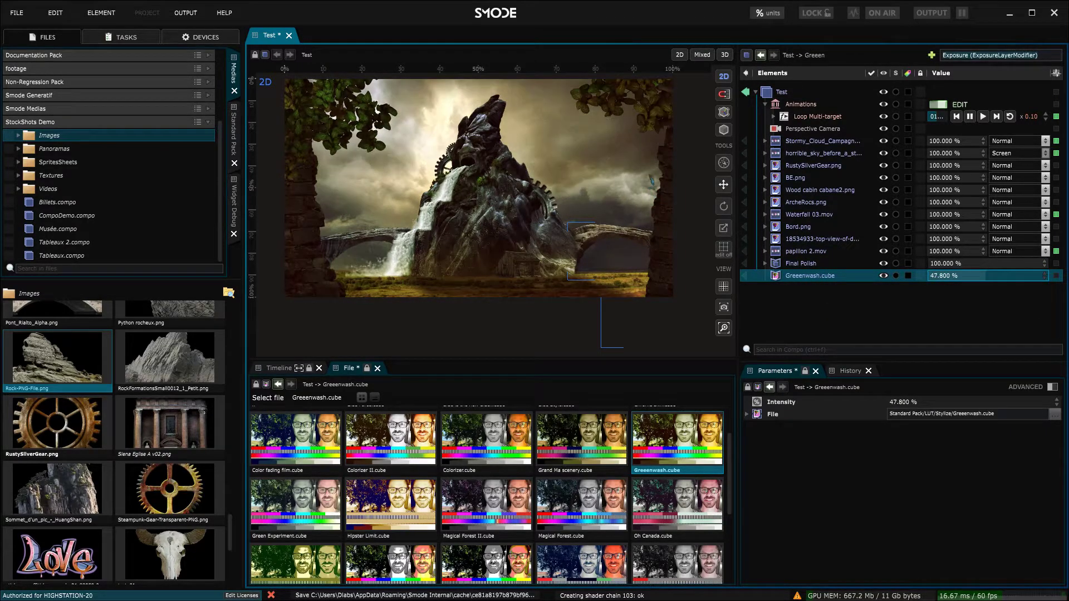
- Set the gamma of the Exposure modifier inside Final Polish to 0.89 and collapse Final Polish
{"action": "left_click", "coordinate": [765, 263]}
{"action": "scroll", "coordinate": [813, 250], "scroll_direction": "down", "scroll_amount": 1}
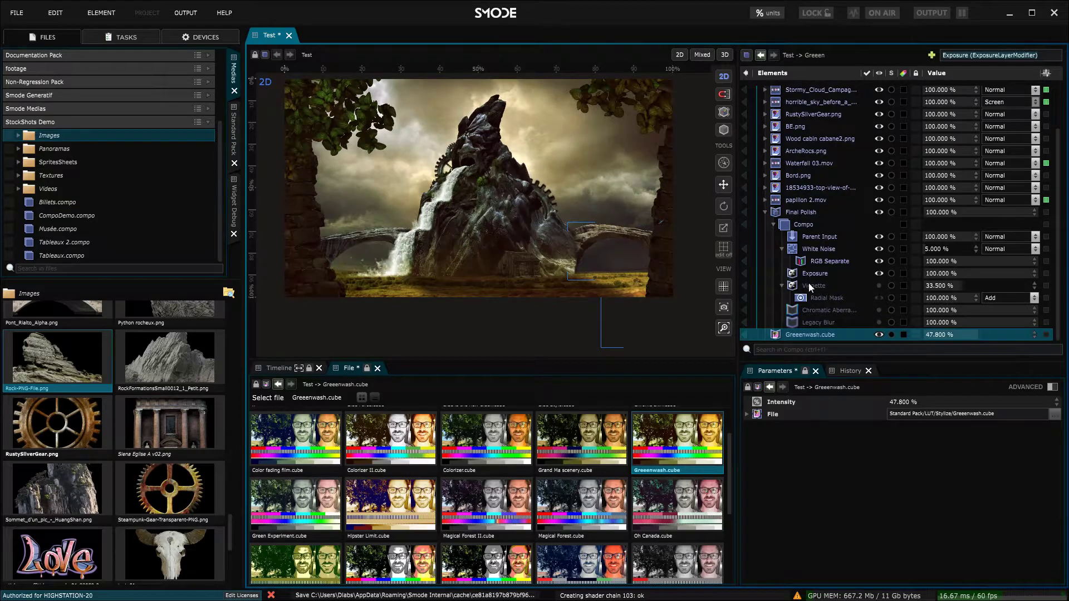
{"action": "left_click", "coordinate": [814, 273]}
{"action": "left_click_drag", "start_coordinate": [898, 431], "coordinate": [899, 447]}
{"action": "key", "text": "ctrl+z"}
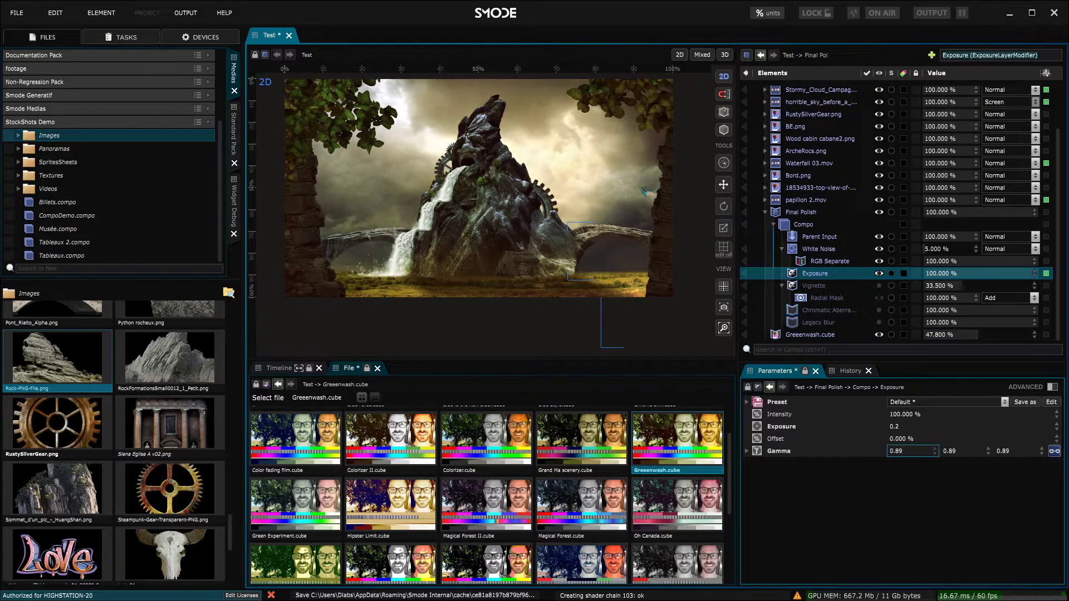
{"action": "left_click", "coordinate": [765, 213]}
- Add a Blur modifier at the end of the composition and set its blending mode with input to Screen
{"action": "right_click", "coordinate": [775, 264]}
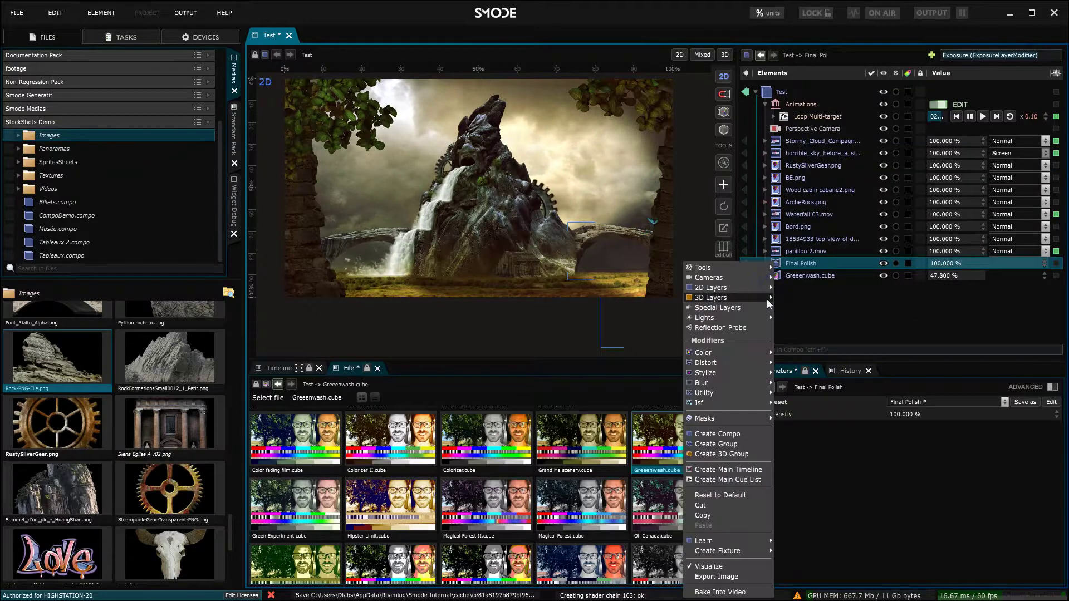
{"action": "mouse_move", "coordinate": [704, 382]}
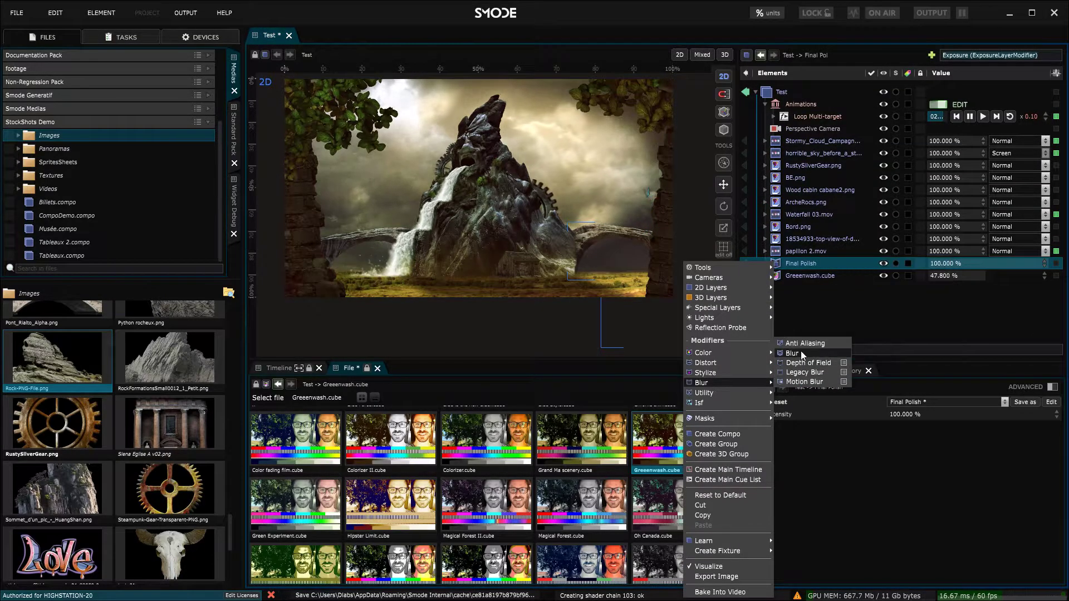
{"action": "left_click", "coordinate": [803, 355]}
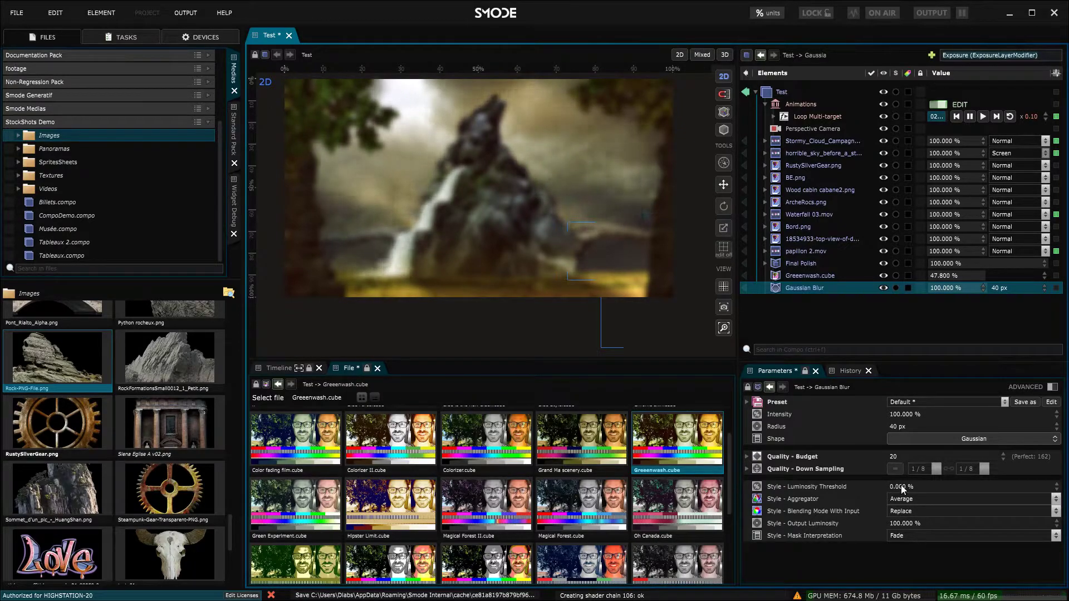
{"action": "left_click", "coordinate": [903, 524]}
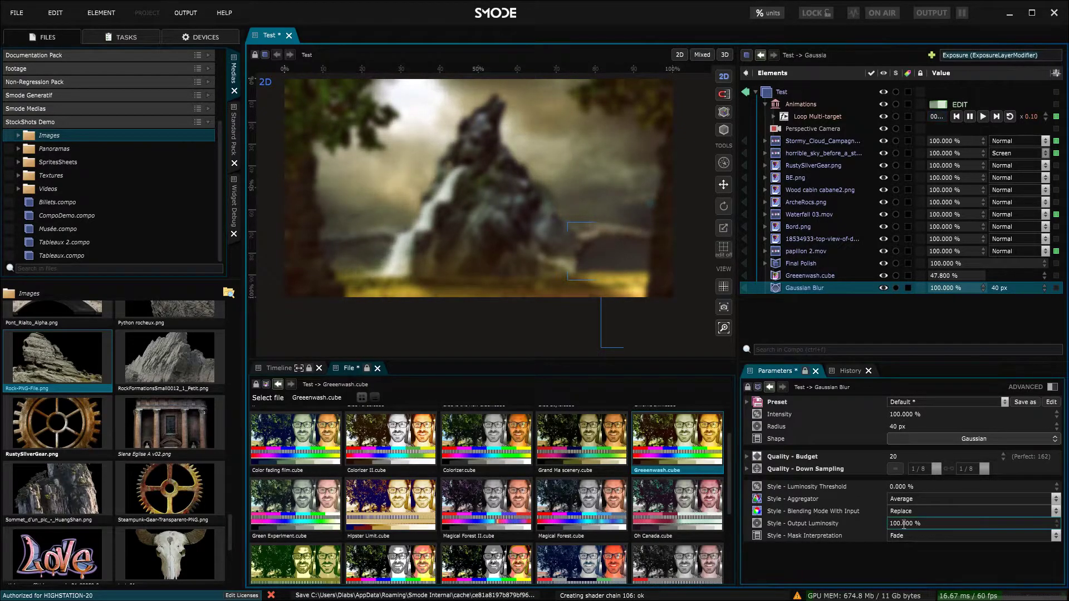
{"action": "left_click", "coordinate": [904, 513]}
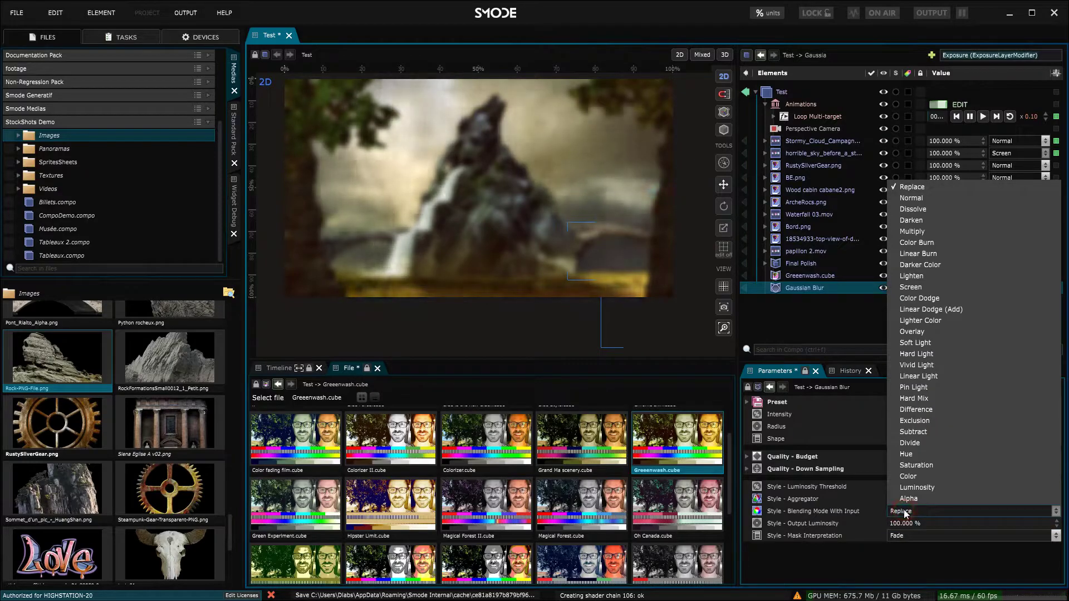
{"action": "left_click", "coordinate": [920, 289]}
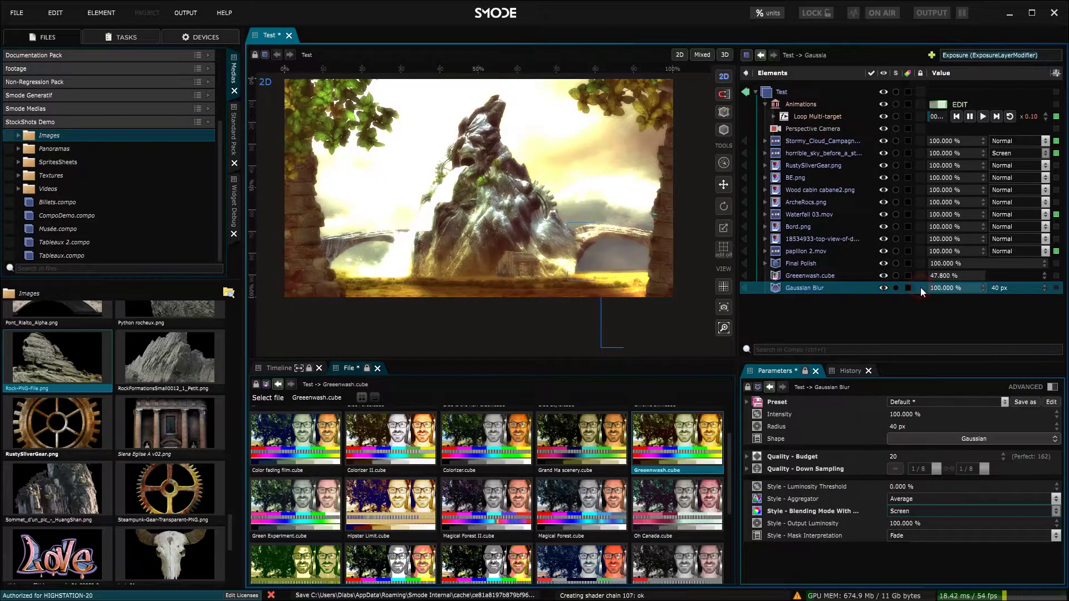
- Lower the Gaussian Blur intensity to 4.5 % and the Greeenwash.cube intensity to 33.2 %
{"action": "left_click_drag", "start_coordinate": [975, 288], "coordinate": [936, 288]}
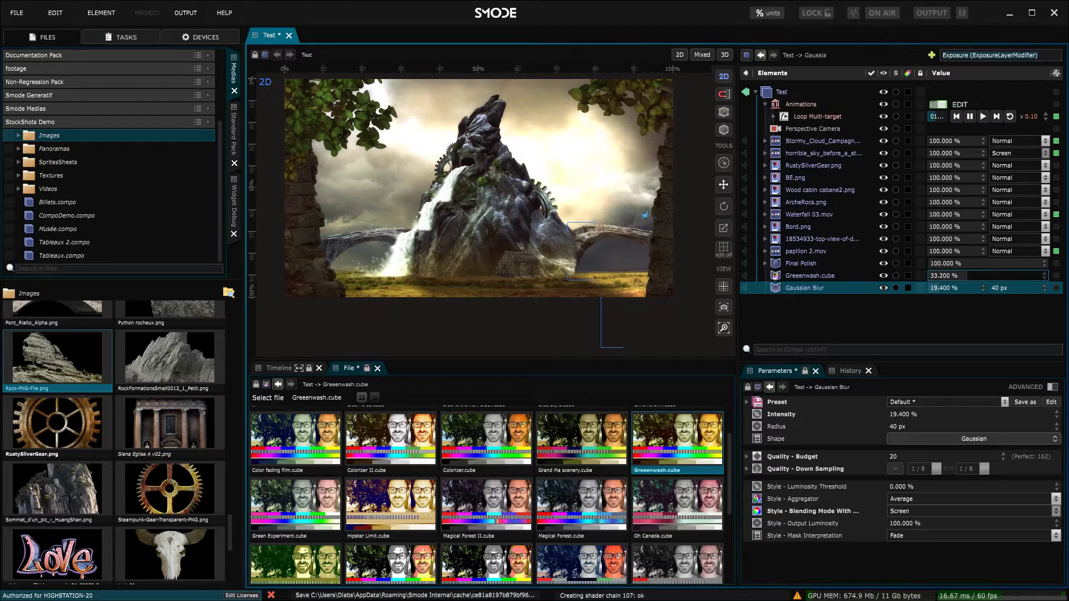
{"action": "left_click", "coordinate": [835, 263]}
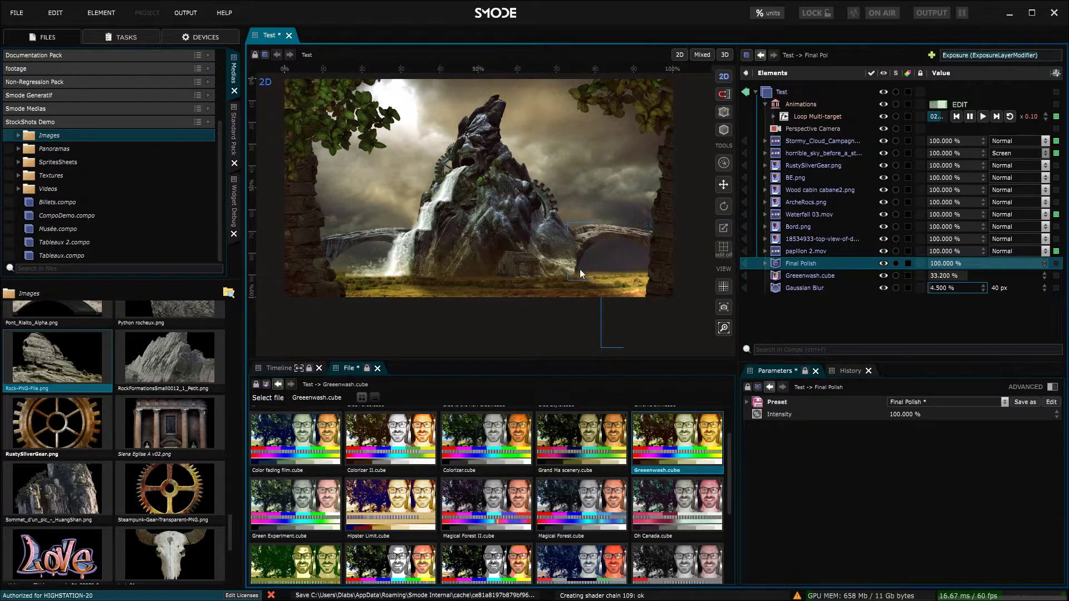
{"action": "scroll", "coordinate": [562, 214], "scroll_direction": "down", "scroll_amount": 1}
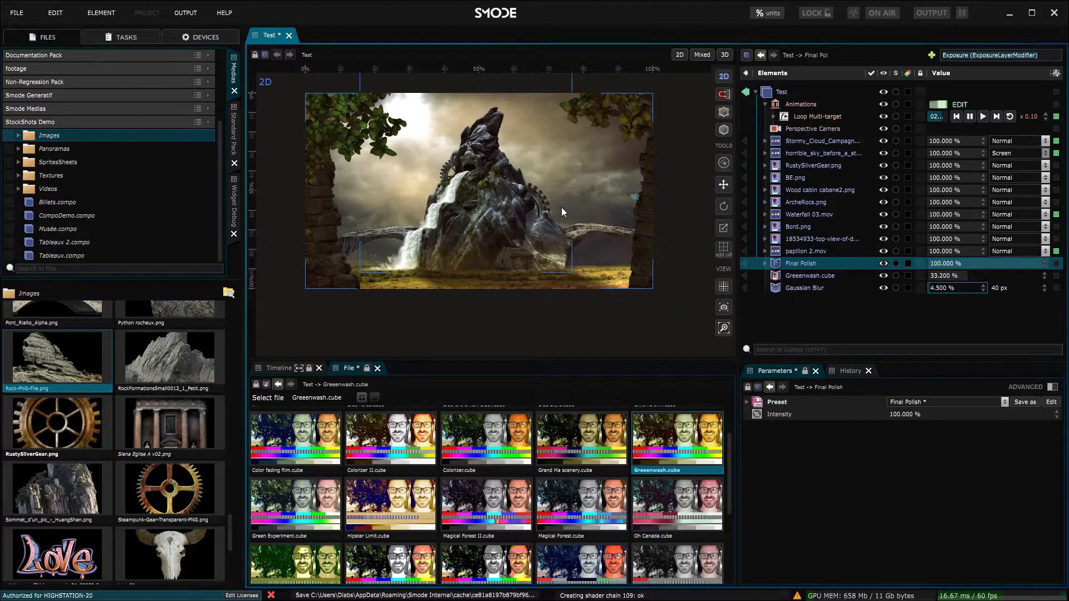
- Browse the Images media folder for further picture elements suited to the landscape
{"action": "scroll", "coordinate": [155, 432], "scroll_direction": "down", "scroll_amount": 3}
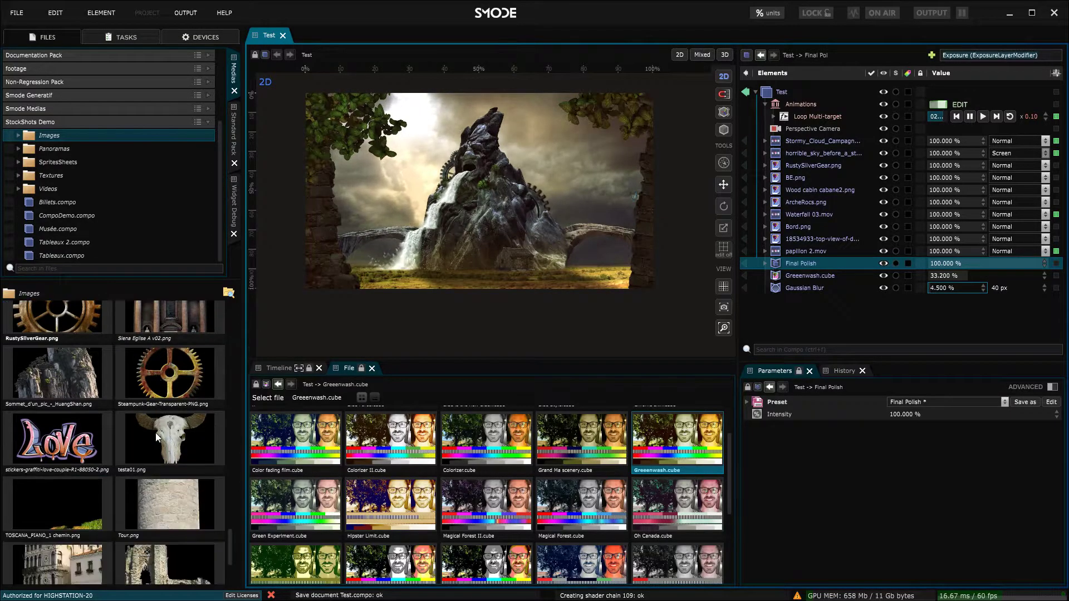
{"action": "scroll", "coordinate": [155, 432], "scroll_direction": "down", "scroll_amount": 1}
{"action": "scroll", "coordinate": [149, 438], "scroll_direction": "up", "scroll_amount": 10}
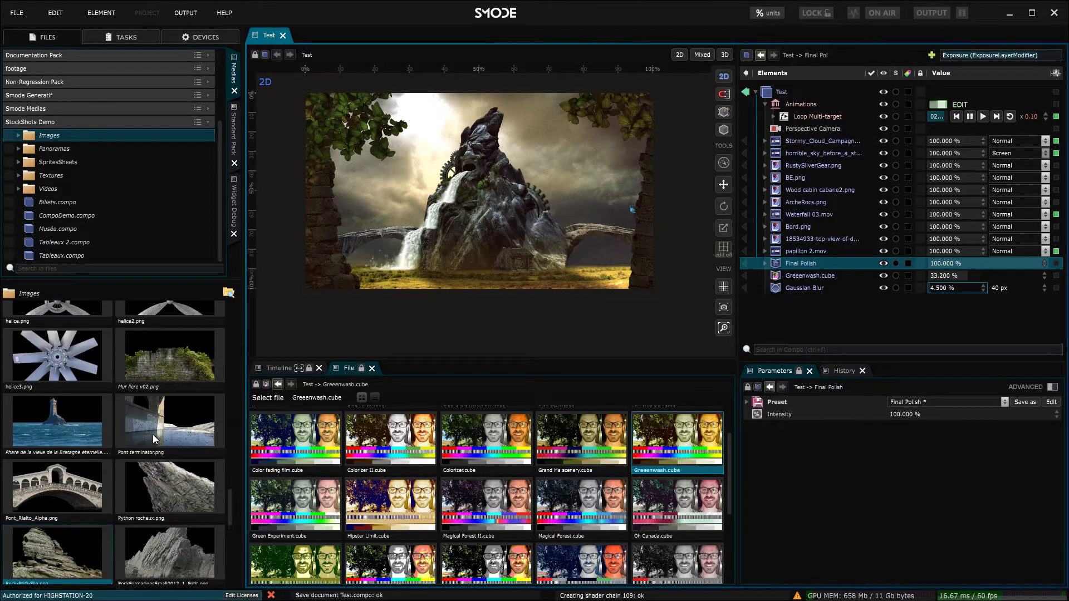
{"action": "scroll", "coordinate": [151, 437], "scroll_direction": "up", "scroll_amount": 1}
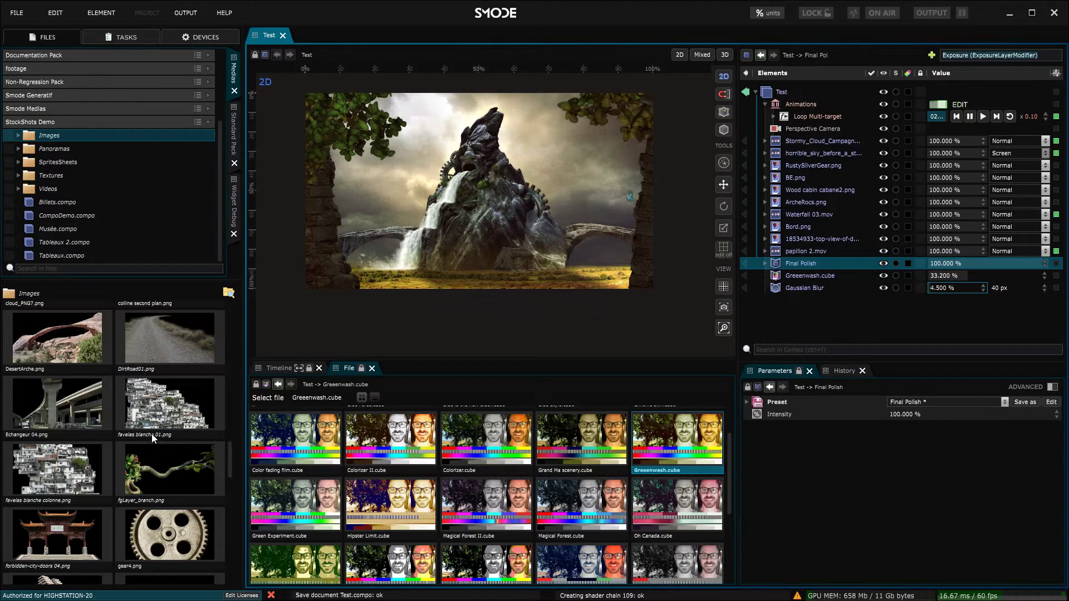
{"action": "scroll", "coordinate": [140, 432], "scroll_direction": "up", "scroll_amount": 1}
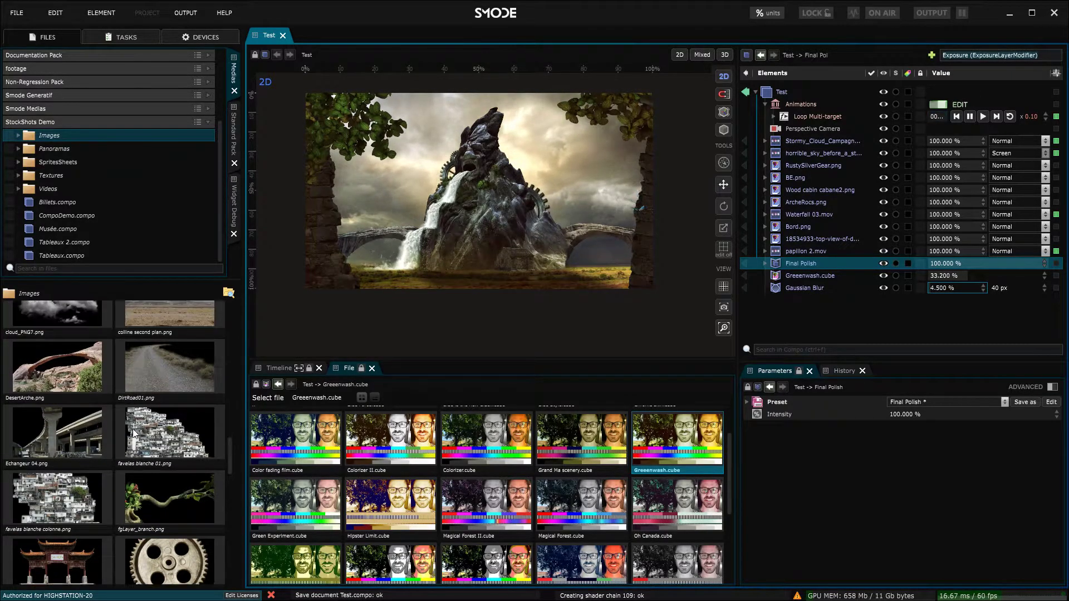
{"action": "scroll", "coordinate": [135, 422], "scroll_direction": "up", "scroll_amount": 4}
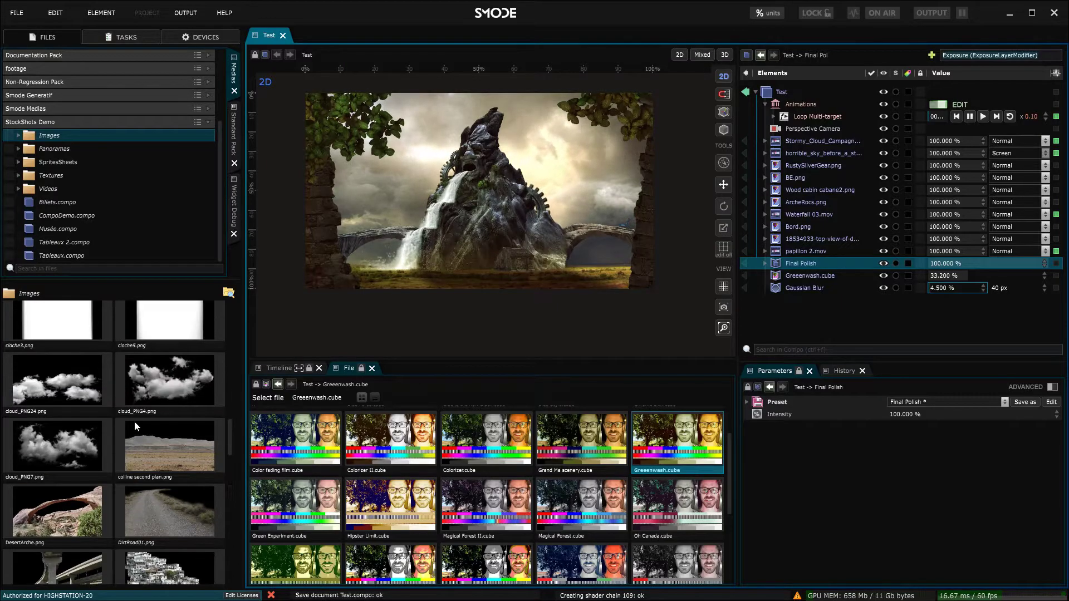
{"action": "scroll", "coordinate": [135, 422], "scroll_direction": "down", "scroll_amount": 10}
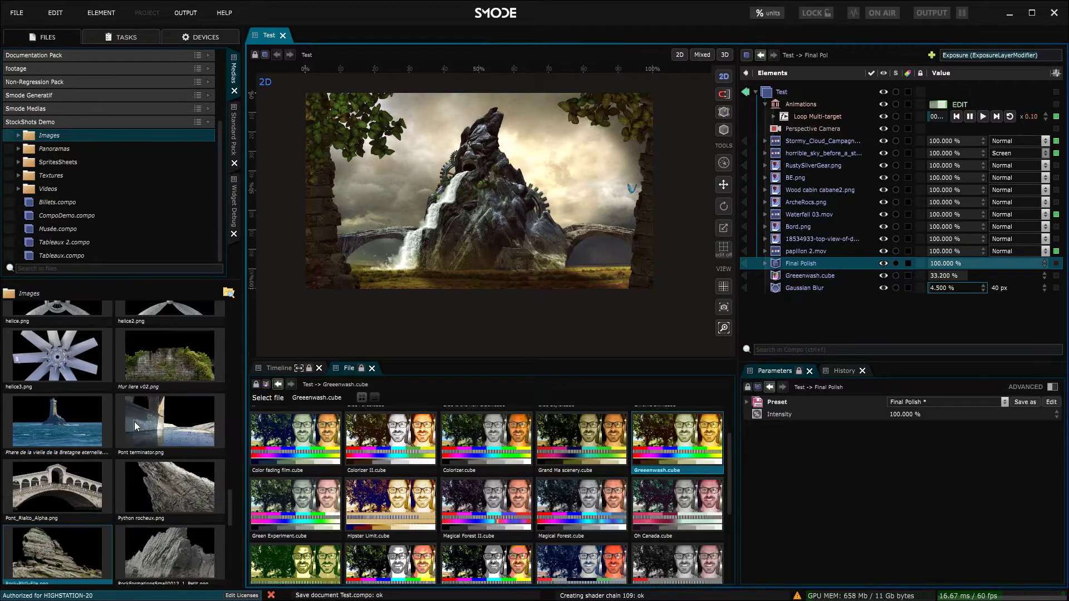
{"action": "scroll", "coordinate": [157, 448], "scroll_direction": "down", "scroll_amount": 6}
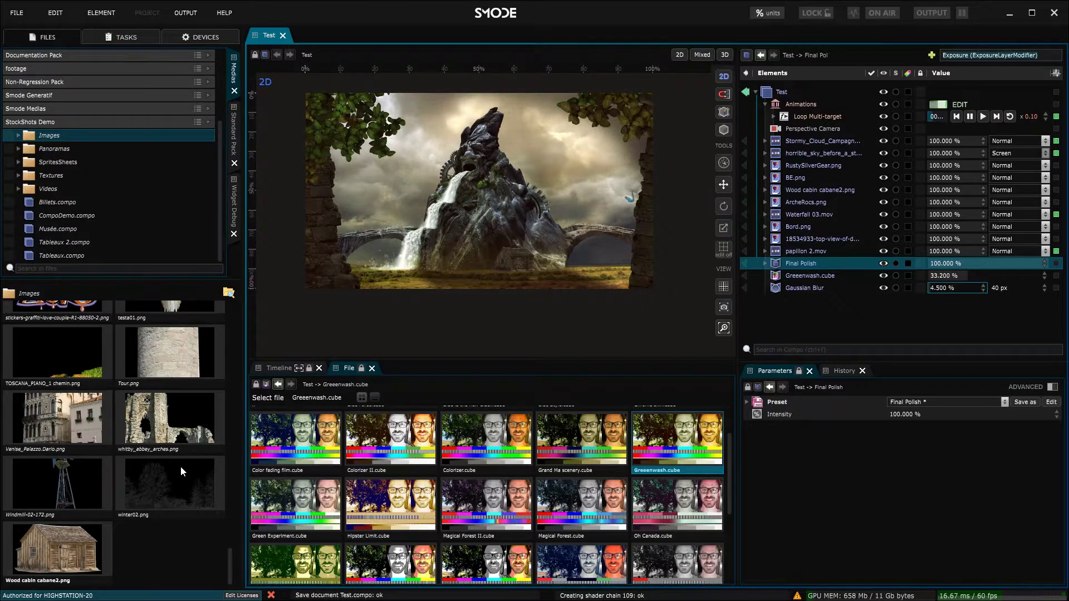
- Add 3ndPlant.png to the composition after RustySilverGear.png, scale it to 45 % and place it behind the central rock
{"action": "left_click_drag", "start_coordinate": [231, 562], "coordinate": [931, 169]}
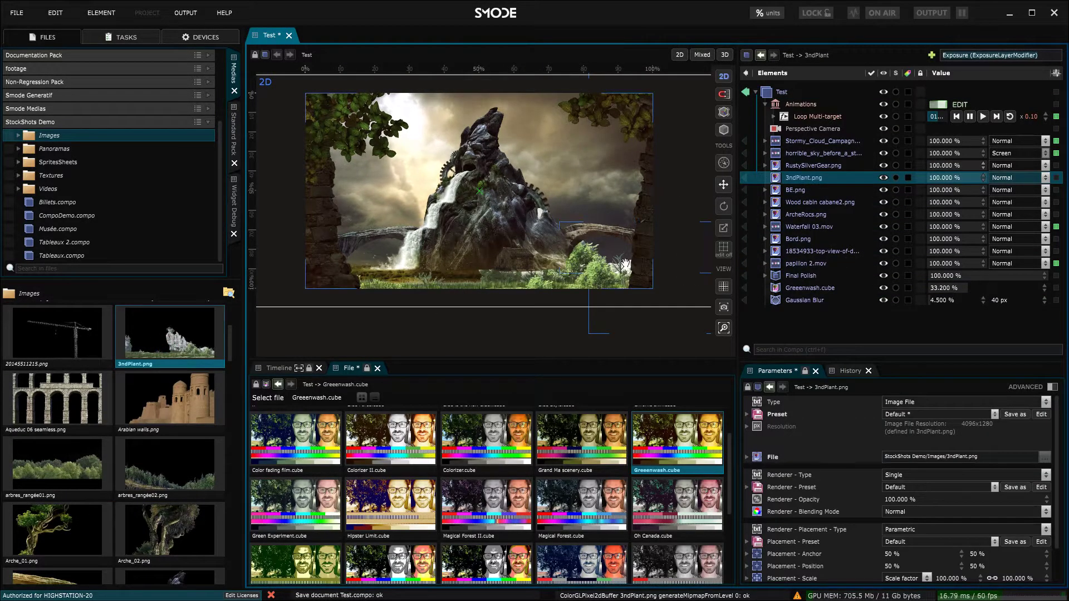
{"action": "left_click_drag", "start_coordinate": [600, 260], "coordinate": [597, 234]}
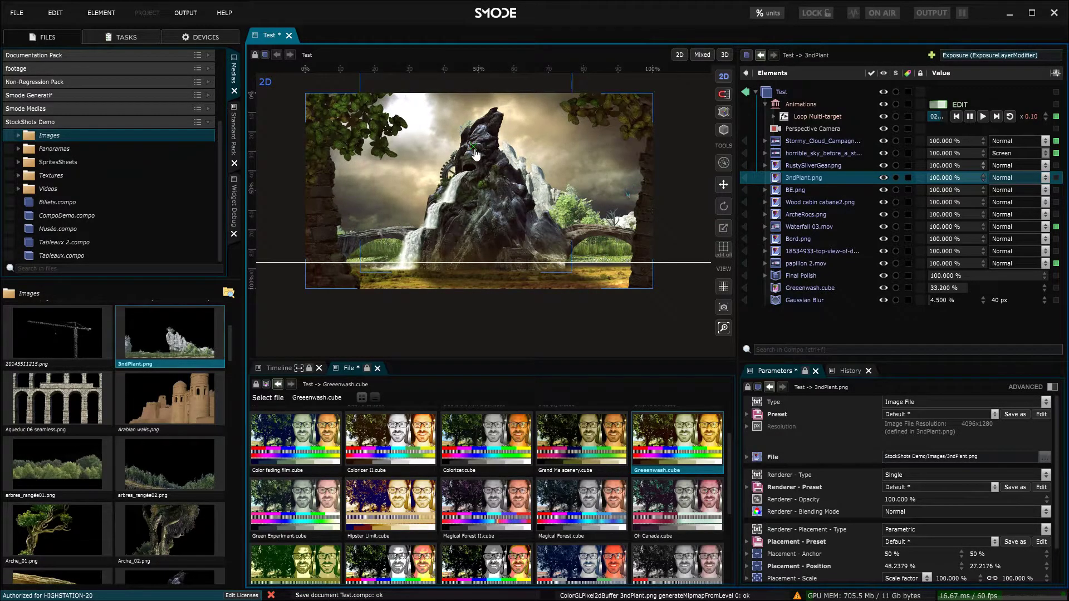
{"action": "left_click_drag", "start_coordinate": [1022, 580], "coordinate": [653, 278]}
{"action": "scroll", "coordinate": [654, 278], "scroll_direction": "up", "scroll_amount": 2}
{"action": "left_click_drag", "start_coordinate": [519, 230], "coordinate": [583, 273]}
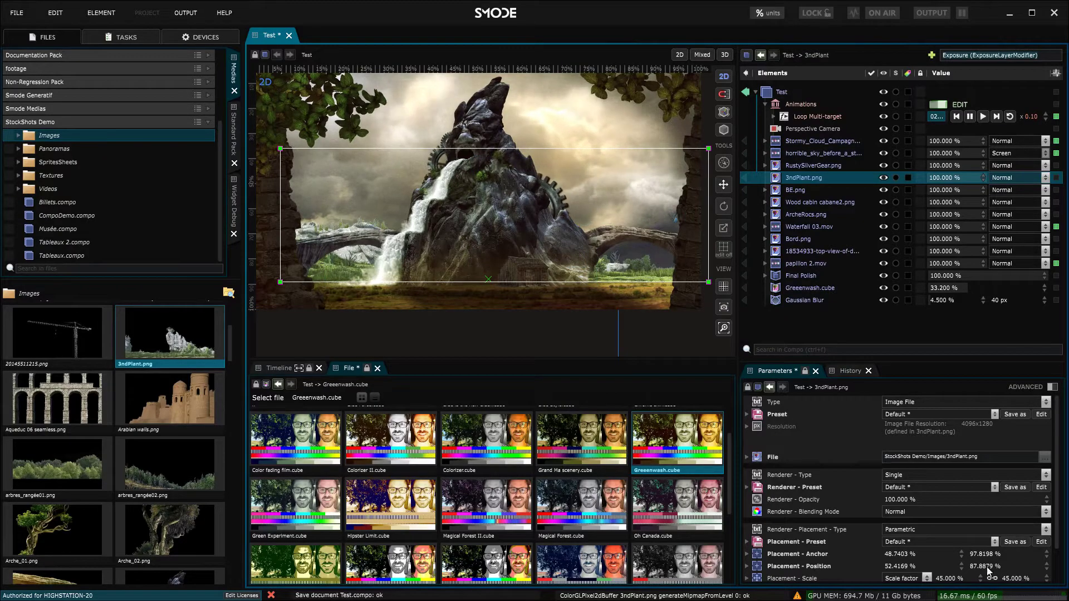
- Give 3ndPlant.png a scale of -40.942 % with vertical flip enabled and seat it on the ground behind the arches
{"action": "scroll", "coordinate": [946, 553], "scroll_direction": "down", "scroll_amount": 1}
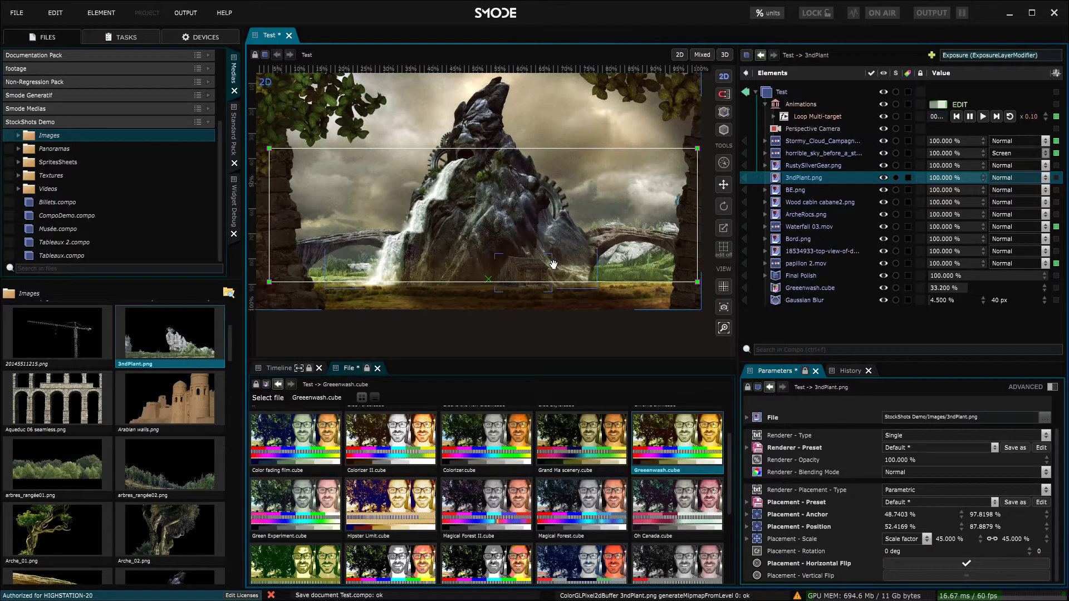
{"action": "key", "text": "ctrl+z"}
{"action": "scroll", "coordinate": [608, 209], "scroll_direction": "down", "scroll_amount": 2}
{"action": "left_click_drag", "start_coordinate": [622, 174], "coordinate": [590, 217]}
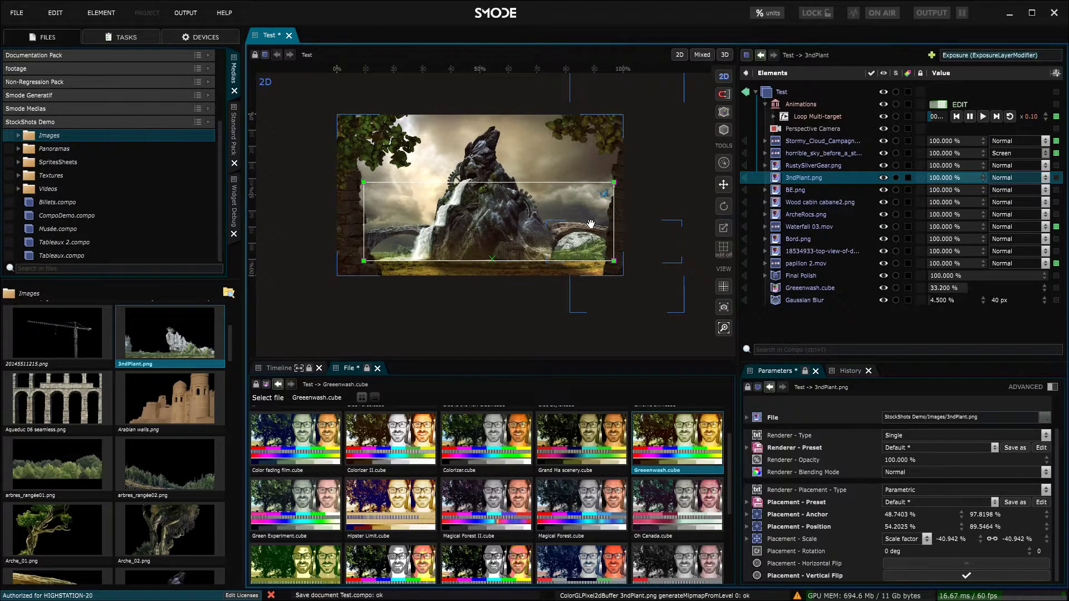
{"action": "scroll", "coordinate": [499, 272], "scroll_direction": "up", "scroll_amount": 4}
{"action": "left_click_drag", "start_coordinate": [498, 272], "coordinate": [663, 238]}
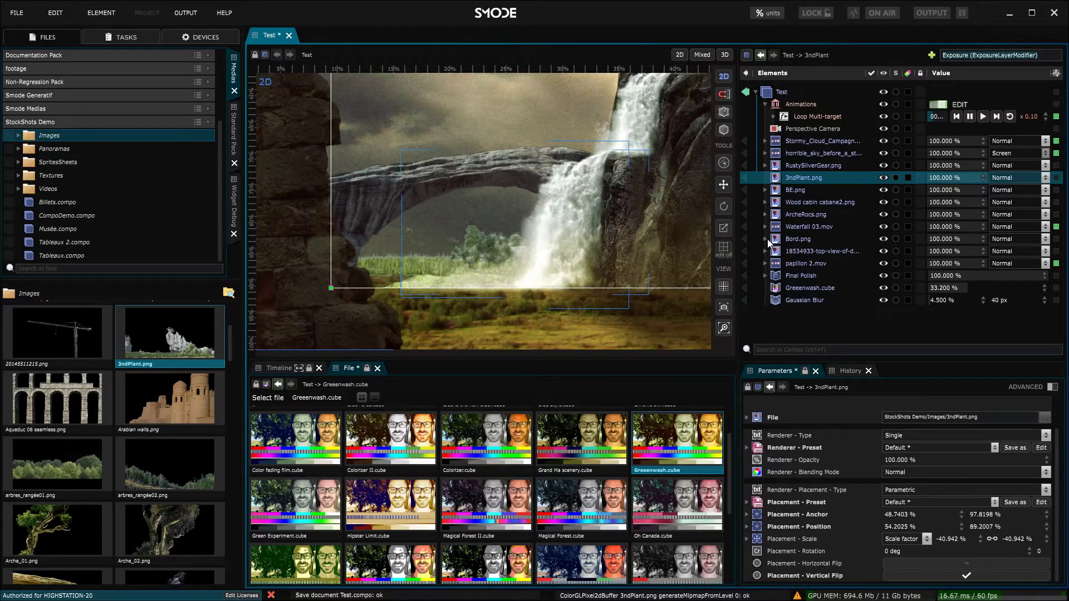
- Add a Placement Mask to 3ndPlant.png, set its feather link to None and its bottom feather to 4.98 %
{"action": "right_click", "coordinate": [806, 180]}
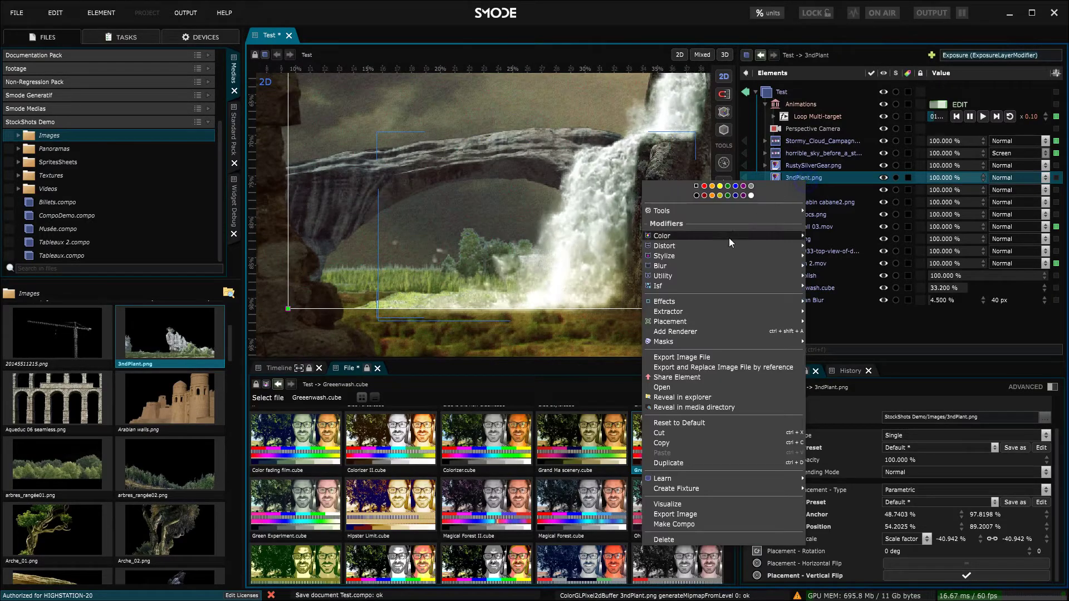
{"action": "mouse_move", "coordinate": [744, 342]}
{"action": "left_click", "coordinate": [847, 264]}
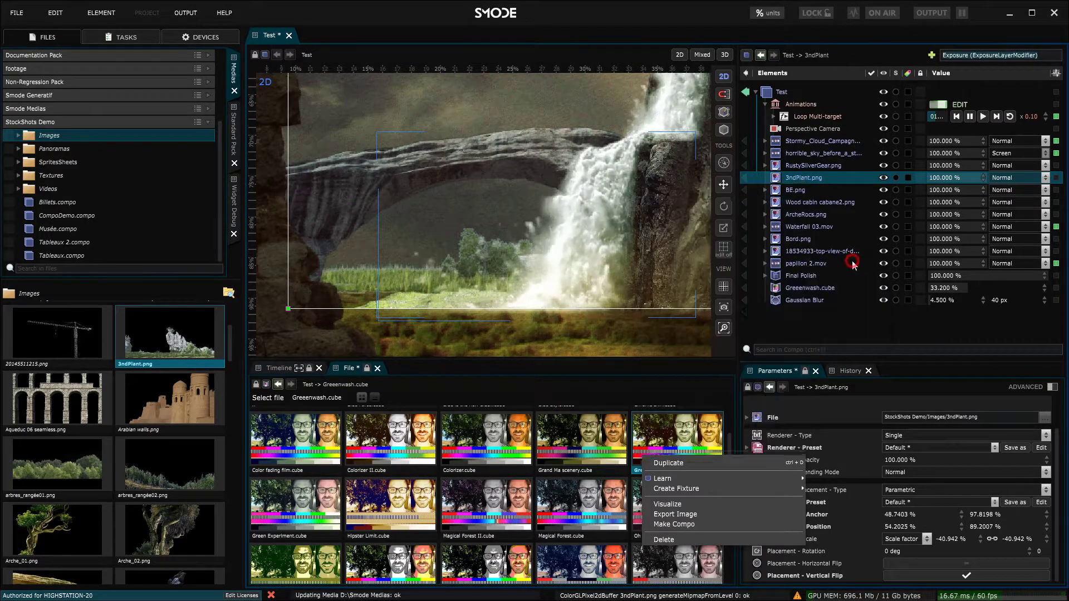
{"action": "left_click", "coordinate": [747, 439]}
{"action": "left_click", "coordinate": [899, 449]}
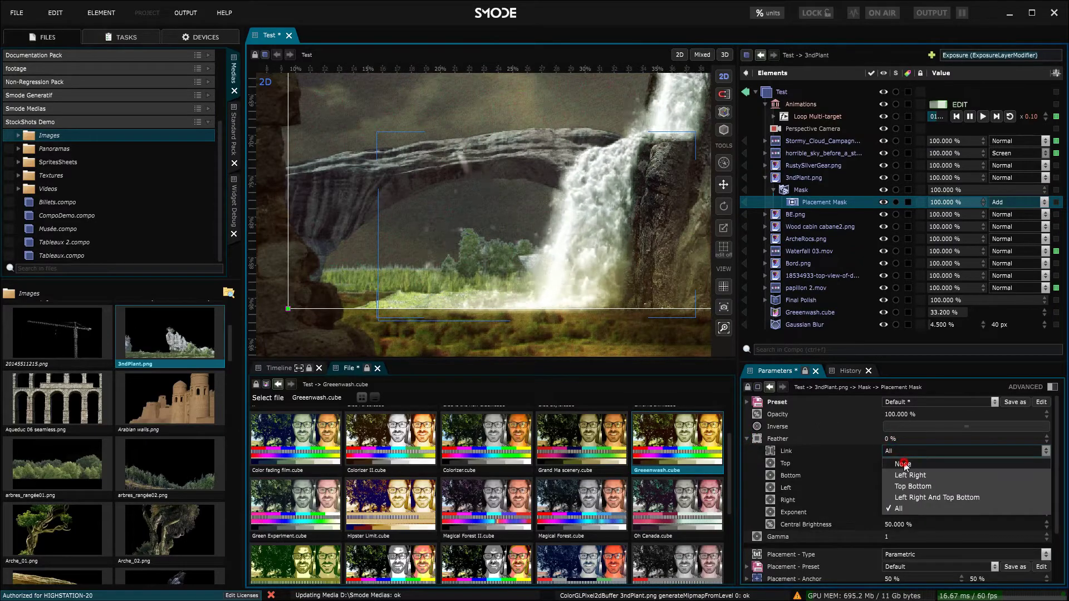
{"action": "left_click", "coordinate": [903, 464]}
{"action": "left_click", "coordinate": [893, 477]}
{"action": "type", "text": "5"}
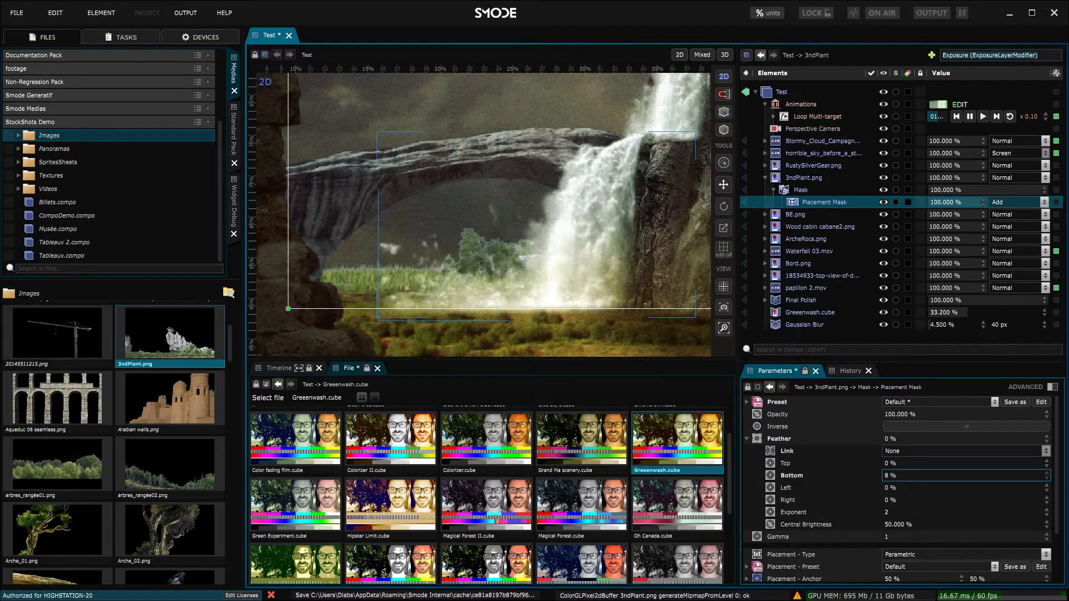
{"action": "left_click_drag", "start_coordinate": [894, 475], "coordinate": [894, 475]}
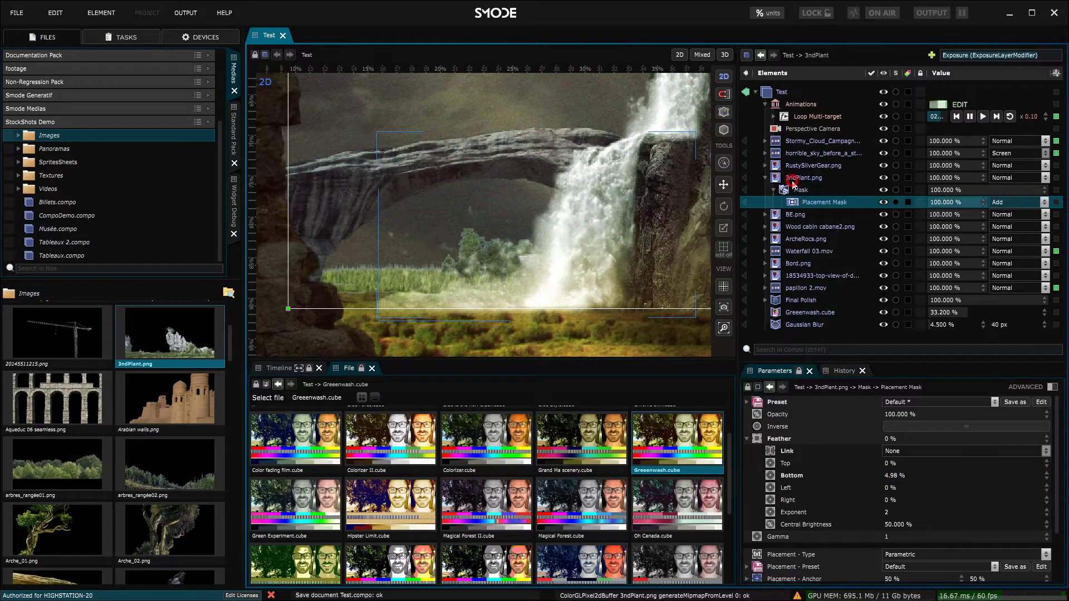
- Try interpreting the alpha of 3ndPlant.png as Premultiplied with the colour FFFFFF
{"action": "left_click", "coordinate": [804, 178]}
{"action": "left_click", "coordinate": [886, 457]}
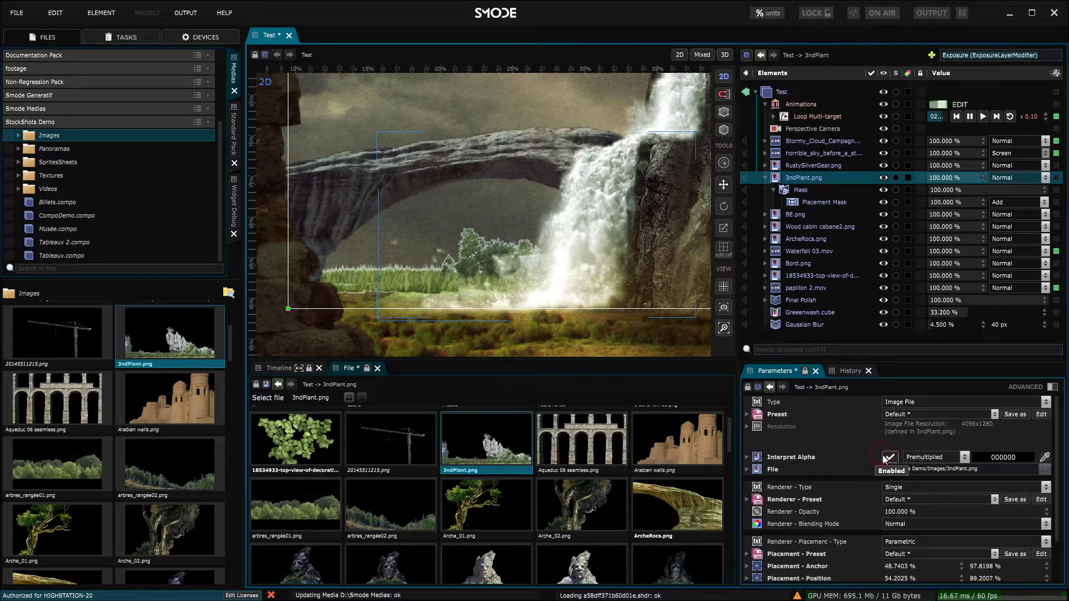
{"action": "left_click", "coordinate": [988, 459]}
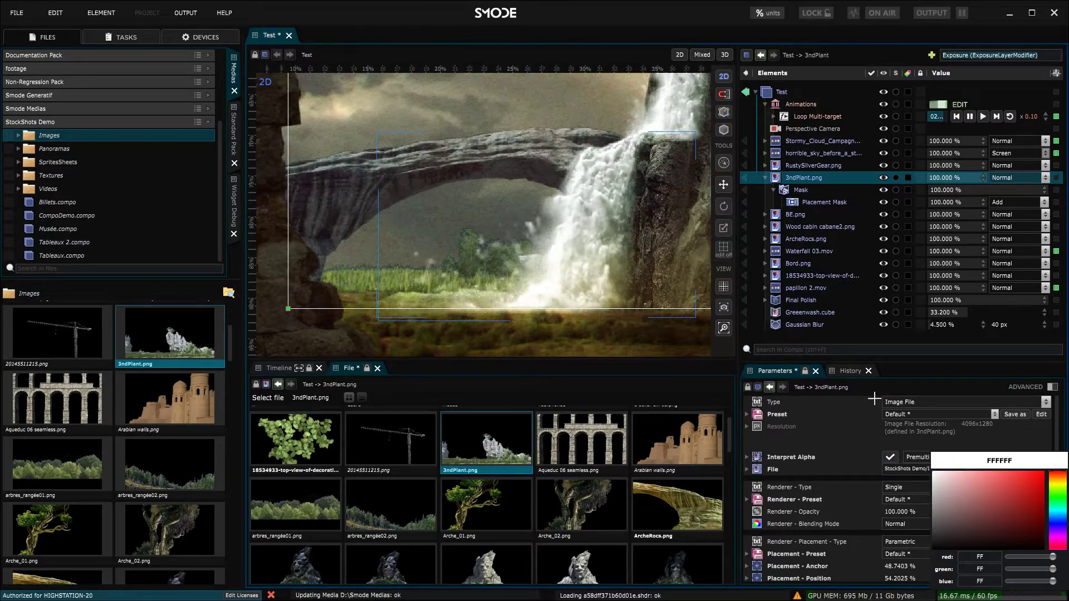
{"action": "left_click", "coordinate": [891, 457]}
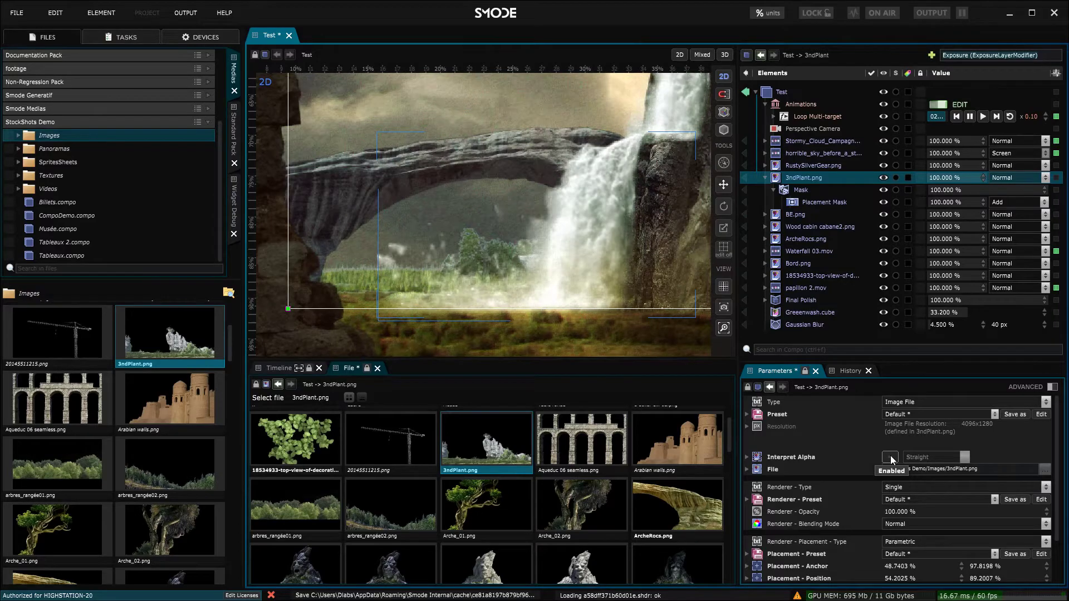
- Add an Alpha Choker modifier to 3ndPlant.png and set its choke to -5.07
{"action": "right_click", "coordinate": [788, 177]}
{"action": "mouse_move", "coordinate": [691, 239]}
{"action": "mouse_move", "coordinate": [770, 275]}
{"action": "left_click", "coordinate": [818, 275]}
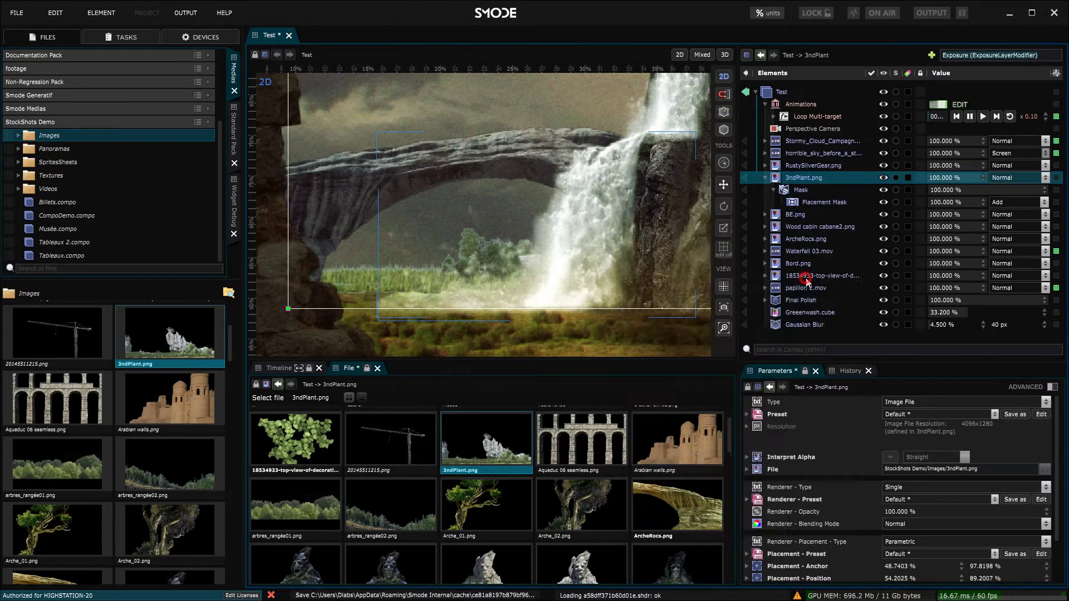
{"action": "left_click_drag", "start_coordinate": [897, 429], "coordinate": [897, 469]}
- Move the 3ndPlant.png layer slightly down to about 54.08 %, 90.53 % so it meets the grass under the arches
{"action": "scroll", "coordinate": [597, 224], "scroll_direction": "down", "scroll_amount": 2}
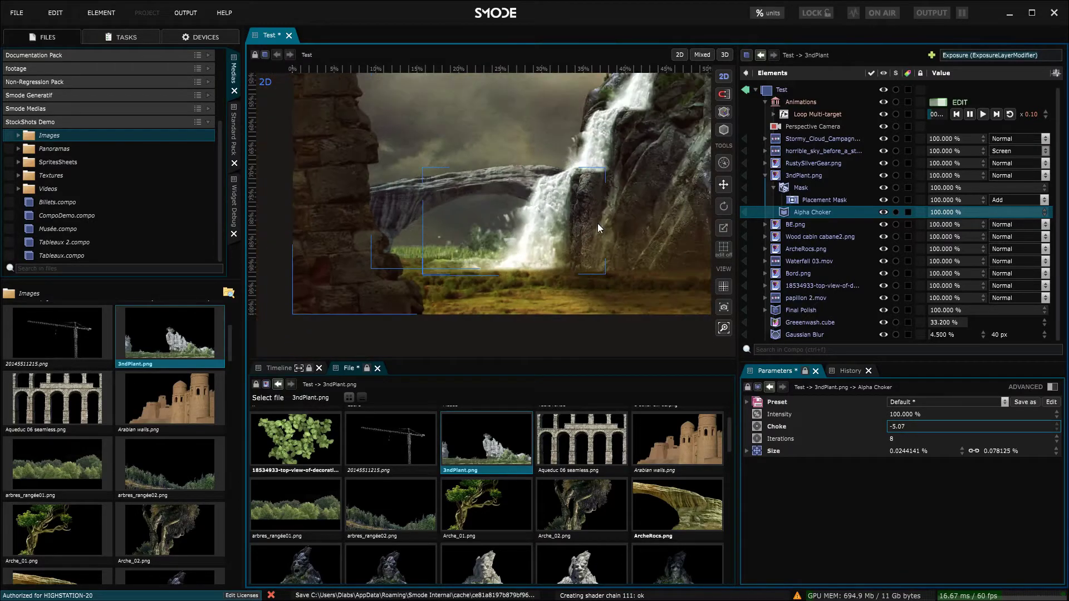
{"action": "left_click_drag", "start_coordinate": [597, 224], "coordinate": [386, 221]}
{"action": "left_click_drag", "start_coordinate": [560, 253], "coordinate": [676, 254]}
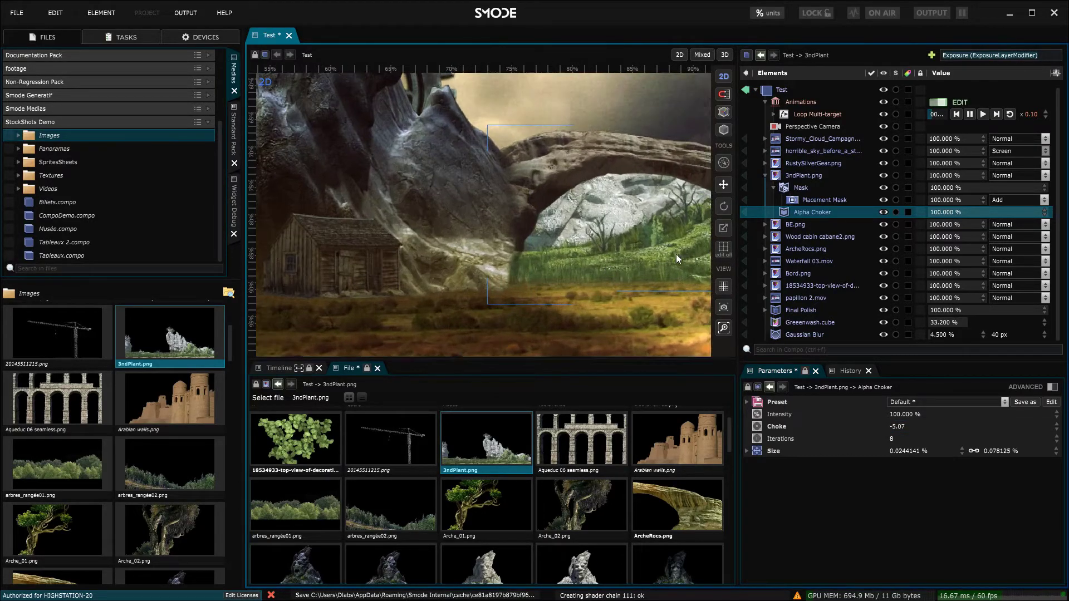
{"action": "left_click", "coordinate": [803, 177]}
{"action": "left_click_drag", "start_coordinate": [570, 204], "coordinate": [645, 195]}
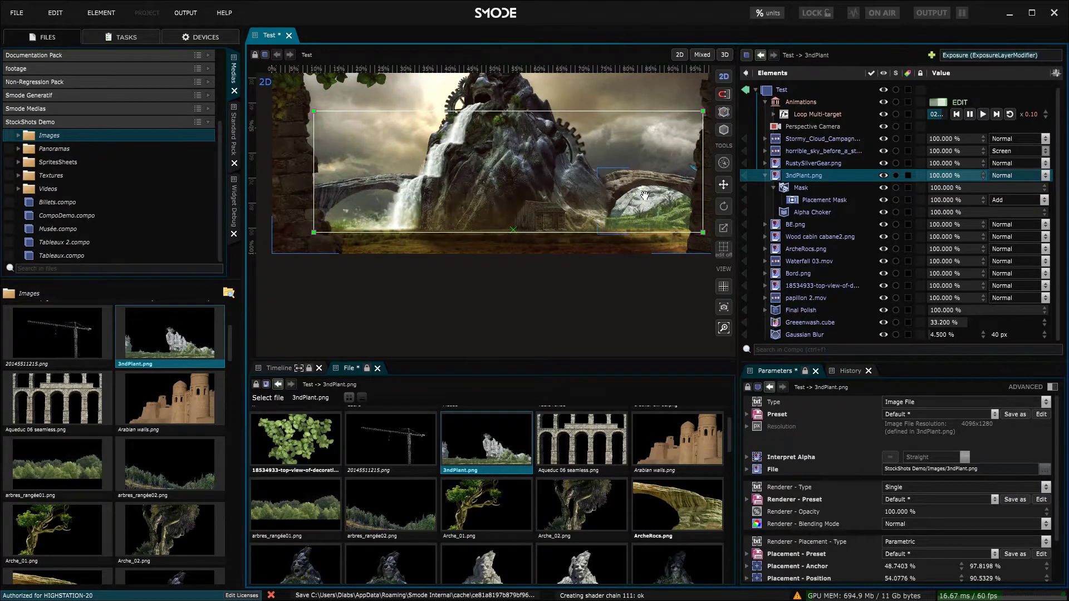
- Add a Color Balance modifier to 3ndPlant.png and set its midtones red to 19.1 %
{"action": "right_click", "coordinate": [790, 176]}
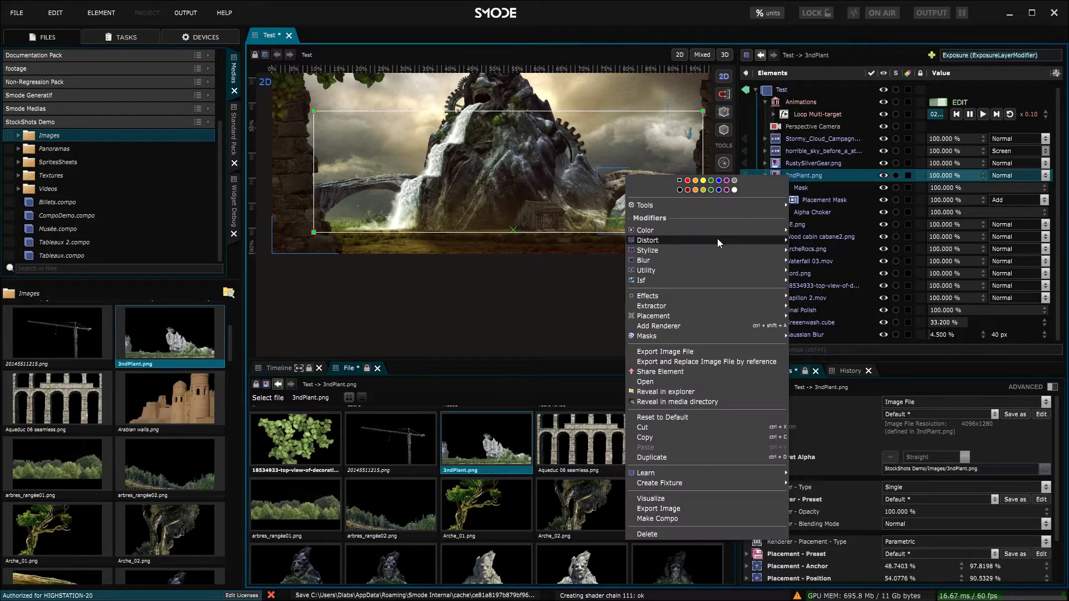
{"action": "mouse_move", "coordinate": [697, 231]}
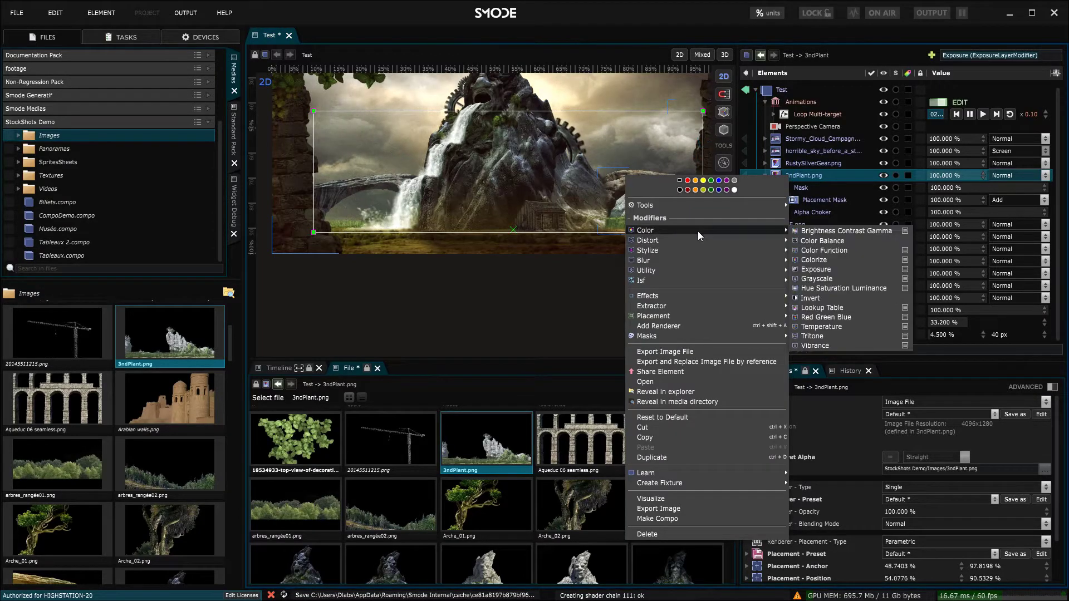
{"action": "left_click", "coordinate": [834, 243]}
{"action": "scroll", "coordinate": [556, 229], "scroll_direction": "up", "scroll_amount": 3}
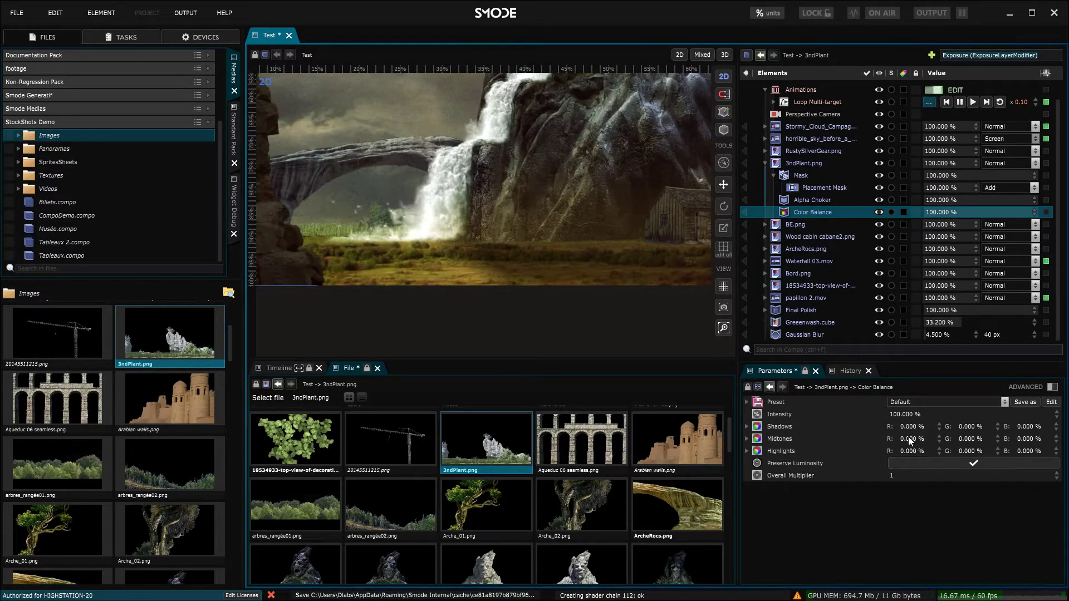
{"action": "left_click_drag", "start_coordinate": [908, 440], "coordinate": [918, 438]}
- Set the Color Balance midtones to 31 % red and -3.6 % blue, and save the composition
{"action": "scroll", "coordinate": [519, 226], "scroll_direction": "down", "scroll_amount": 2}
{"action": "left_click_drag", "start_coordinate": [690, 234], "coordinate": [479, 234]}
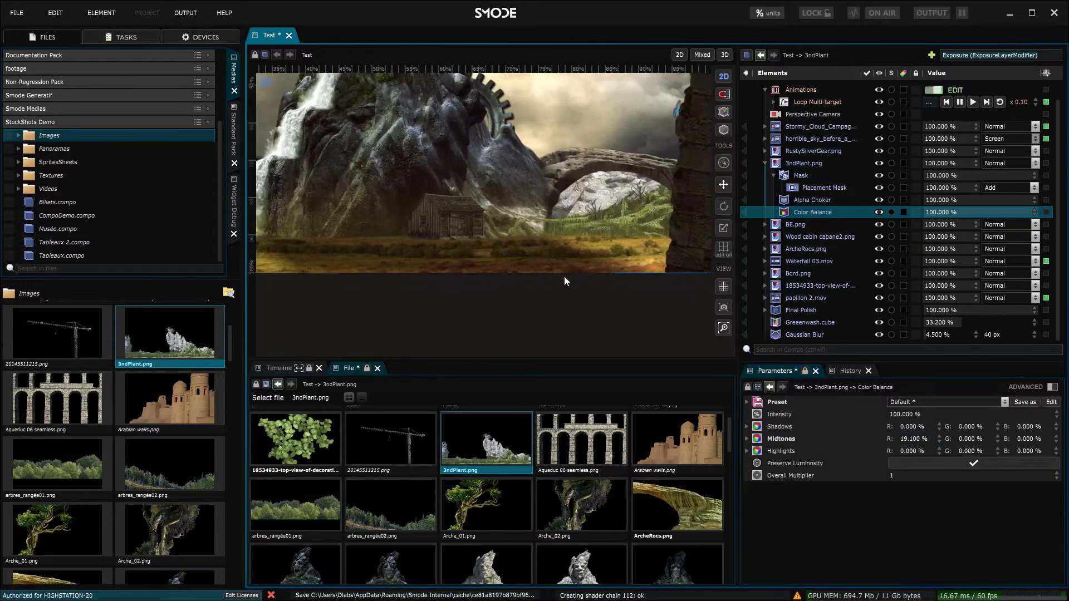
{"action": "left_click_drag", "start_coordinate": [913, 439], "coordinate": [924, 438]}
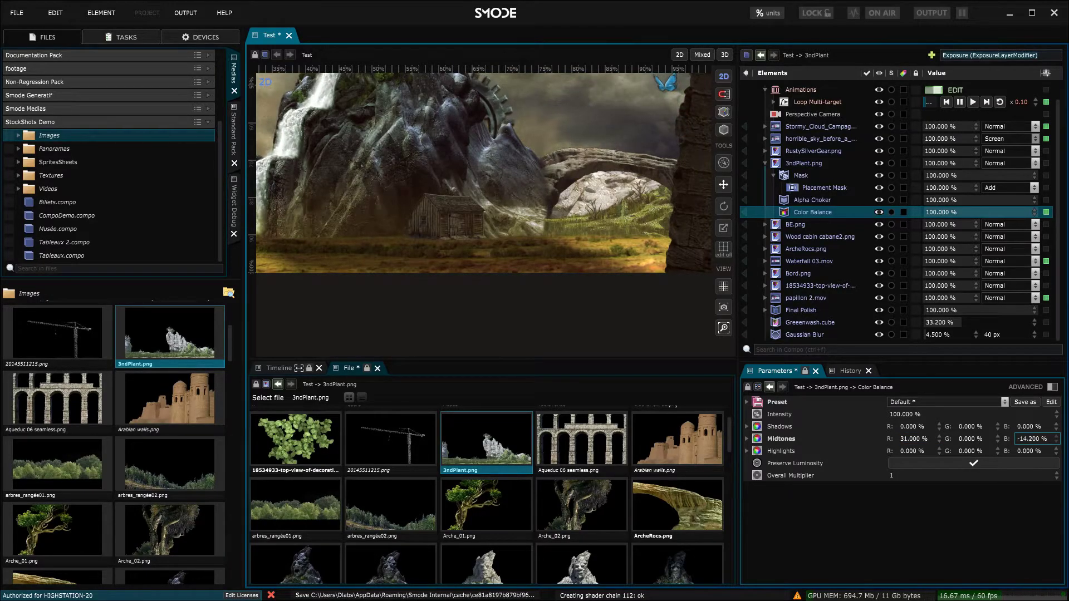
{"action": "scroll", "coordinate": [512, 245], "scroll_direction": "down", "scroll_amount": 4}
{"action": "scroll", "coordinate": [528, 240], "scroll_direction": "up", "scroll_amount": 2}
{"action": "left_click_drag", "start_coordinate": [576, 241], "coordinate": [609, 247]}
{"action": "key", "text": "ctrl+s"}
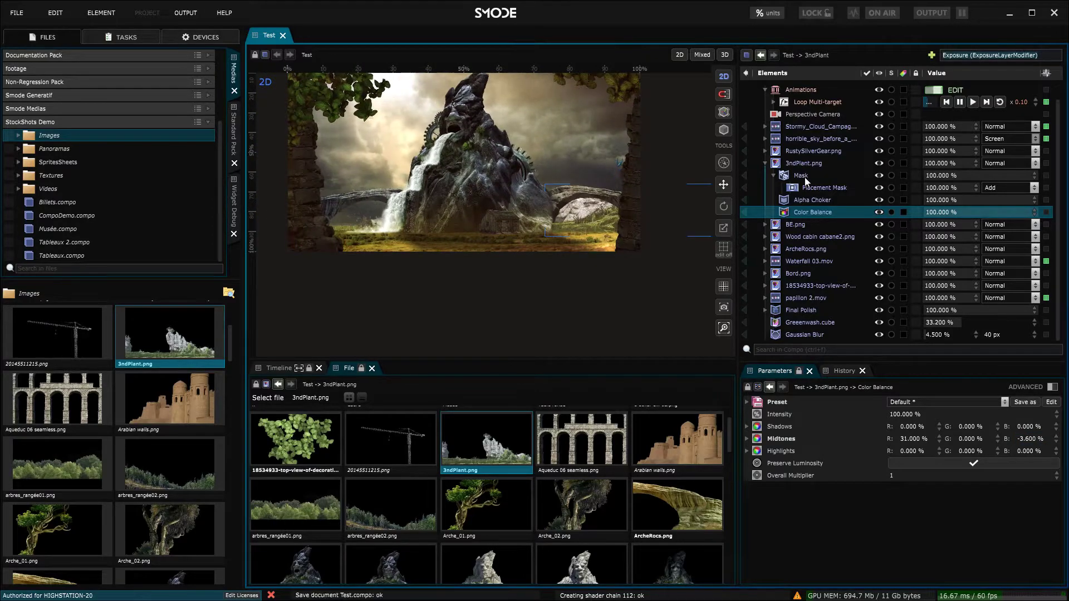
- Duplicate the renderer of 3ndPlant.png, reverse the copy's mirroring and move it behind the left arch
{"action": "left_click", "coordinate": [802, 164]}
{"action": "key", "text": "ctrl+shift+d"}
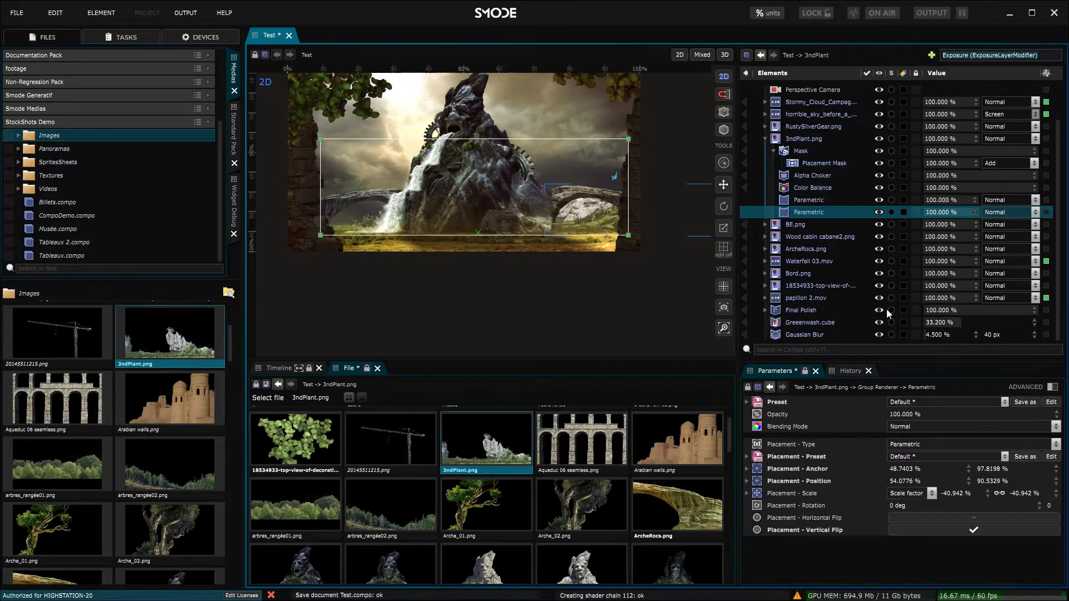
{"action": "left_click", "coordinate": [966, 517]}
{"action": "left_click_drag", "start_coordinate": [588, 198], "coordinate": [472, 185]}
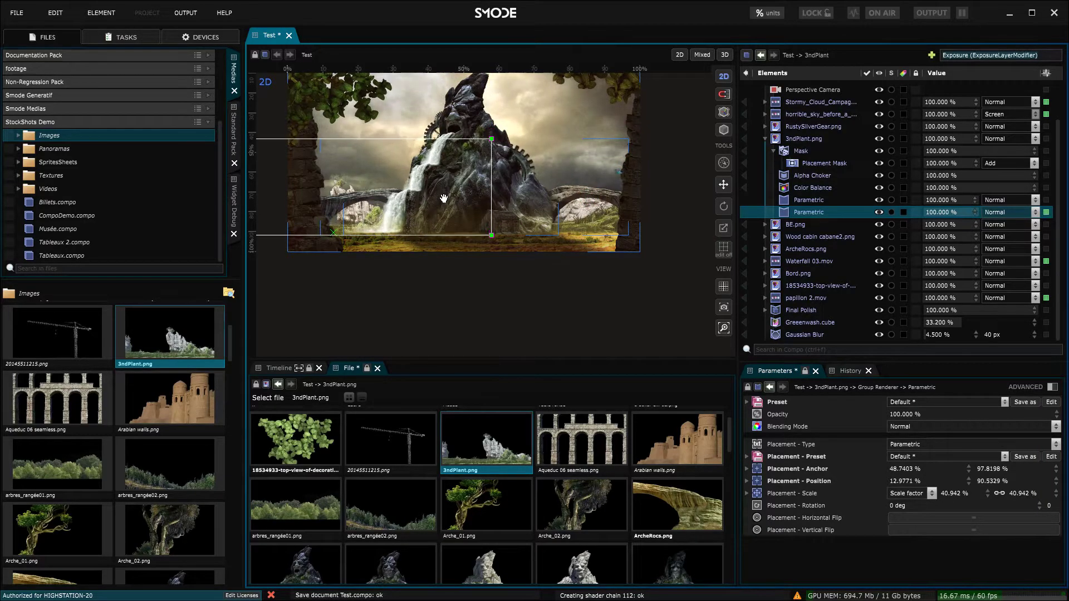
{"action": "left_click_drag", "start_coordinate": [383, 171], "coordinate": [465, 171]}
- Scale the copied 3ndPlant.png renderer to 22.421 % beneath the left arch, order it before the original renderer and set its opacity to 67.8 %
{"action": "left_click_drag", "start_coordinate": [262, 138], "coordinate": [376, 195]}
{"action": "scroll", "coordinate": [482, 216], "scroll_direction": "up", "scroll_amount": 3}
{"action": "left_click_drag", "start_coordinate": [536, 213], "coordinate": [455, 212]}
{"action": "left_click_drag", "start_coordinate": [802, 214], "coordinate": [806, 196]}
{"action": "left_click_drag", "start_coordinate": [501, 212], "coordinate": [521, 210]}
{"action": "left_click_drag", "start_coordinate": [943, 207], "coordinate": [925, 207]}
{"action": "scroll", "coordinate": [500, 185], "scroll_direction": "down", "scroll_amount": 2}
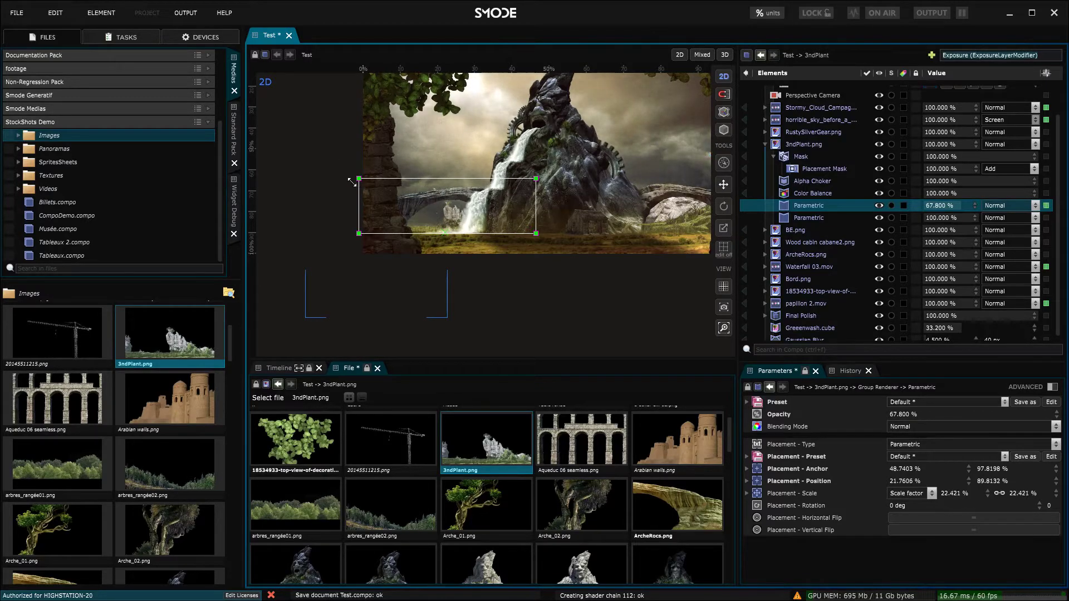
- Try an extra copy of the right-hand Bord.png renderer shifted towards the central rock, and delete the copy
{"action": "left_click", "coordinate": [435, 295]}
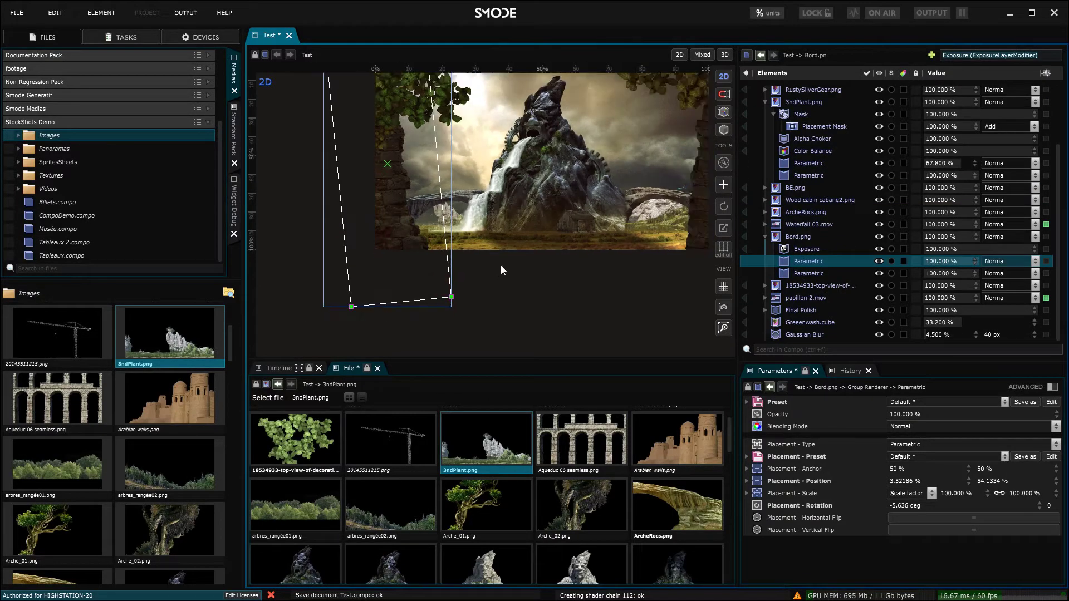
{"action": "scroll", "coordinate": [479, 255], "scroll_direction": "down", "scroll_amount": 1}
{"action": "left_click", "coordinate": [809, 274]}
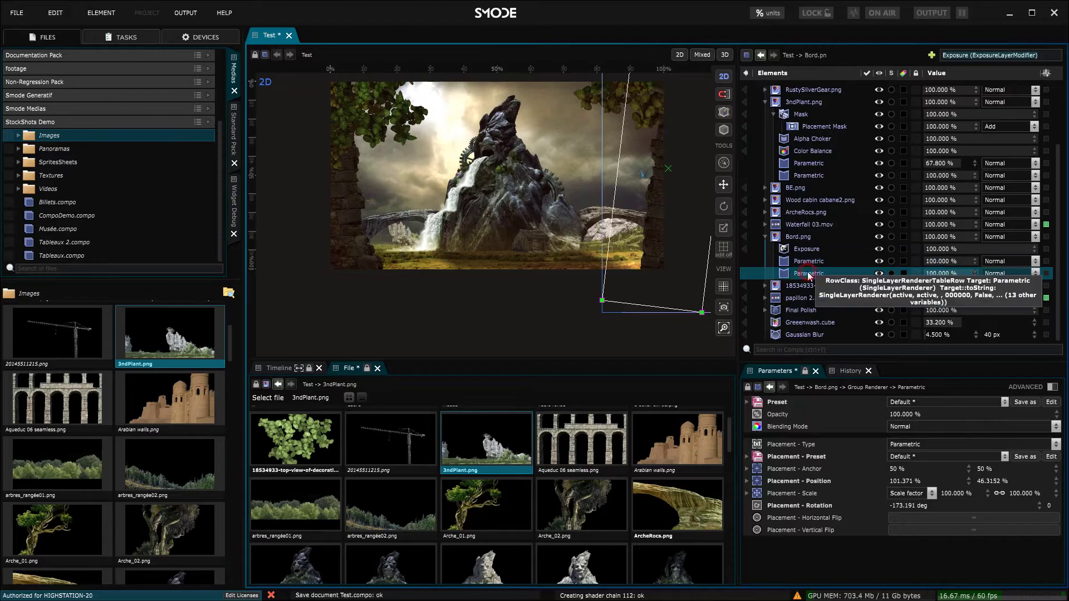
{"action": "key", "text": "ctrl+d"}
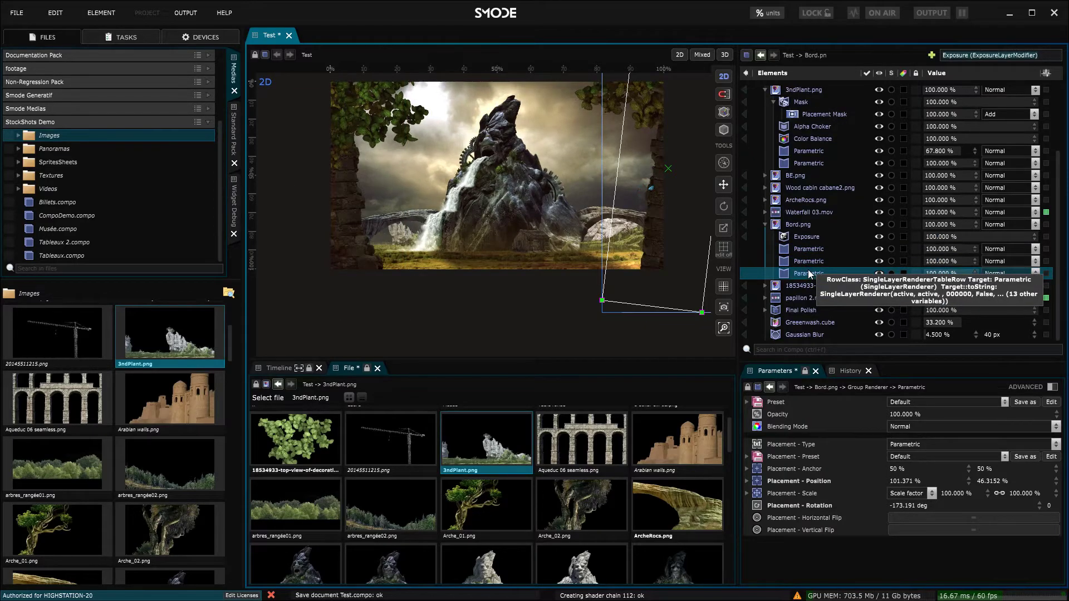
{"action": "left_click_drag", "start_coordinate": [667, 251], "coordinate": [599, 235]}
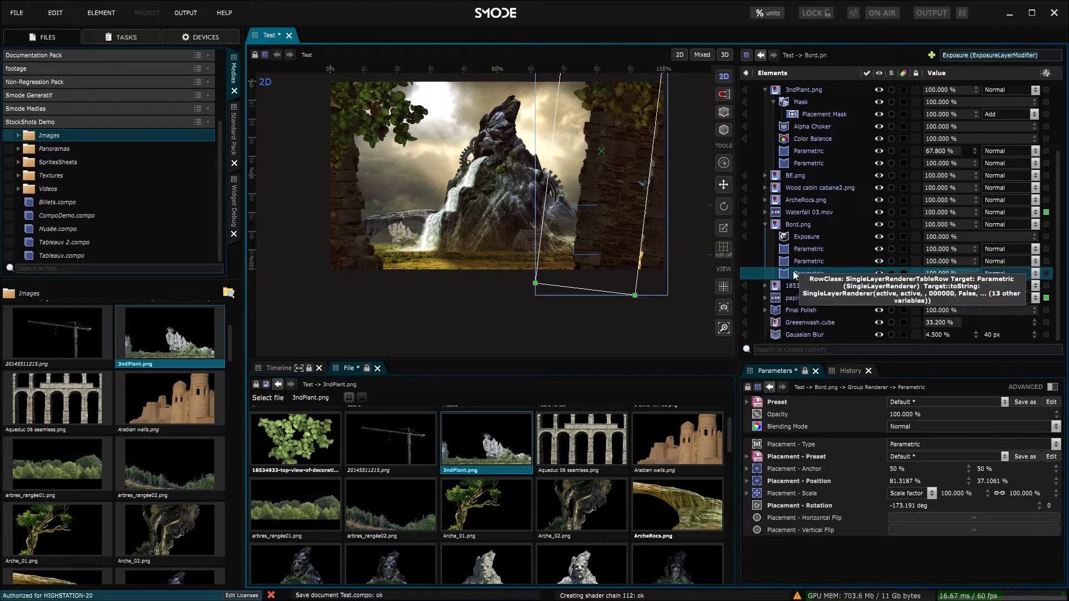
{"action": "key", "text": "Delete"}
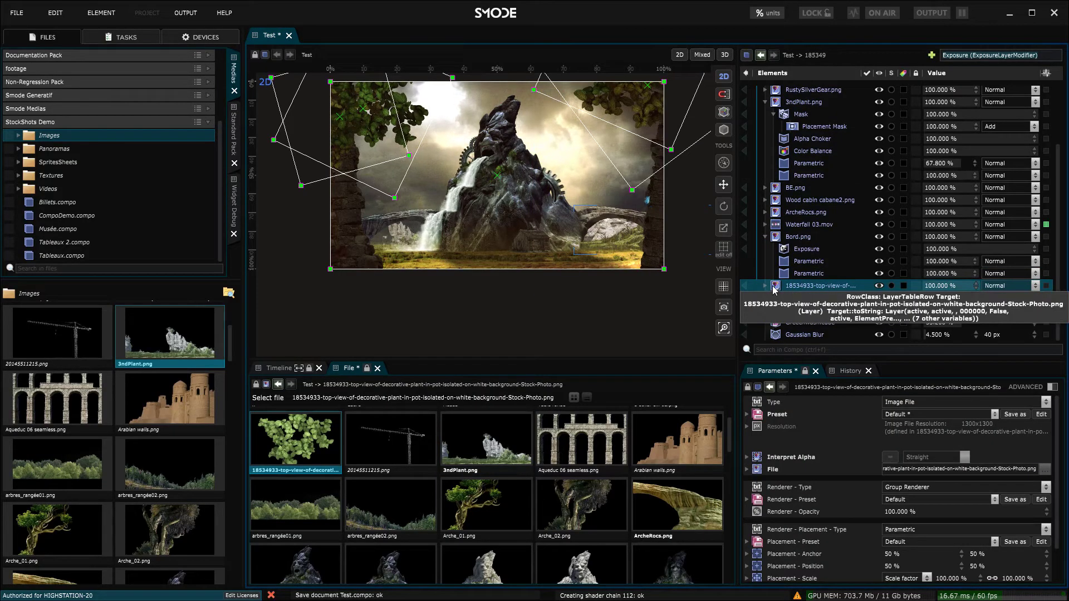
- Duplicate the full-size 3ndPlant.png renderer, order the copy before the other renderers and move it to about 89.5 %, 77.76 % above the right arch
{"action": "scroll", "coordinate": [796, 202], "scroll_direction": "up", "scroll_amount": 2}
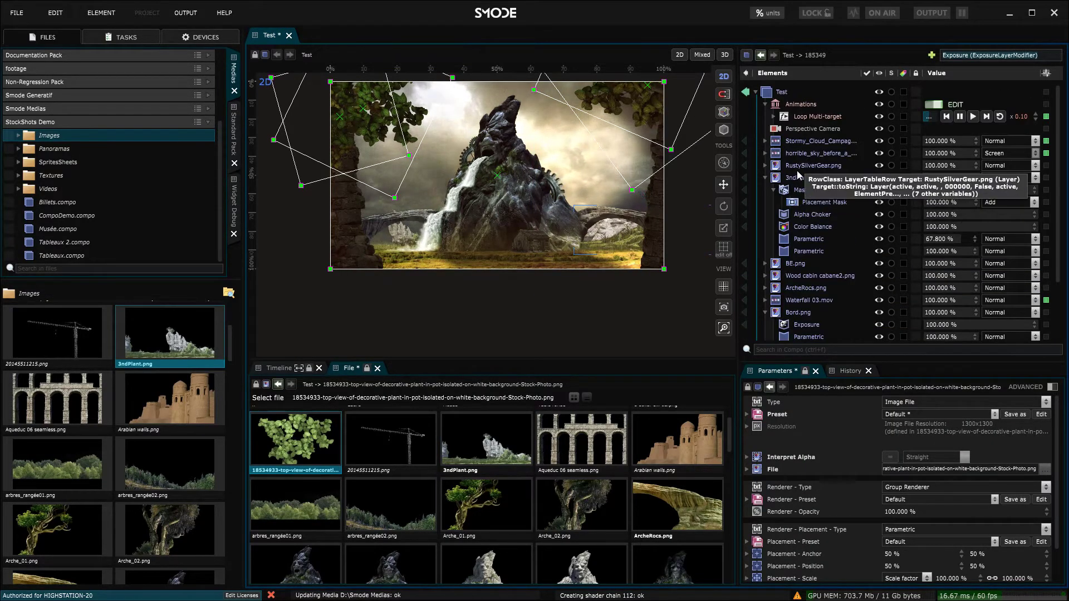
{"action": "left_click", "coordinate": [805, 252]}
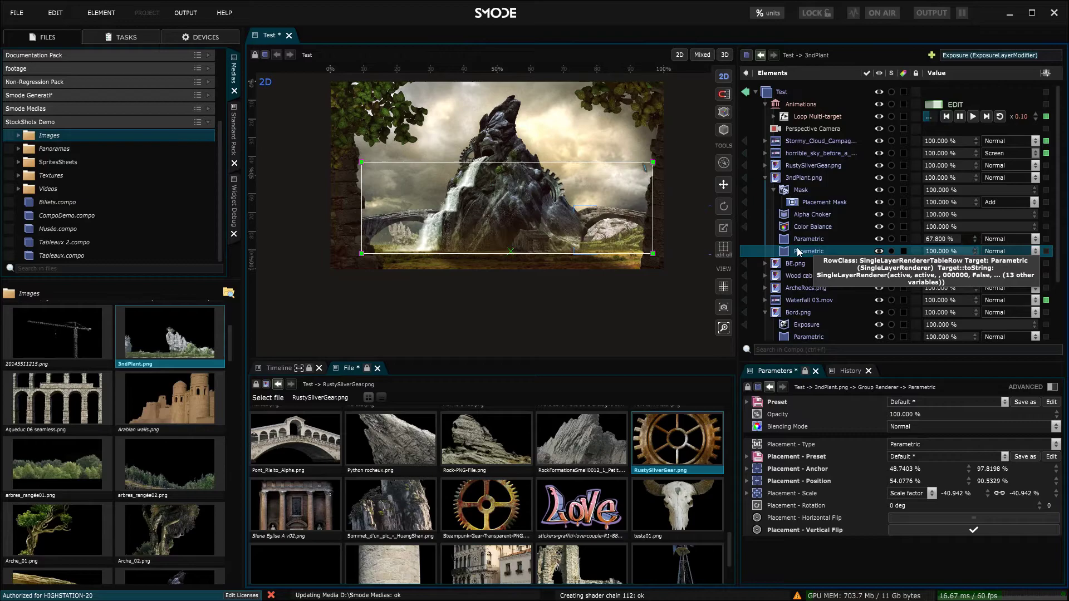
{"action": "key", "text": "ctrl+d"}
{"action": "left_click_drag", "start_coordinate": [603, 227], "coordinate": [596, 199]}
{"action": "left_click_drag", "start_coordinate": [800, 216], "coordinate": [796, 186]}
{"action": "left_click_drag", "start_coordinate": [609, 184], "coordinate": [653, 198]}
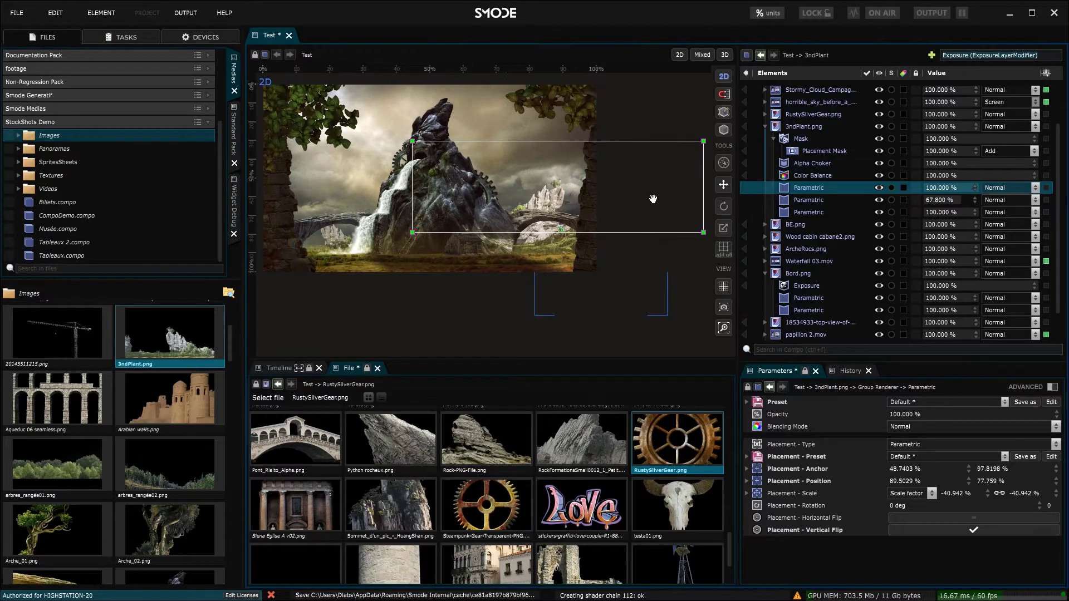
- Try the extra 3ndPlant.png renderer behind the central rock at about 56.9 %, 54.6 %, and delete it
{"action": "left_click", "coordinate": [978, 518]}
{"action": "key", "text": "ctrl+z"}
{"action": "left_click_drag", "start_coordinate": [615, 205], "coordinate": [507, 162]}
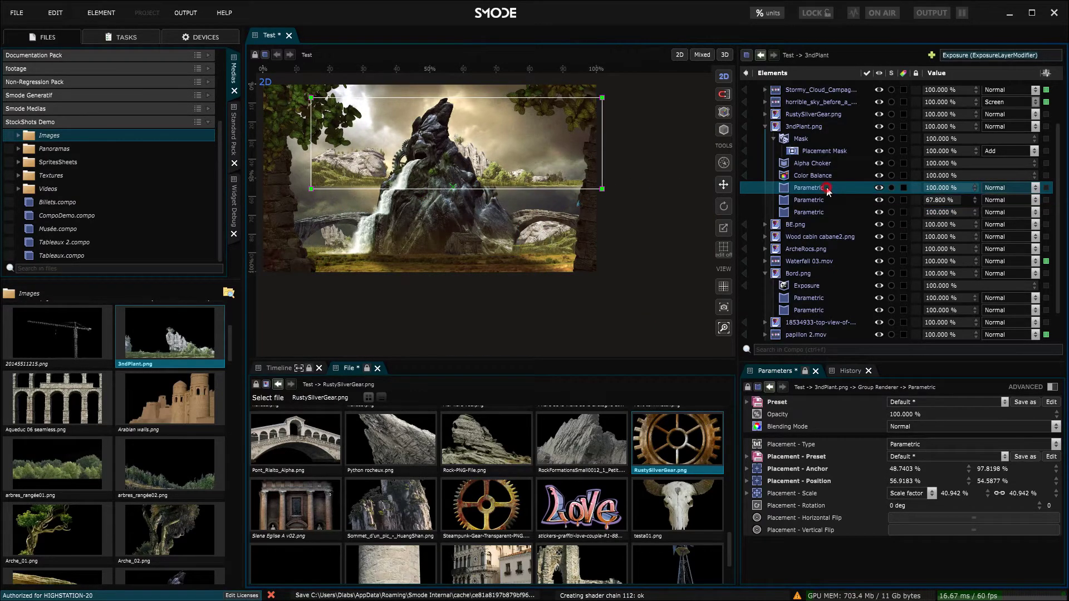
{"action": "key", "text": "Delete"}
- Try Sommet_d'un_pic_-_HuangShan.png as a layer before 3ndPlant.png, scaled to 6.426 % near the left arch, and delete it
{"action": "scroll", "coordinate": [487, 469], "scroll_direction": "down", "scroll_amount": 2}
{"action": "scroll", "coordinate": [486, 470], "scroll_direction": "up", "scroll_amount": 2}
{"action": "left_click_drag", "start_coordinate": [390, 534], "coordinate": [833, 152]}
{"action": "left_click_drag", "start_coordinate": [1011, 578], "coordinate": [1007, 562]}
{"action": "left_click_drag", "start_coordinate": [460, 173], "coordinate": [553, 187]}
{"action": "left_click_drag", "start_coordinate": [587, 116], "coordinate": [555, 203]}
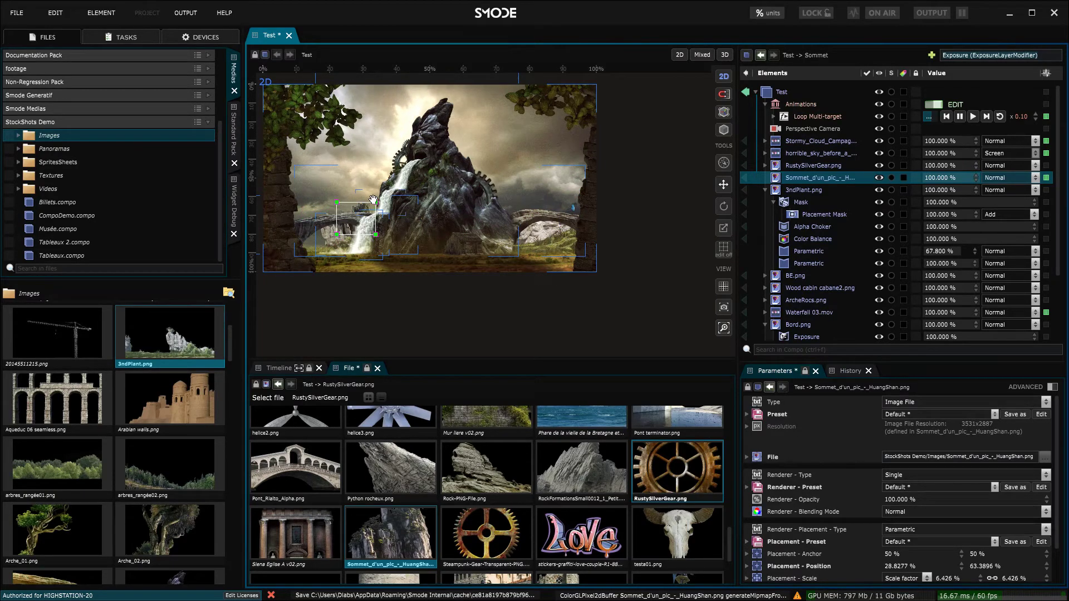
{"action": "scroll", "coordinate": [472, 298], "scroll_direction": "down", "scroll_amount": 3}
{"action": "scroll", "coordinate": [466, 269], "scroll_direction": "up", "scroll_amount": 6}
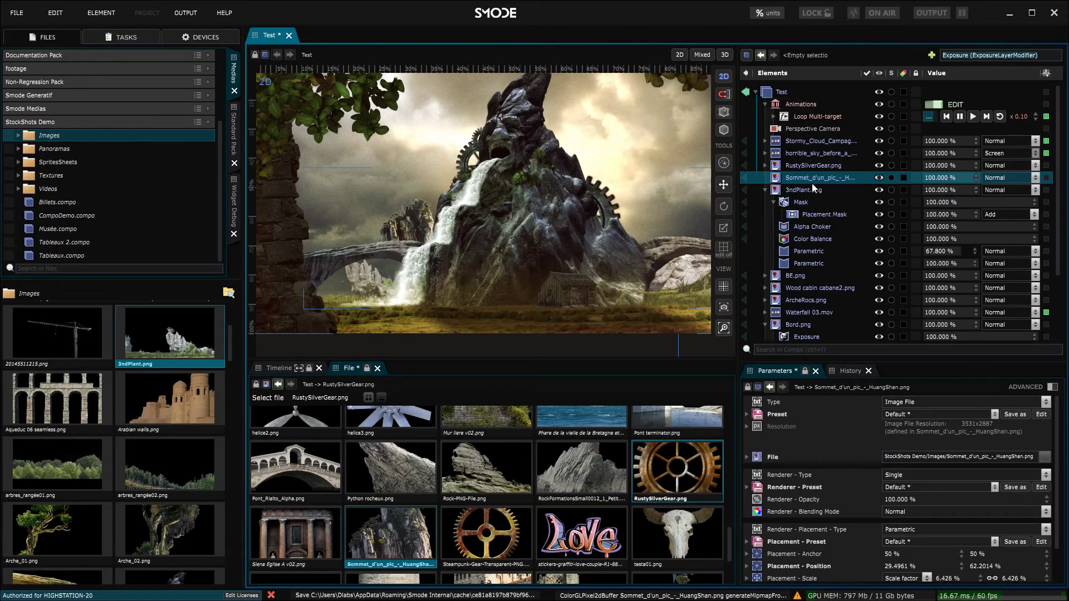
{"action": "key", "text": "Delete"}
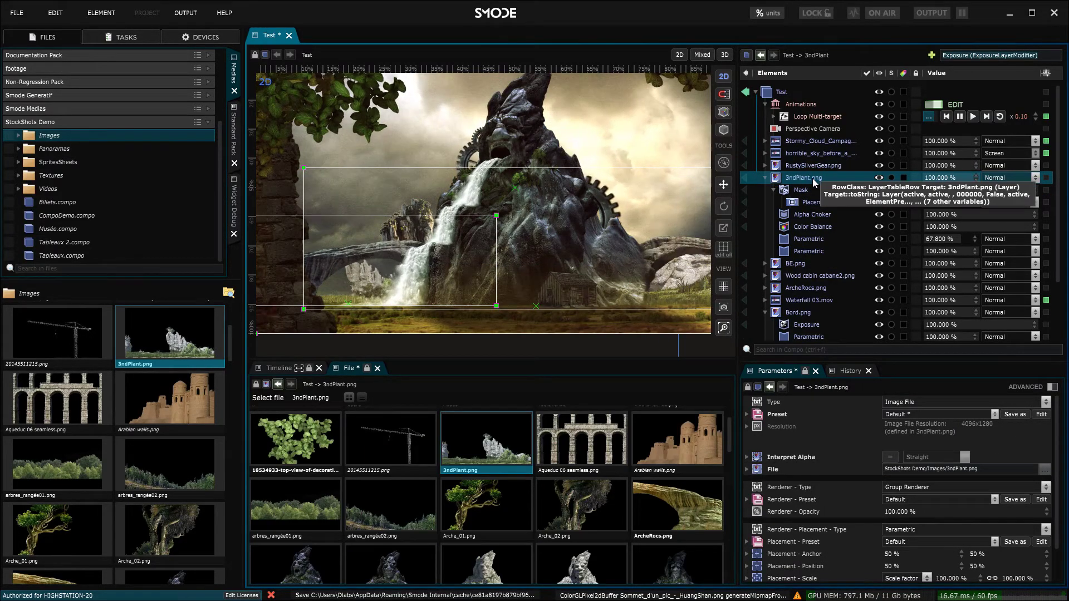
- Preview the finished landscape full screen on the output, exit the full-screen view and toggle the On Air state
{"action": "left_click", "coordinate": [811, 165]}
{"action": "scroll", "coordinate": [540, 197], "scroll_direction": "down", "scroll_amount": 3}
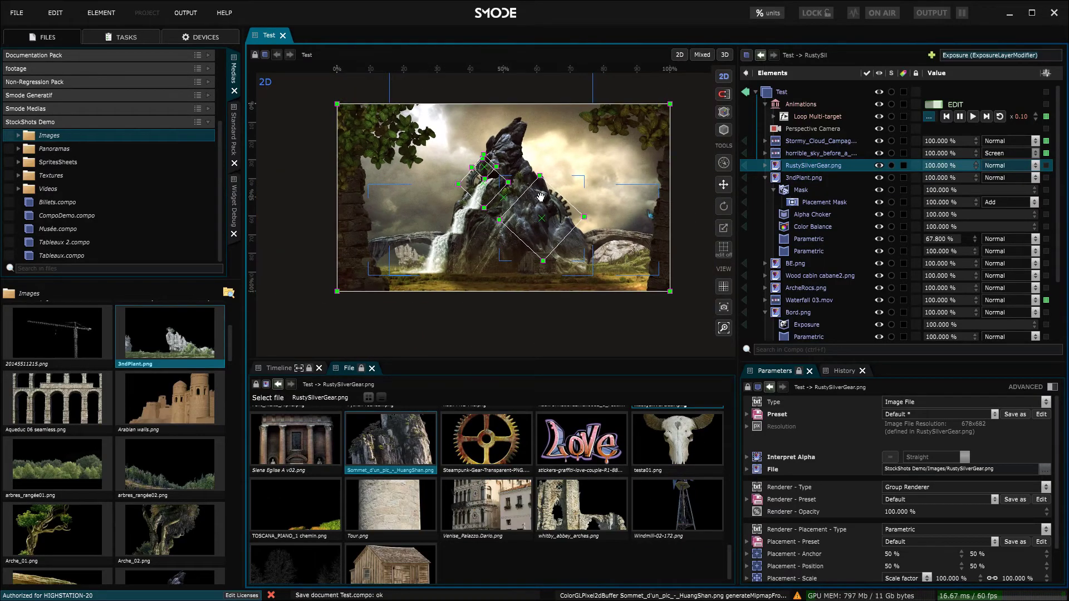
{"action": "left_click", "coordinate": [568, 317]}
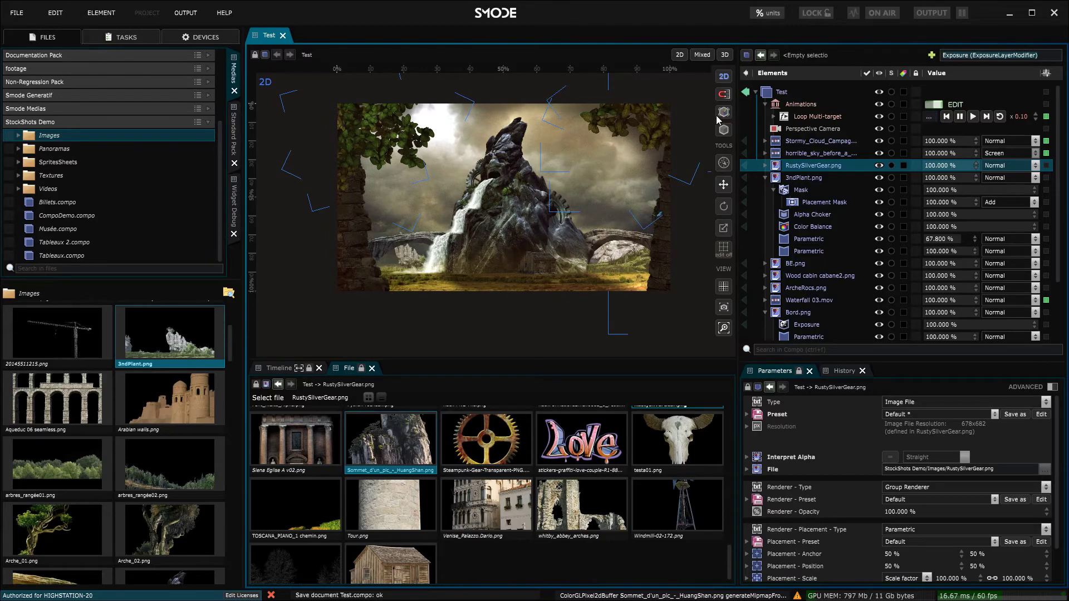
{"action": "left_click", "coordinate": [933, 14]}
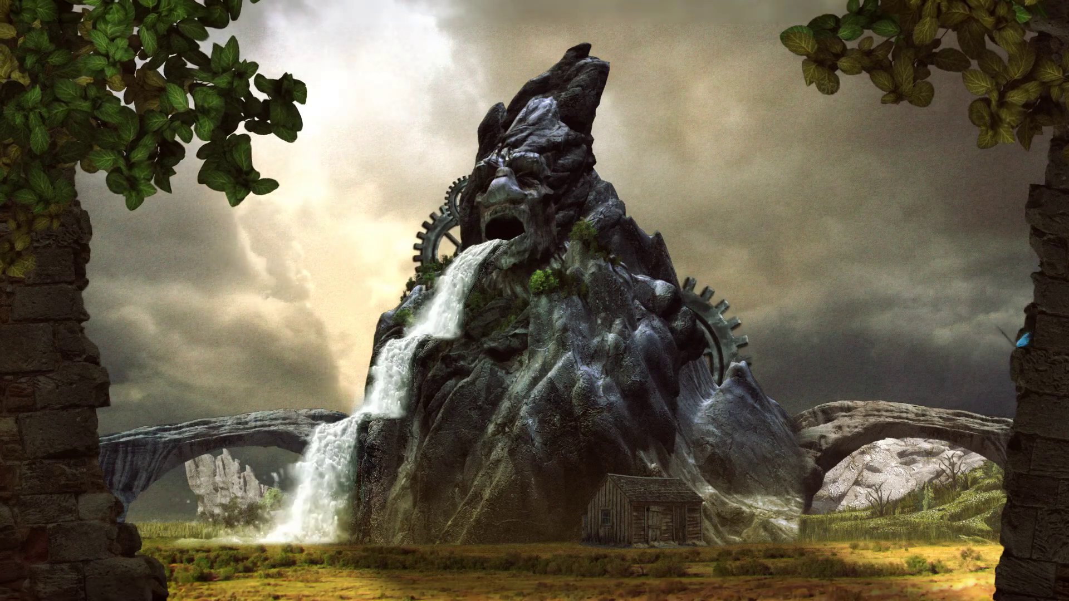
{"action": "key", "text": "Escape"}
{"action": "left_click", "coordinate": [878, 14]}
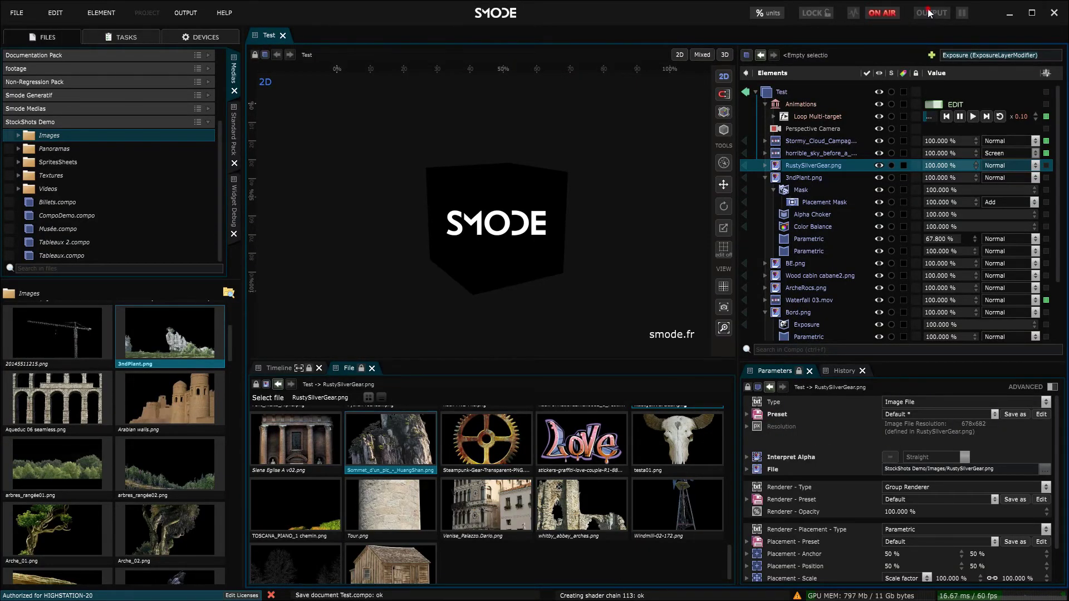